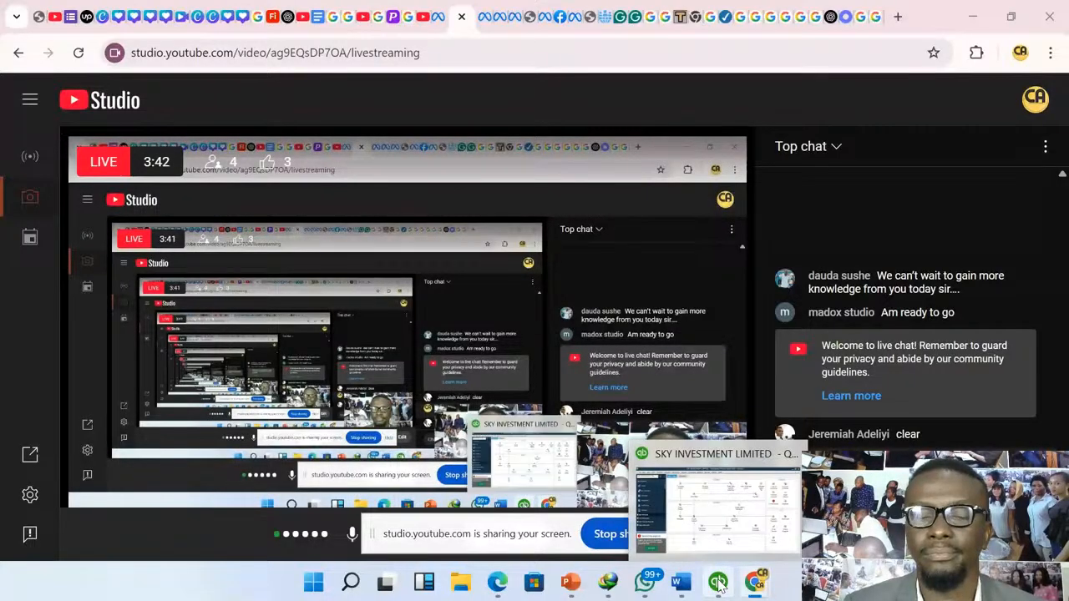
# - Switch to QuickBooks and open the company's Chart of Accounts
pyautogui.click(718, 584)
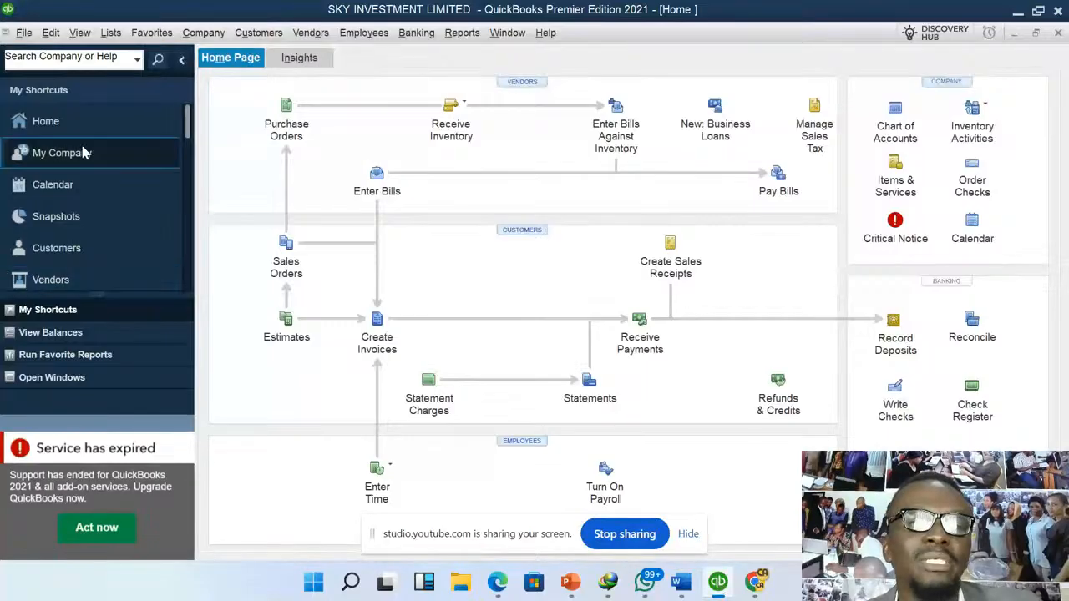
pyautogui.click(117, 33)
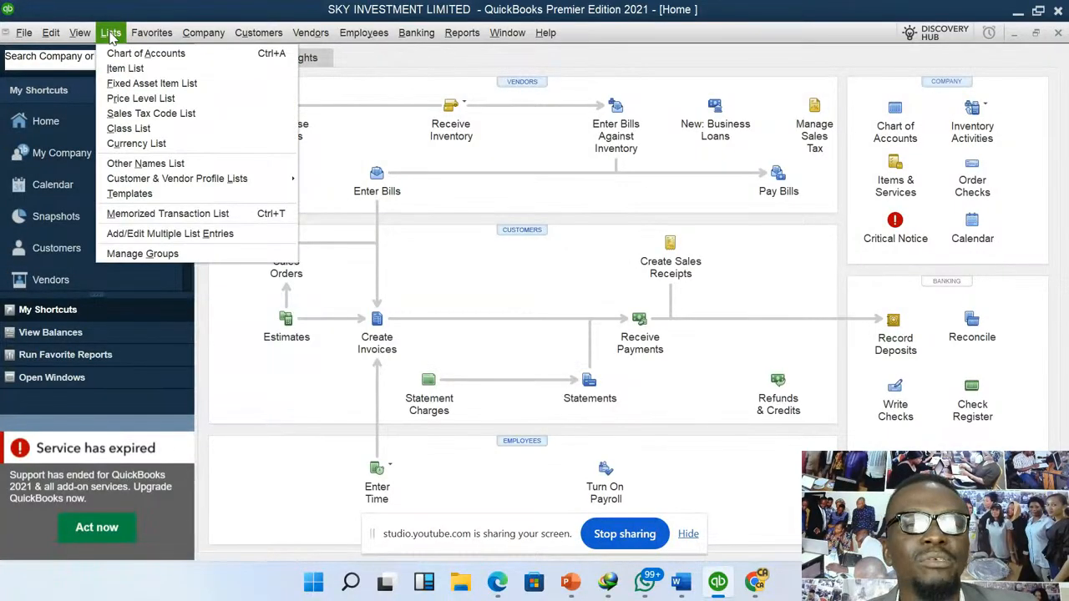
pyautogui.click(167, 52)
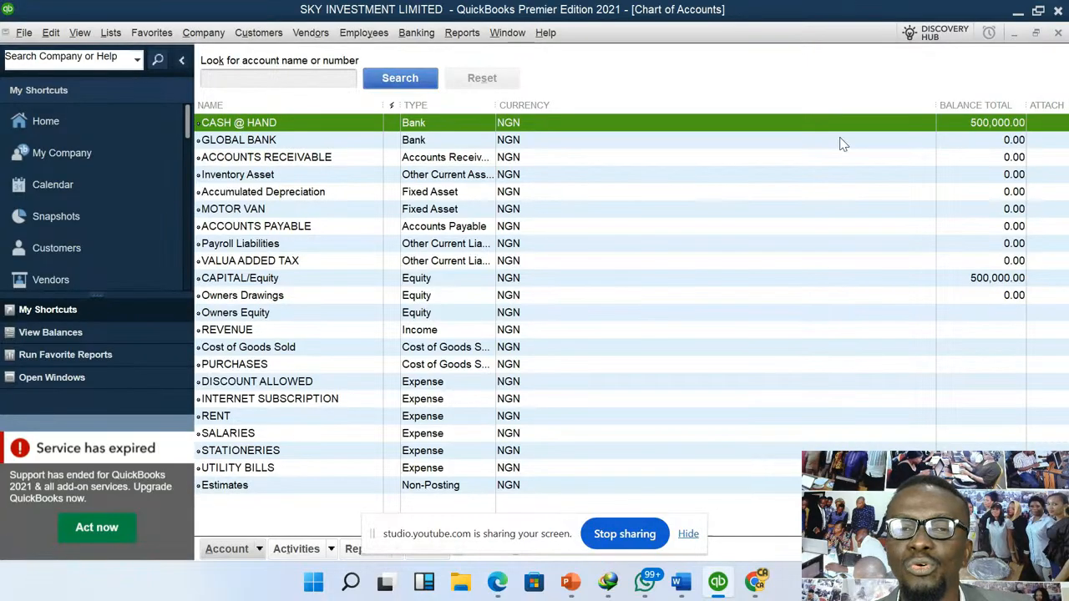
# - Give the GLOBAL BANK account an opening balance of NGN 500,000 with statement ending date 11-06-2025, and save the account
pyautogui.click(271, 141)
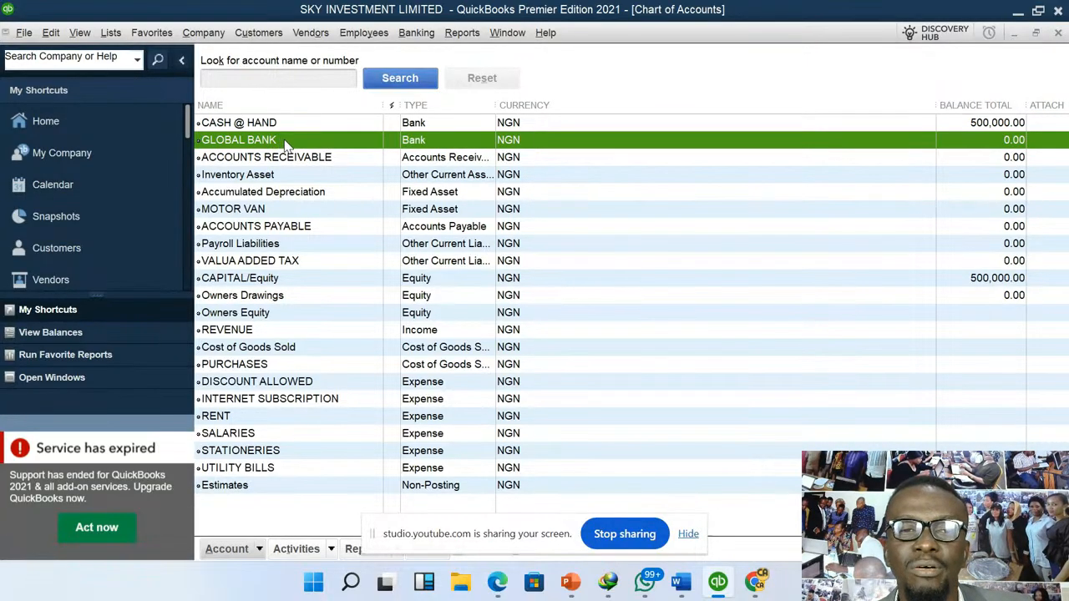
pyautogui.rightClick(285, 145)
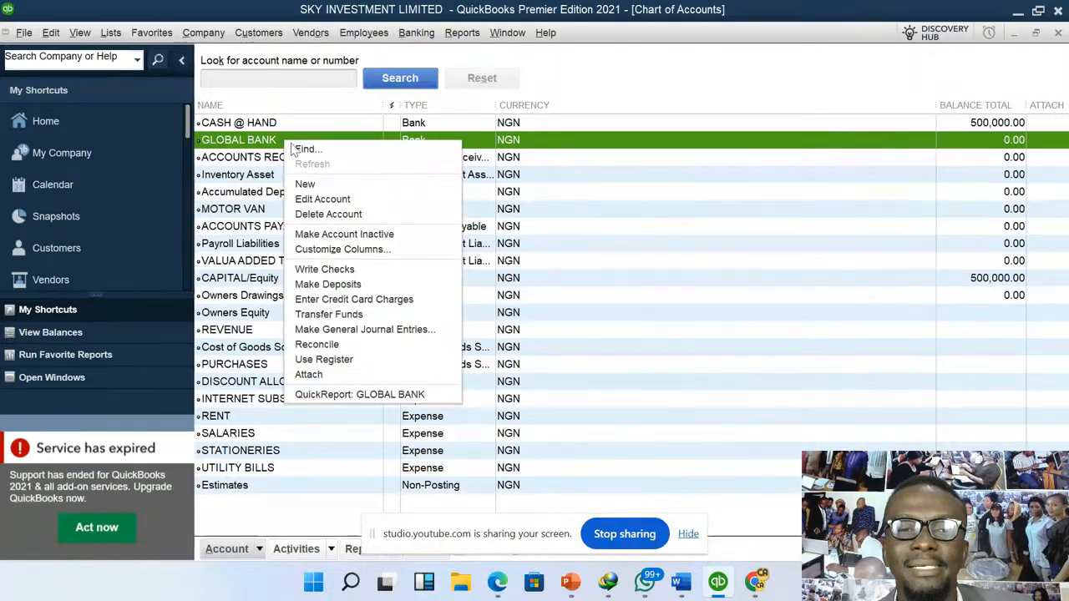
pyautogui.click(349, 200)
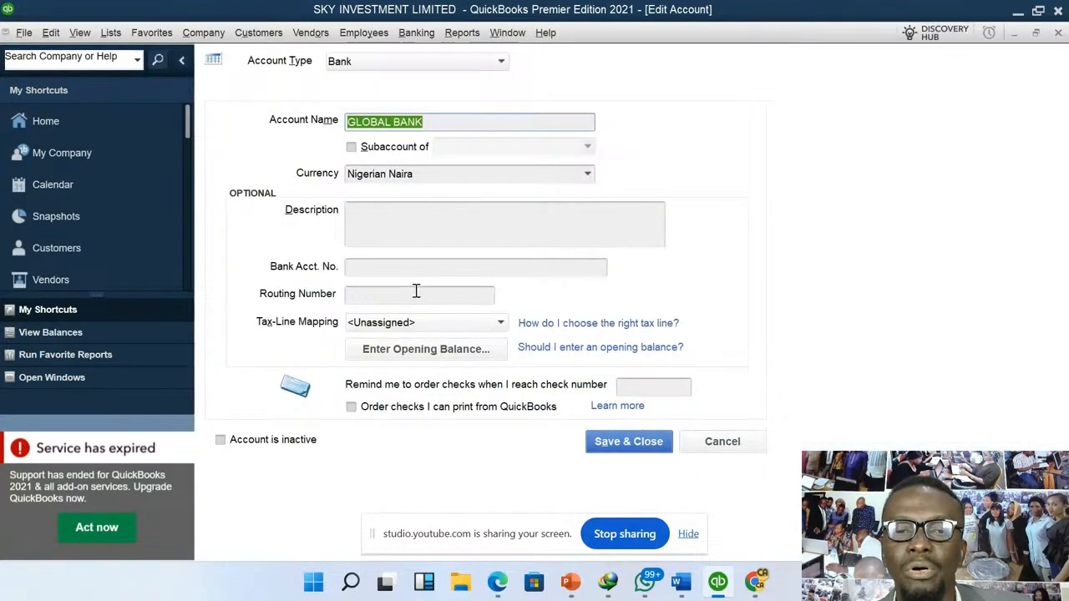
pyautogui.click(425, 349)
pyautogui.click(457, 223)
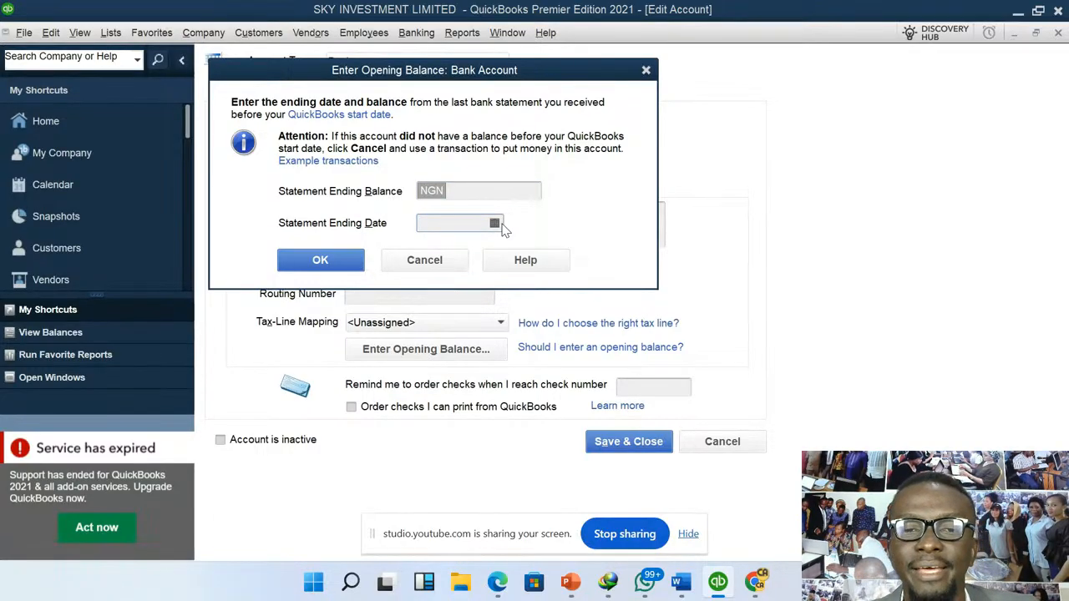
pyautogui.click(499, 224)
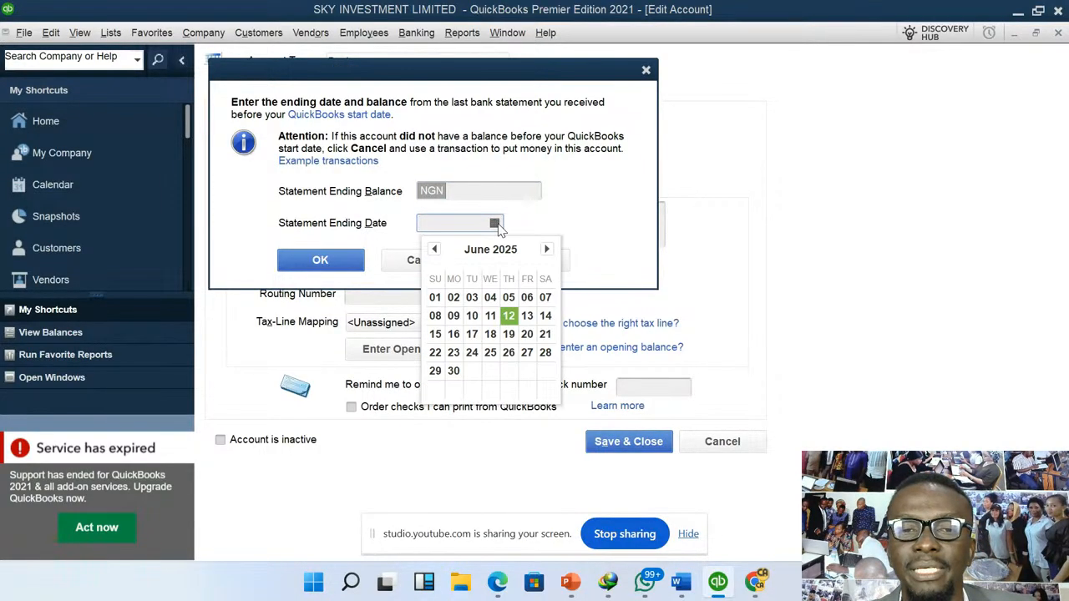
pyautogui.click(494, 317)
pyautogui.click(478, 186)
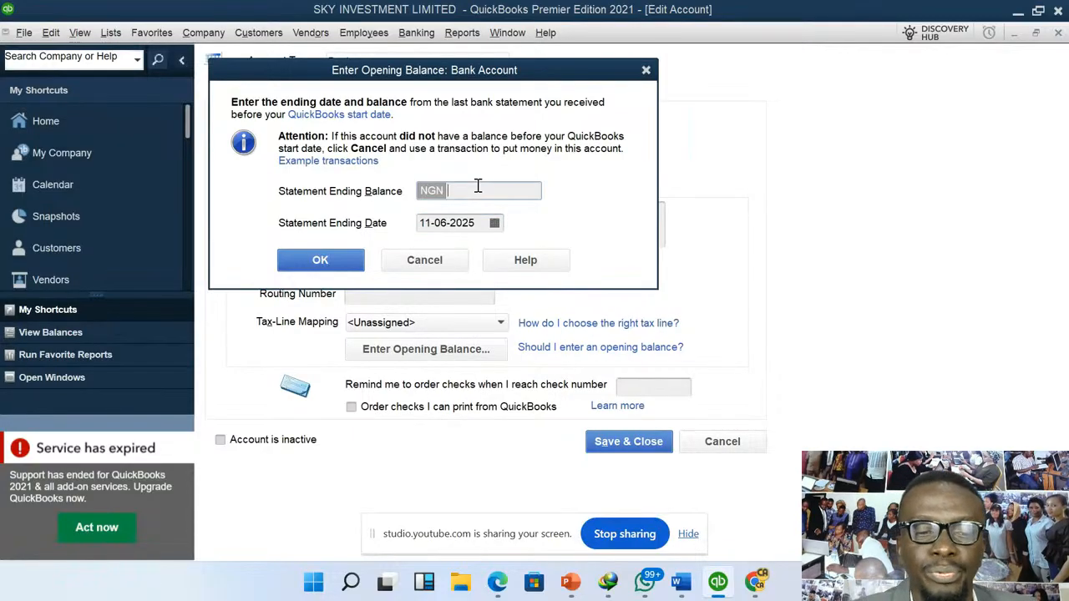
pyautogui.write('500,00')
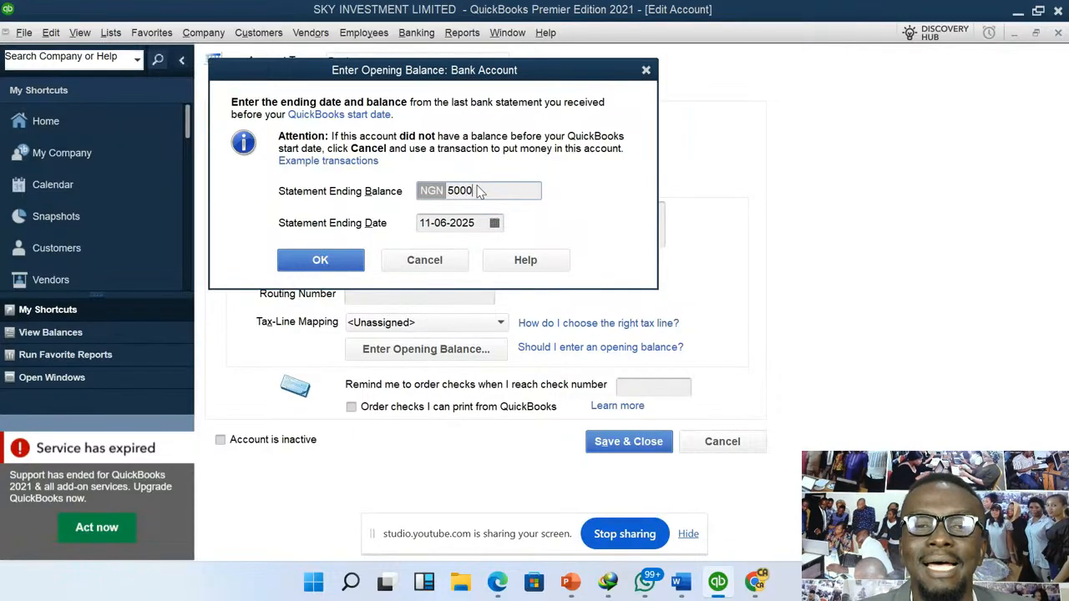
pyautogui.write('00')
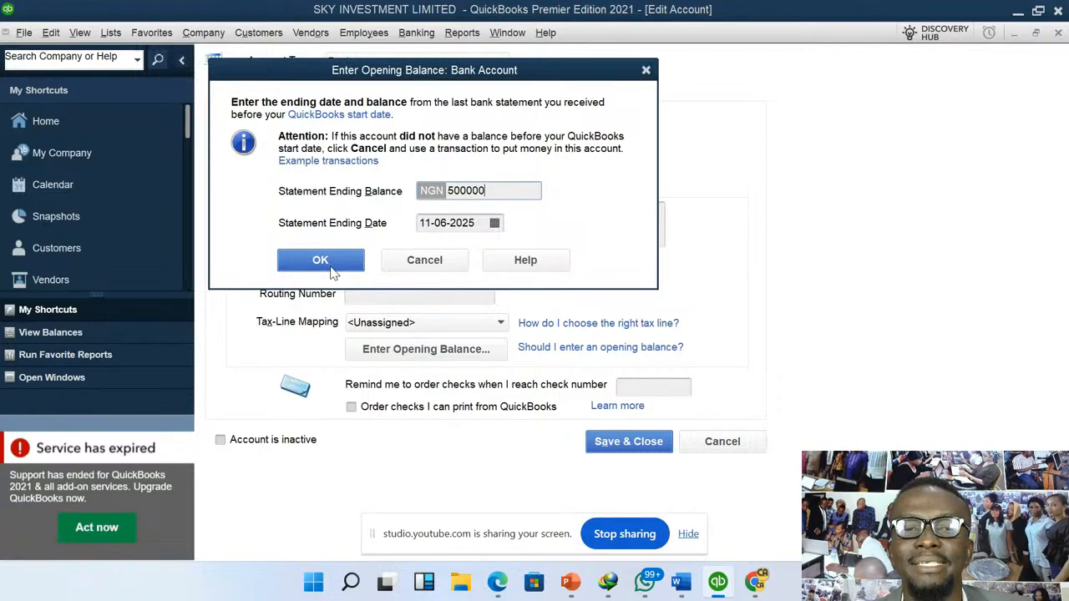
pyautogui.click(313, 254)
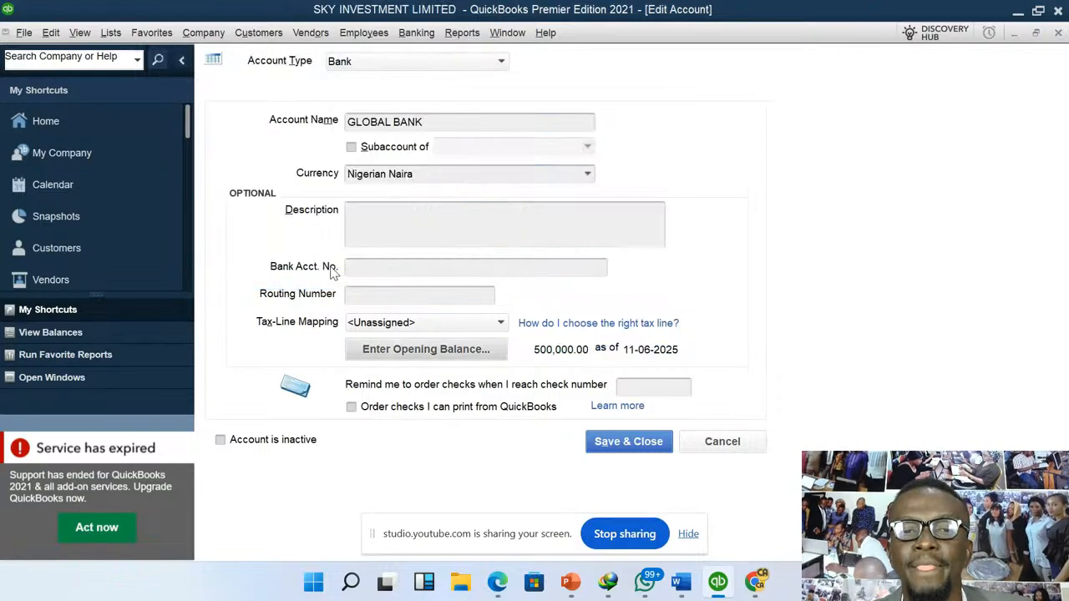
pyautogui.click(620, 447)
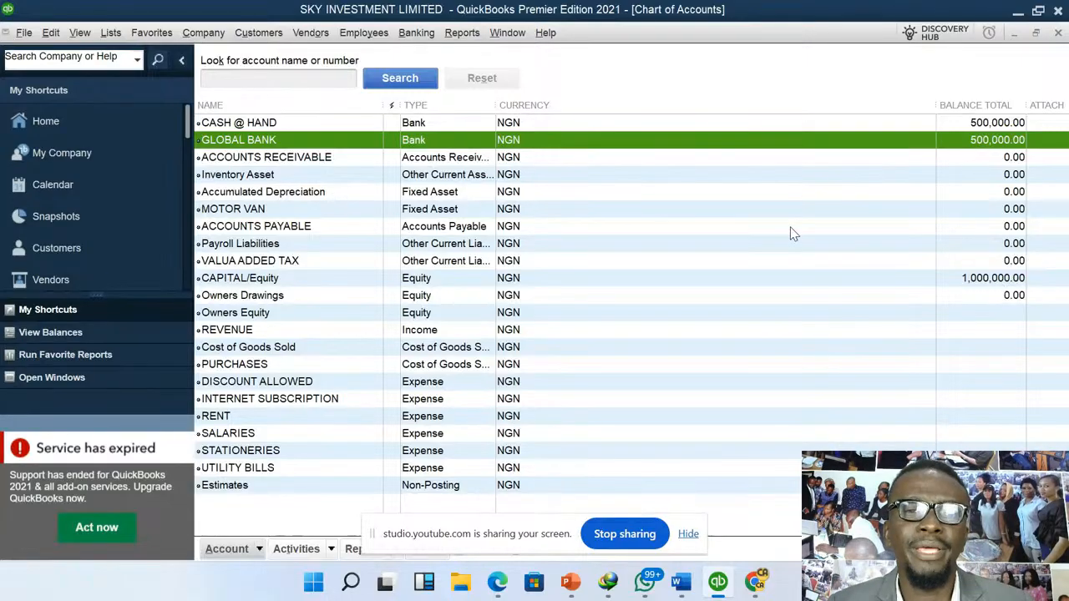
# - Start a general journal entry and enter CASH @ HAND on the first line with a debit of 500,000
pyautogui.click(204, 34)
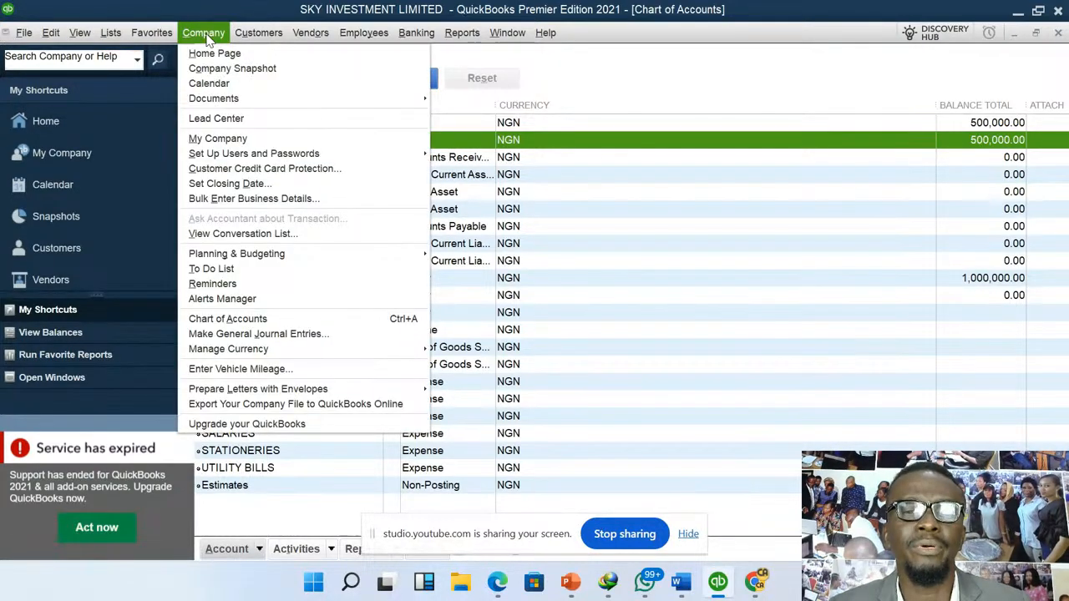
pyautogui.click(344, 335)
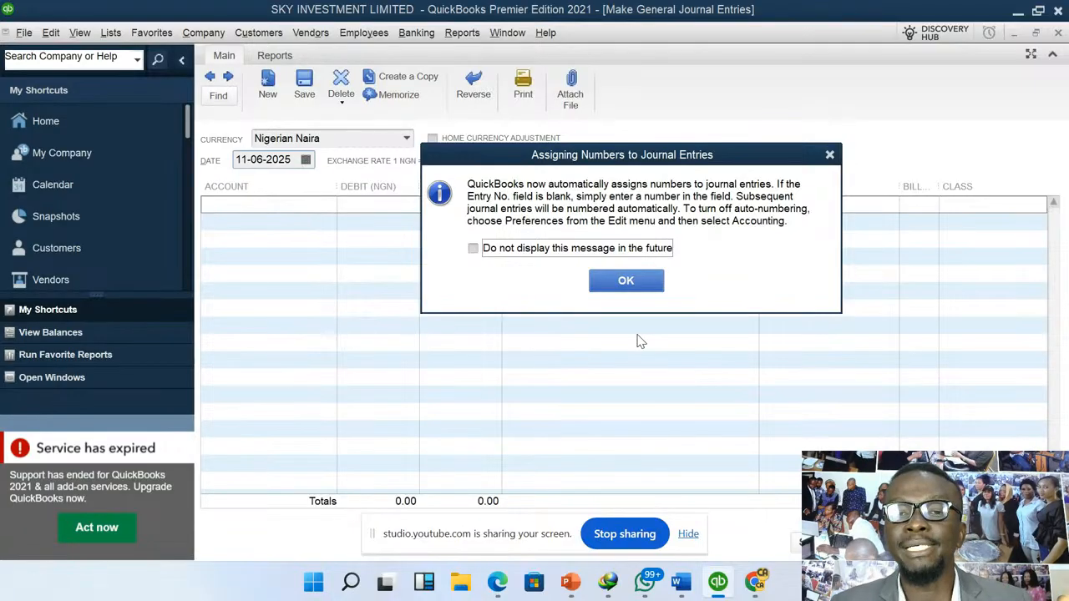
pyautogui.click(628, 282)
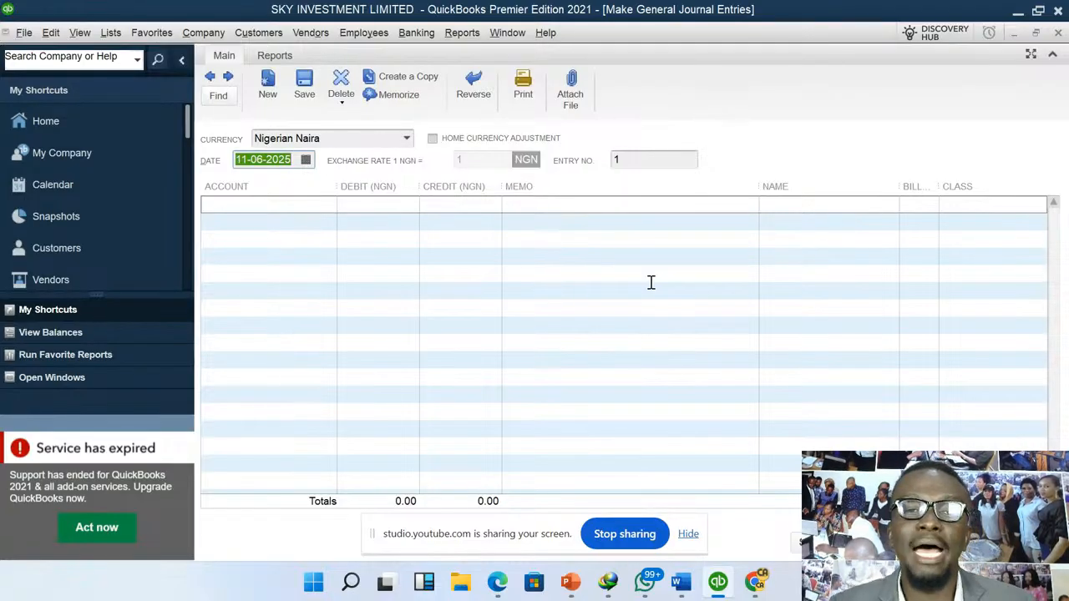
pyautogui.click(329, 208)
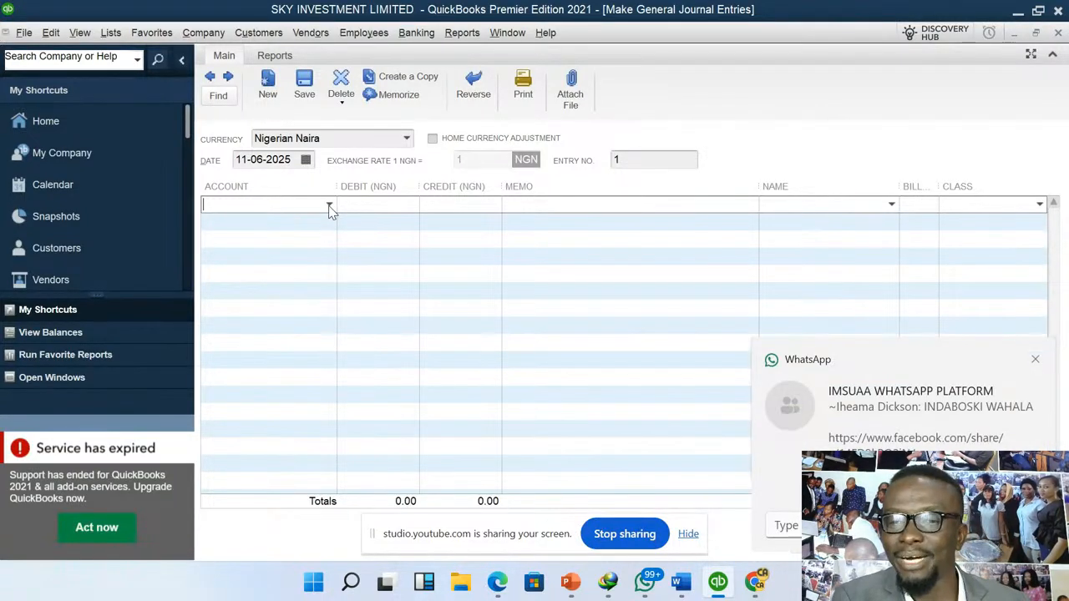
pyautogui.click(1034, 360)
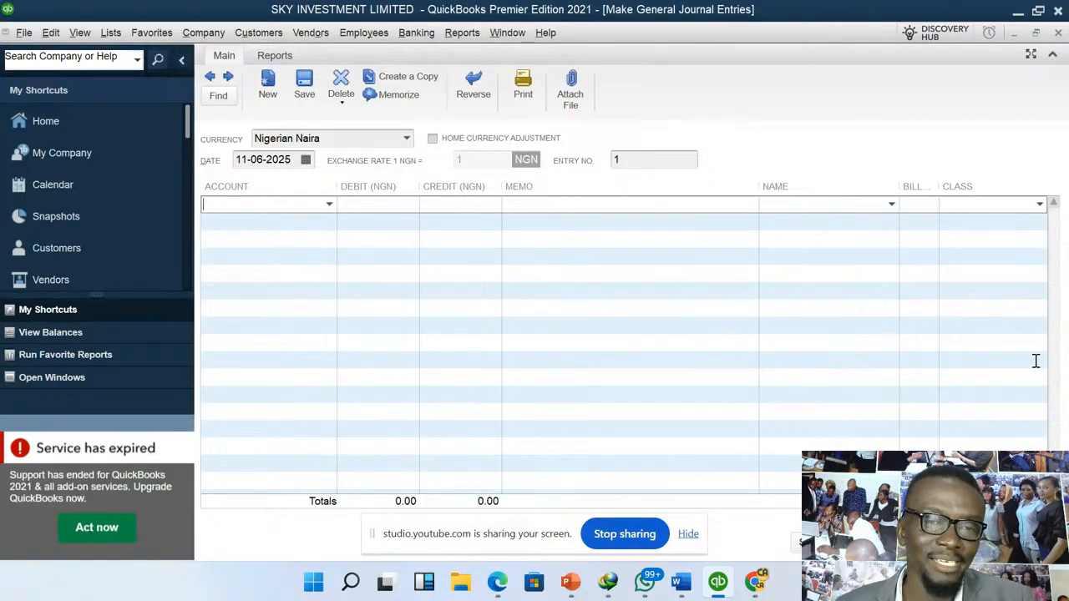
pyautogui.click(329, 204)
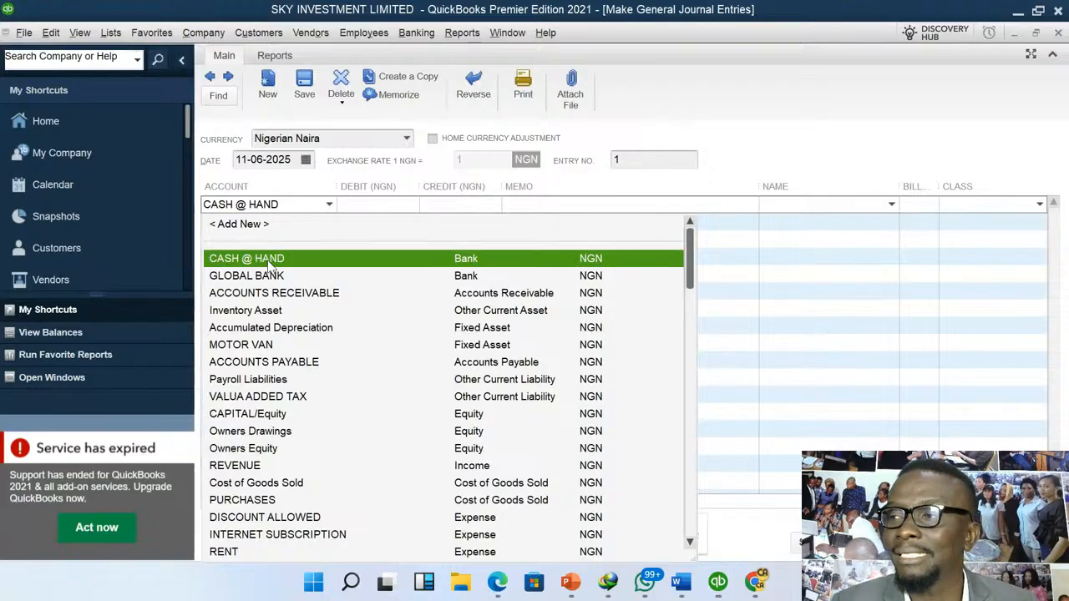
pyautogui.click(268, 260)
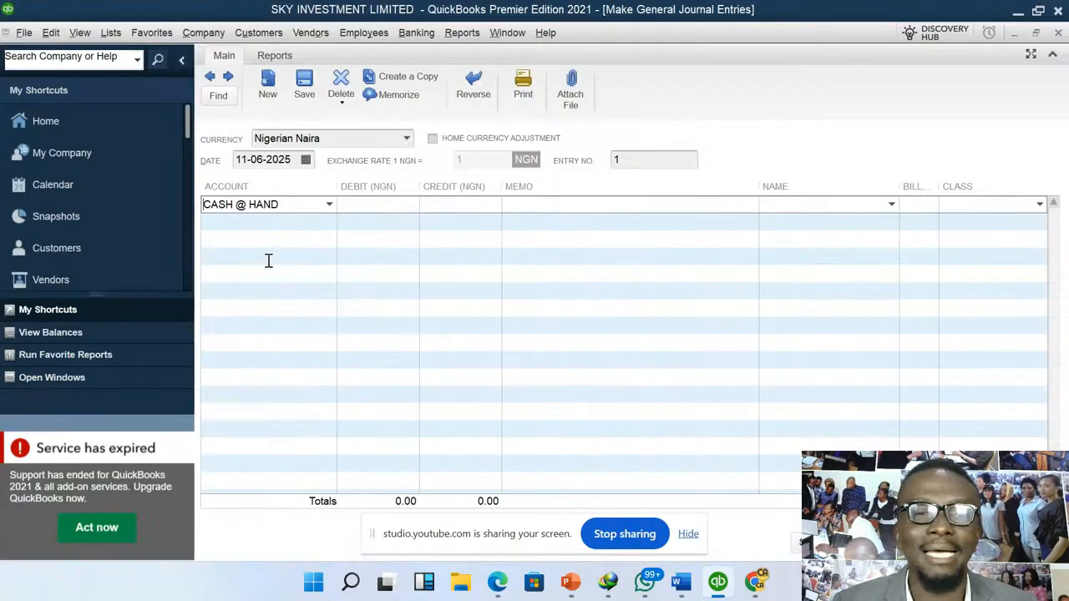
pyautogui.click(387, 207)
pyautogui.write('500000')
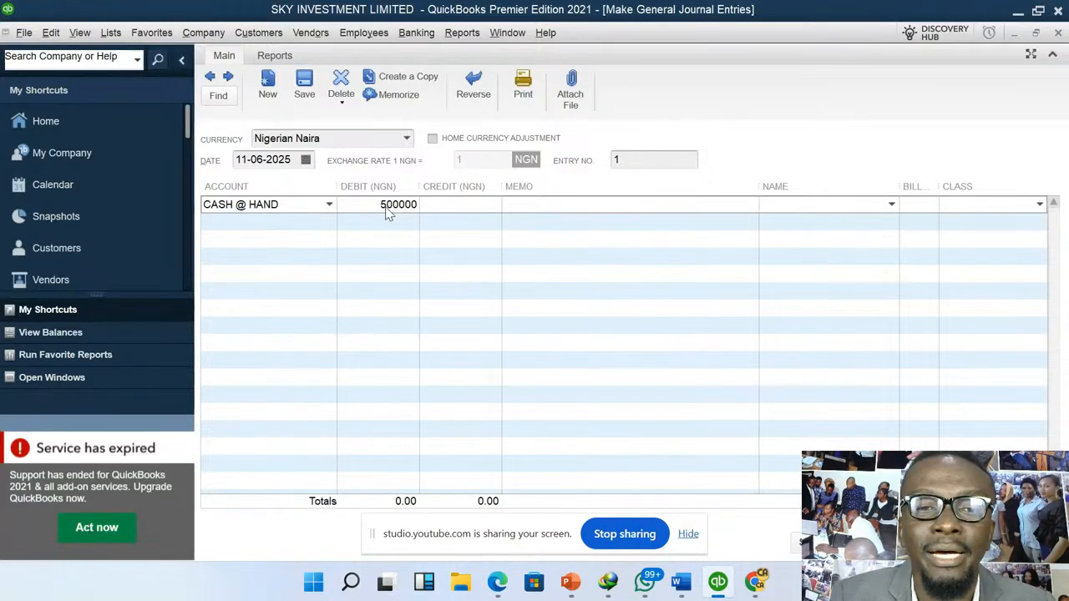
# - Enter GLOBAL BANK on the second journal line with a debit of 500,000
pyautogui.click(307, 223)
pyautogui.click(329, 222)
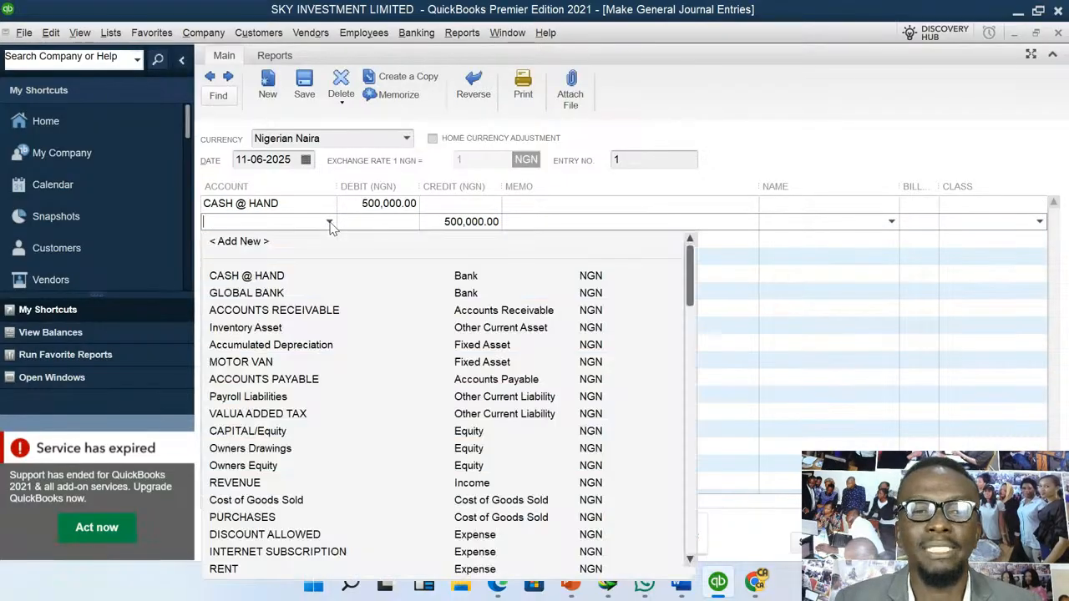
pyautogui.click(268, 293)
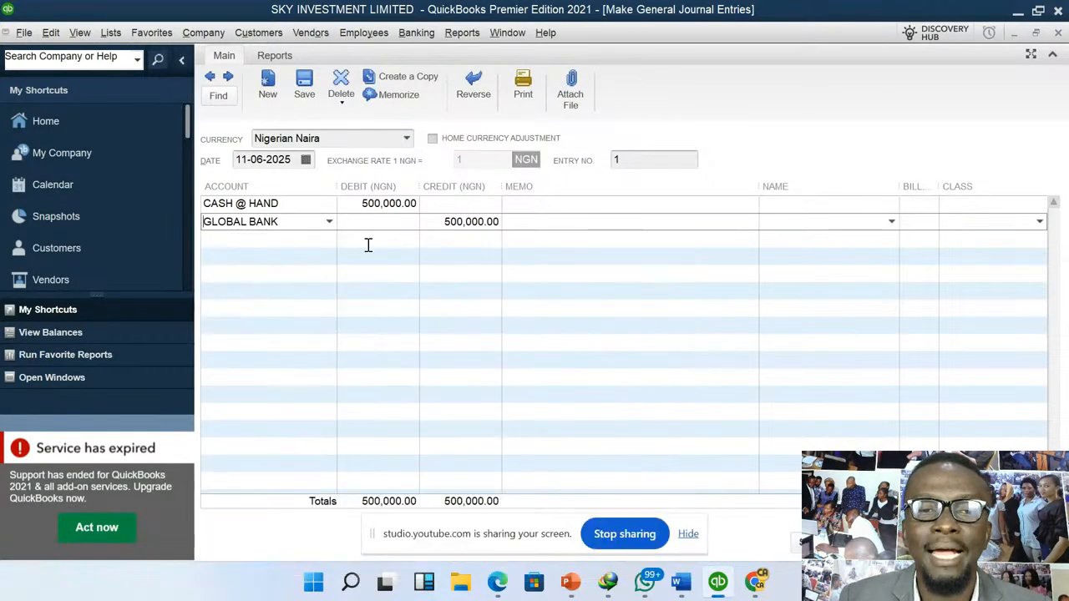
pyautogui.write('500000')
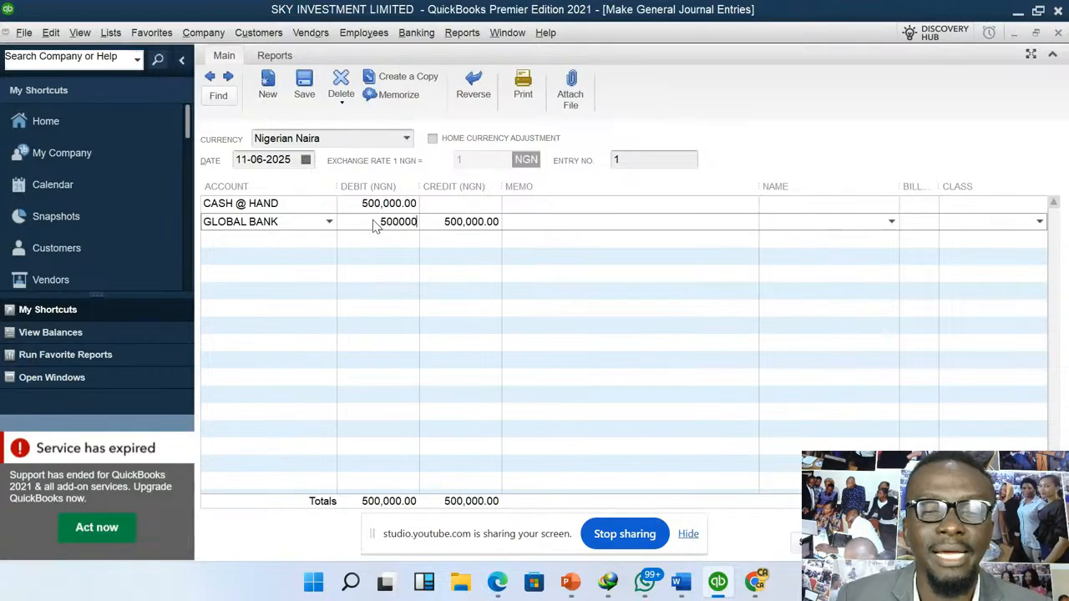
pyautogui.press('Tab')
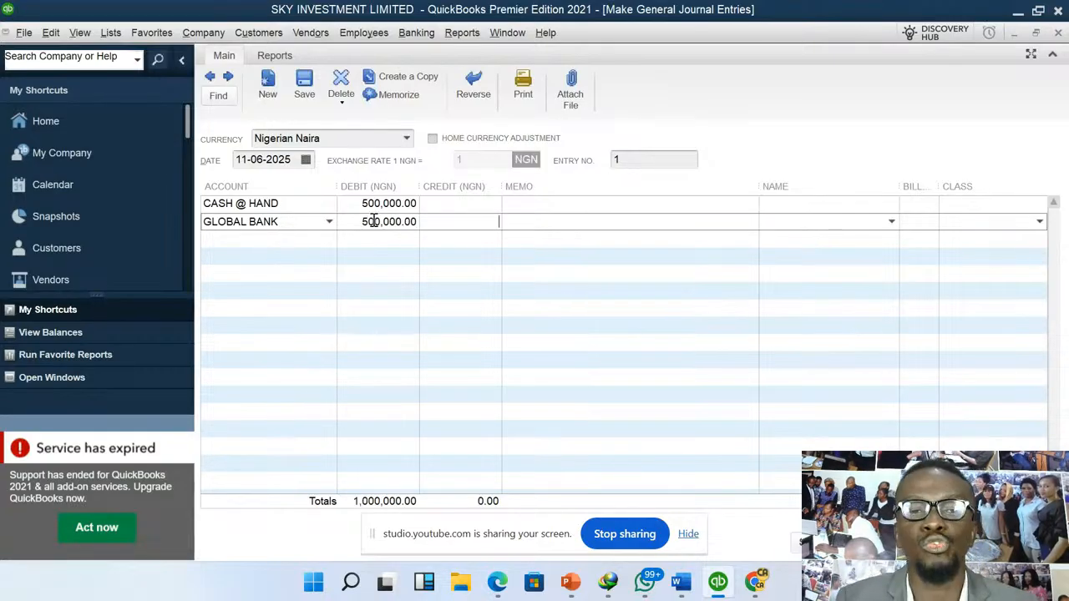
# - Enter CAPITAL/Equity on the third journal line as the balancing credit of 1,000,000
pyautogui.click(332, 241)
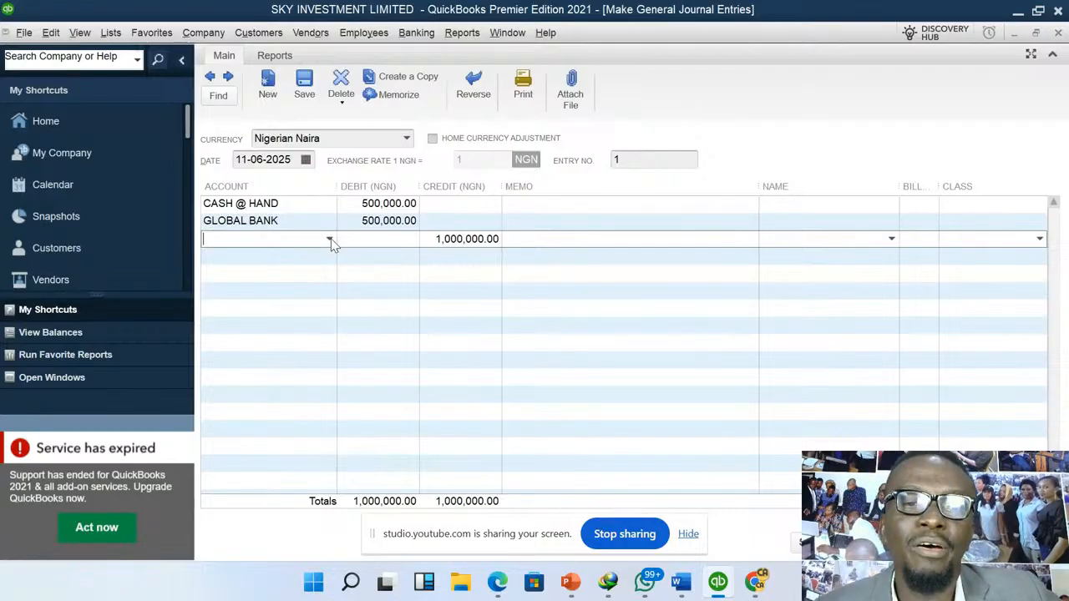
pyautogui.click(330, 240)
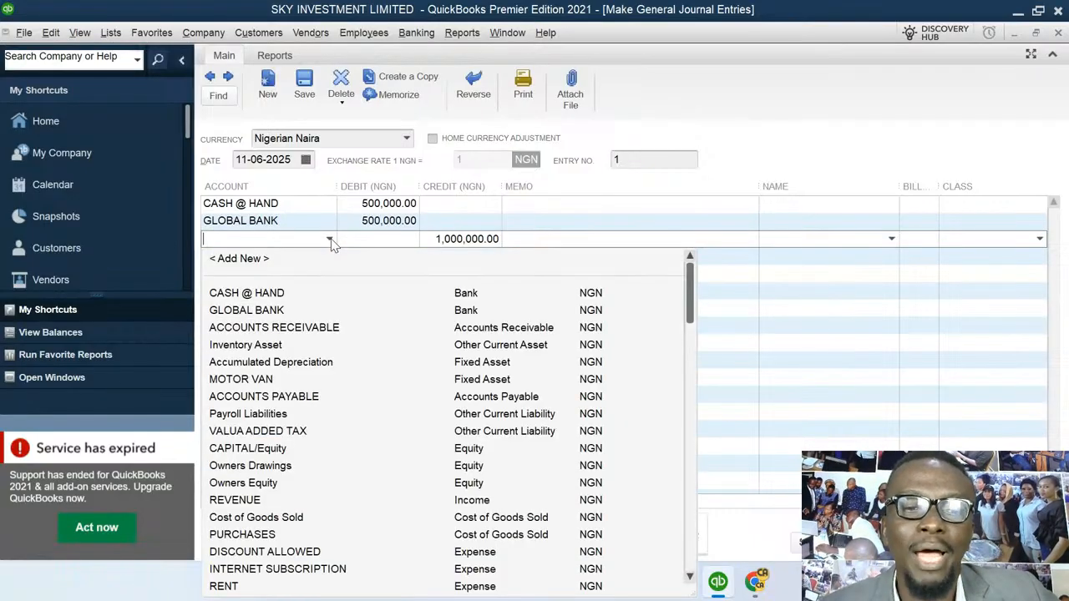
pyautogui.click(265, 451)
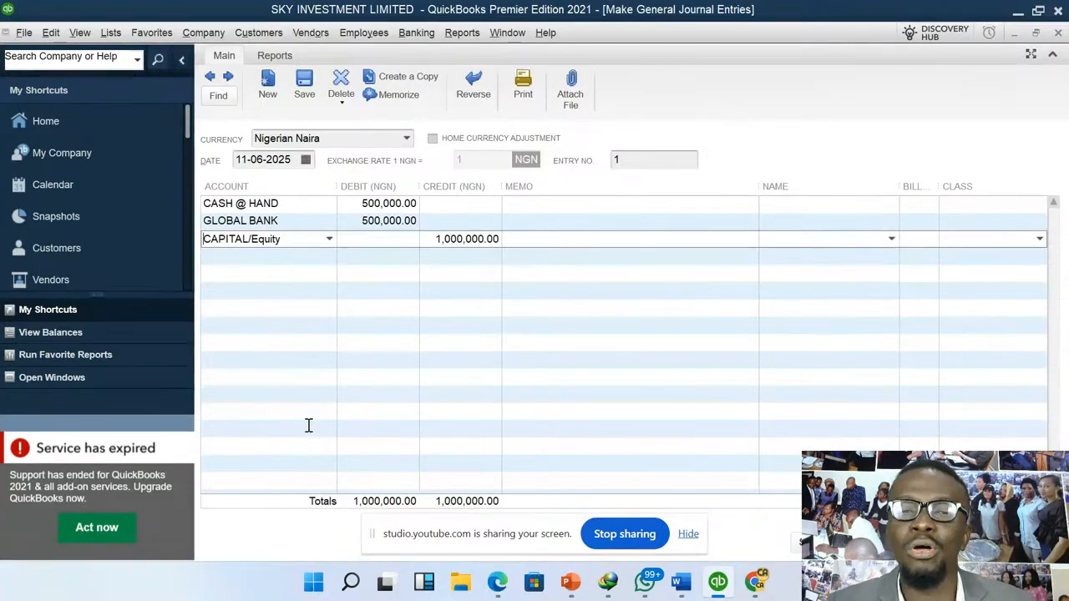
# - Enter the placeholder memo "ghjhfjhsfhahjakdfjkfdkkjdkjfdjfgjc" on the CASH @ HAND line of the journal entry
pyautogui.click(529, 206)
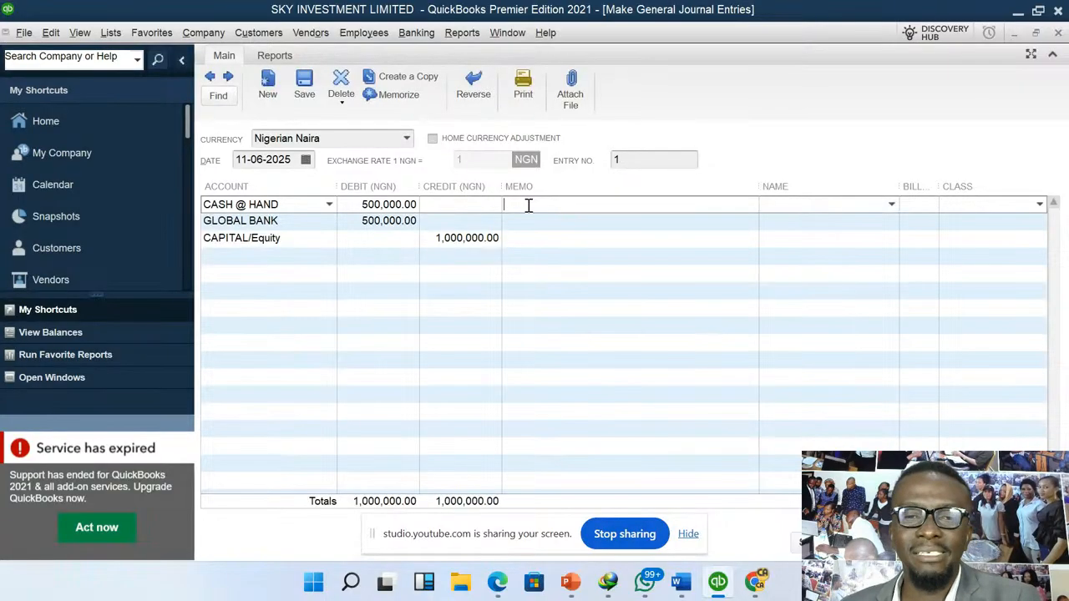
pyautogui.write('ghjhfjhsfhahjakdfjkfdkkjdkjfdjfgjc')
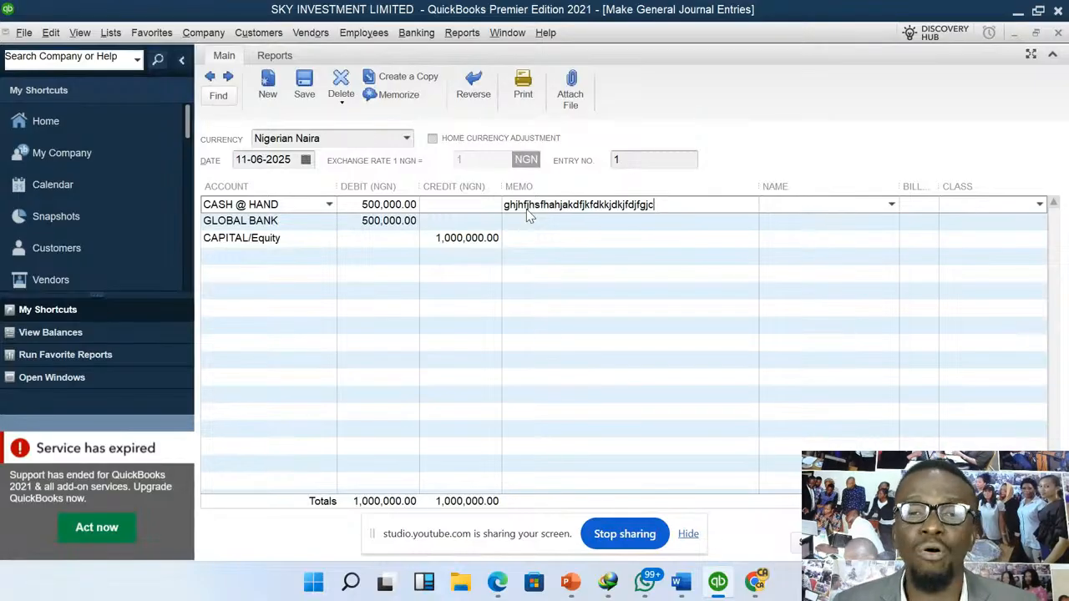
pyautogui.moveTo(687, 205); pyautogui.dragTo(542, 226)
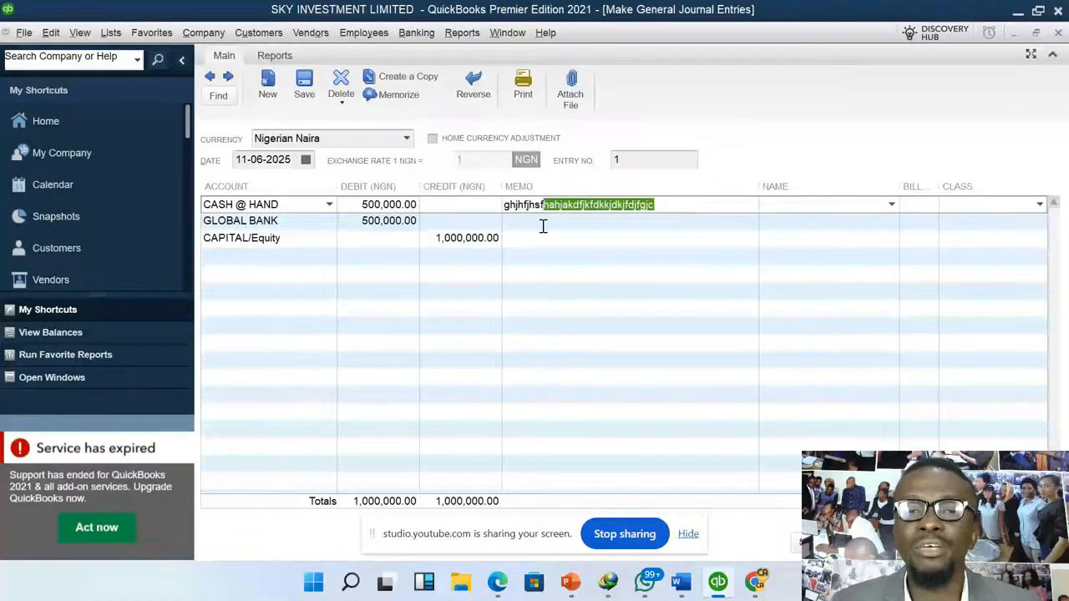
pyautogui.click(541, 224)
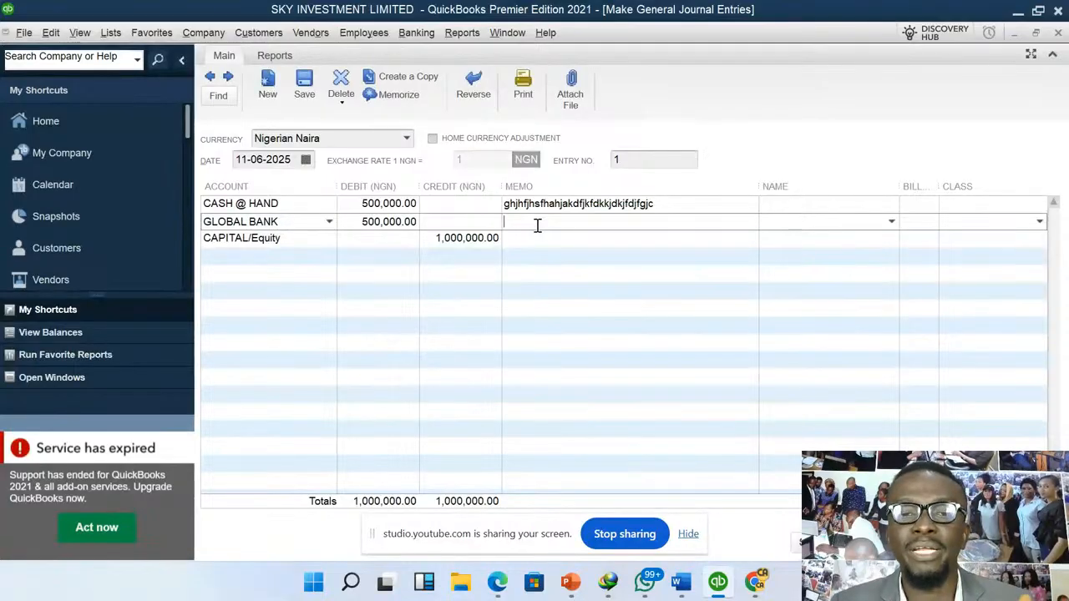
pyautogui.click(541, 241)
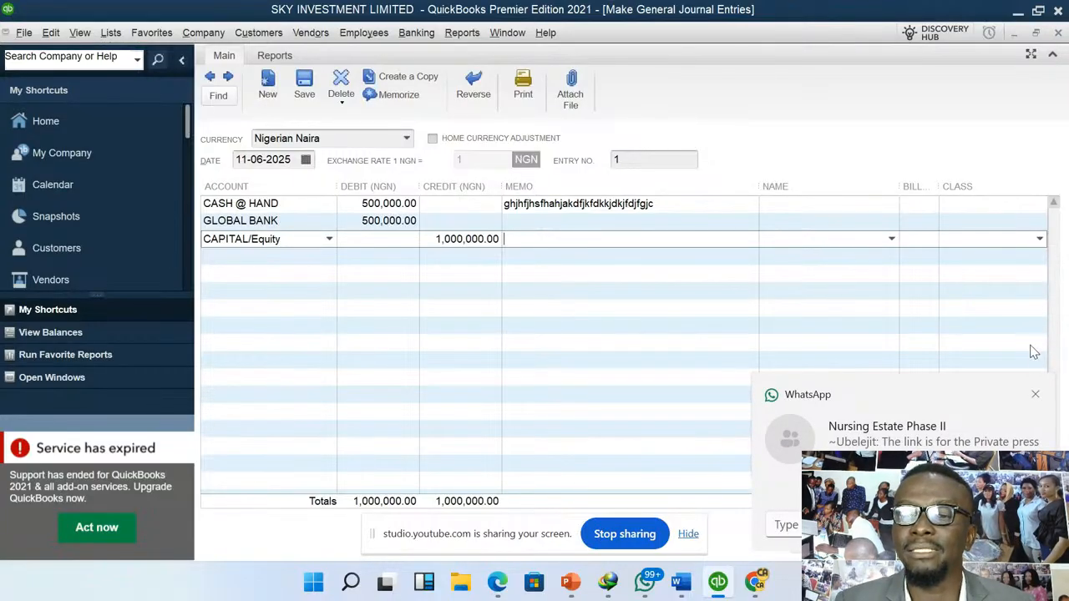
# - Close the general journal entry without recording it, and close the chart of accounts
pyautogui.click(1036, 395)
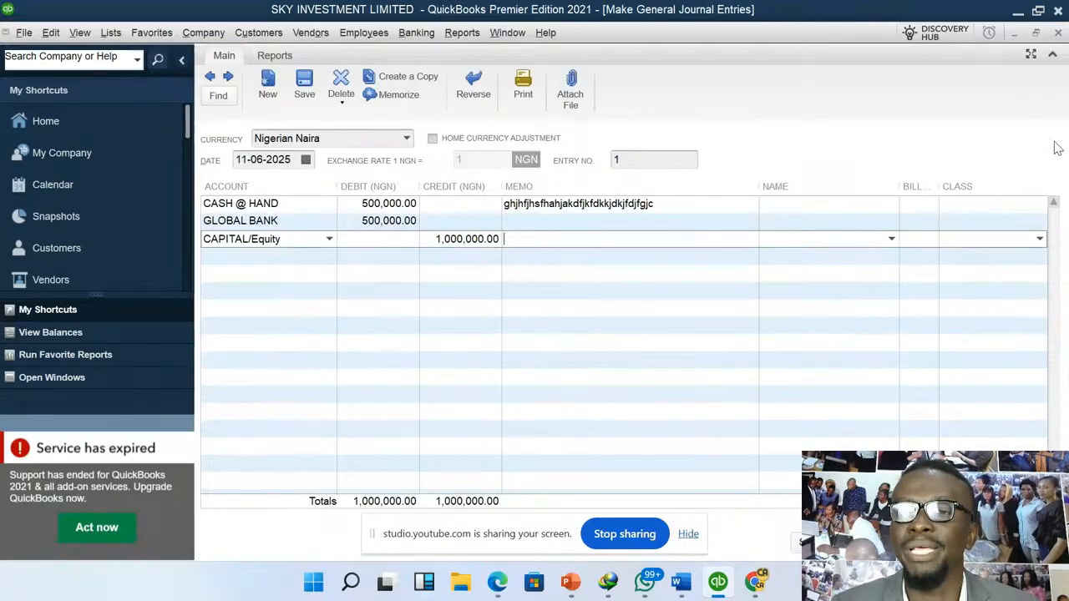
pyautogui.click(1058, 34)
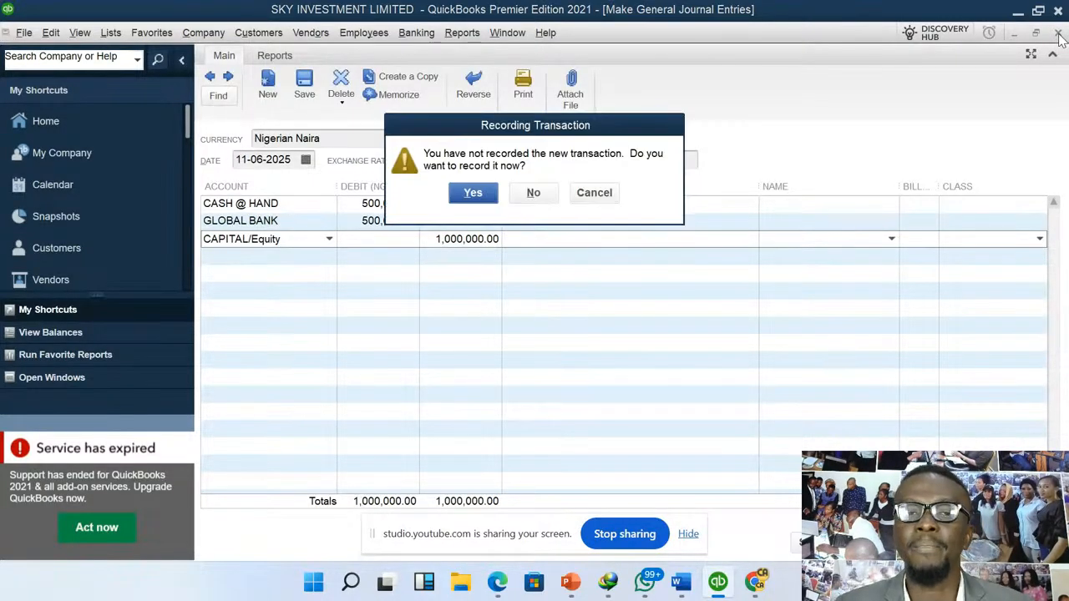
pyautogui.click(549, 199)
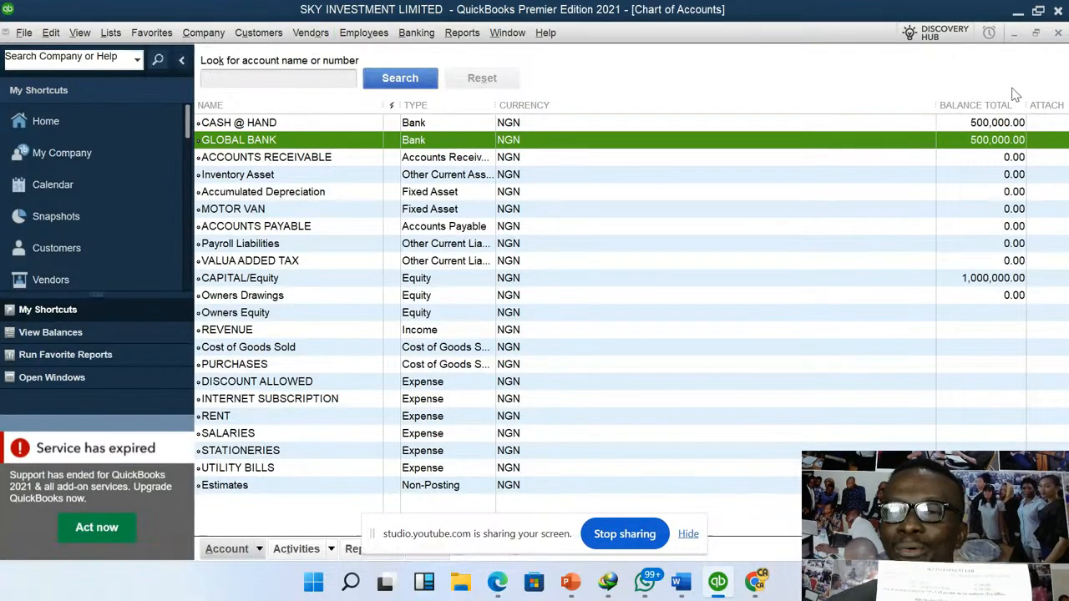
pyautogui.click(1058, 33)
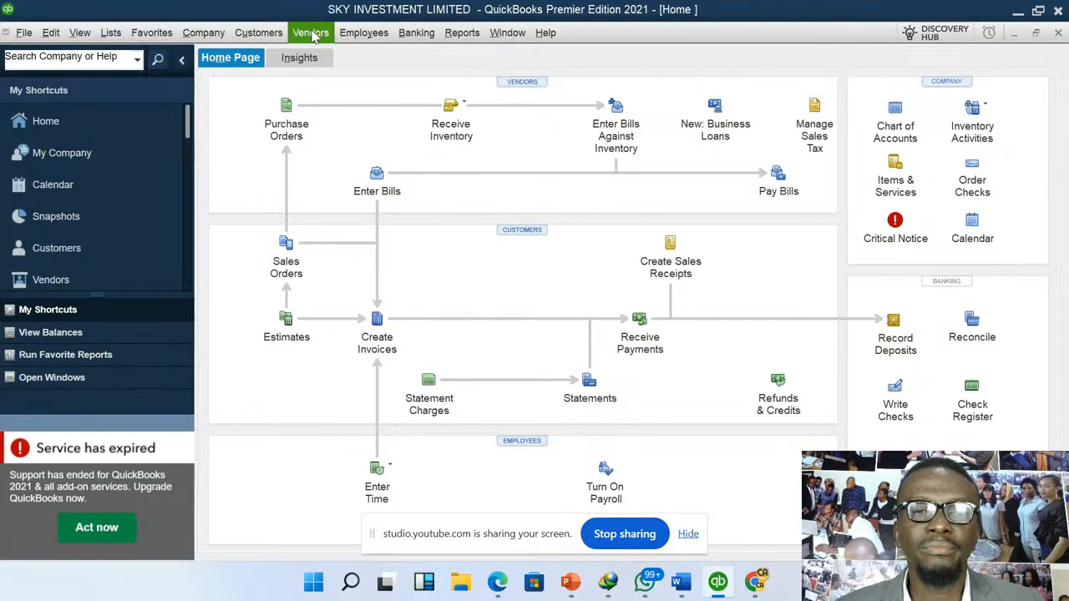
# - Start a new vendor bill for MORGAN DESGINERS and date it 12-06-2025
pyautogui.click(312, 34)
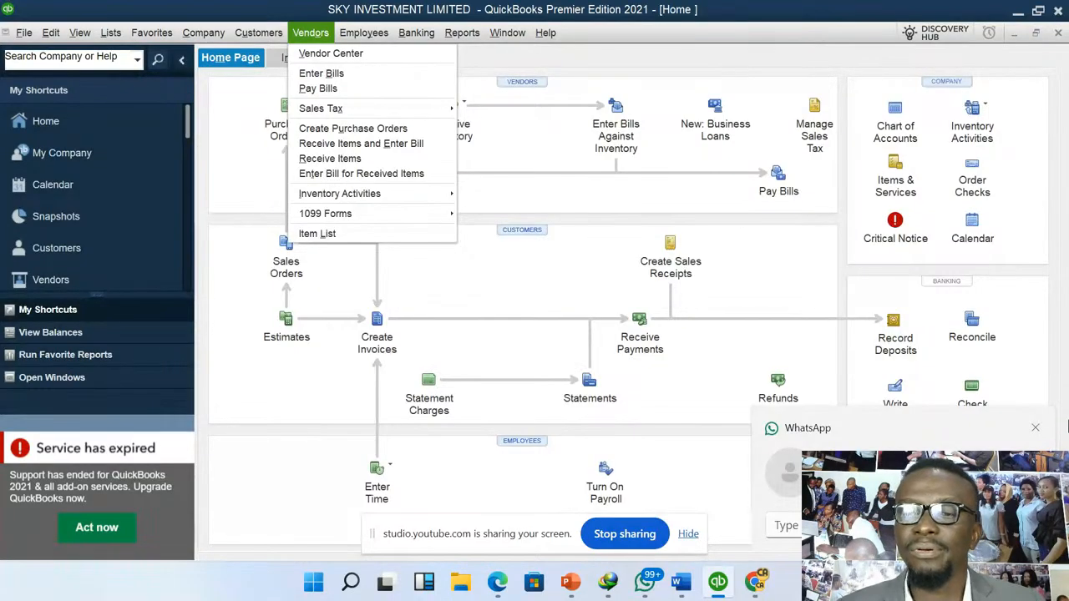
pyautogui.click(1035, 428)
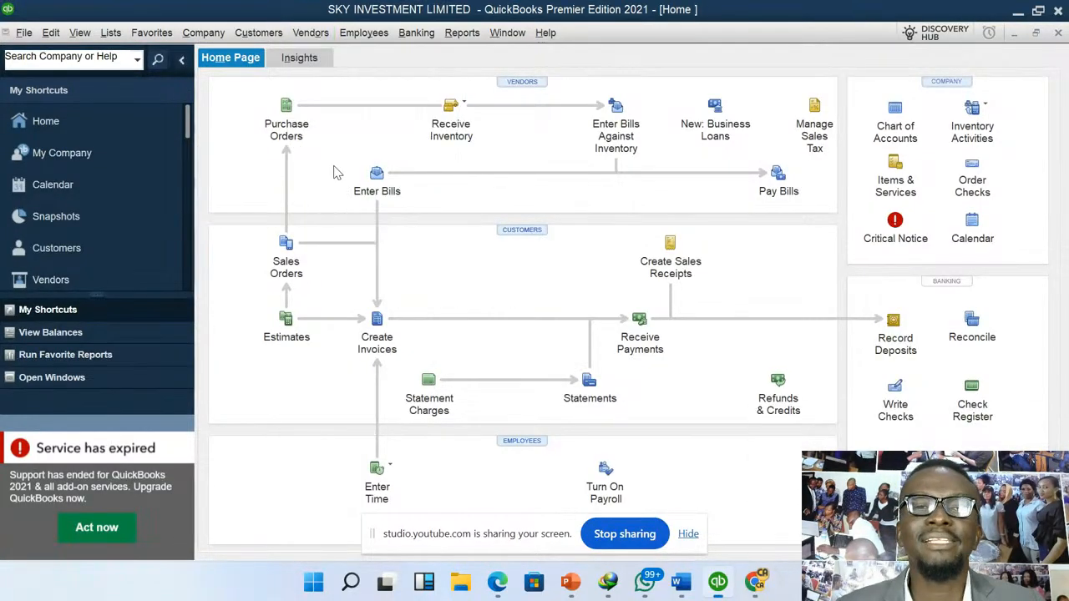
pyautogui.click(312, 34)
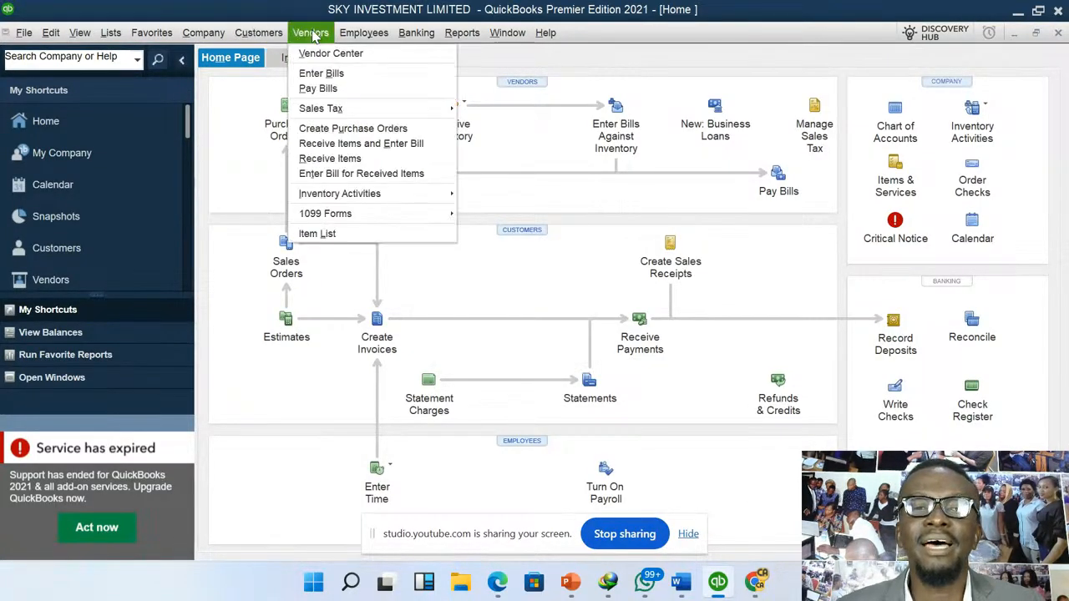
pyautogui.click(358, 75)
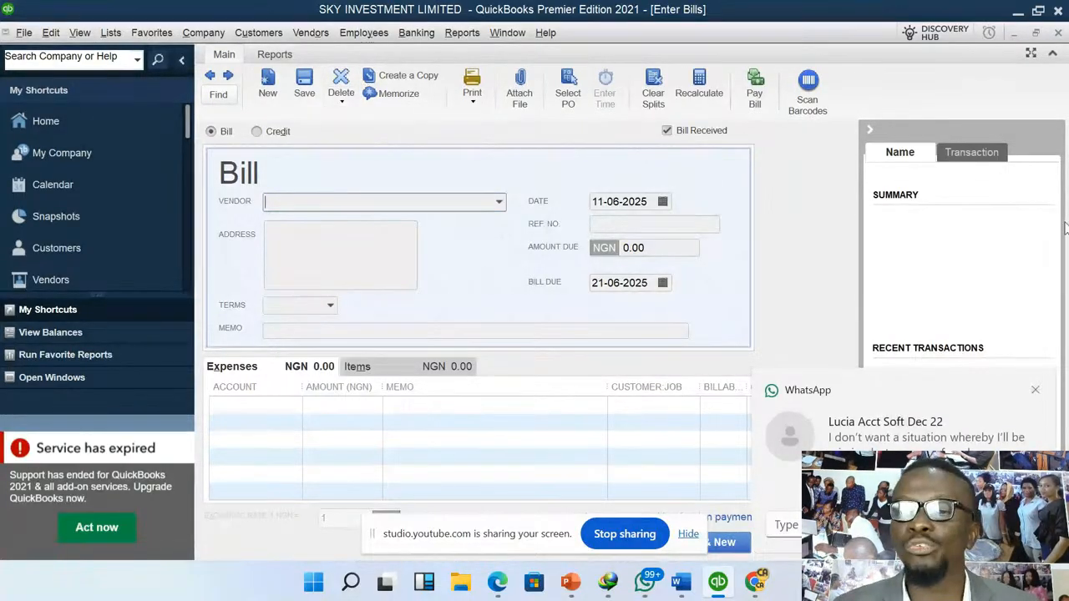
pyautogui.click(1035, 391)
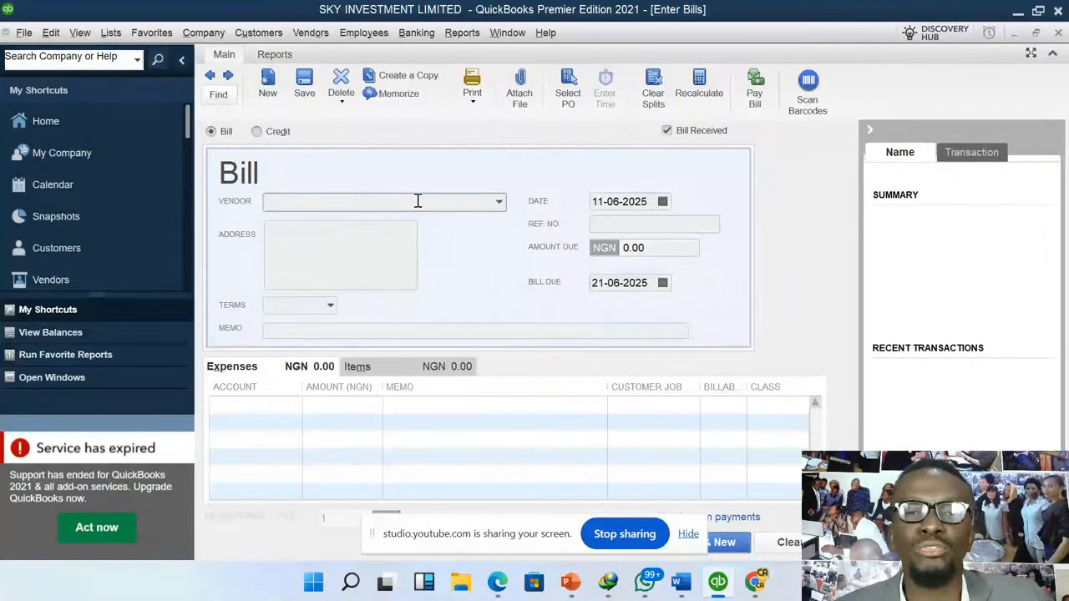
pyautogui.click(501, 203)
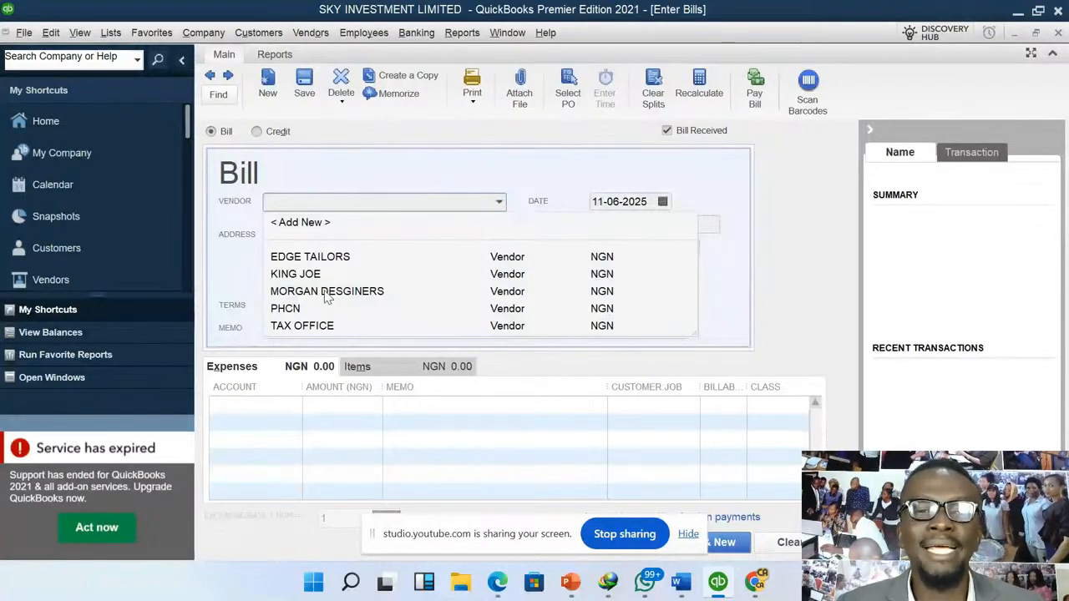
pyautogui.click(354, 293)
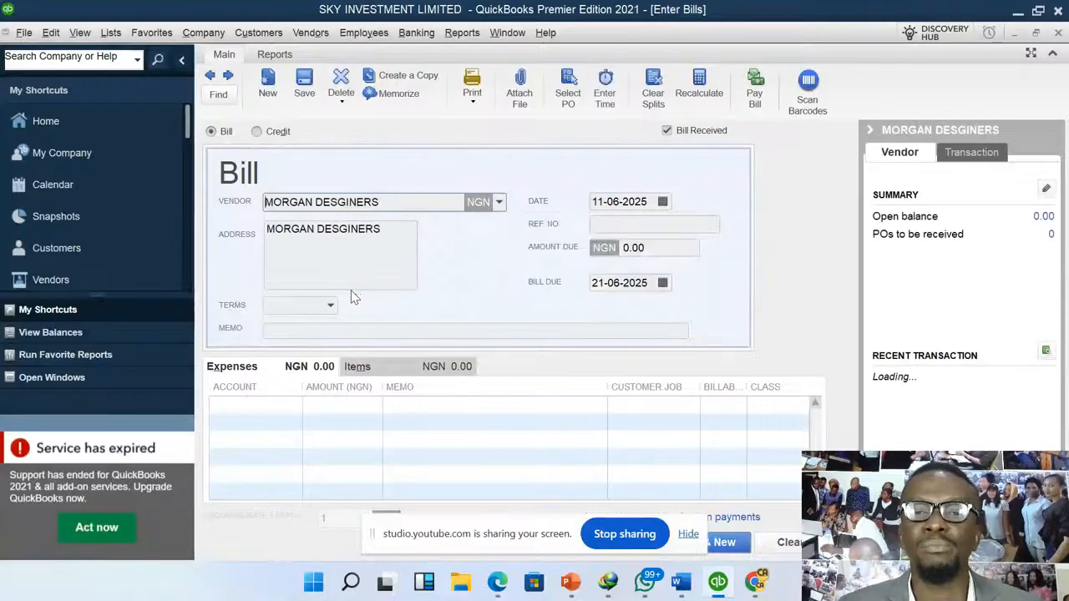
pyautogui.click(663, 203)
pyautogui.click(687, 299)
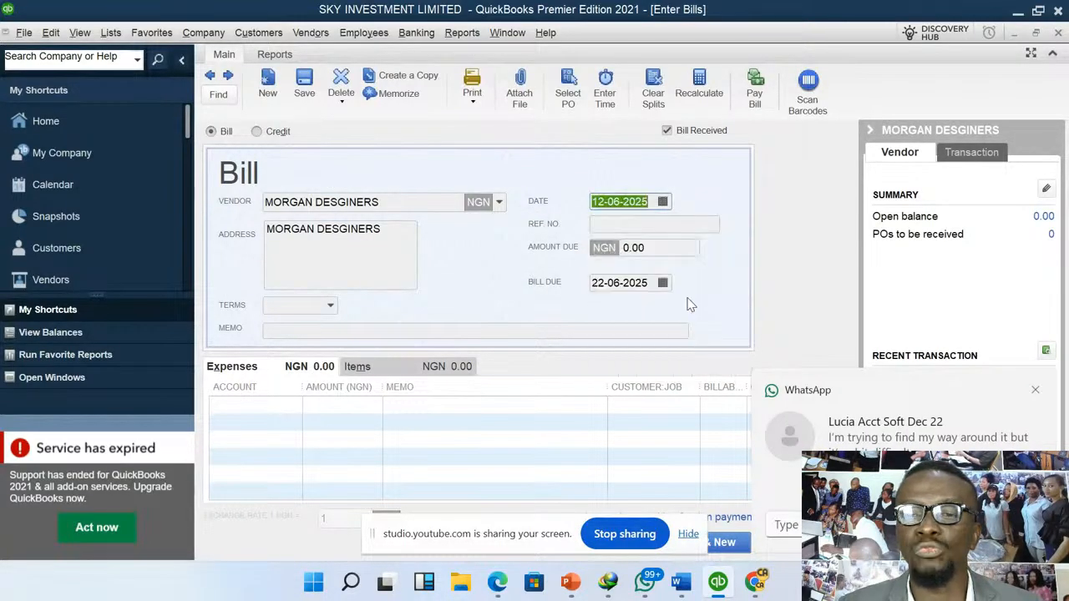
pyautogui.click(1035, 390)
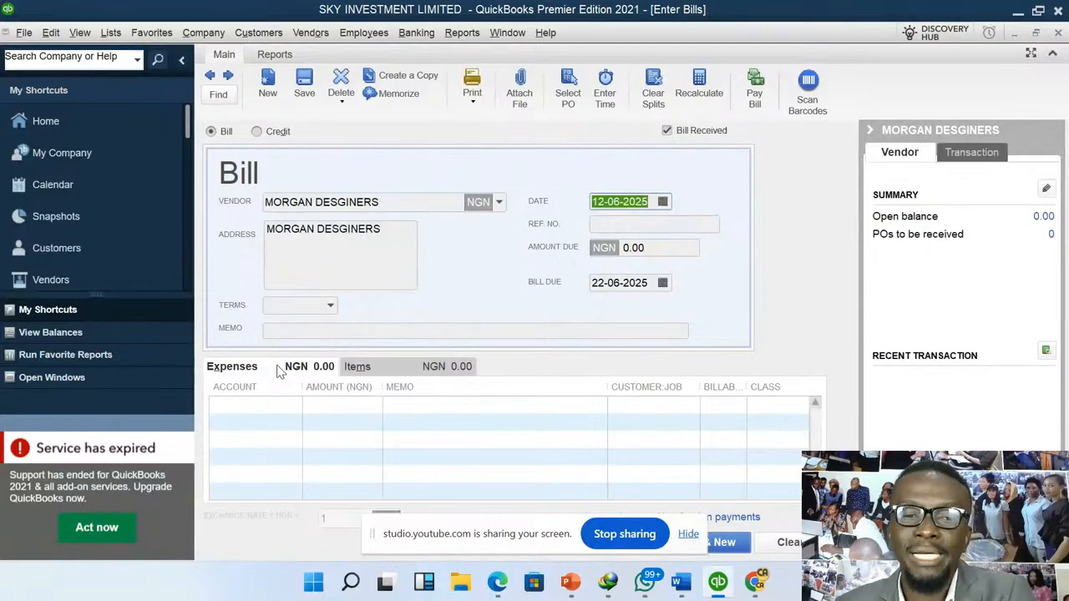
# - Add the inventory item HANDBAG to the MORGAN DESGINERS bill with a quantity of 100
pyautogui.click(390, 366)
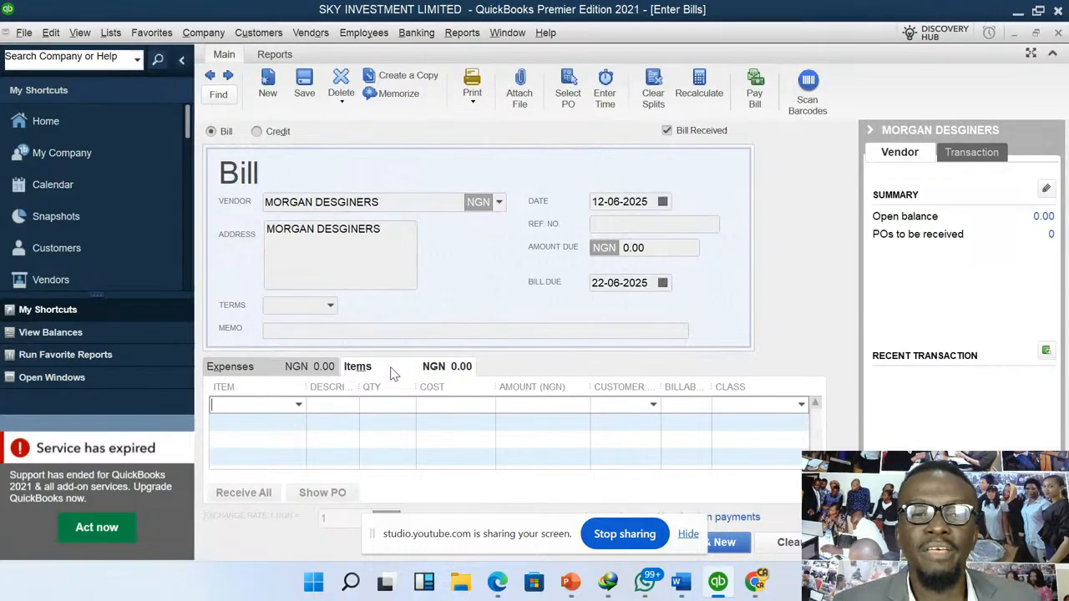
pyautogui.click(258, 373)
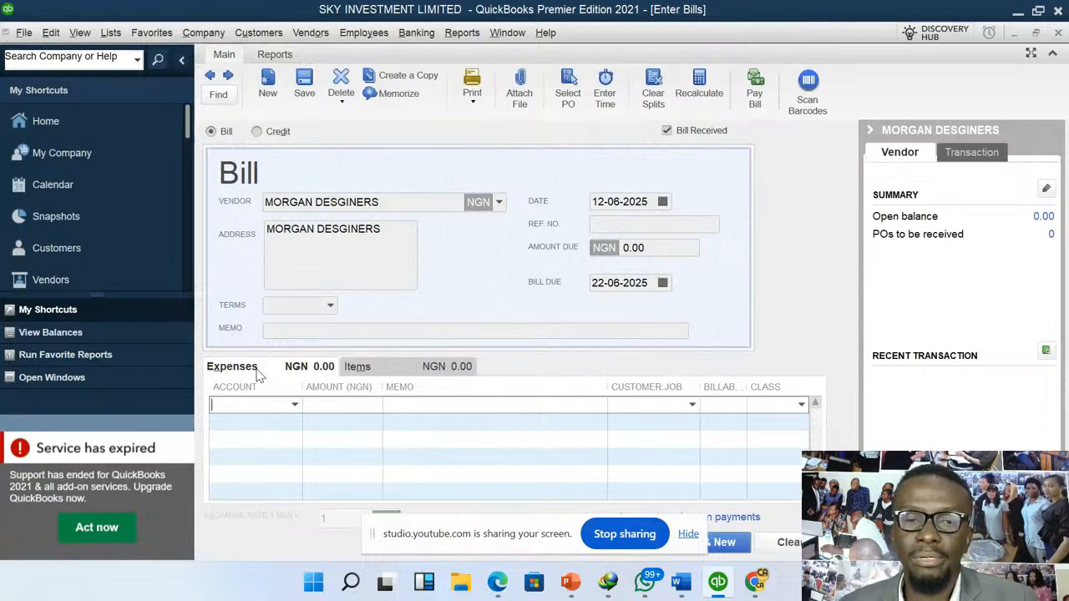
pyautogui.click(396, 373)
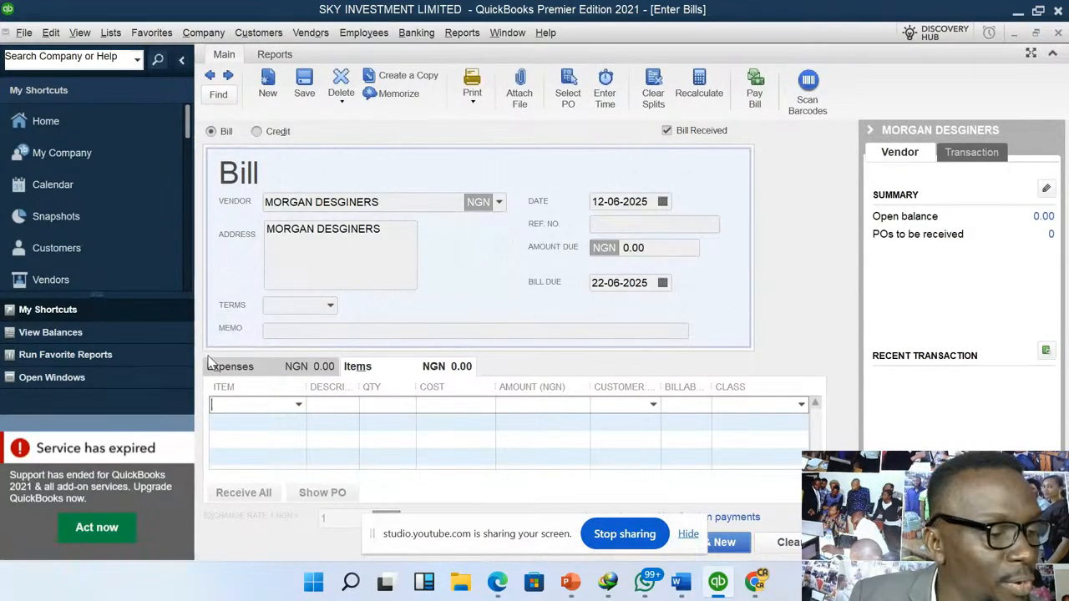
pyautogui.click(299, 405)
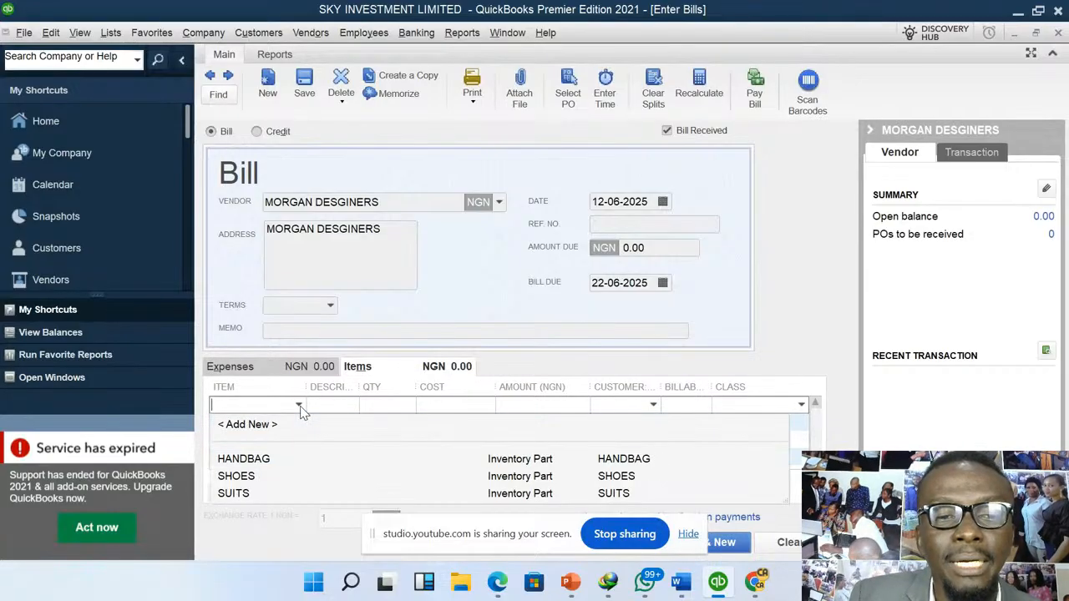
pyautogui.click(257, 463)
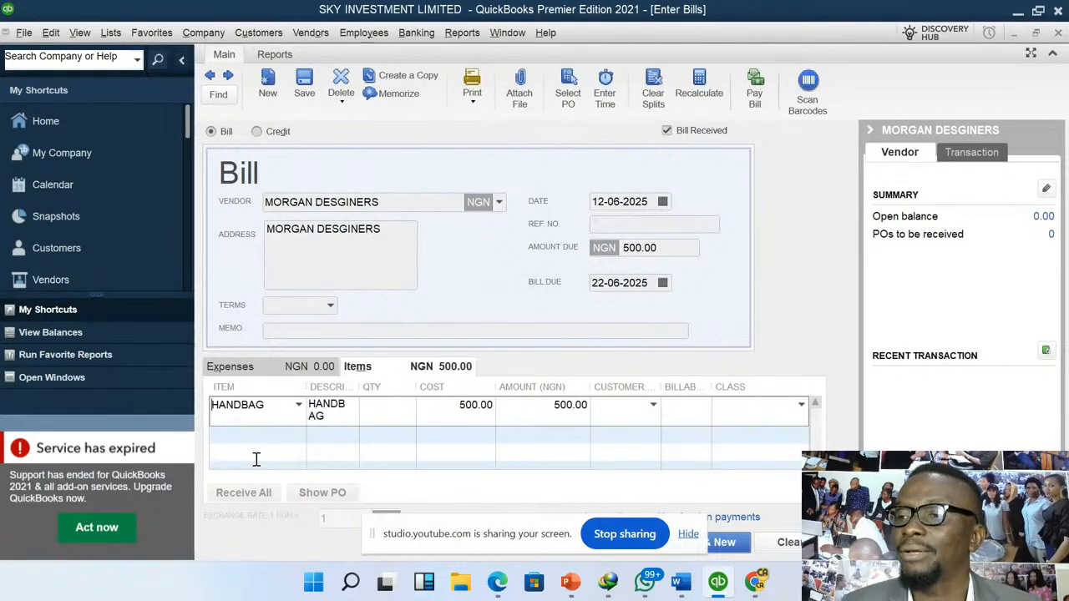
pyautogui.click(395, 405)
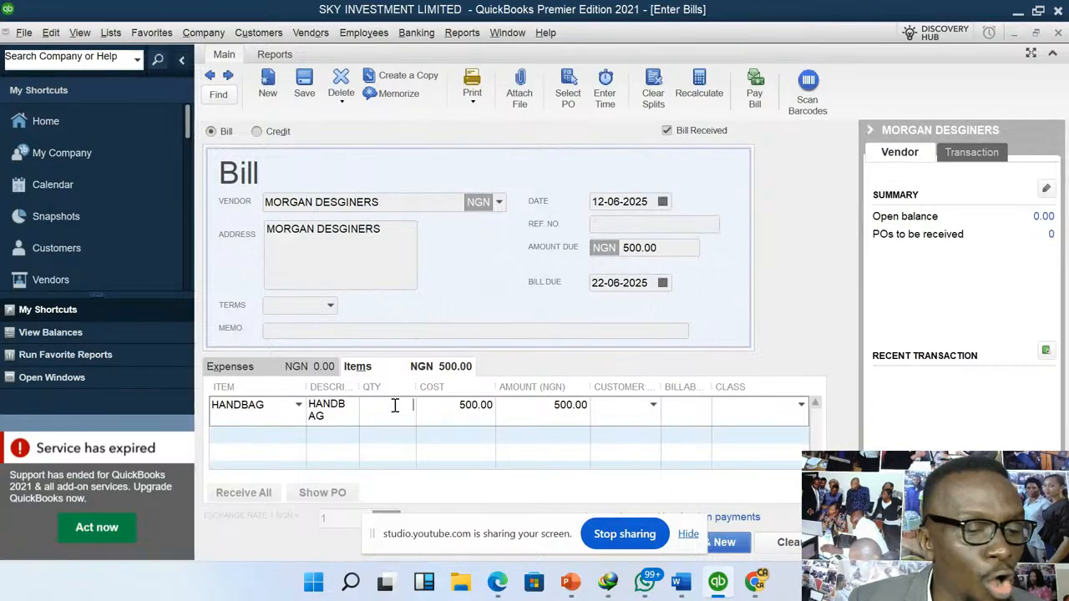
pyautogui.write('100')
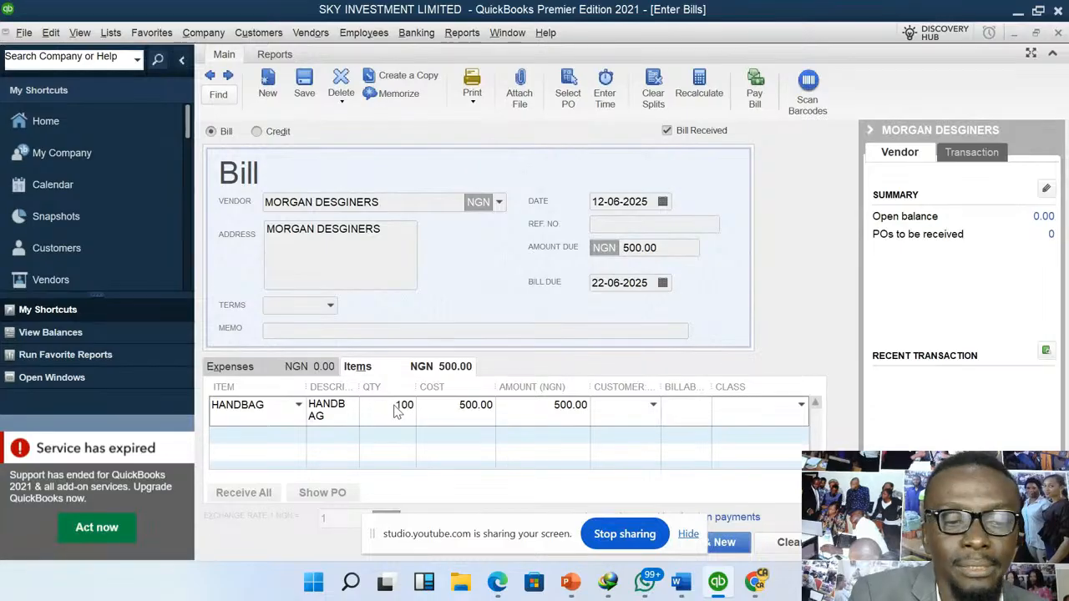
pyautogui.press('Tab')
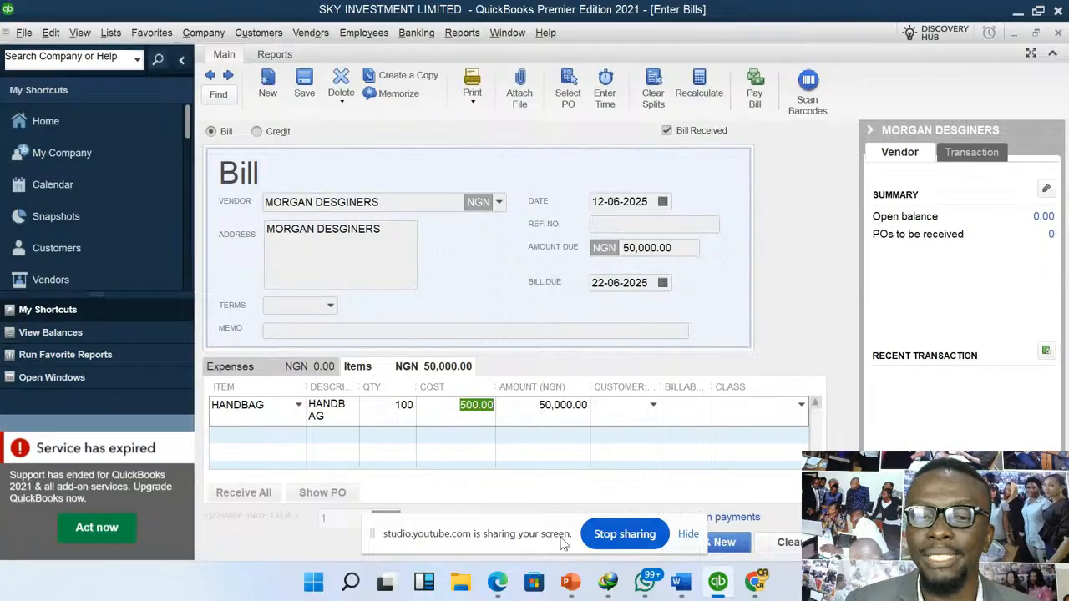
# - Save and close the HANDBAG bill without assigning a class to the item
pyautogui.moveTo(499, 531); pyautogui.dragTo(365, 531)
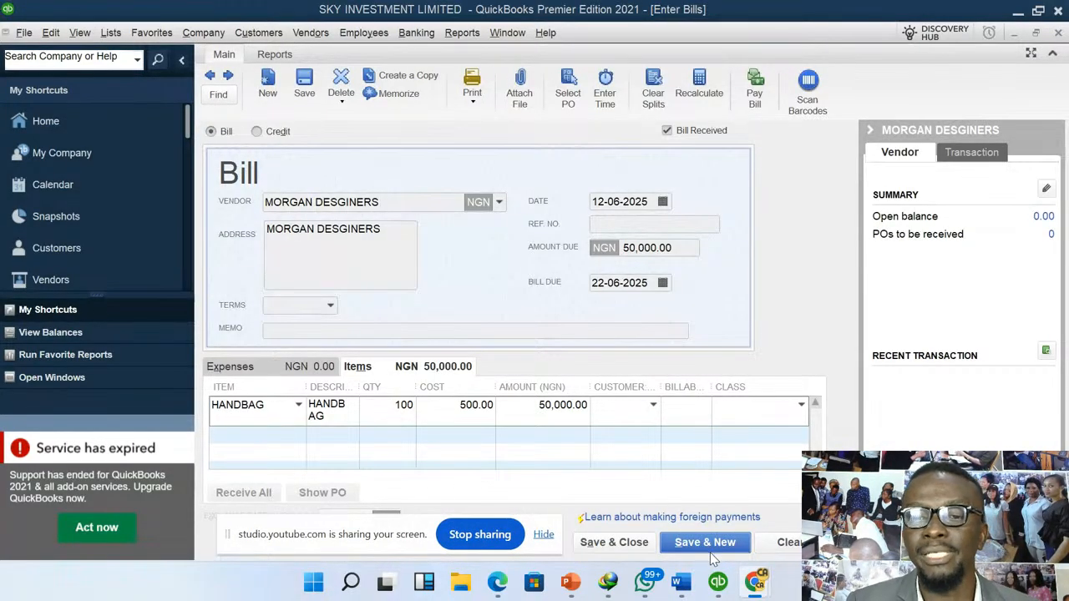
pyautogui.click(650, 544)
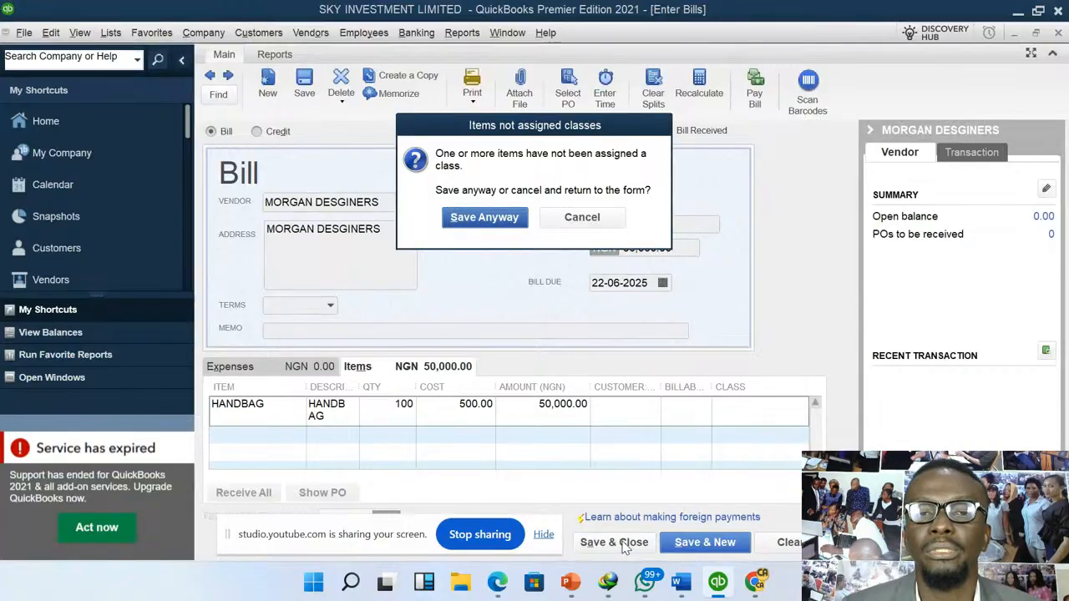
pyautogui.click(498, 220)
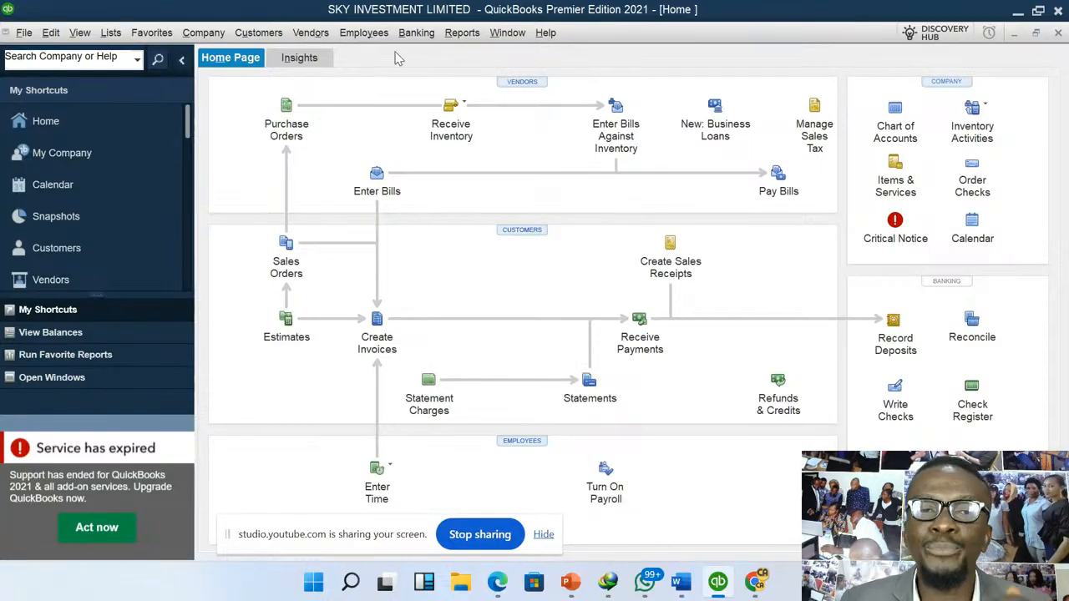
# - Start another vendor bill for EDGE TAILORS
pyautogui.click(310, 38)
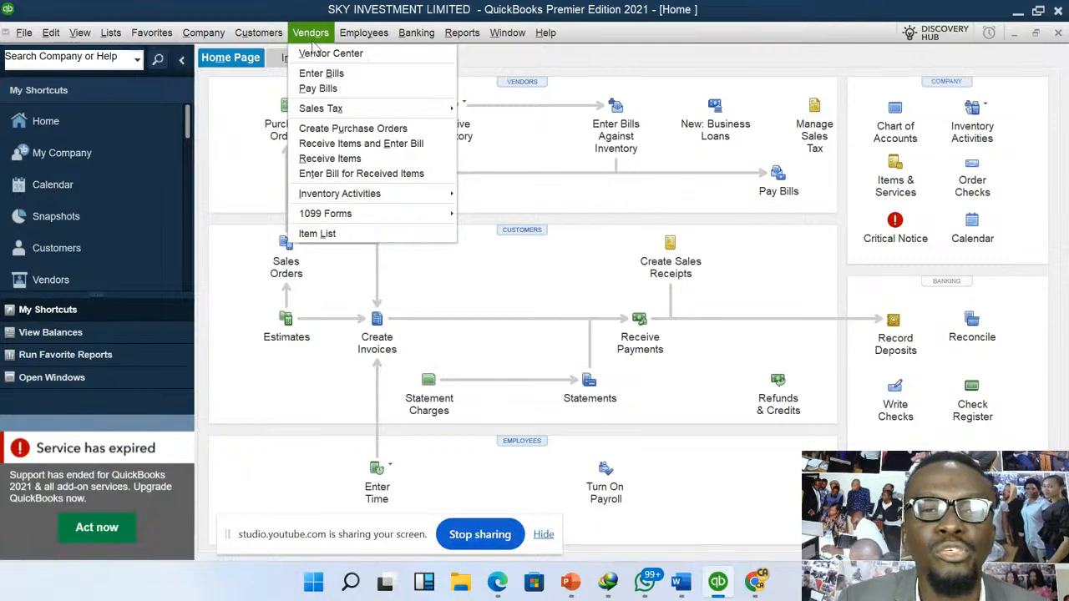
pyautogui.click(342, 75)
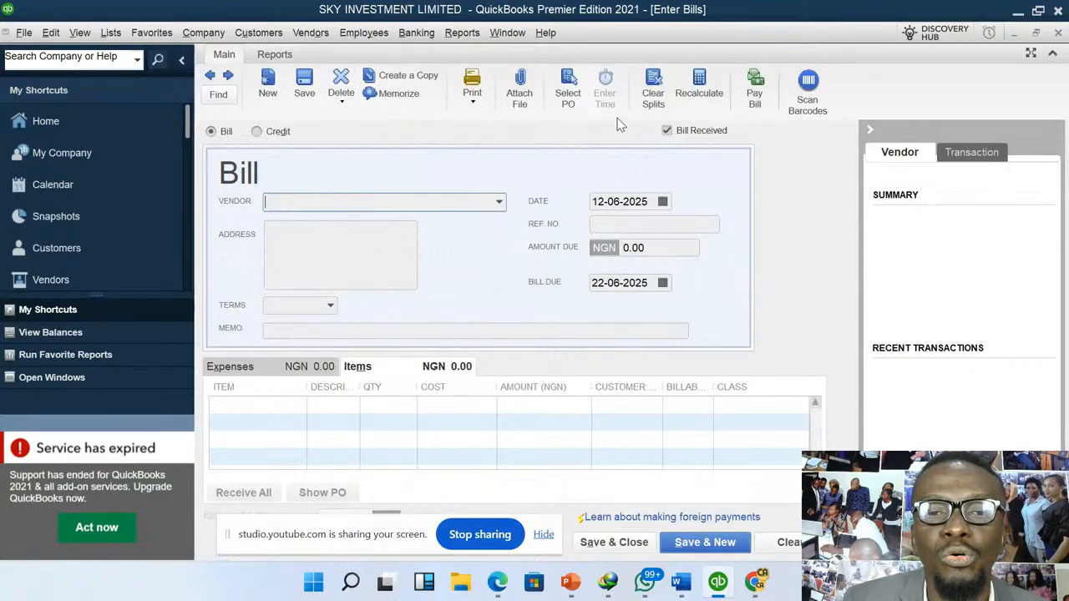
pyautogui.click(499, 202)
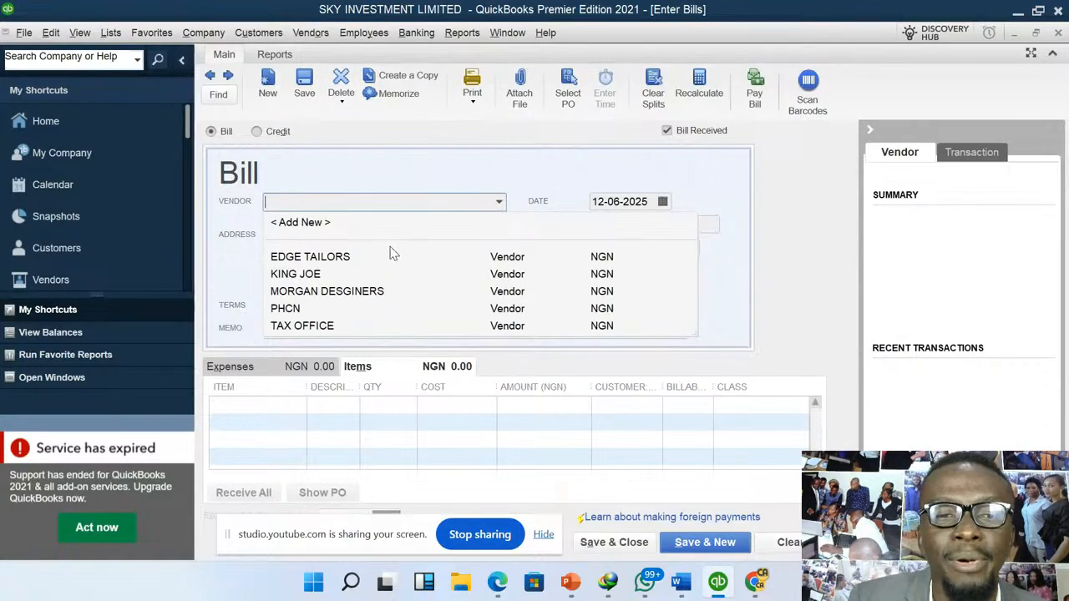
pyautogui.click(330, 257)
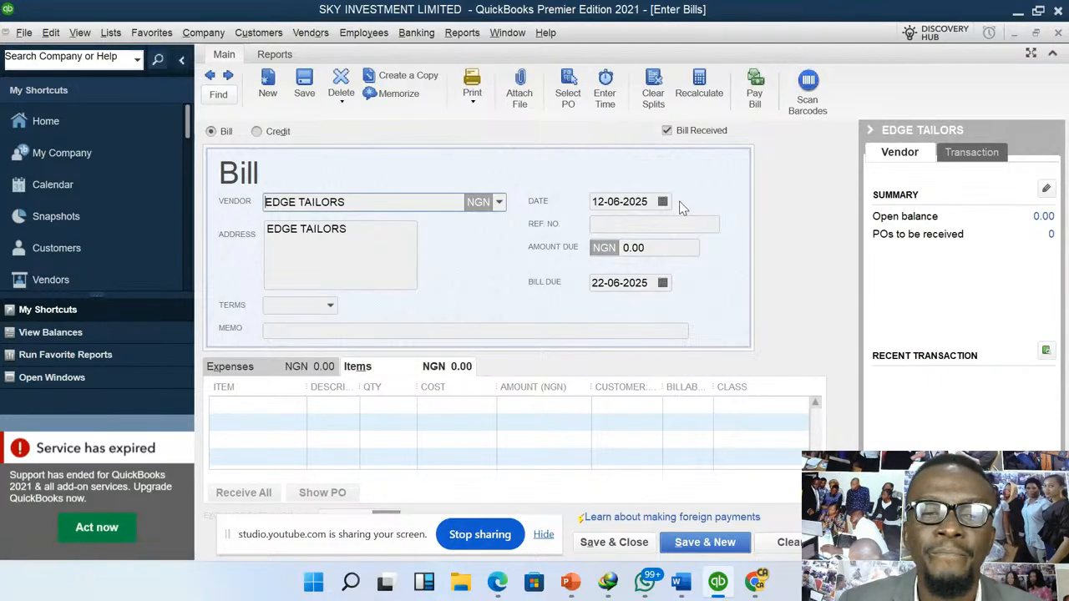
# - Add 50 SUITS to the EDGE TAILORS bill, and save and close it without assigning a class
pyautogui.click(303, 405)
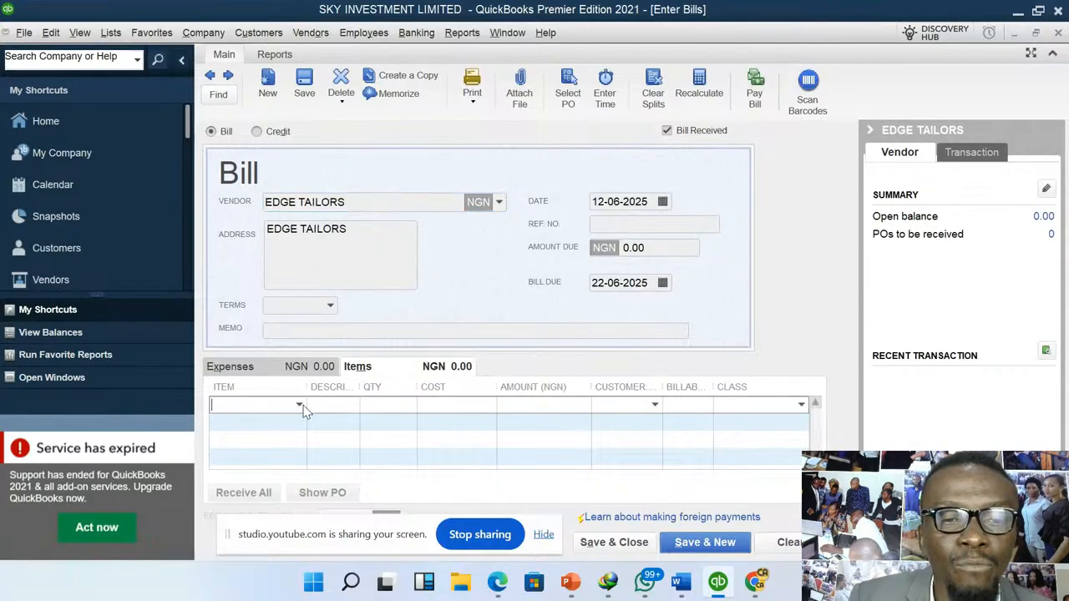
pyautogui.click(300, 405)
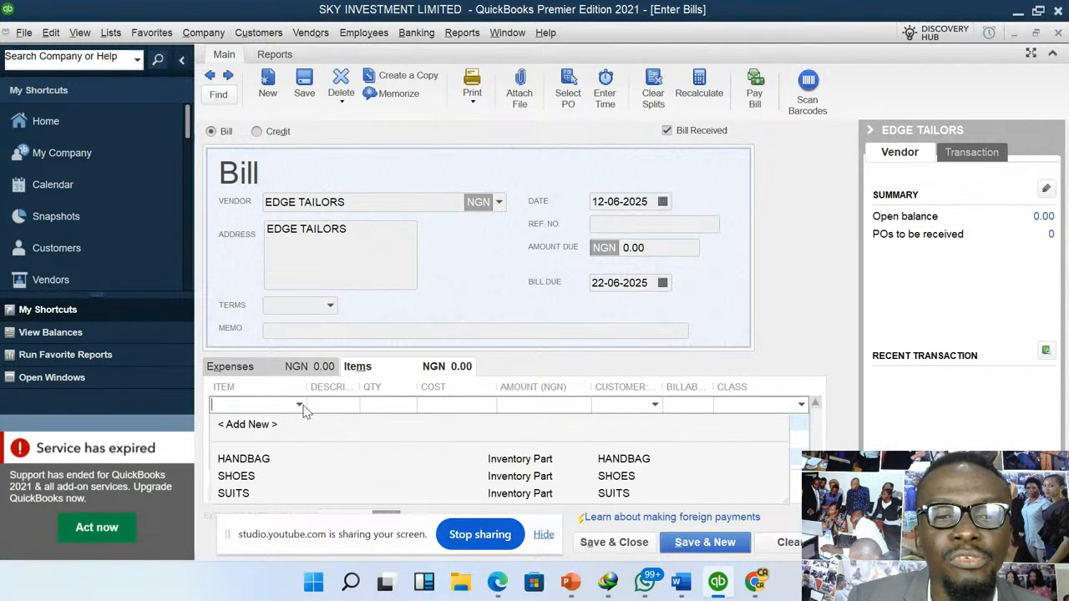
pyautogui.click(236, 497)
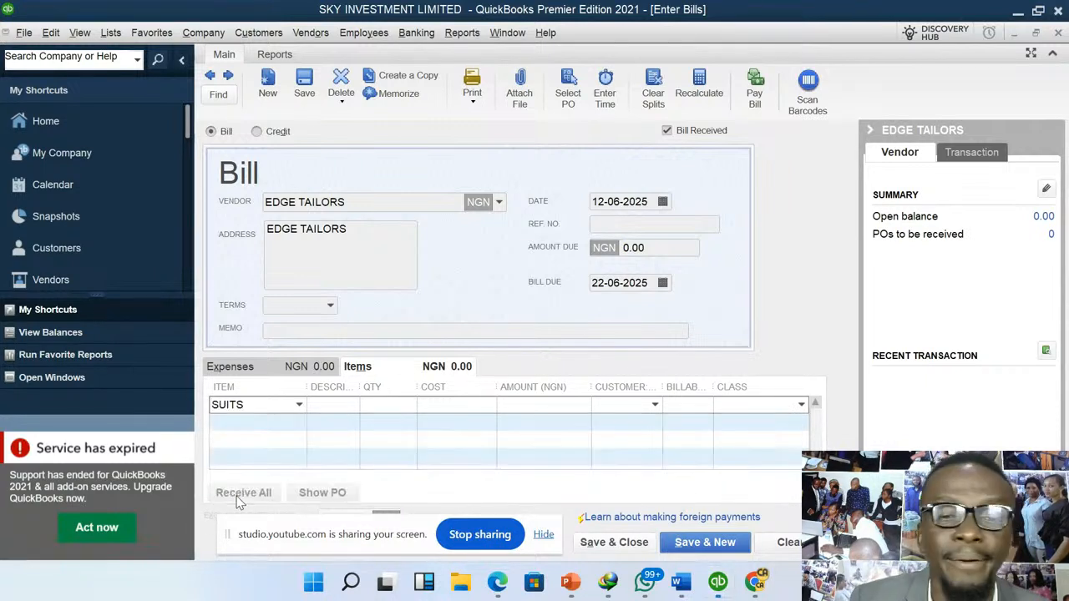
pyautogui.click(416, 404)
pyautogui.write('50')
pyautogui.press('Tab')
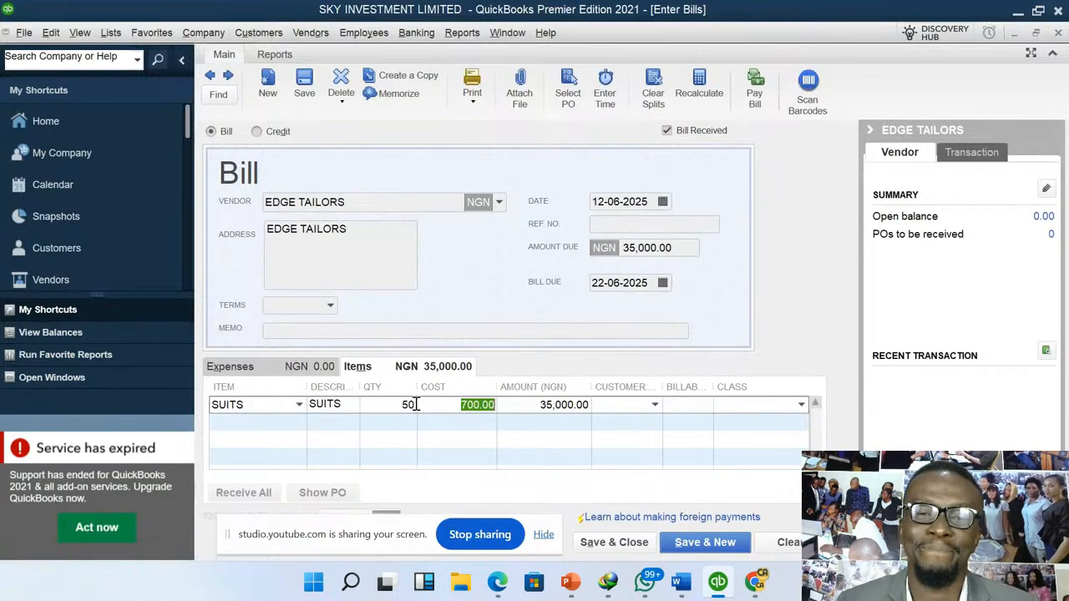
pyautogui.click(622, 544)
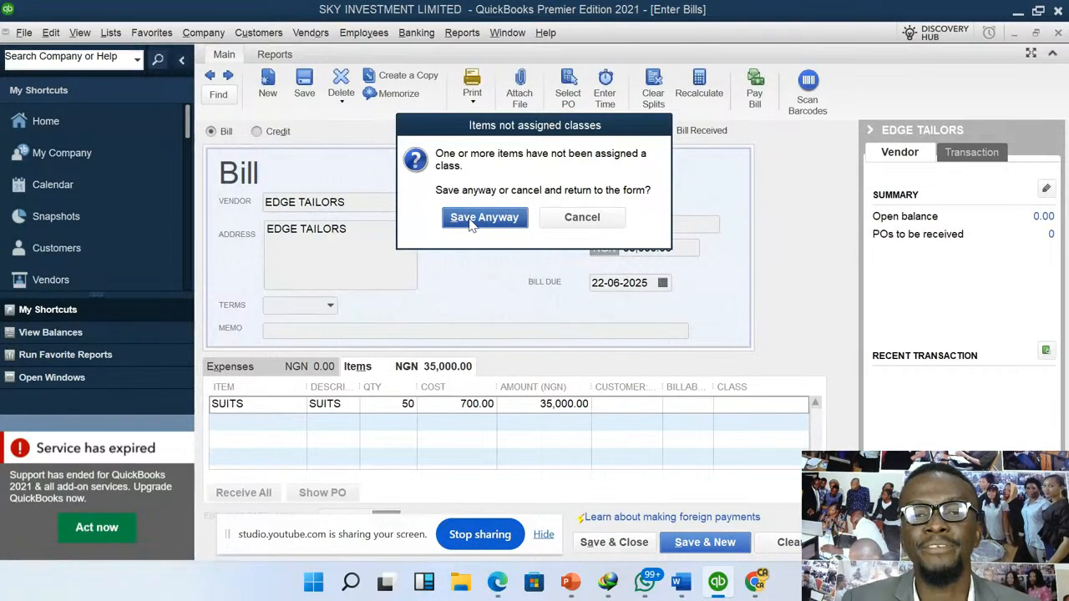
pyautogui.click(470, 219)
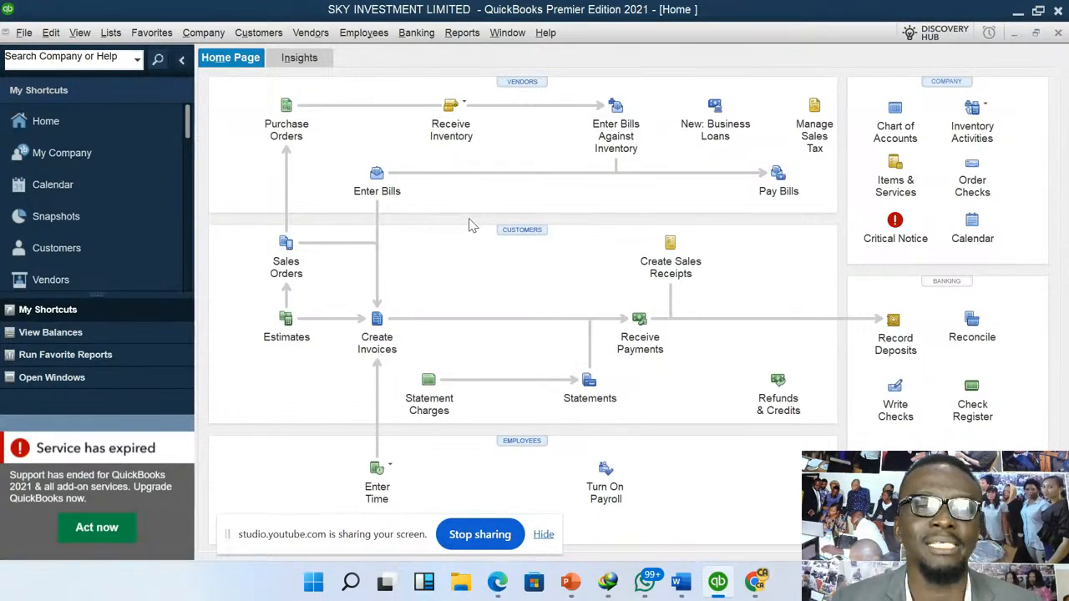
# - Start a new vendor bill for KING JOE
pyautogui.click(310, 33)
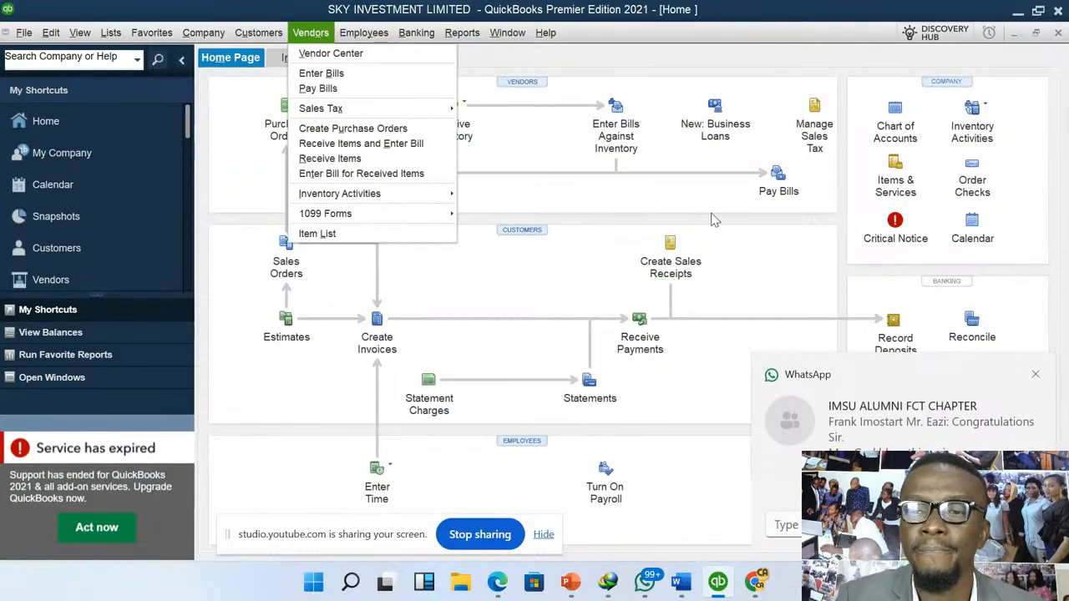
pyautogui.click(1034, 375)
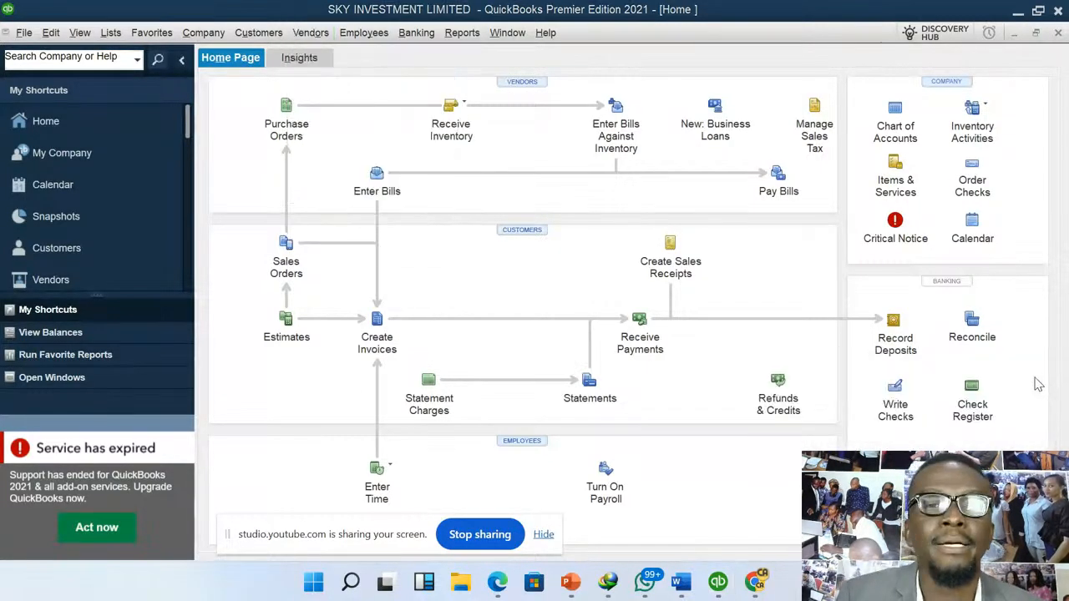
pyautogui.click(310, 33)
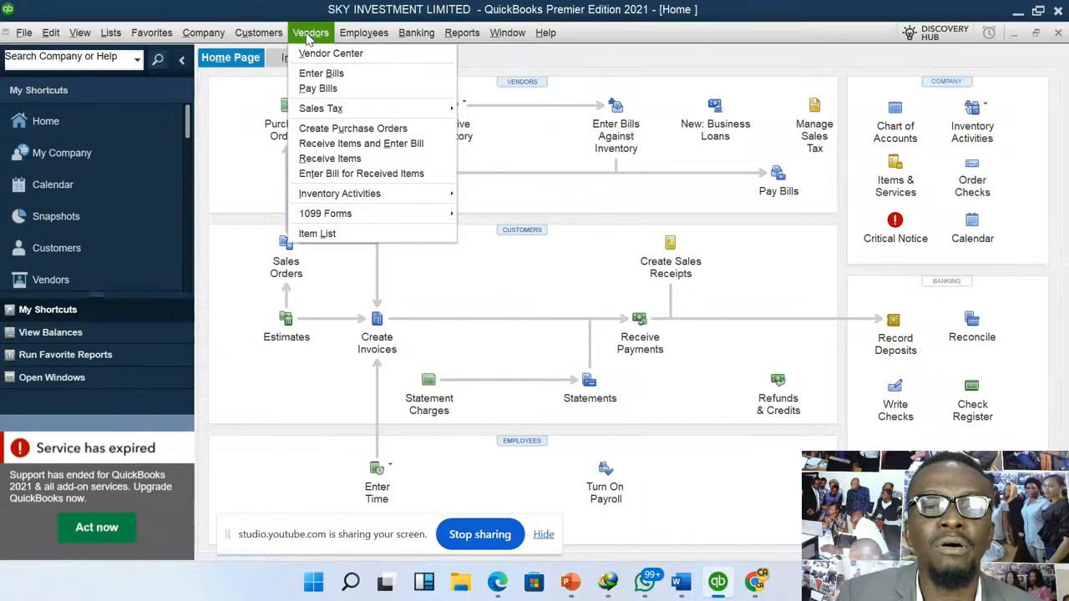
pyautogui.click(353, 75)
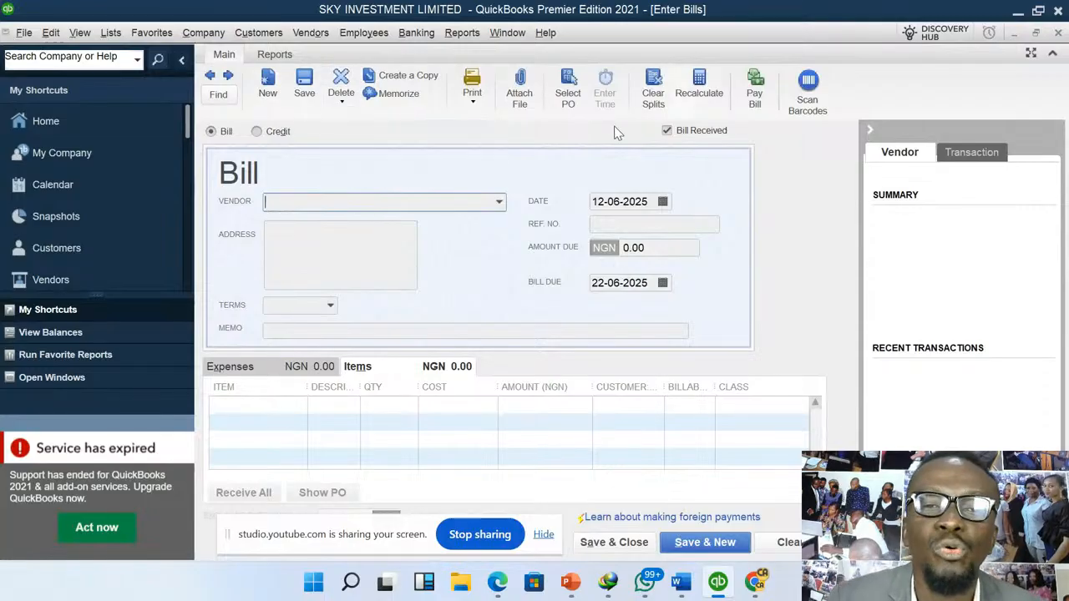
pyautogui.click(499, 205)
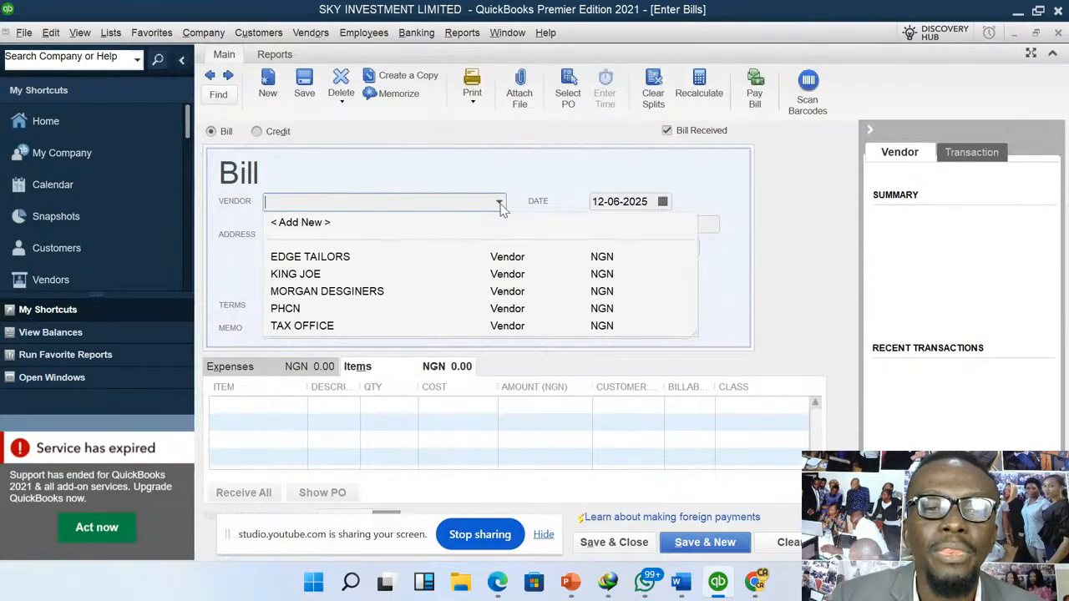
pyautogui.click(310, 273)
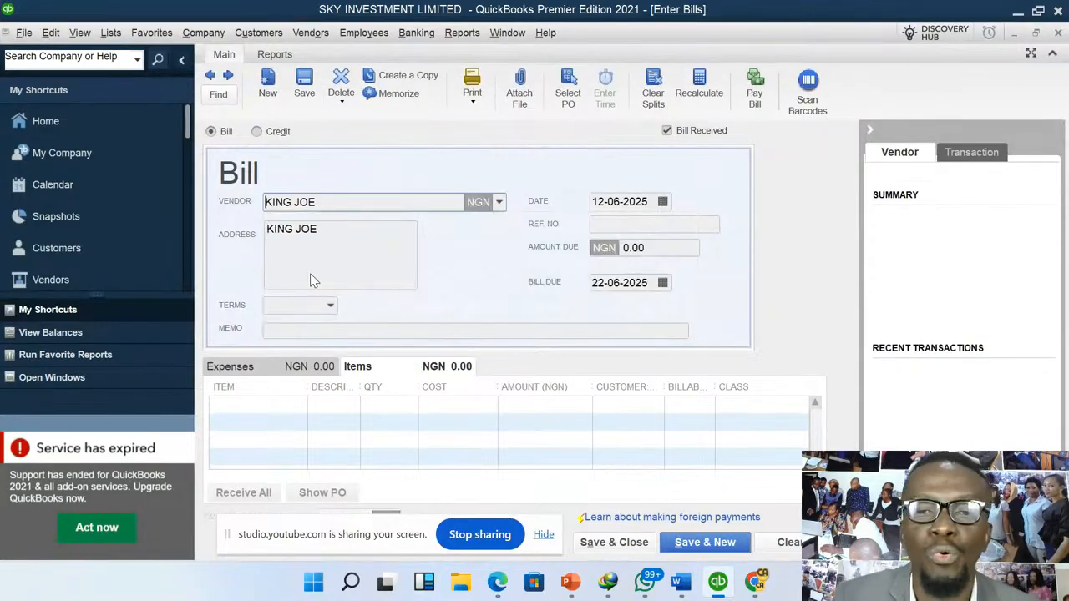
pyautogui.click(296, 402)
pyautogui.click(299, 404)
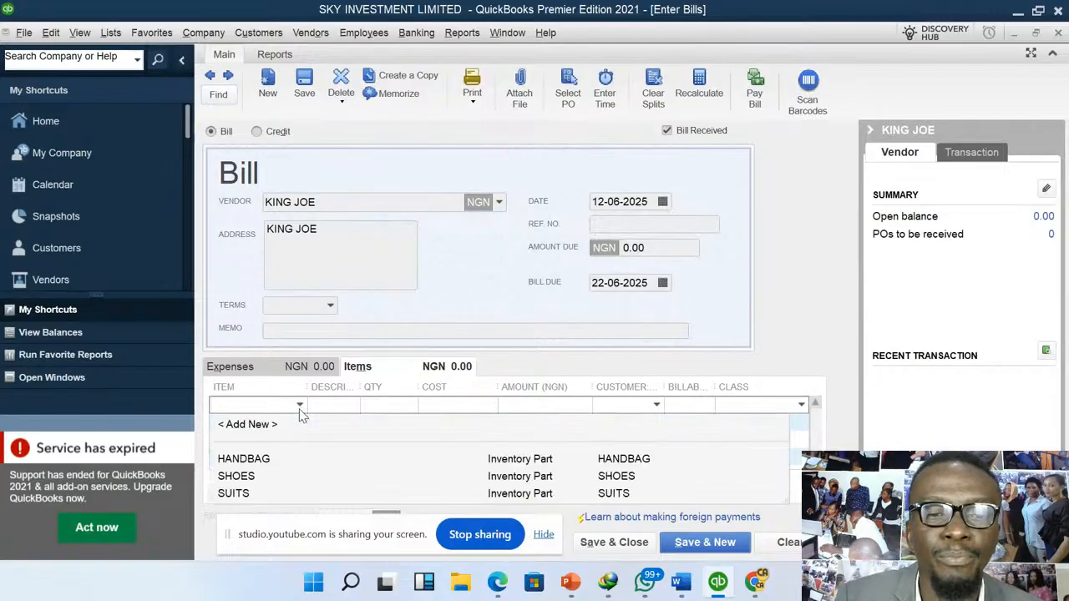
pyautogui.click(243, 477)
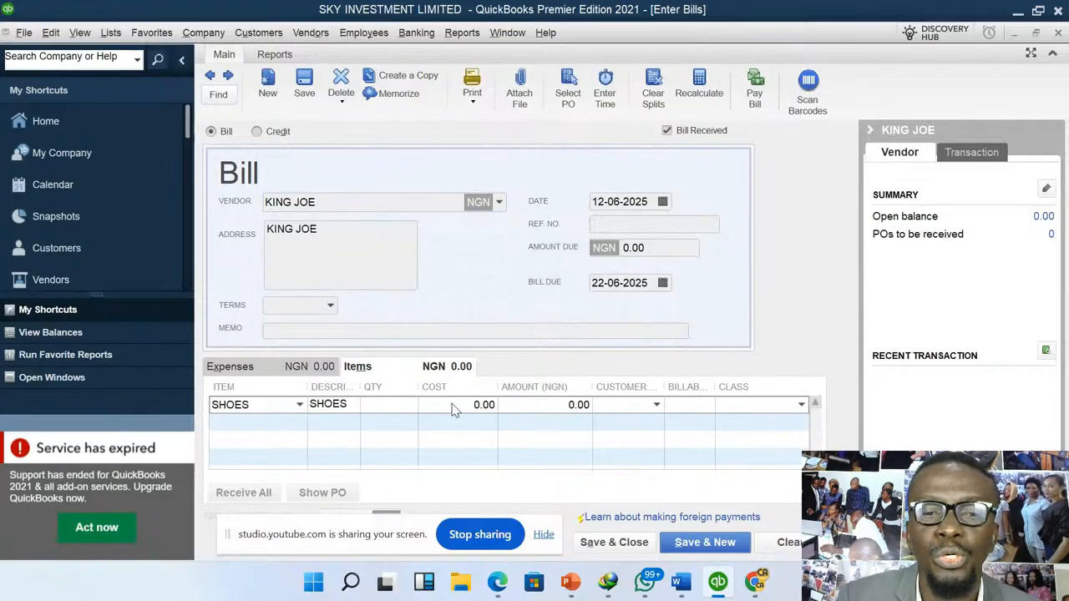
pyautogui.click(411, 405)
pyautogui.write('30')
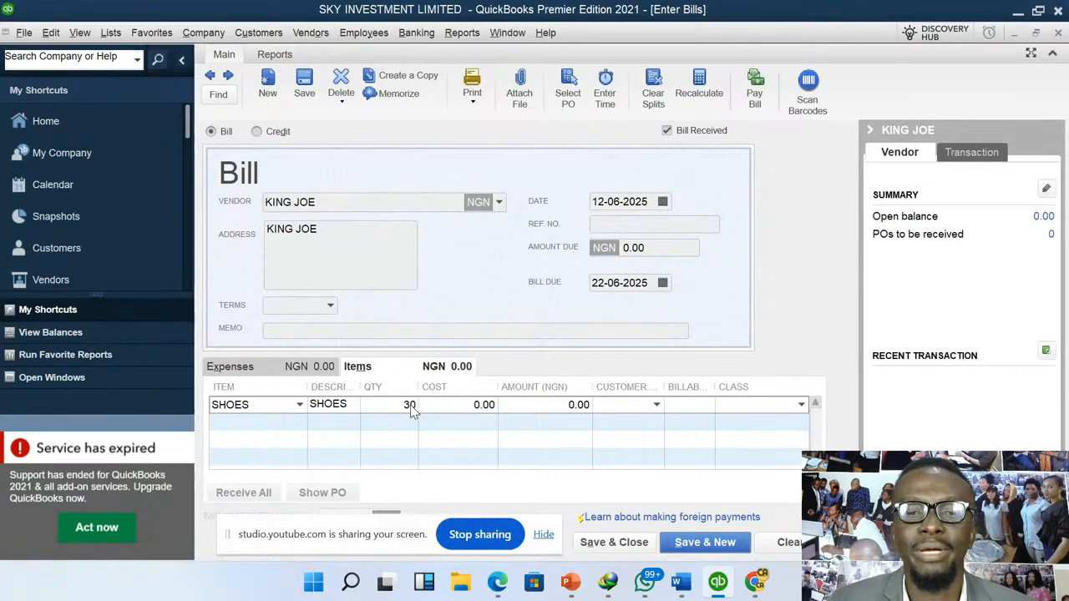
pyautogui.press('Tab')
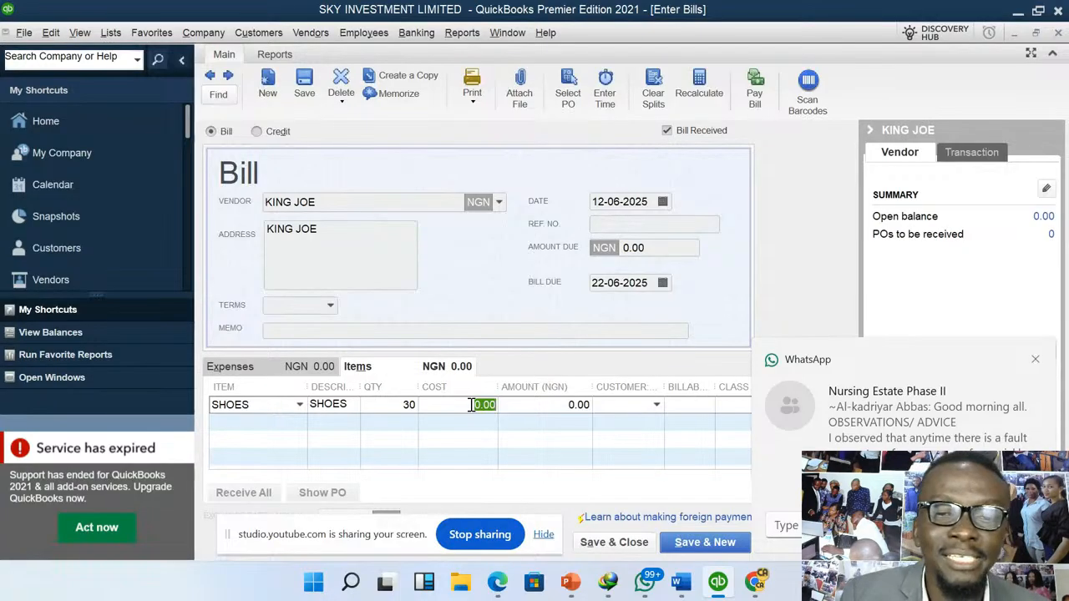
# - Set the cost of the SHOES line to 1000 and update the item with this new cost
pyautogui.click(472, 404)
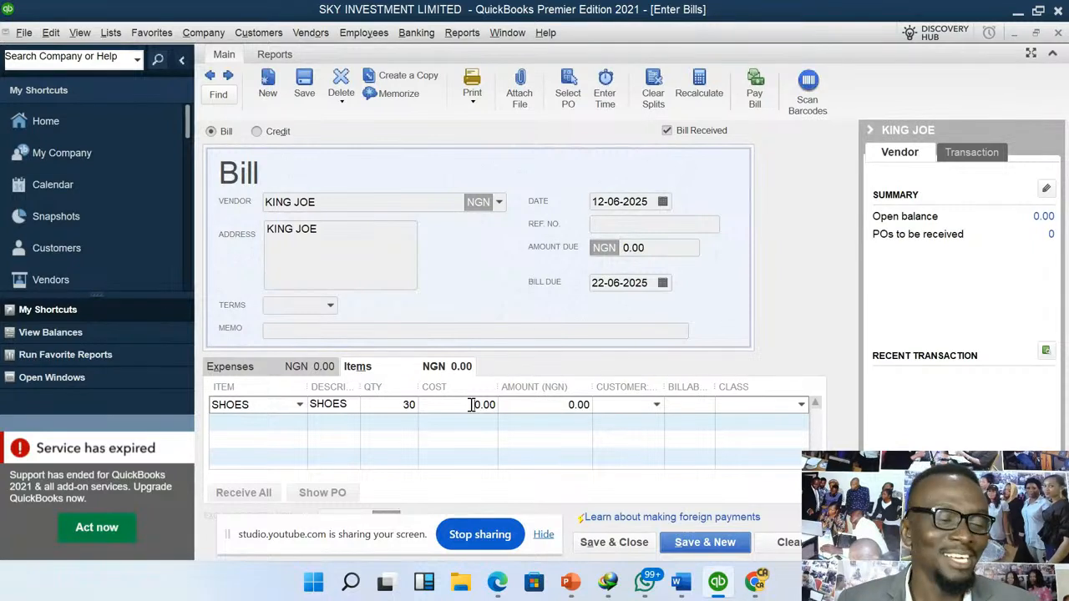
pyautogui.moveTo(472, 404); pyautogui.dragTo(509, 407)
pyautogui.write('1000')
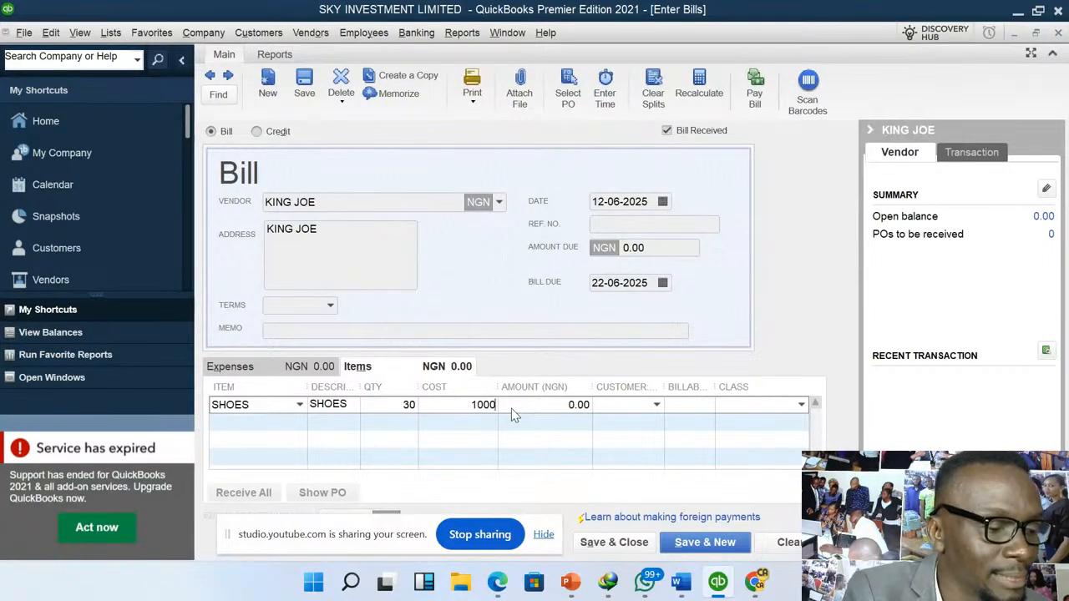
pyautogui.press('Tab')
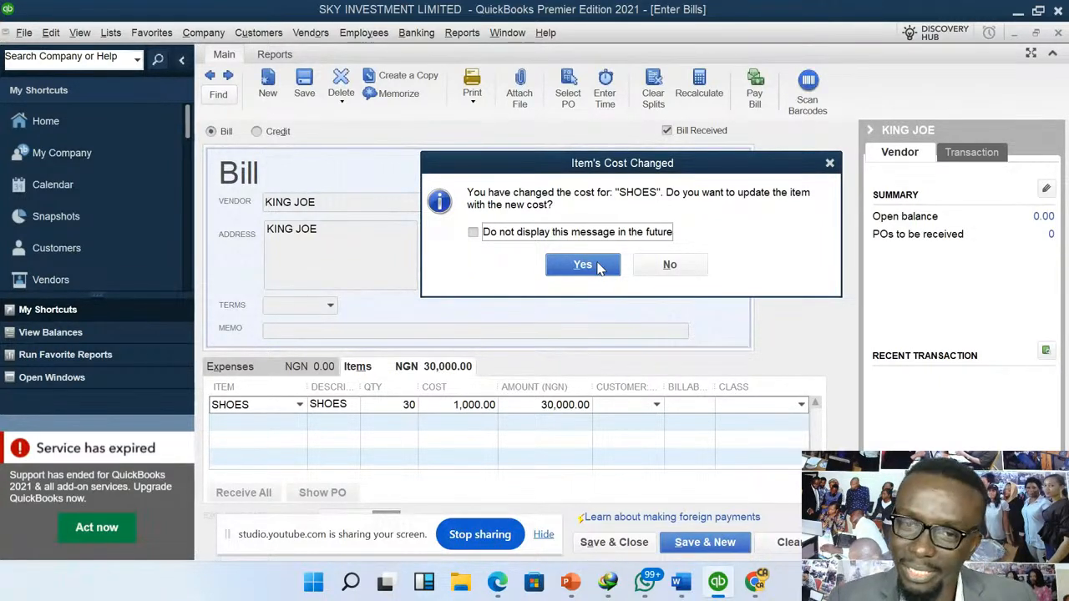
pyautogui.click(597, 265)
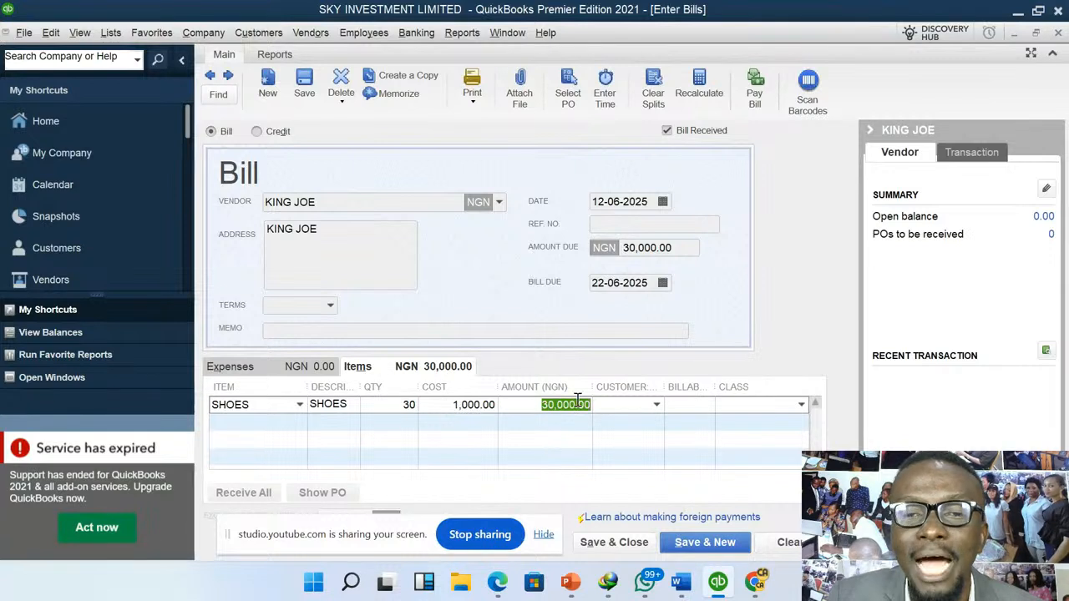
# - Record the KING JOE bill and start a payment for it with 25000 as the amount to pay
pyautogui.click(755, 93)
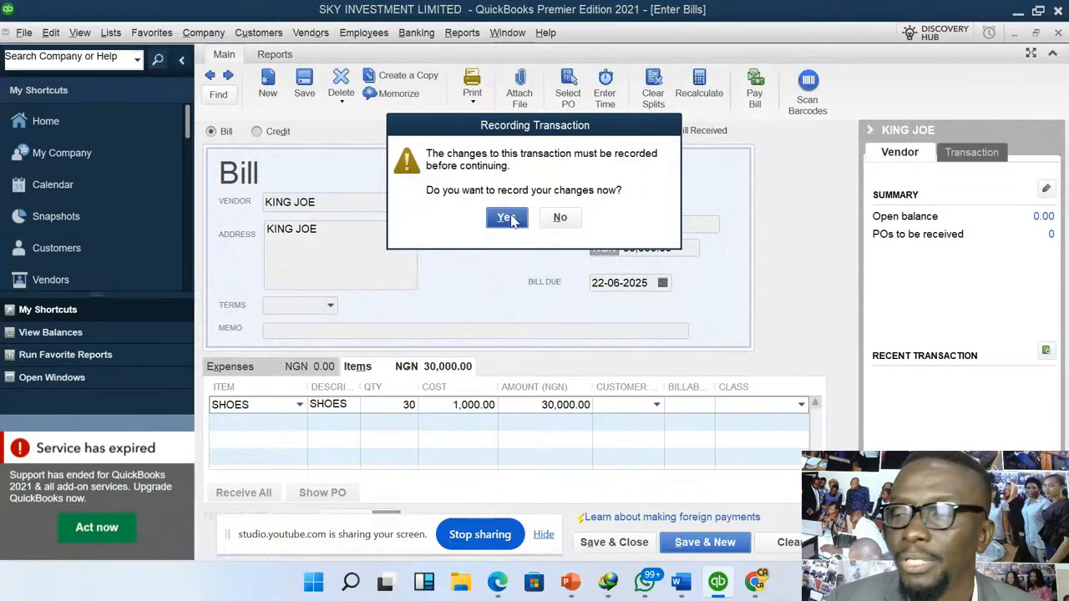
pyautogui.click(508, 217)
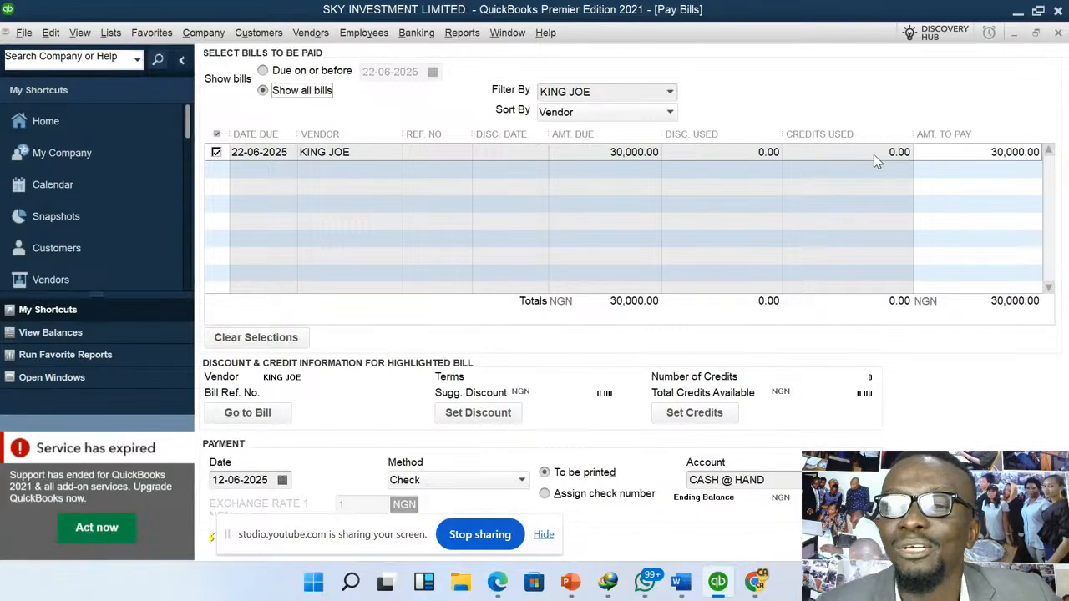
pyautogui.click(980, 152)
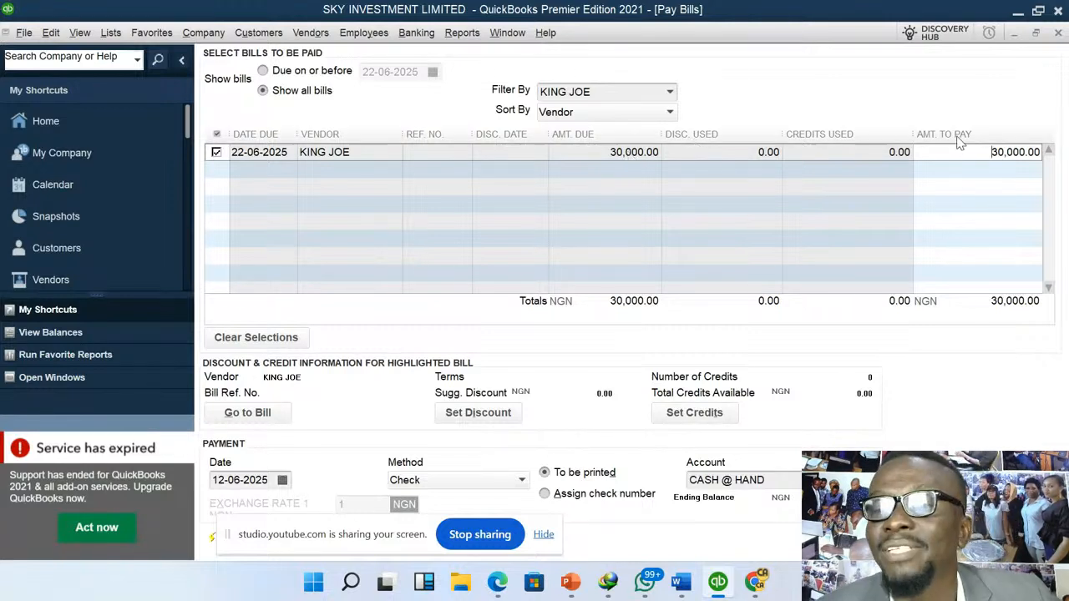
pyautogui.moveTo(979, 155); pyautogui.dragTo(1065, 159)
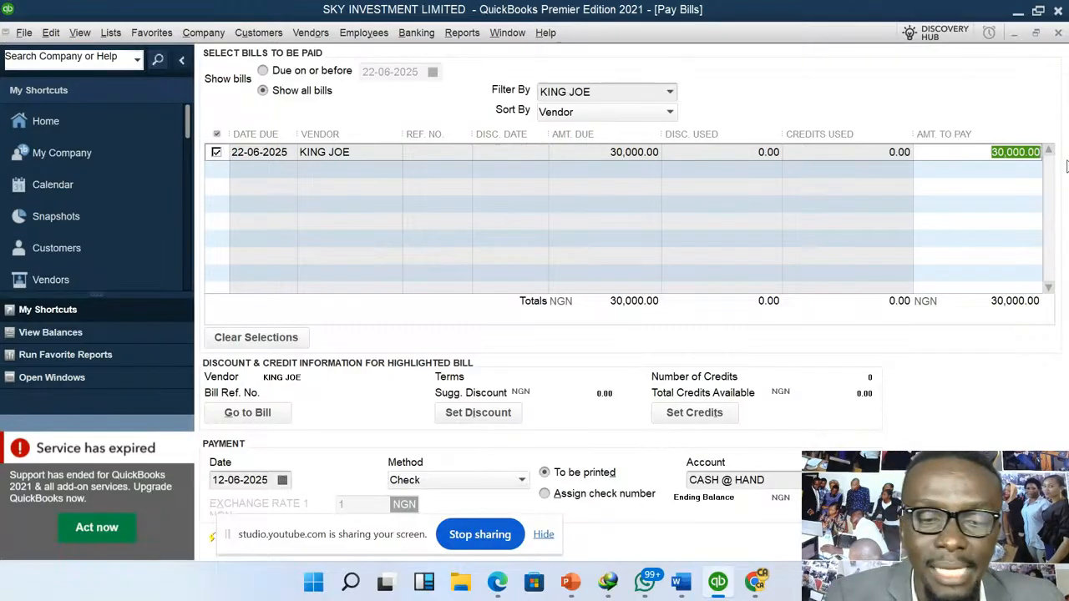
pyautogui.write('25000')
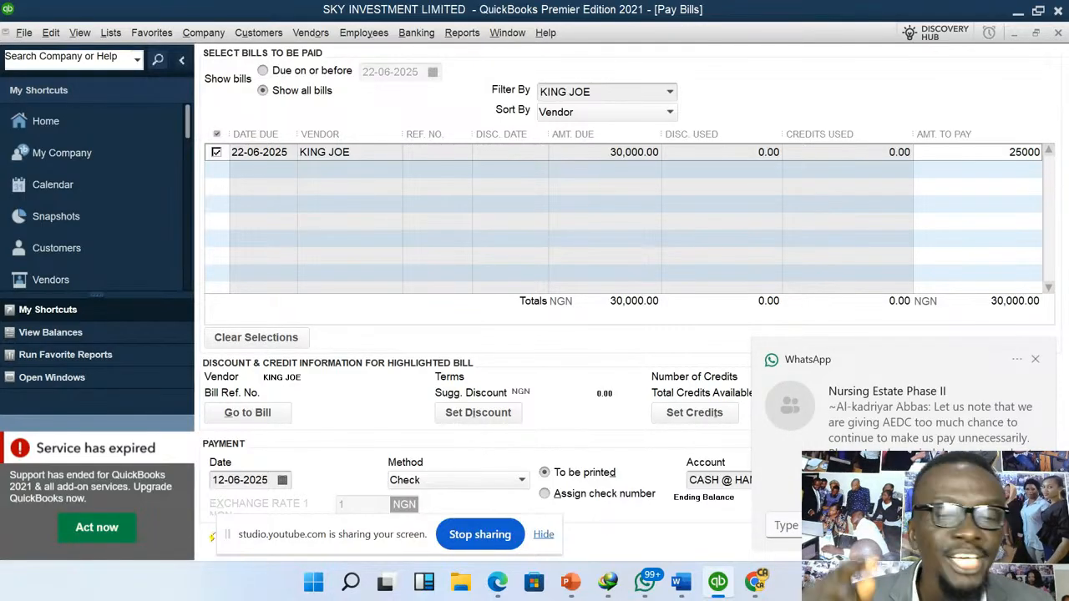
pyautogui.click(1034, 359)
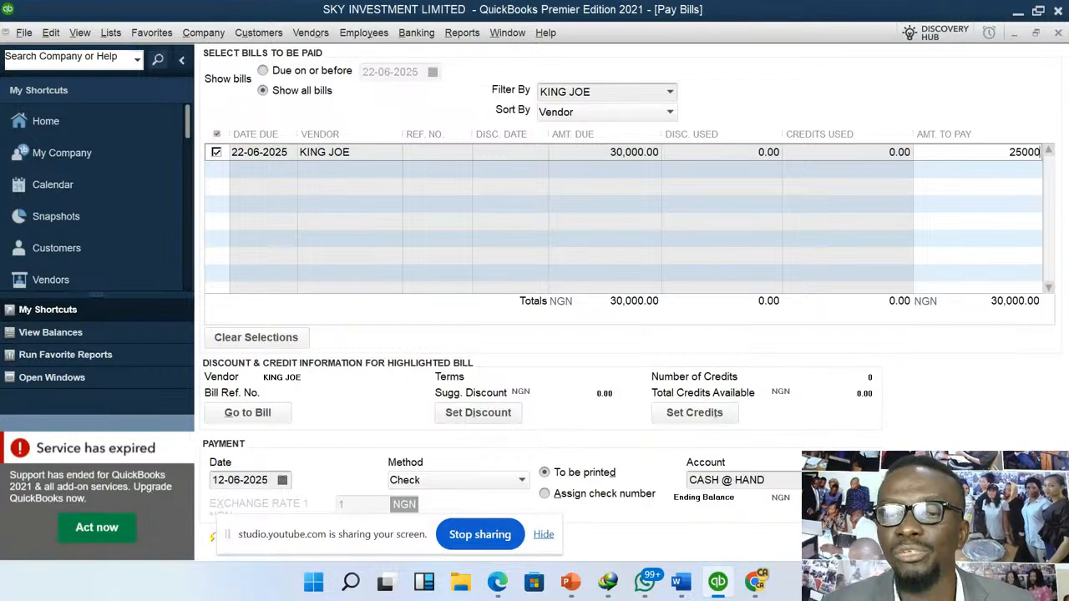
# - Choose GLOBAL BANK as the payment account and dismiss the default-account notice so it does not display in the future
pyautogui.click(821, 480)
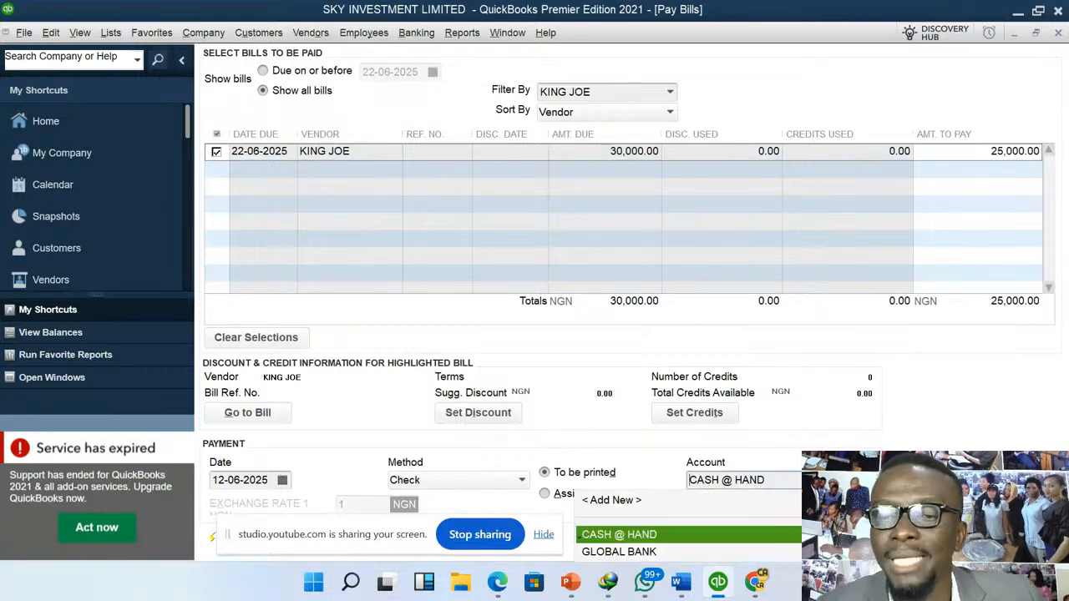
pyautogui.click(610, 552)
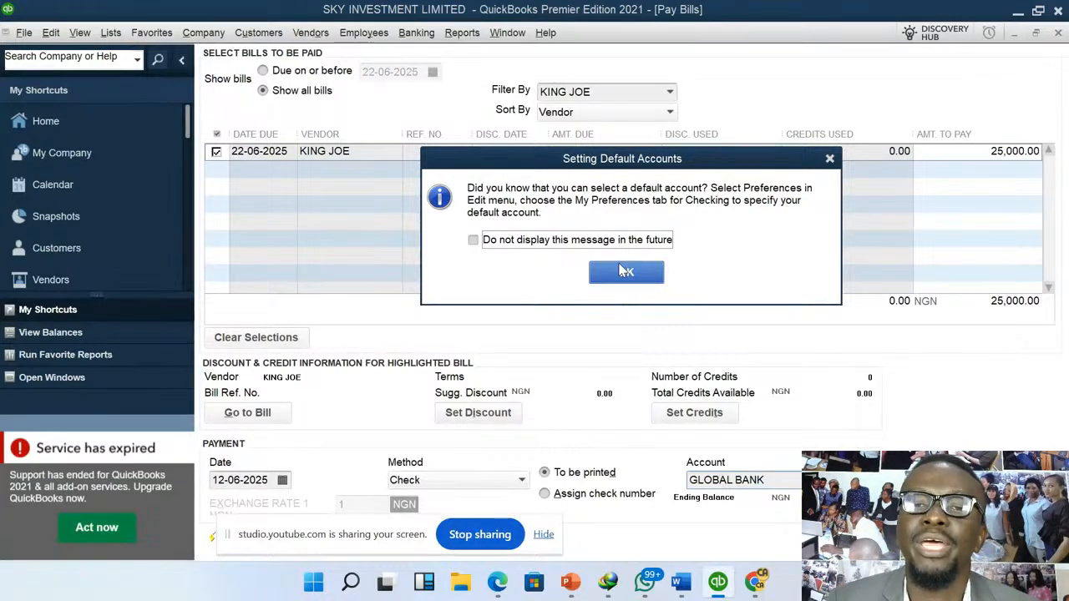
pyautogui.click(545, 246)
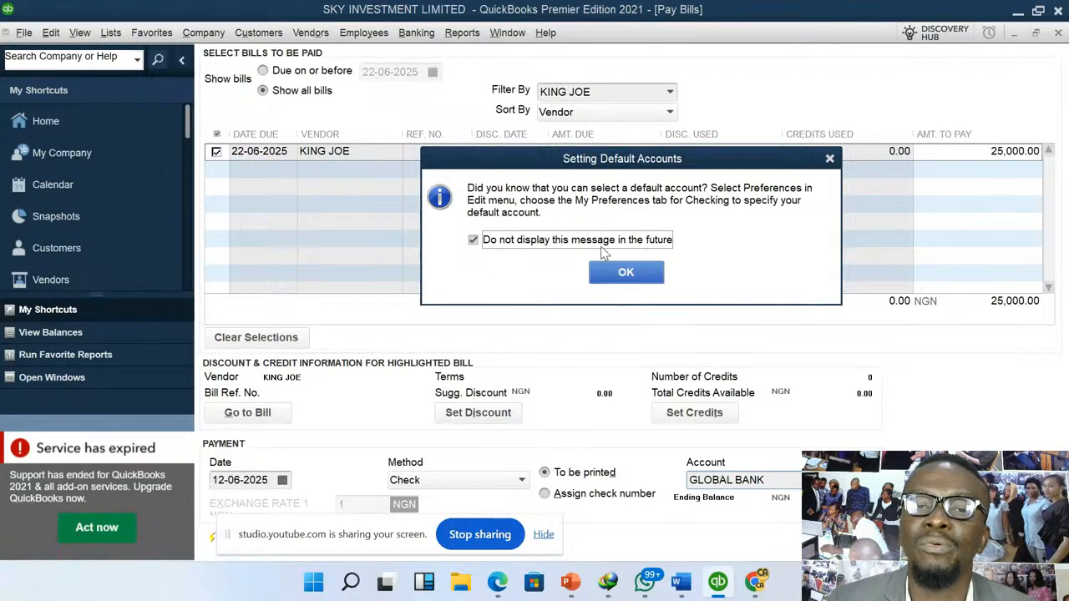
pyautogui.click(627, 272)
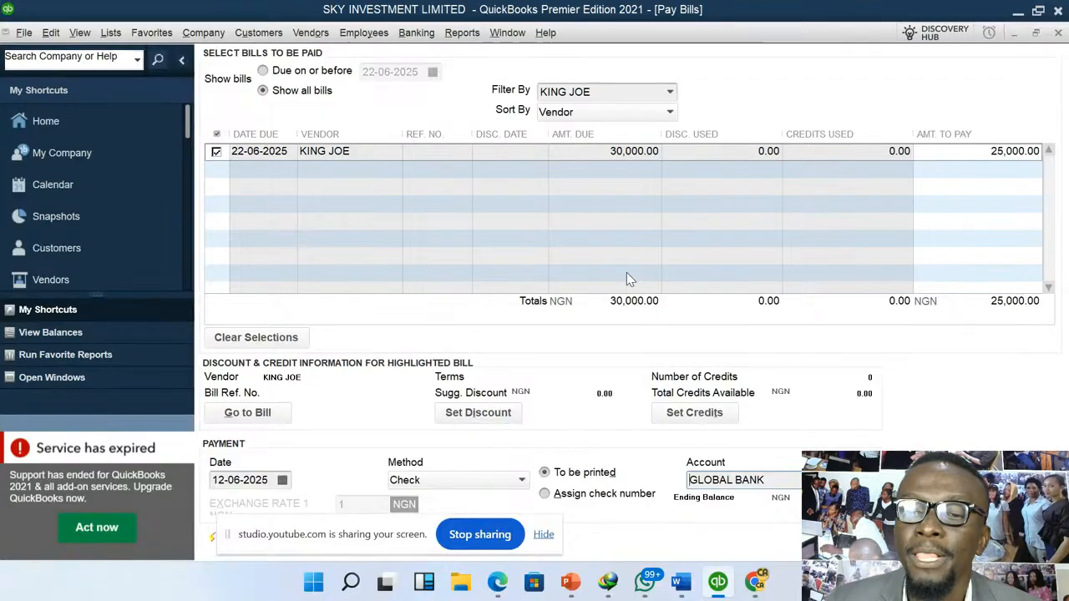
# - Pay the selected KING JOE bill from GLOBAL BANK, and check the list of remaining unpaid bills before closing it
pyautogui.click(994, 151)
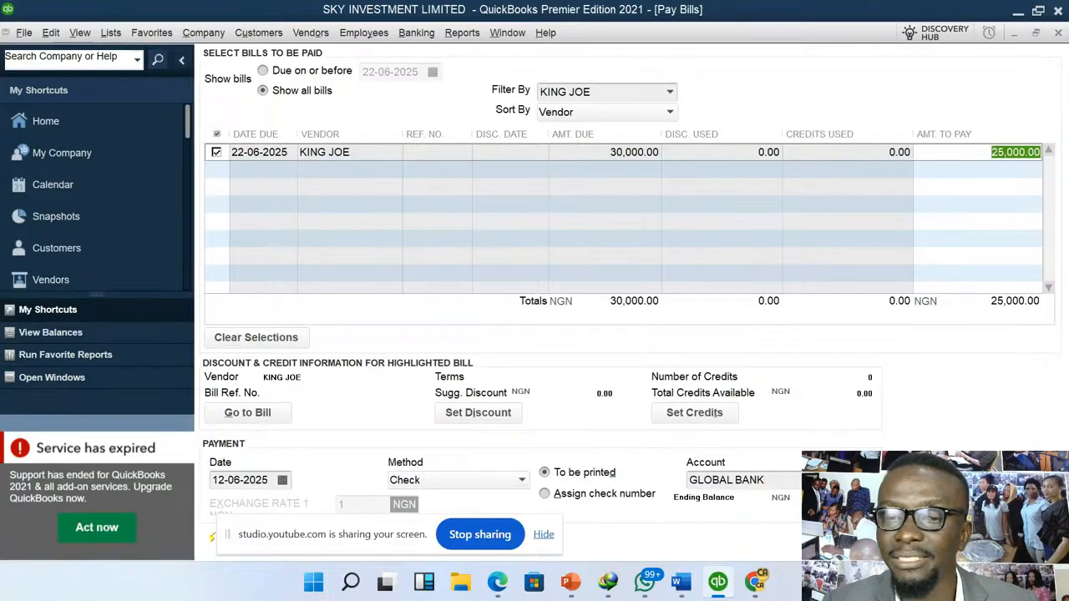
pyautogui.click(866, 480)
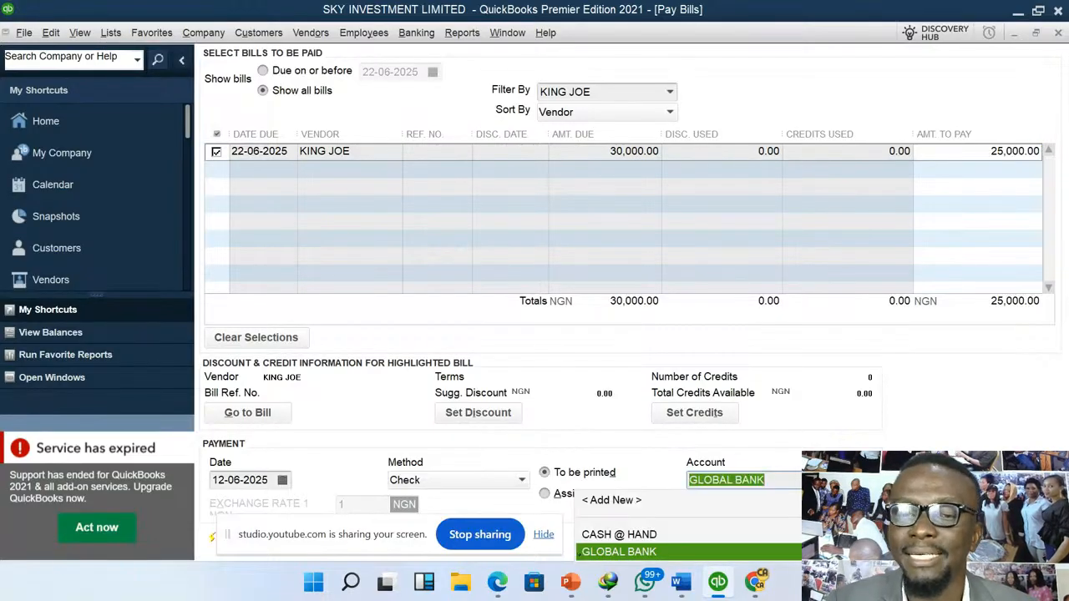
pyautogui.click(670, 552)
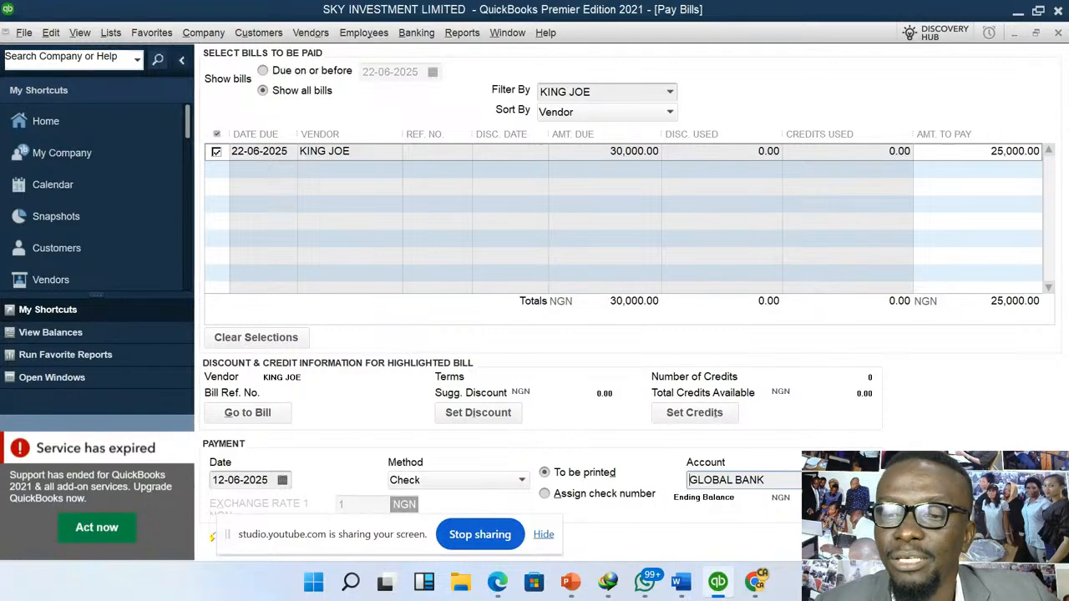
pyautogui.click(935, 537)
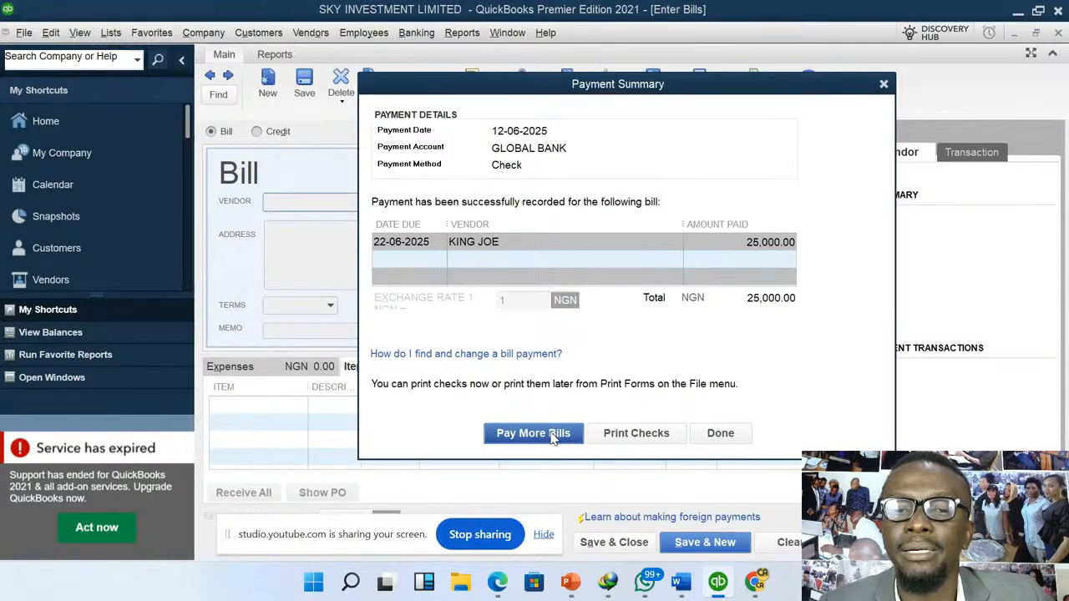
pyautogui.click(533, 433)
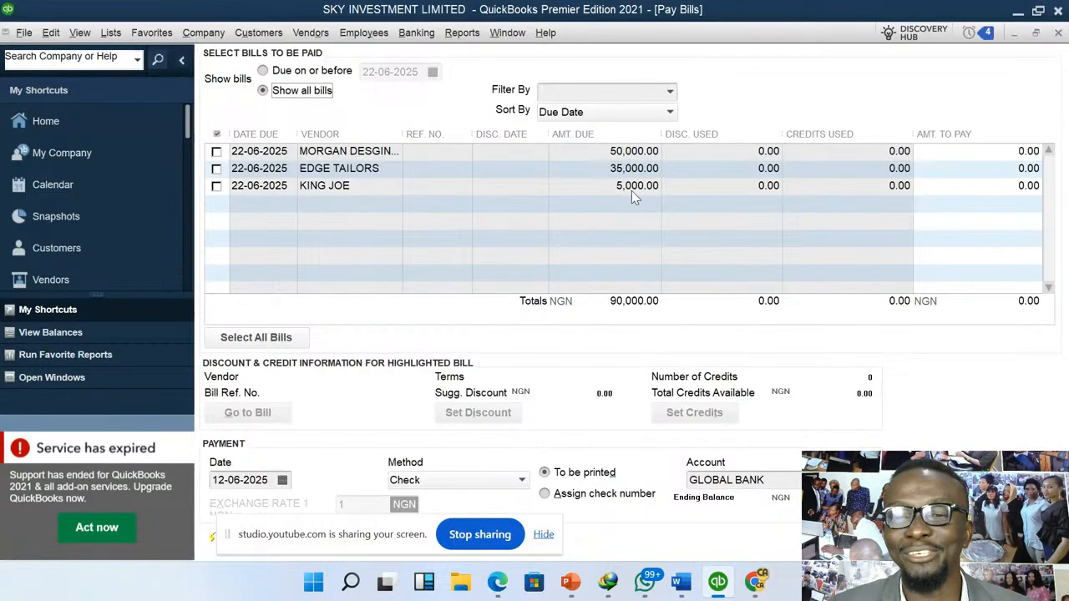
pyautogui.press('Escape')
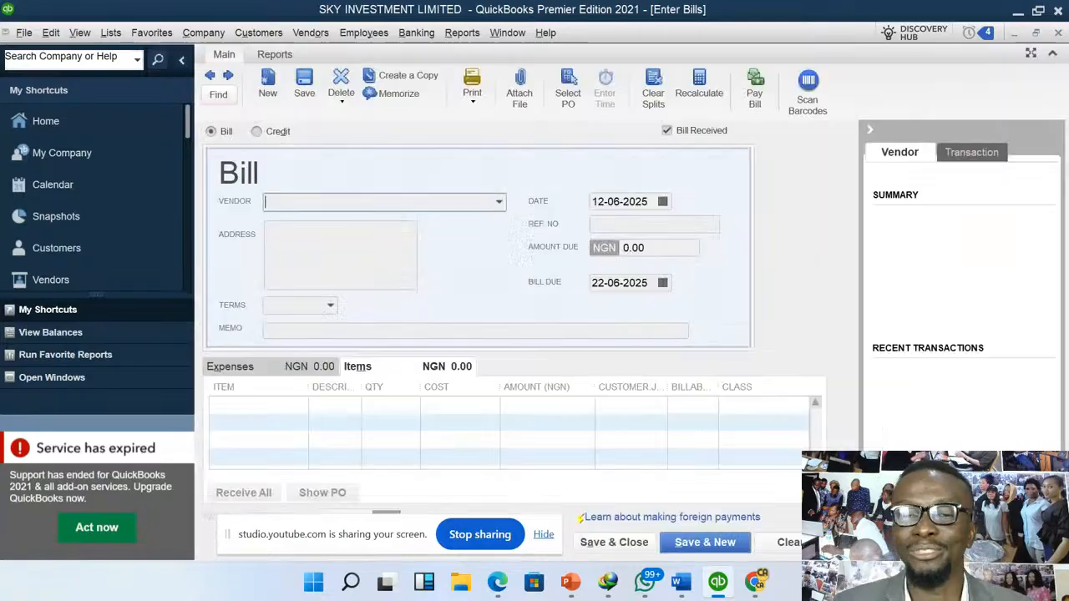
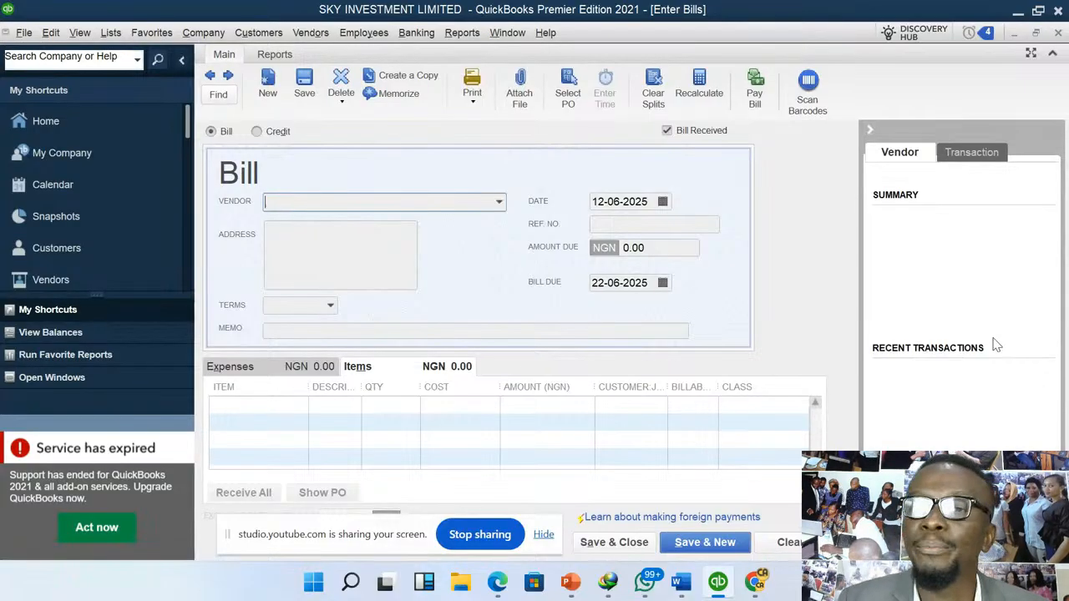
# - Close the empty bill form and start a new invoice for customer KEF FASHION HOUSE
pyautogui.click(1058, 34)
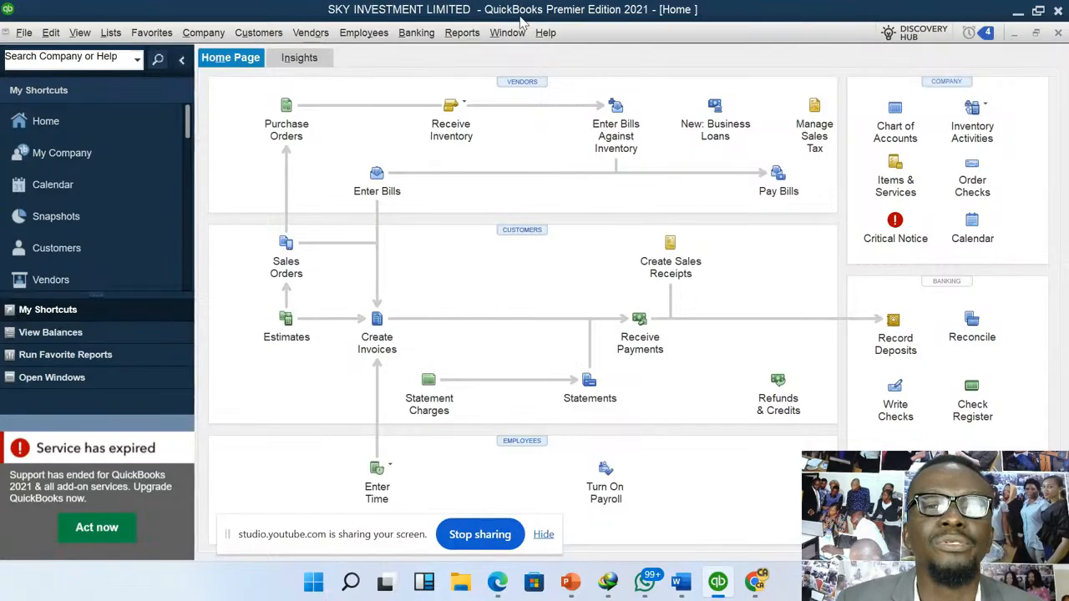
pyautogui.click(261, 35)
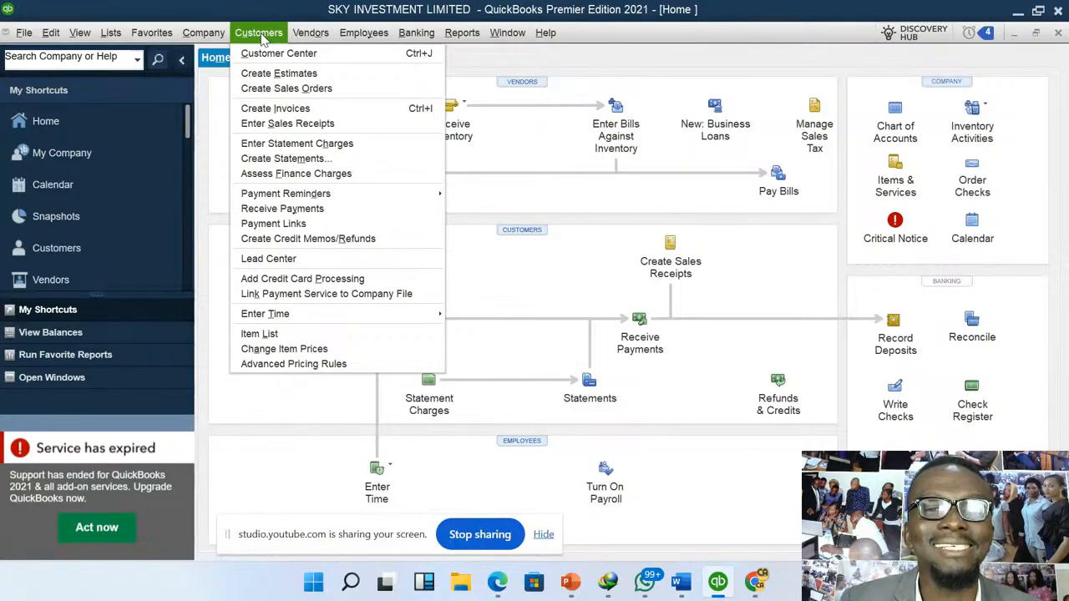
pyautogui.click(344, 111)
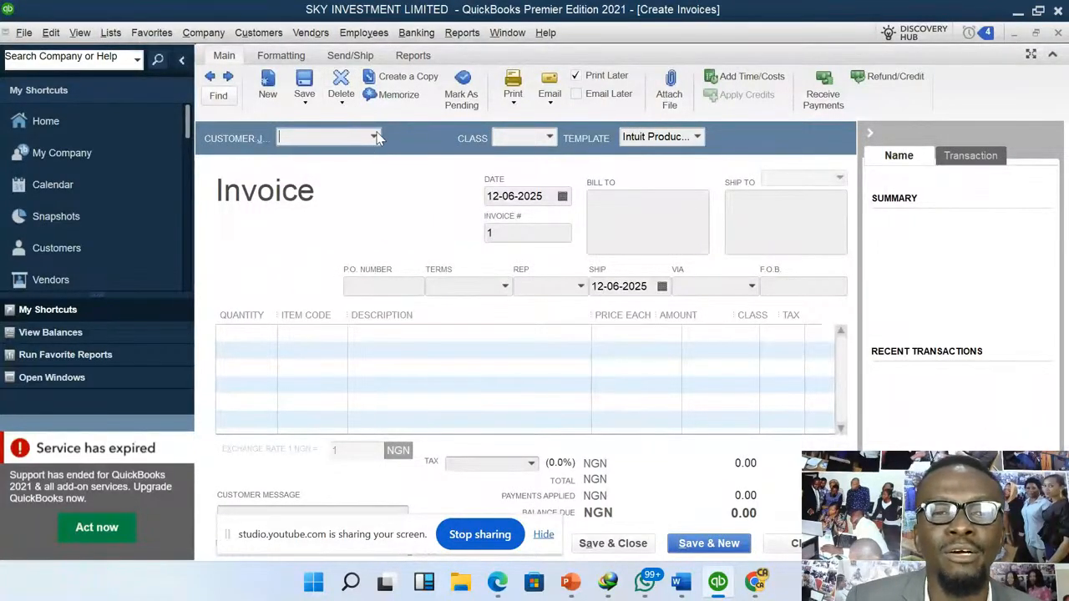
pyautogui.click(376, 138)
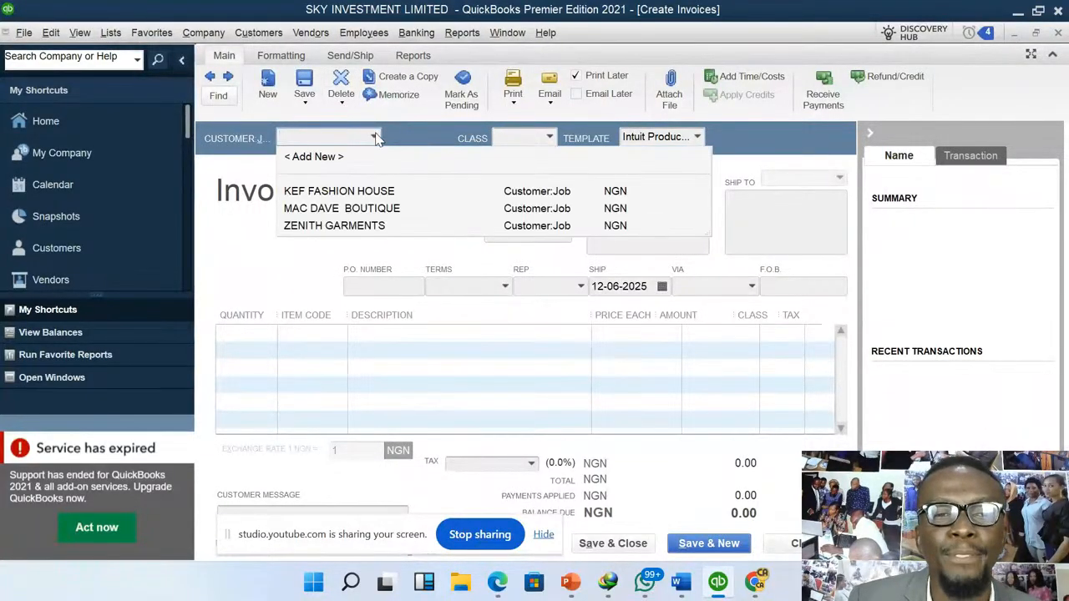
pyautogui.click(368, 192)
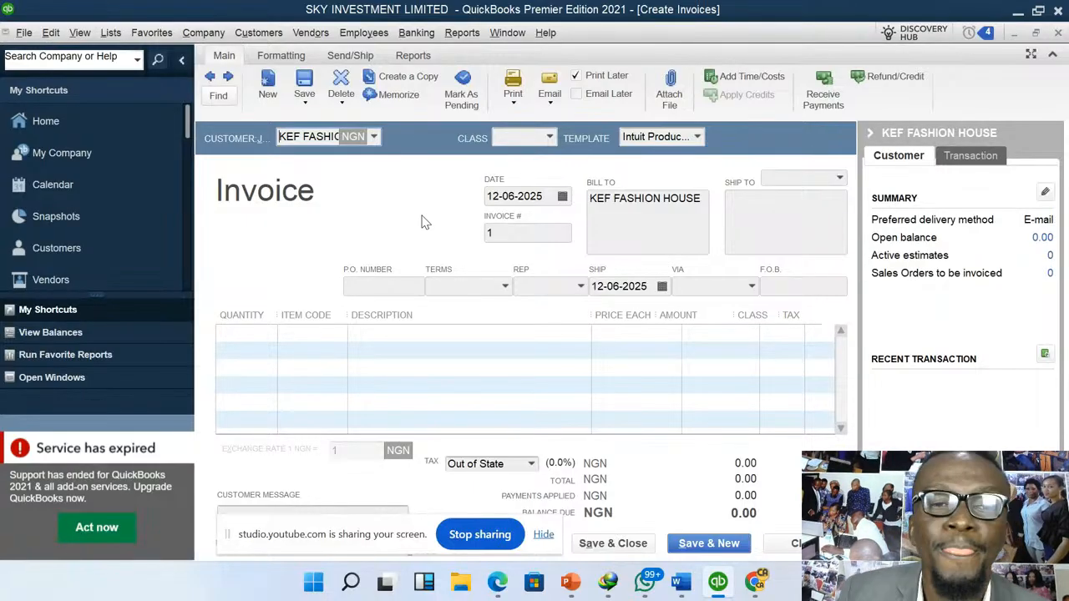
# - Add a line for 90 units of the HANDBAG item to the KEF FASHION HOUSE invoice
pyautogui.click(248, 334)
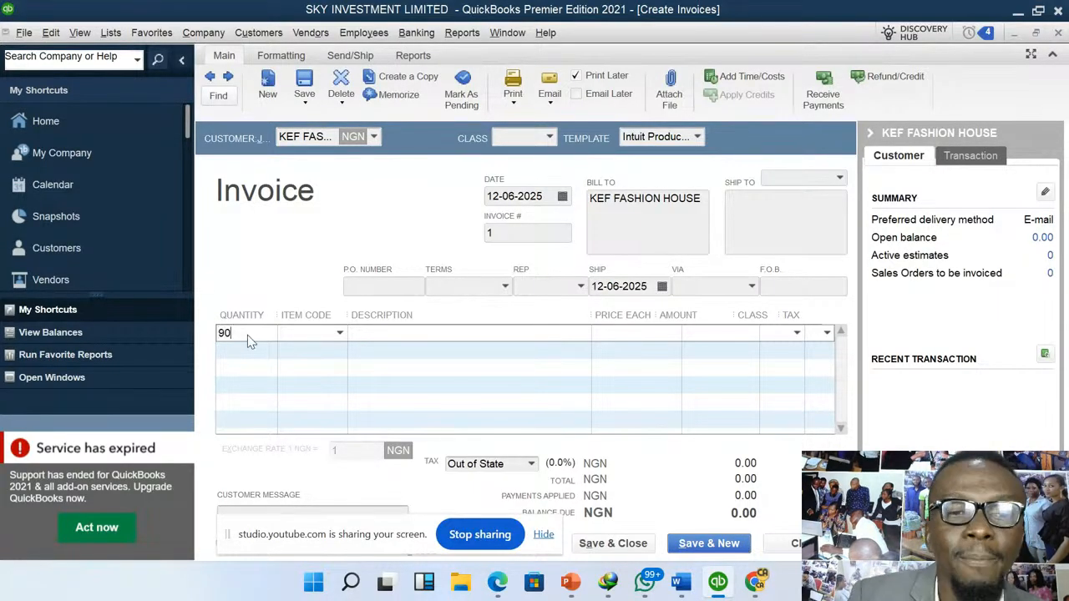
pyautogui.click(323, 334)
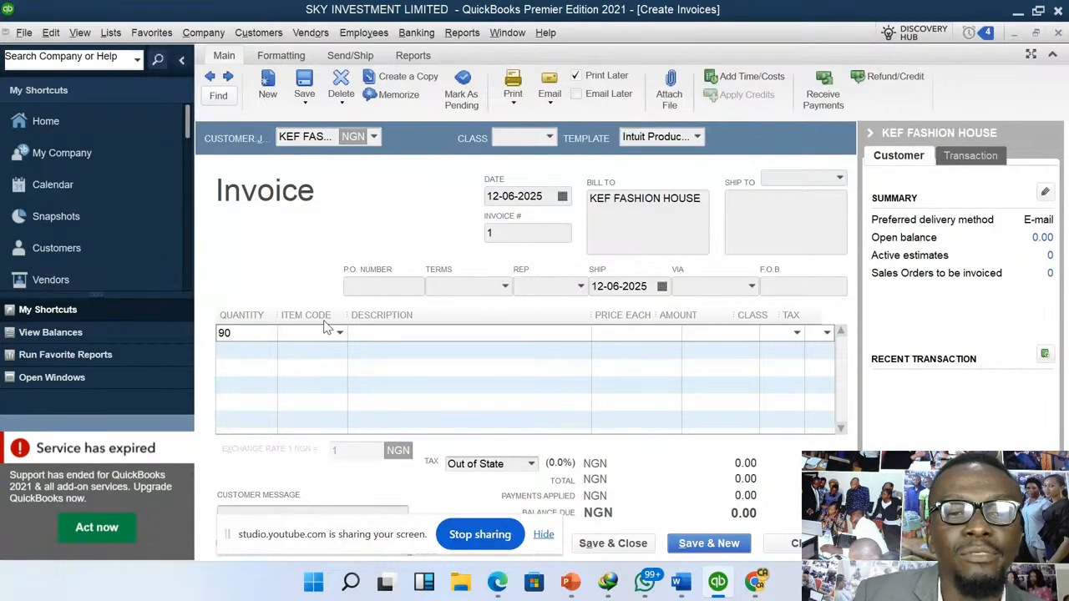
pyautogui.click(340, 333)
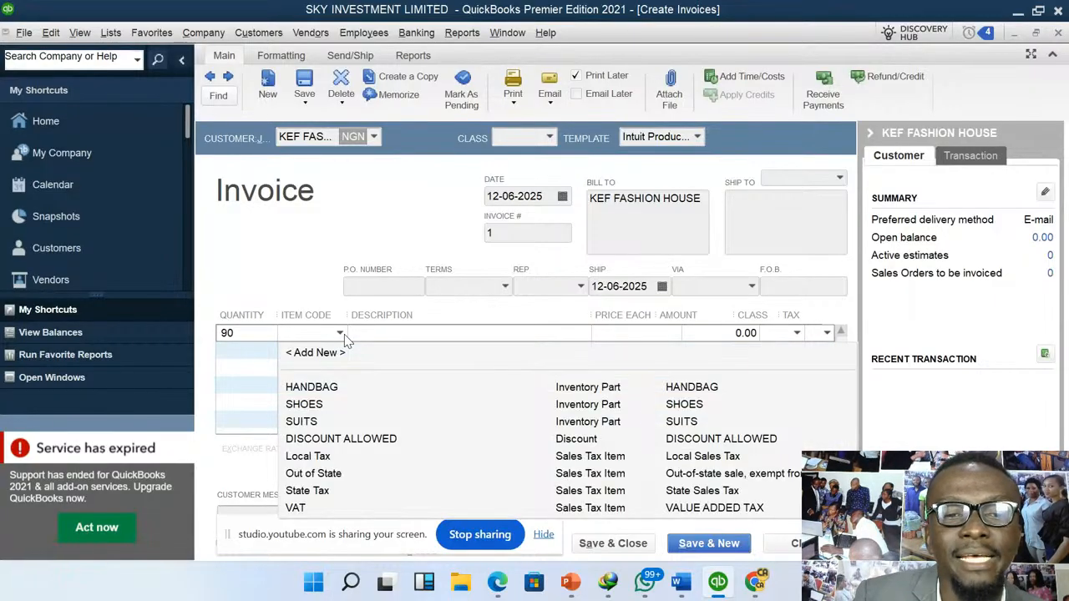
pyautogui.click(319, 386)
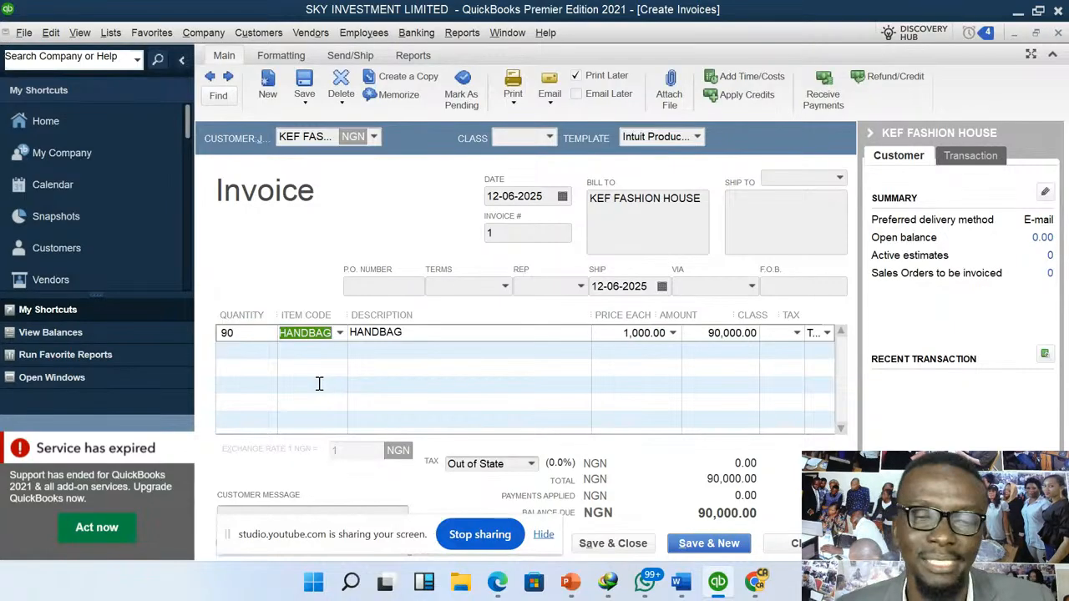
# - Apply VAT to the HANDBAG invoice and save and close it, making the customer's tax change permanent and leaving the class unassigned
pyautogui.click(531, 465)
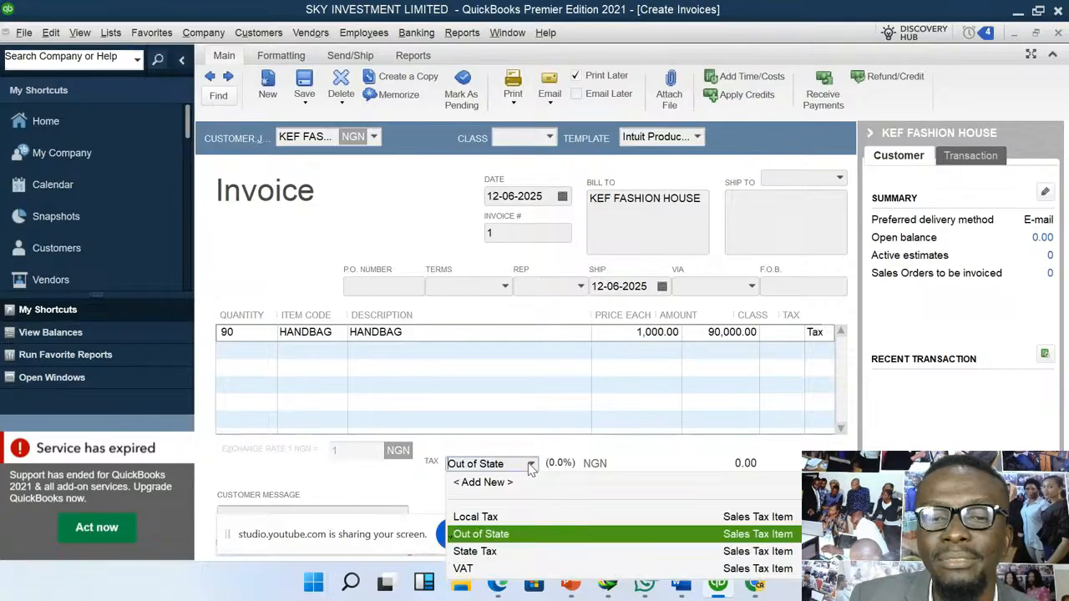
pyautogui.click(464, 569)
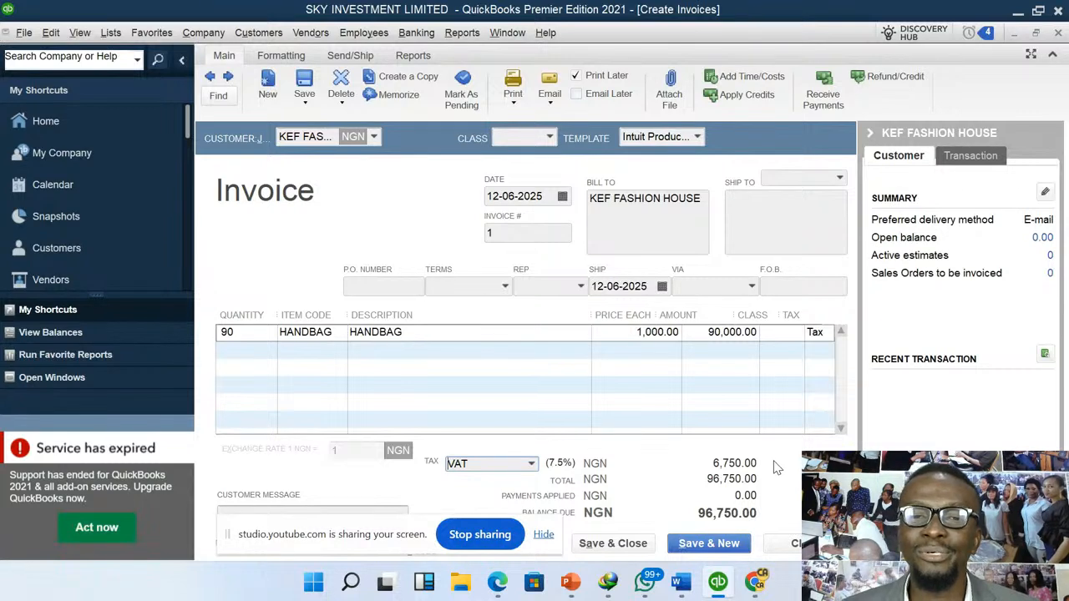
pyautogui.click(627, 544)
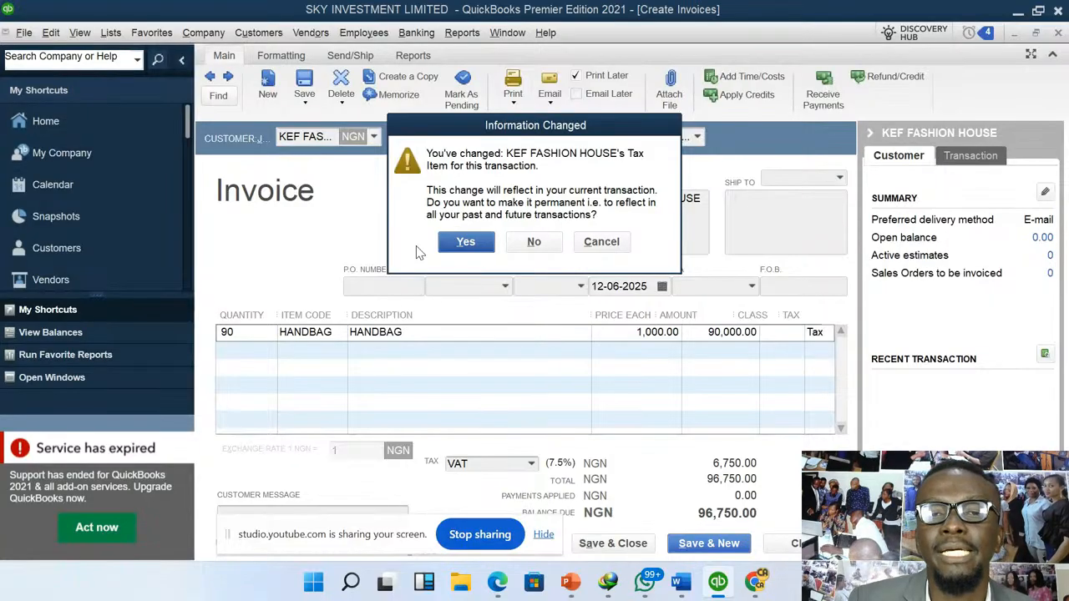
pyautogui.click(470, 242)
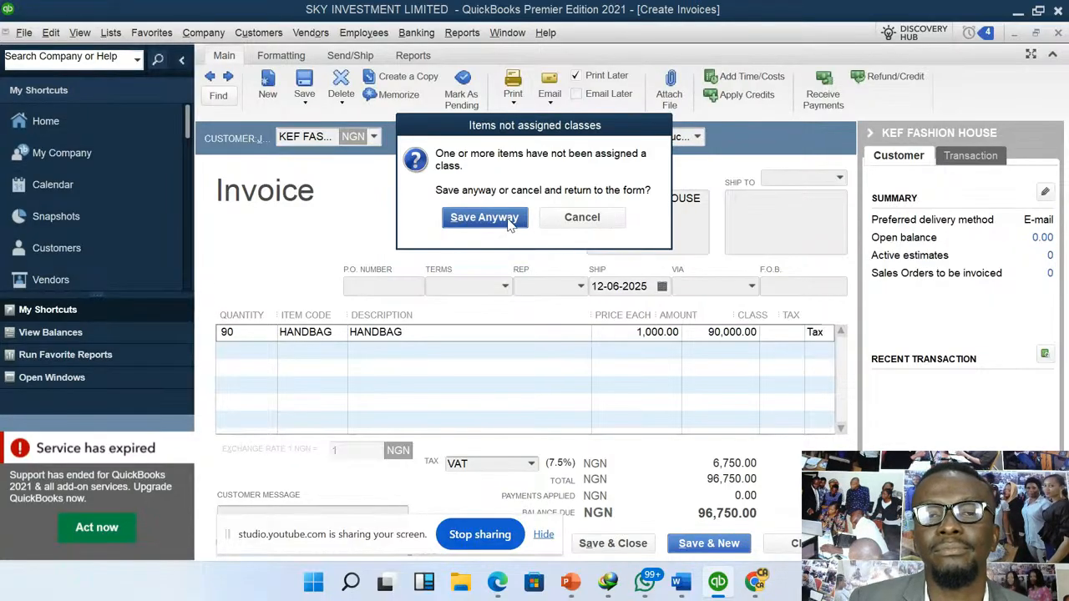
pyautogui.click(485, 218)
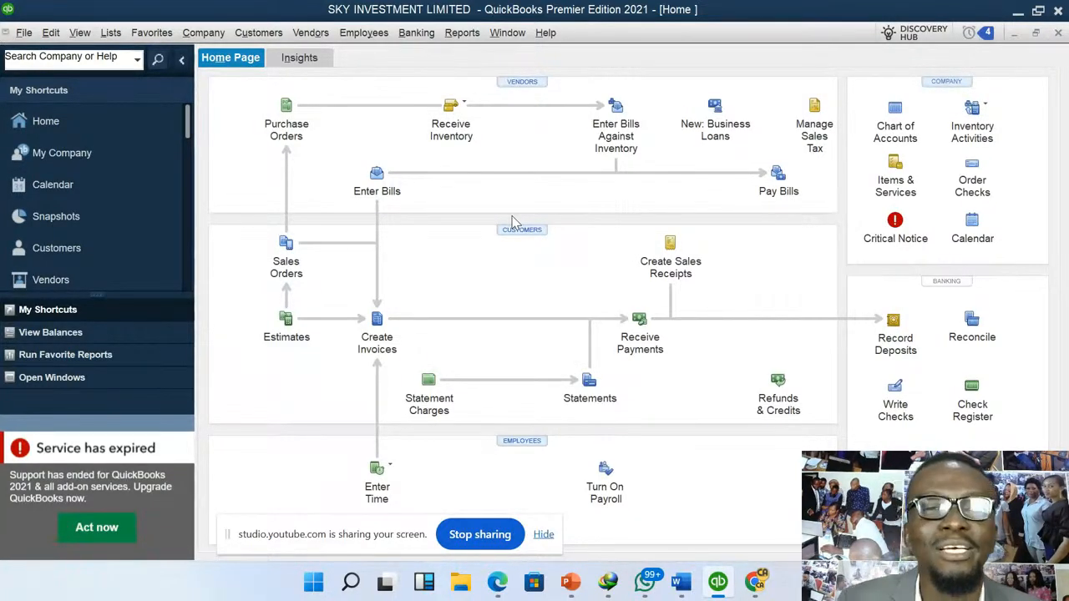
# - Start a sales receipt for customer ZENITH GARMENTS with GLOBAL BANK as the deposit account
pyautogui.click(270, 36)
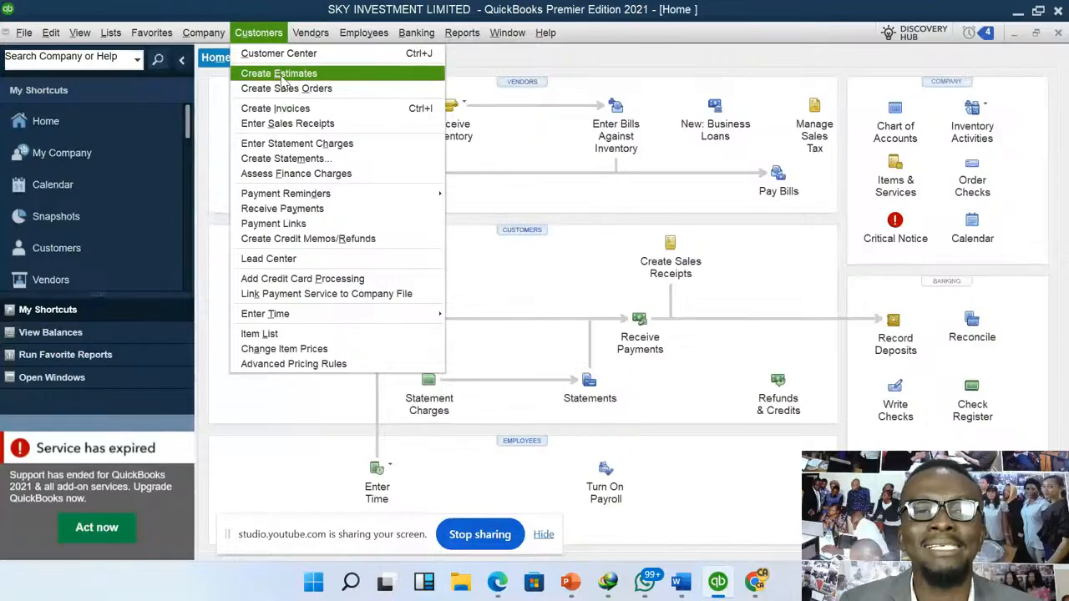
pyautogui.click(331, 124)
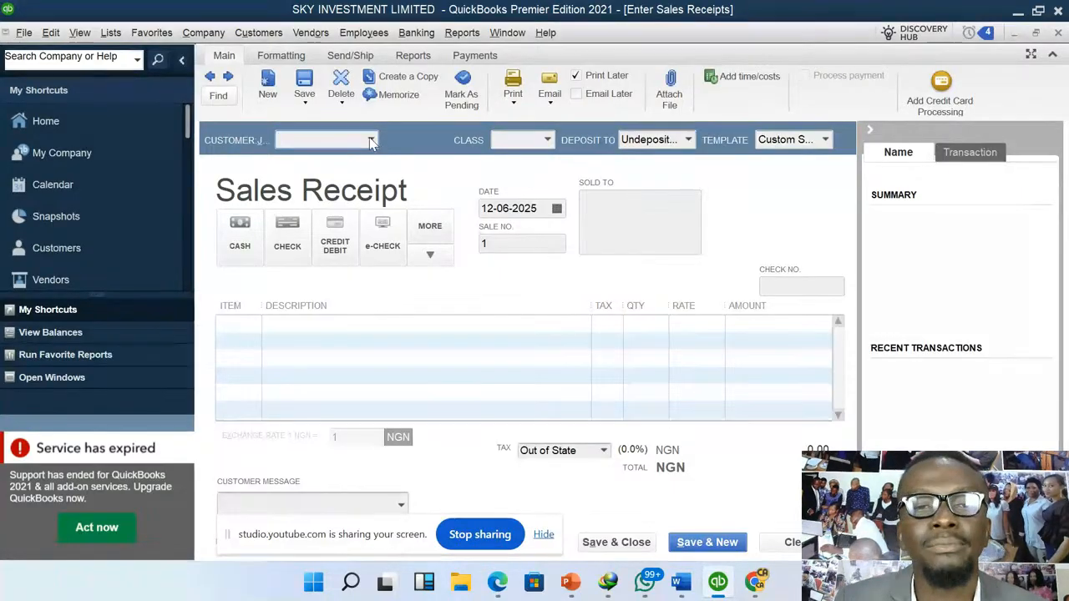
pyautogui.click(370, 138)
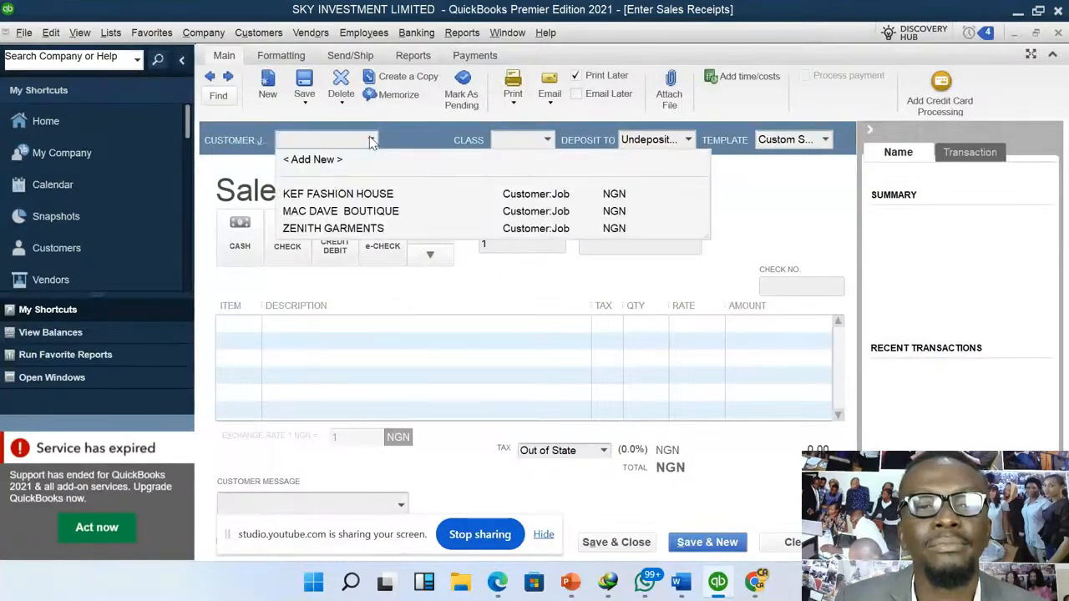
pyautogui.click(350, 229)
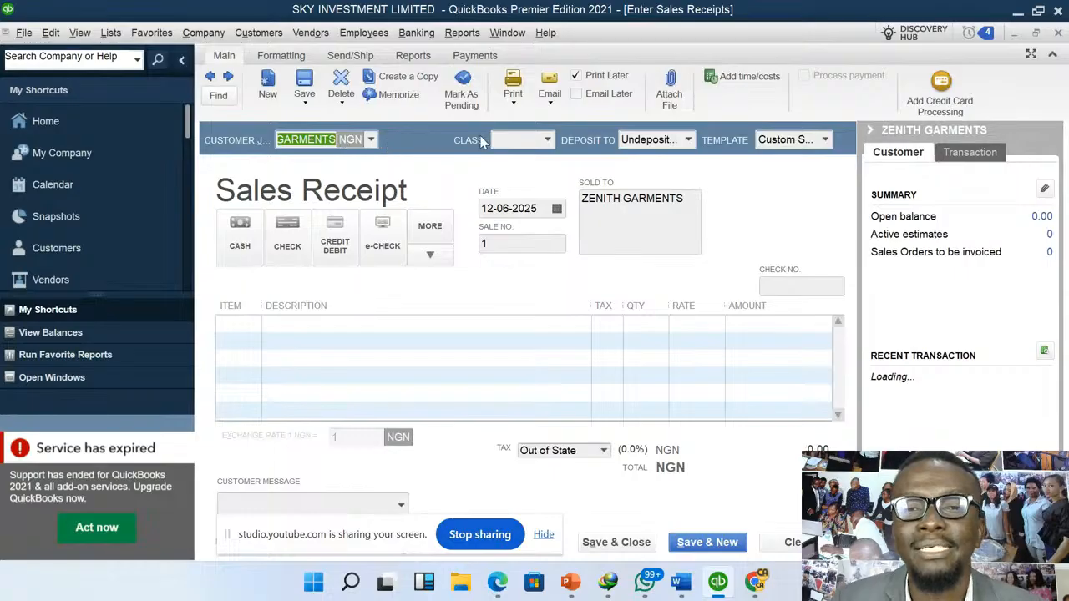
pyautogui.click(689, 140)
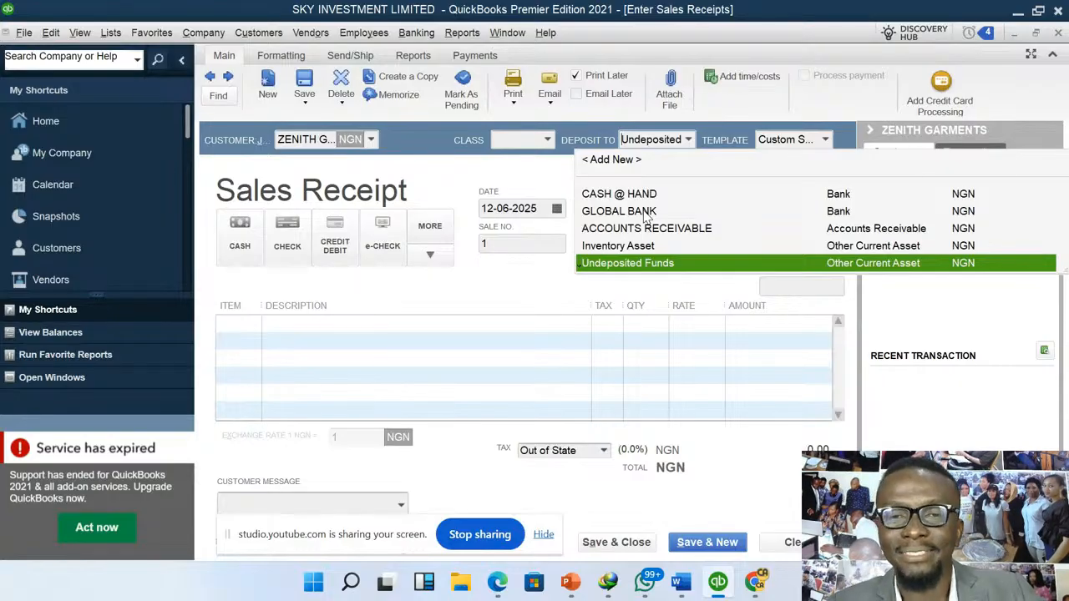
pyautogui.click(642, 212)
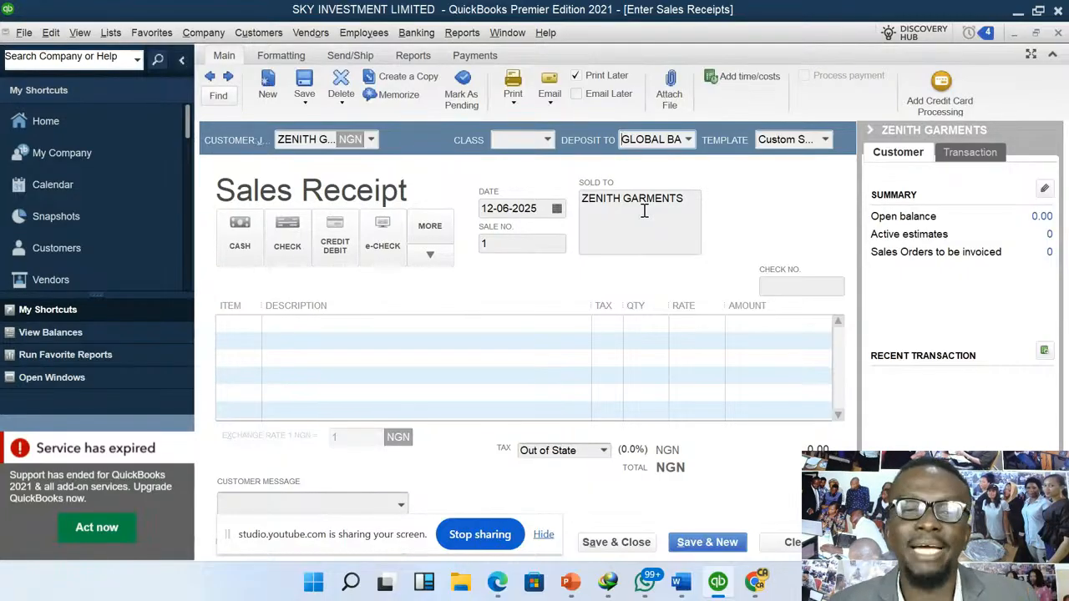
# - Add the SUITS item to the sales receipt with a quantity of 40
pyautogui.click(253, 325)
pyautogui.click(254, 324)
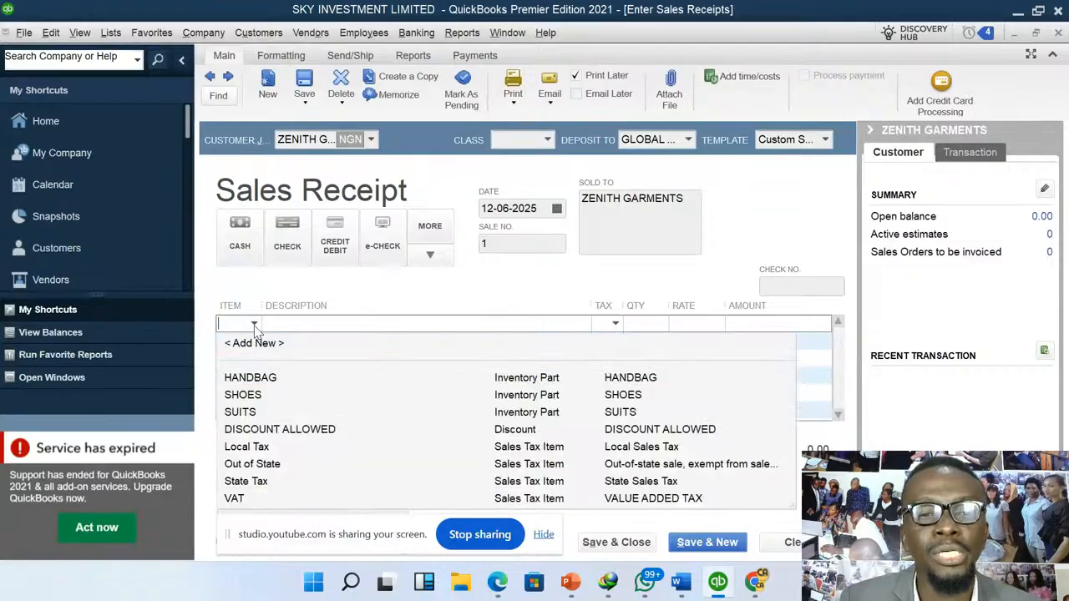
pyautogui.click(251, 412)
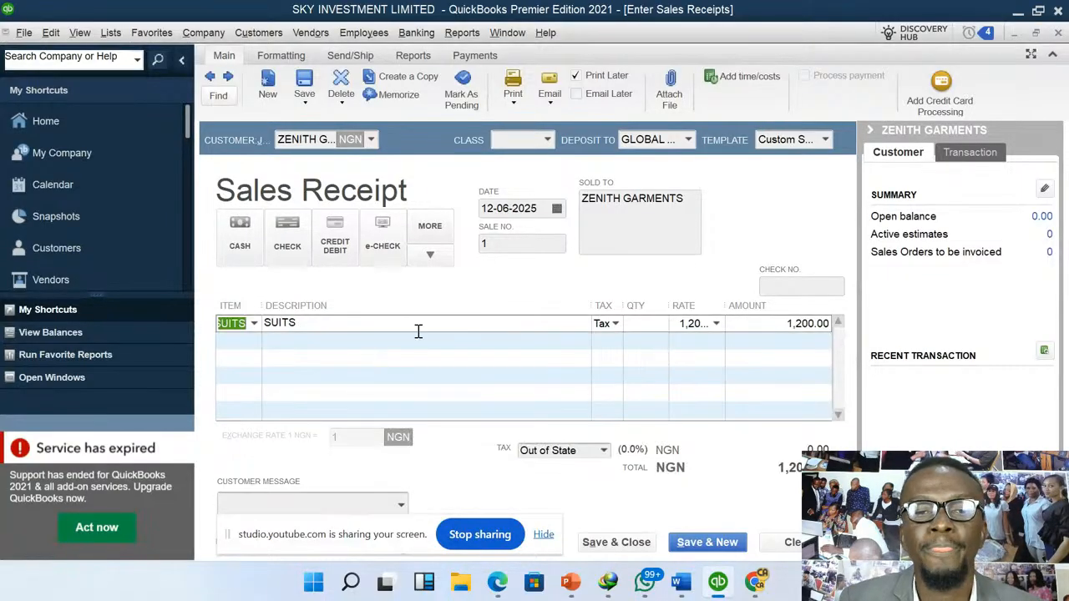
pyautogui.click(644, 324)
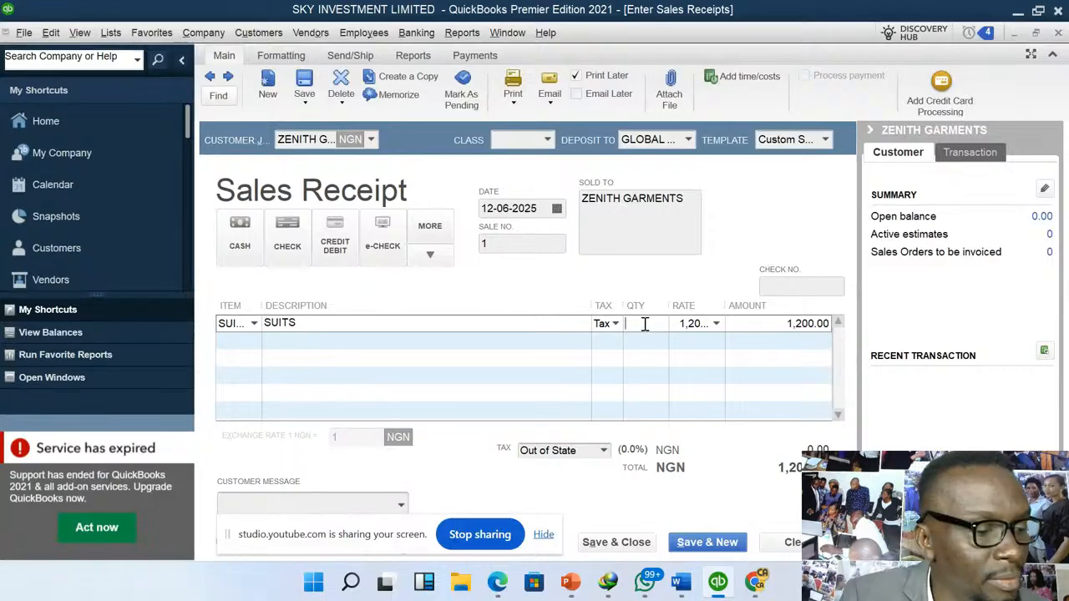
pyautogui.write('40')
pyautogui.press('Tab')
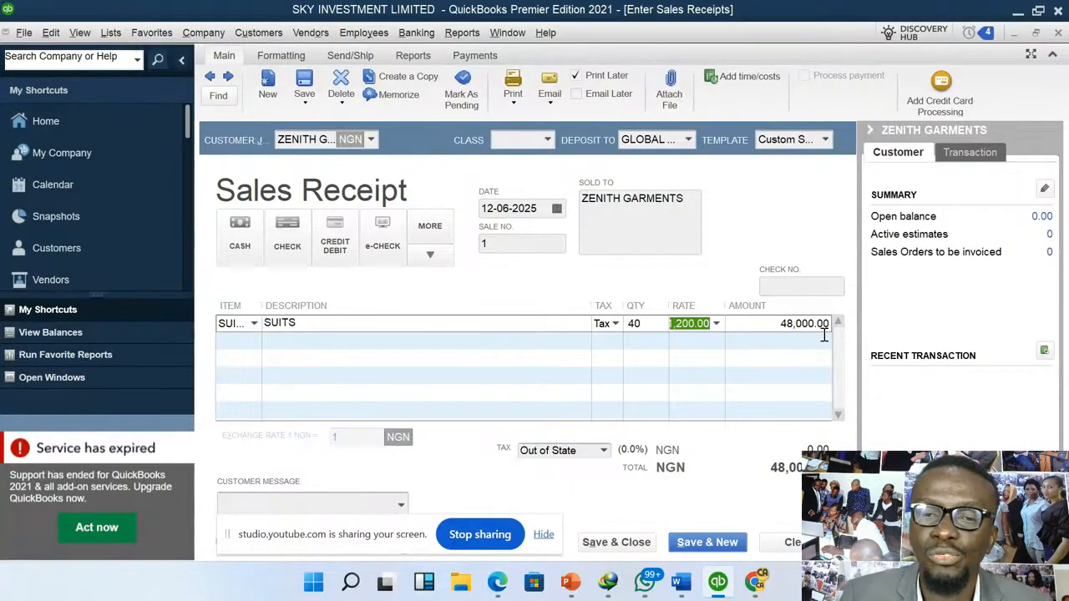
# - Apply VAT to the SUITS sales receipt and save and close it, making the customer's tax change permanent and leaving the class unassigned
pyautogui.click(603, 451)
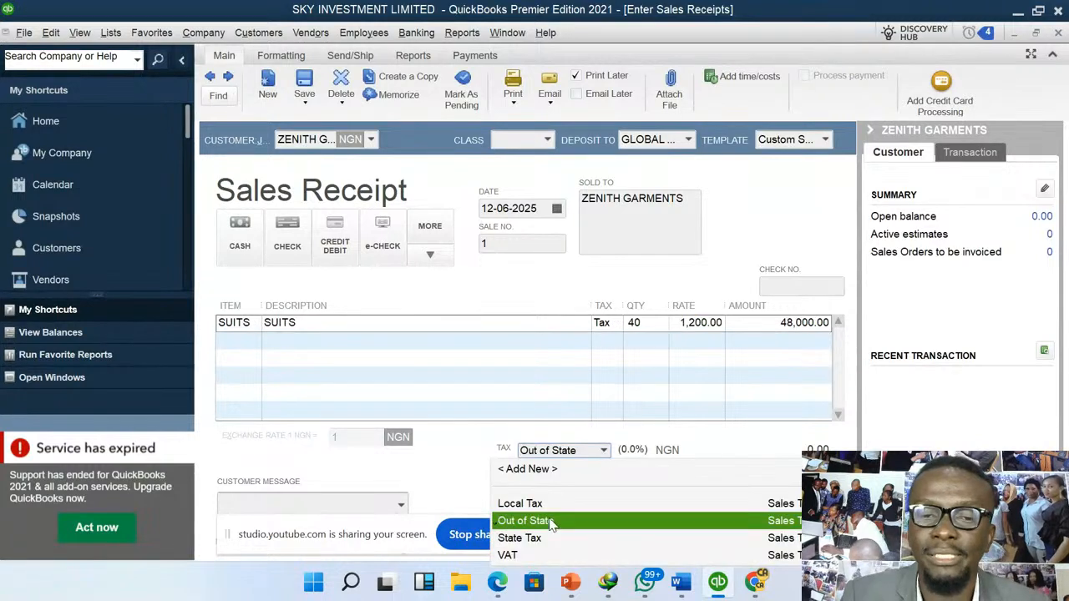
pyautogui.click(511, 555)
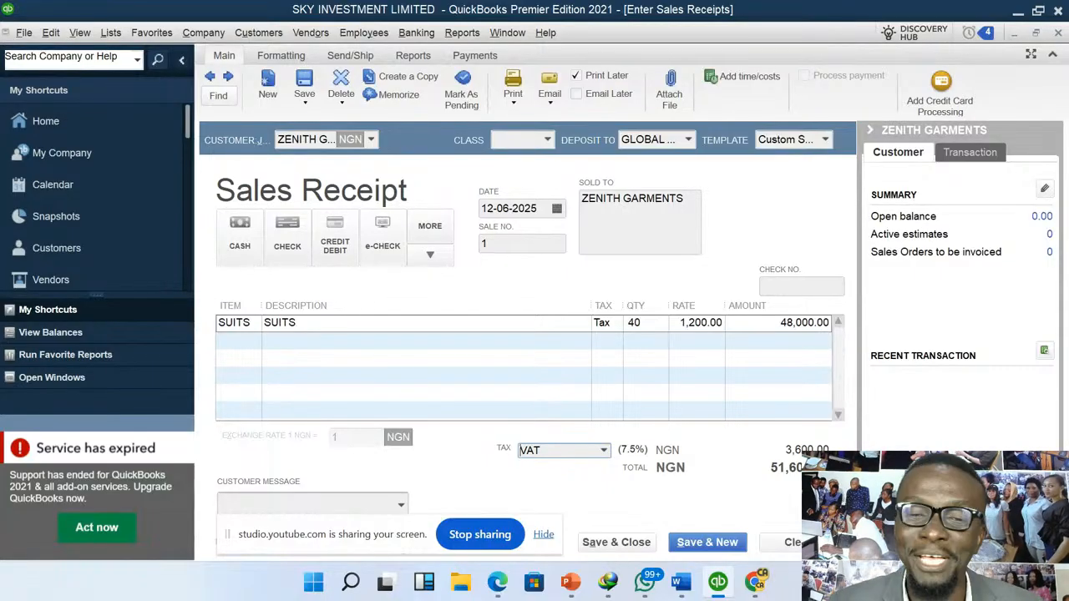
pyautogui.moveTo(644, 582)
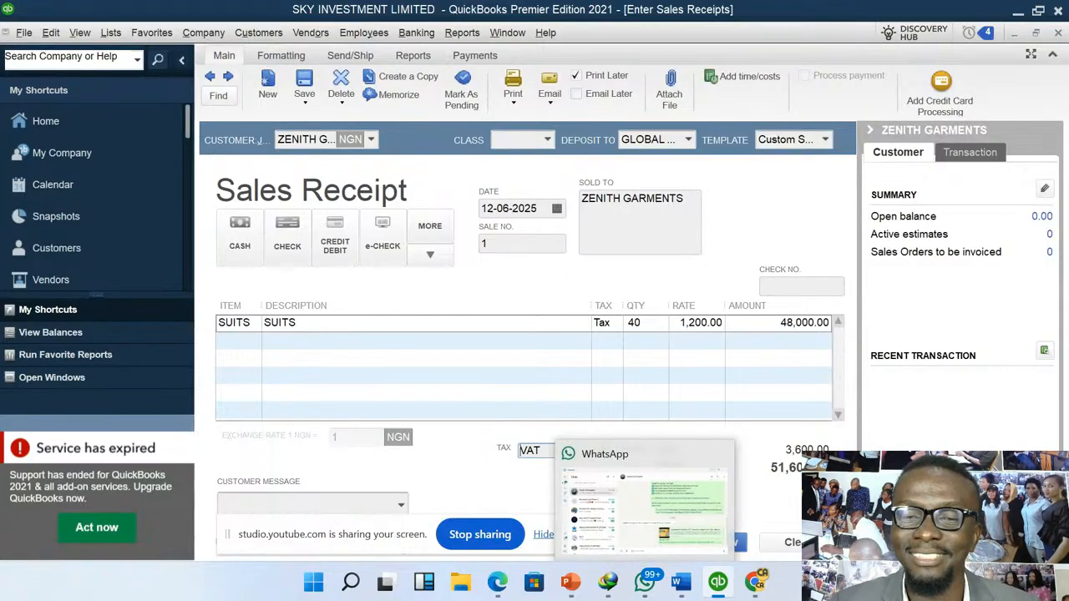
pyautogui.click(616, 544)
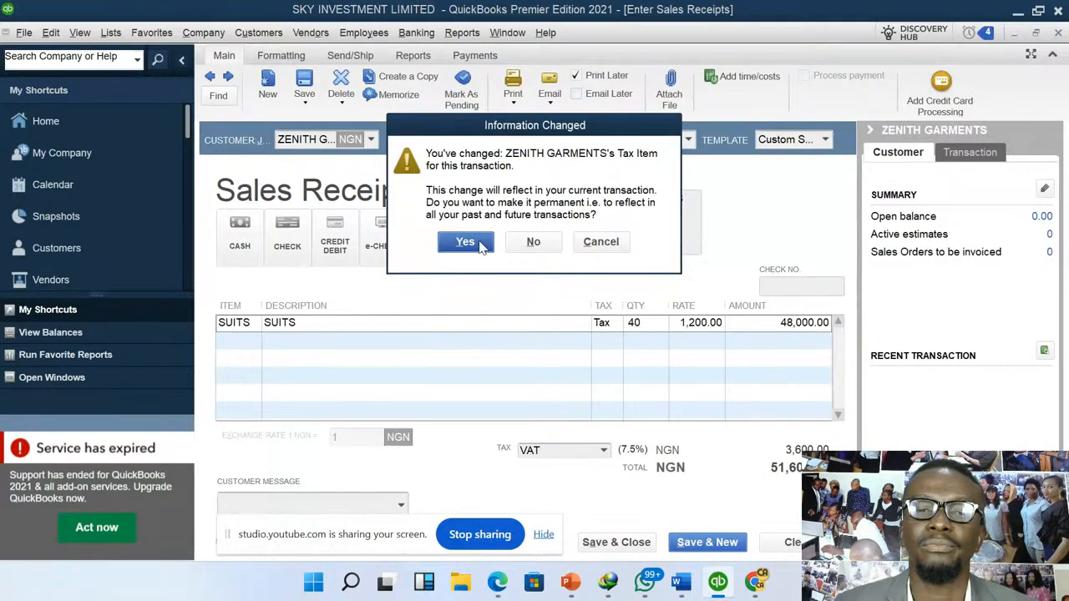
pyautogui.click(465, 242)
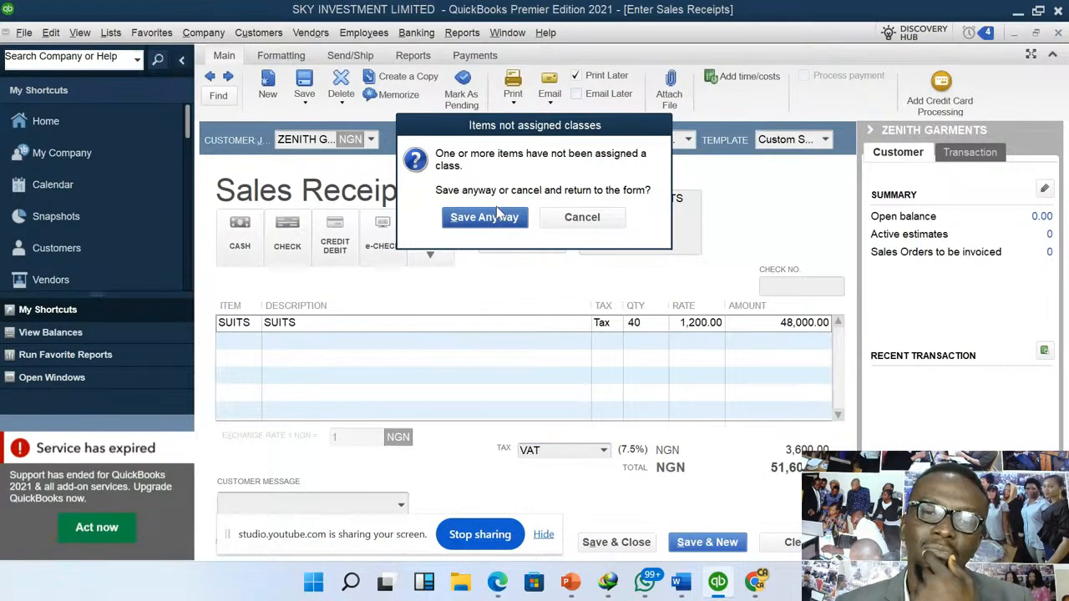
pyautogui.click(498, 214)
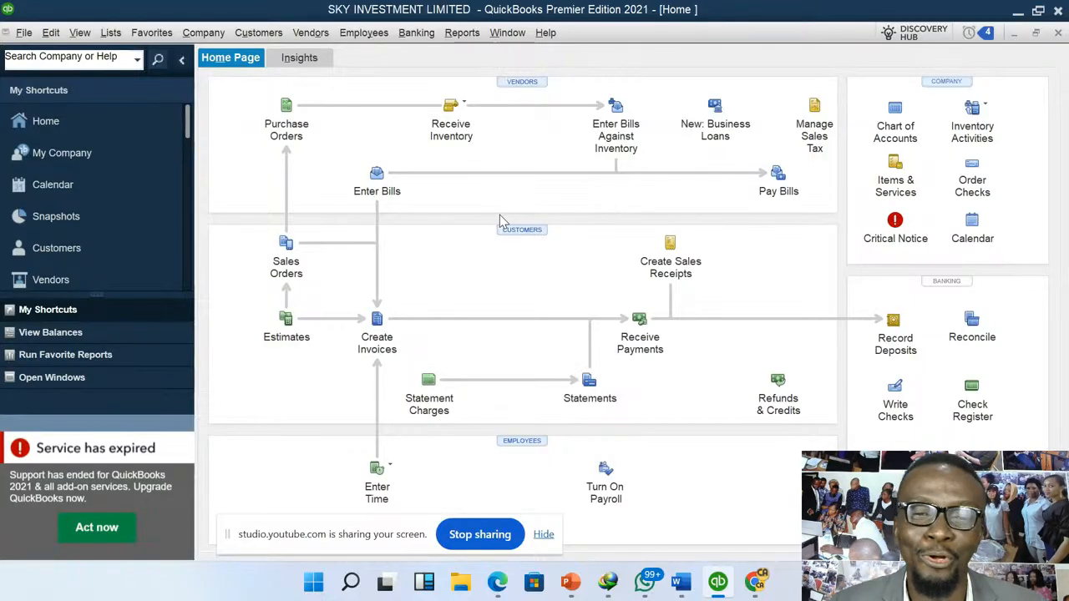
# - Start a new invoice for customer MAC DAVE BOUTIQUE
pyautogui.click(272, 38)
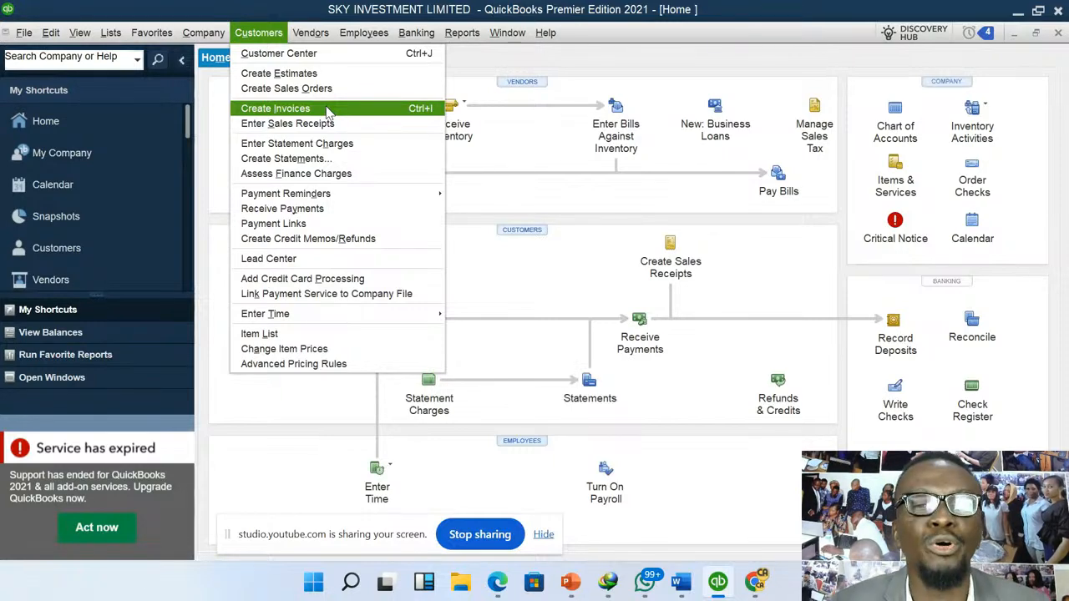
pyautogui.click(275, 109)
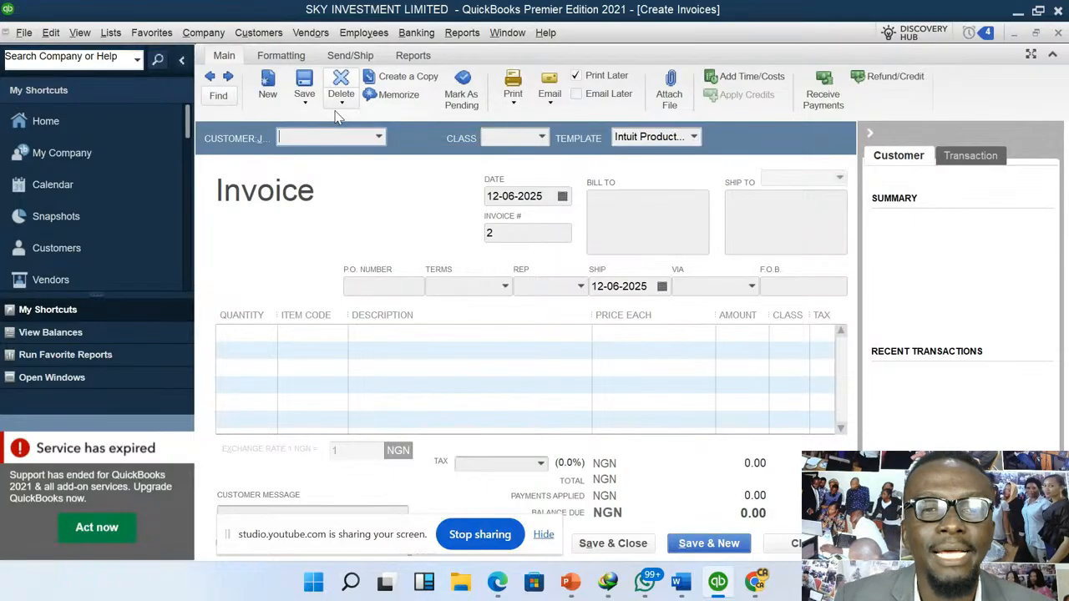
pyautogui.click(384, 142)
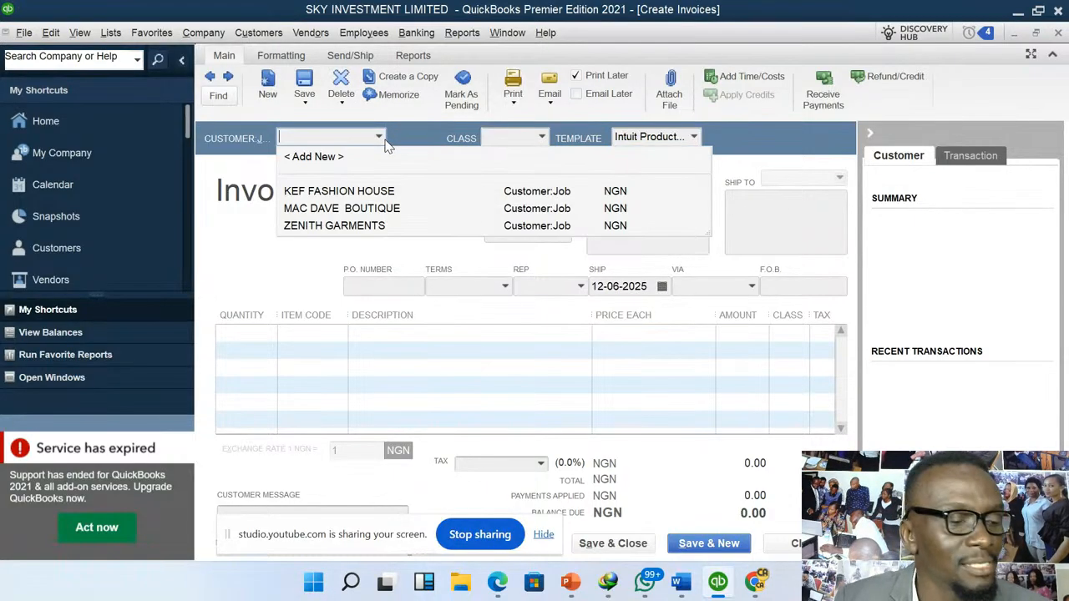
pyautogui.click(371, 210)
pyautogui.click(371, 210)
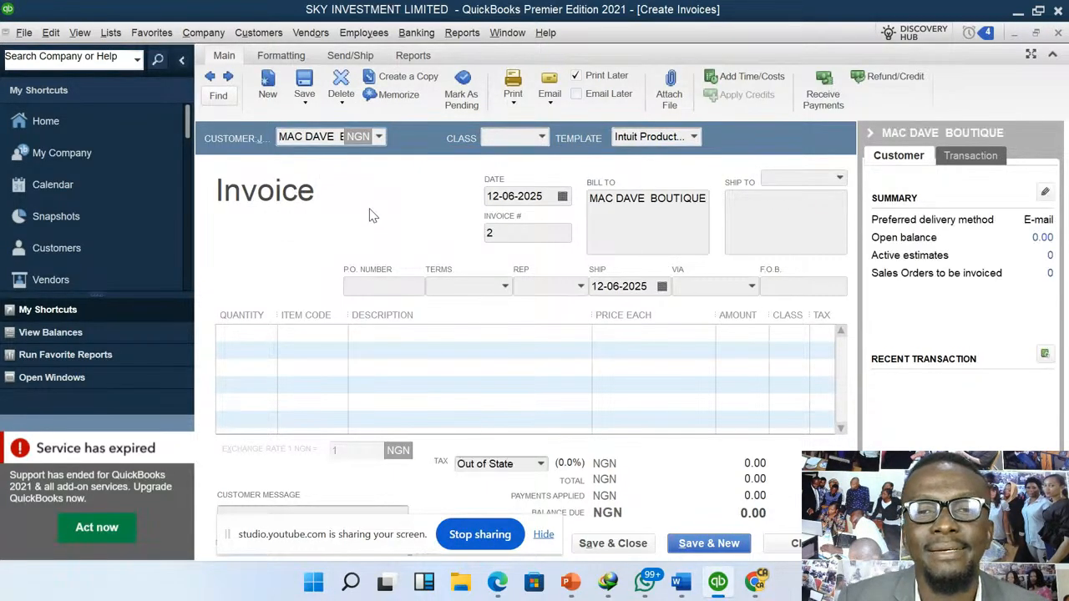
# - Add the SHOES item to the invoice with a quantity of 25 at a price of 2,000 each
pyautogui.click(267, 332)
pyautogui.write('25')
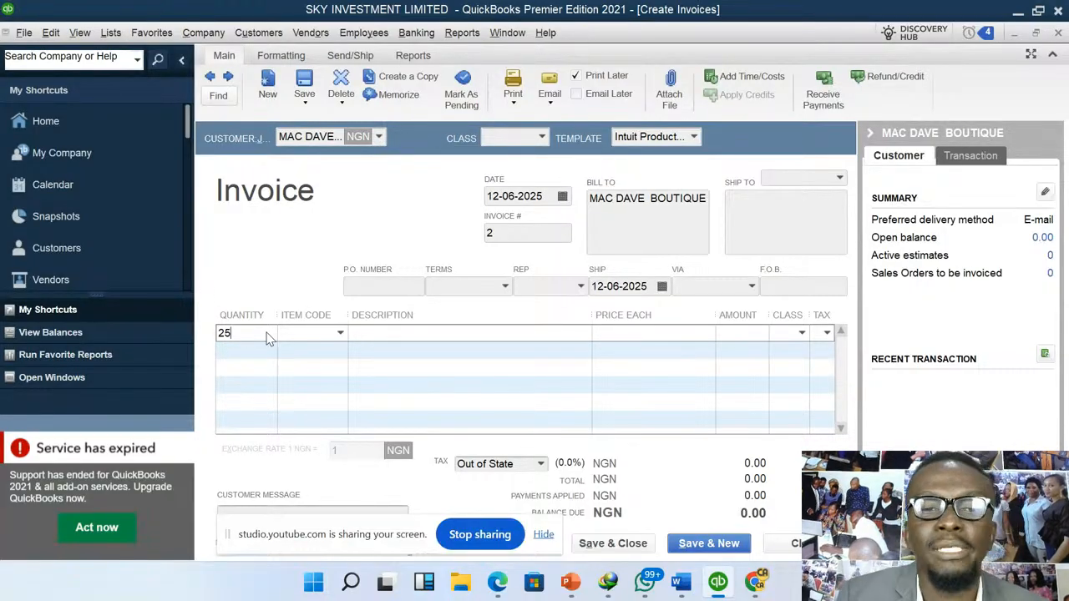
pyautogui.click(341, 333)
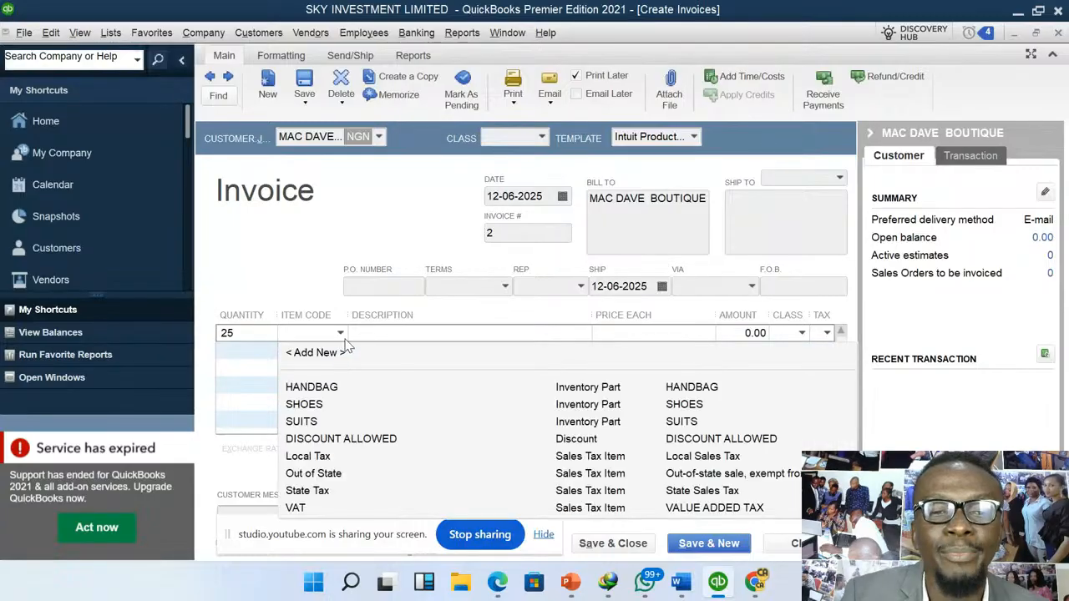
pyautogui.click(318, 407)
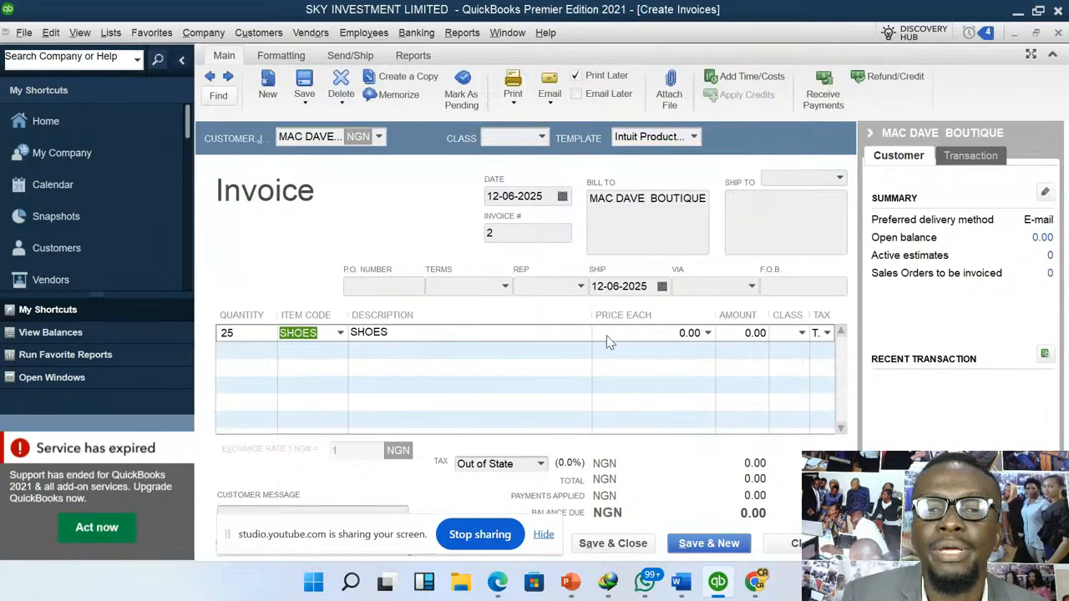
pyautogui.click(632, 333)
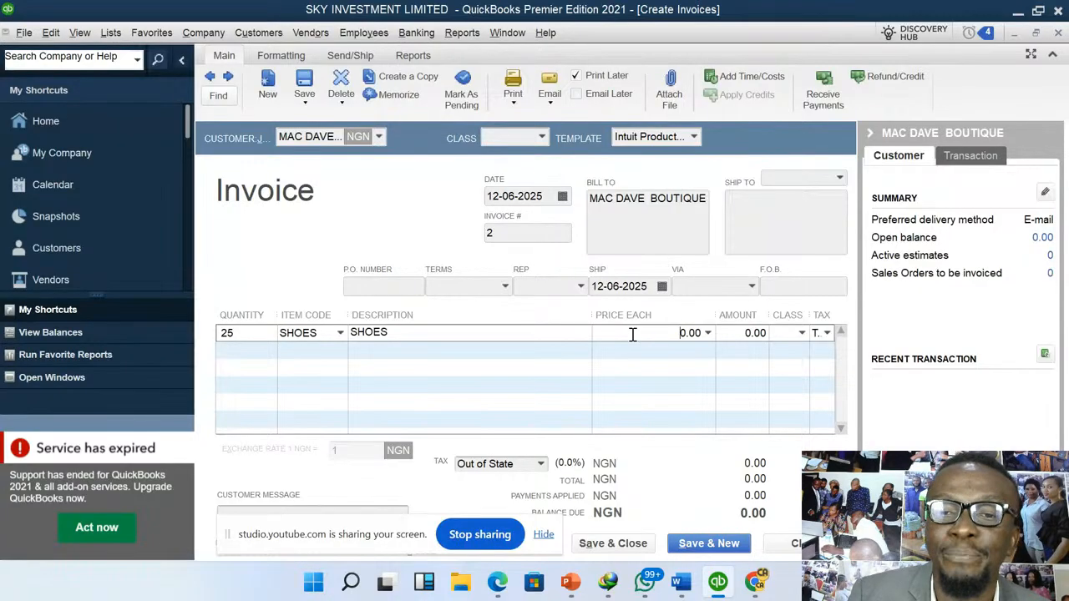
pyautogui.doubleClick(697, 332)
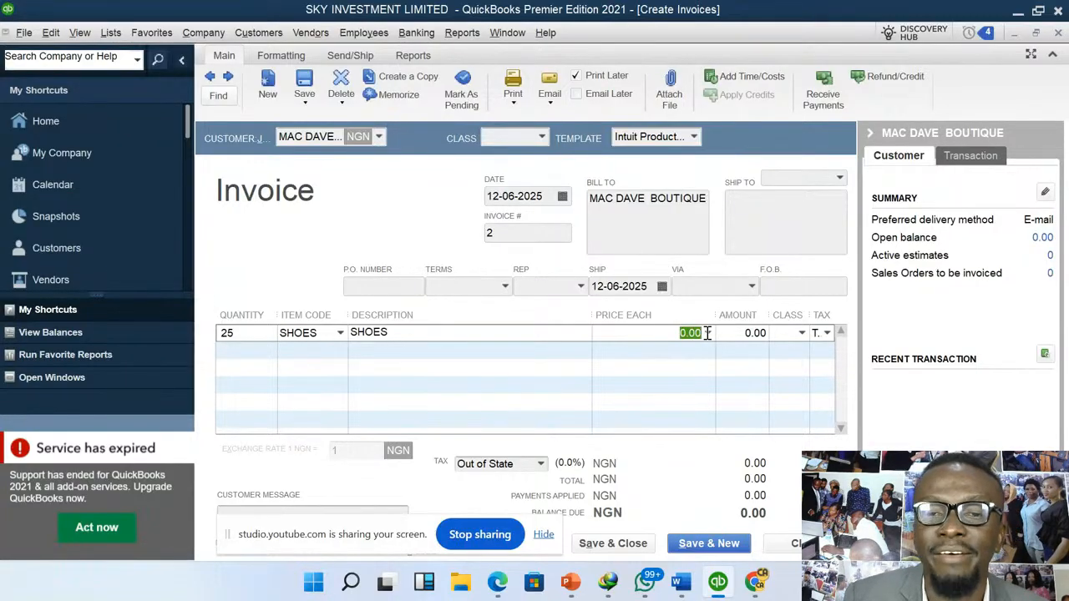
pyautogui.write('2000')
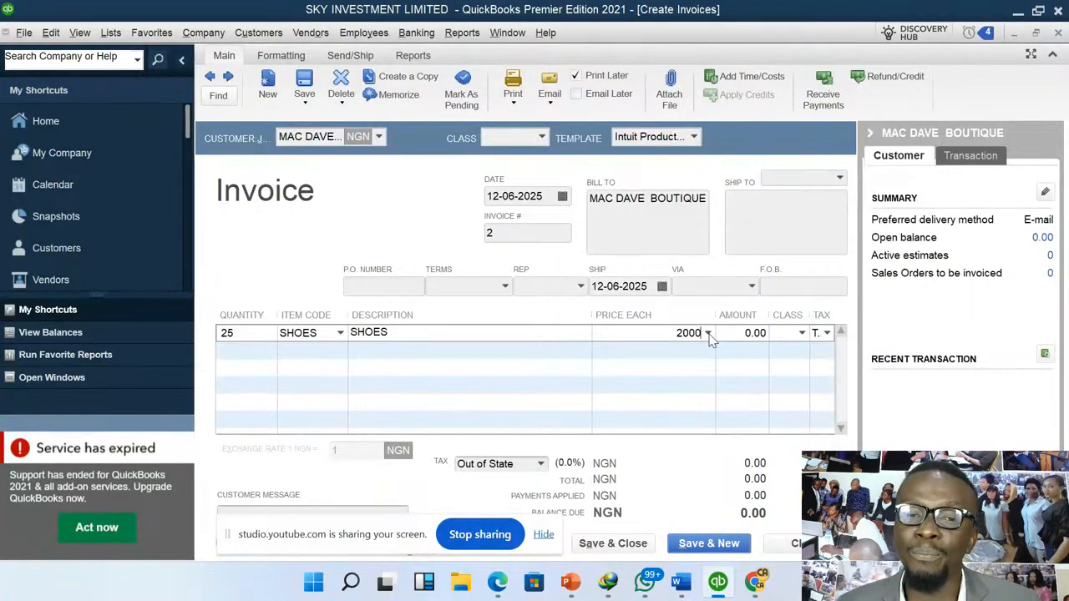
pyautogui.press('Tab')
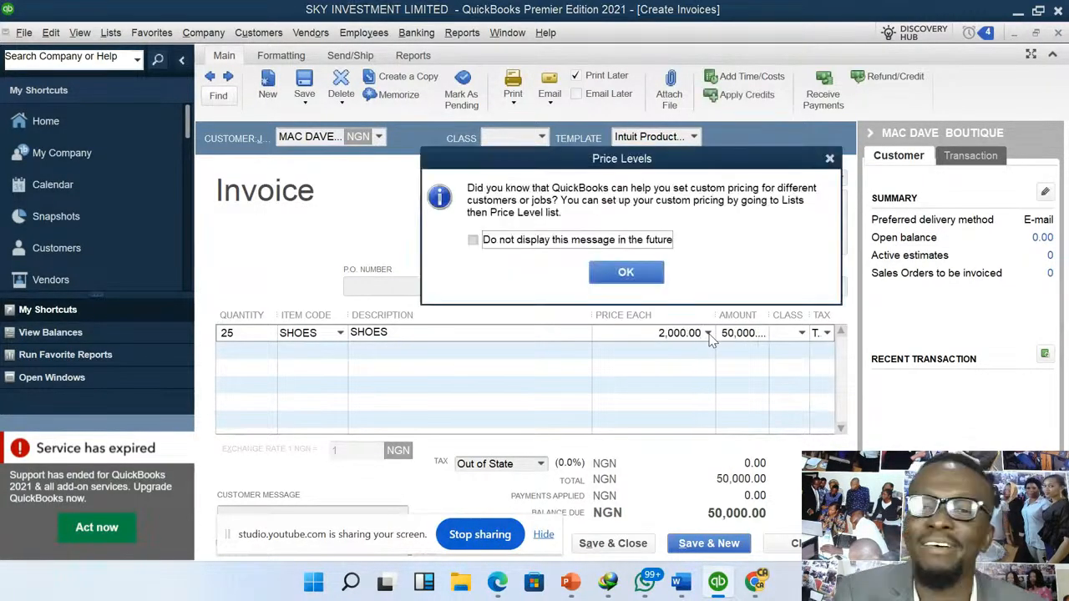
pyautogui.click(639, 274)
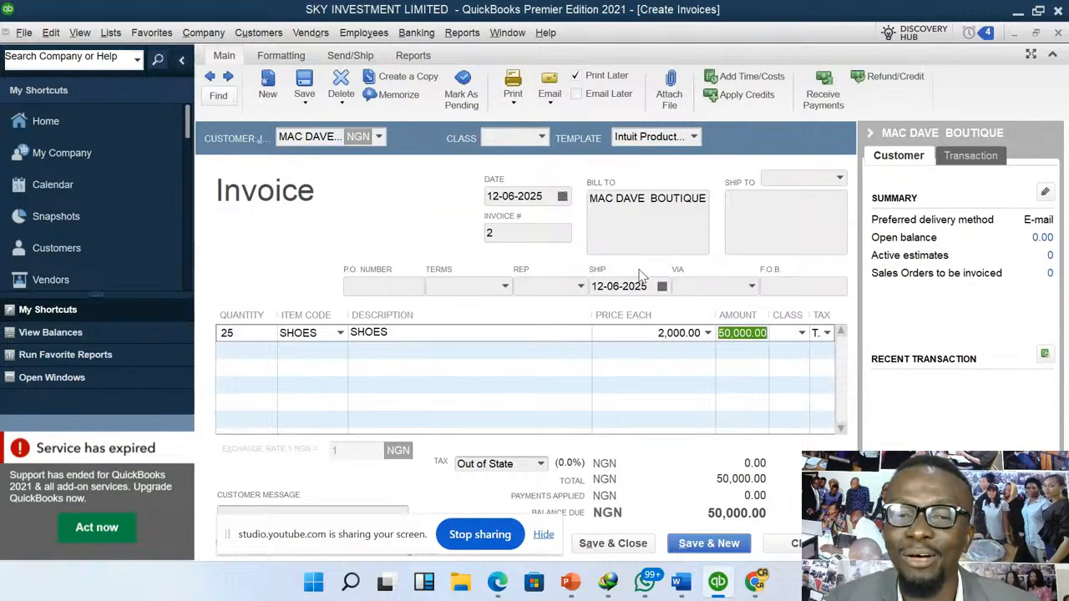
# - Apply VAT as the tax on the SHOES invoice and dismiss the chat notification
pyautogui.click(541, 464)
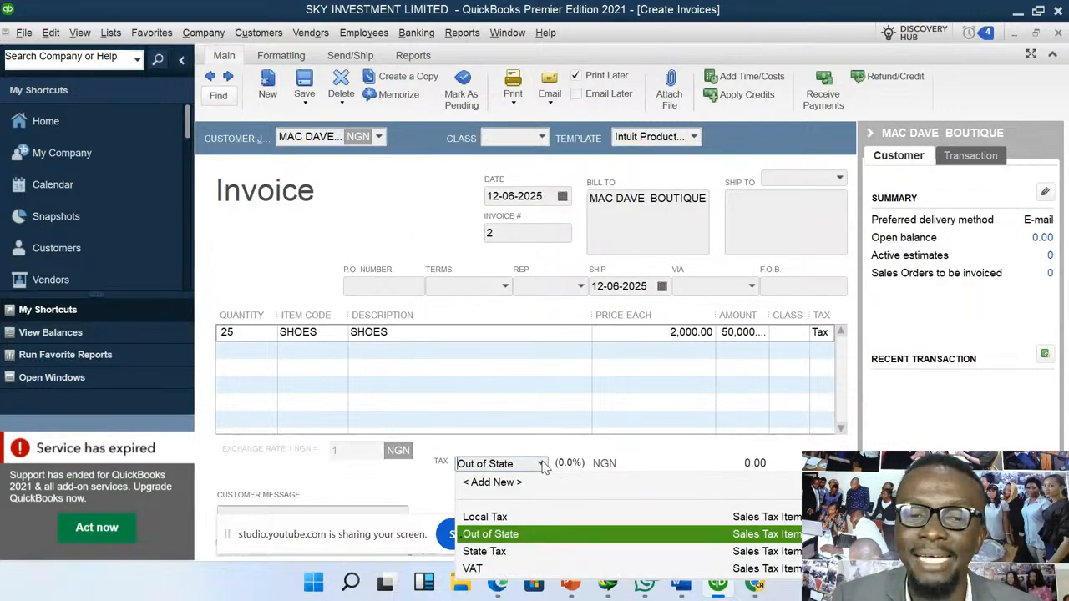
pyautogui.click(473, 568)
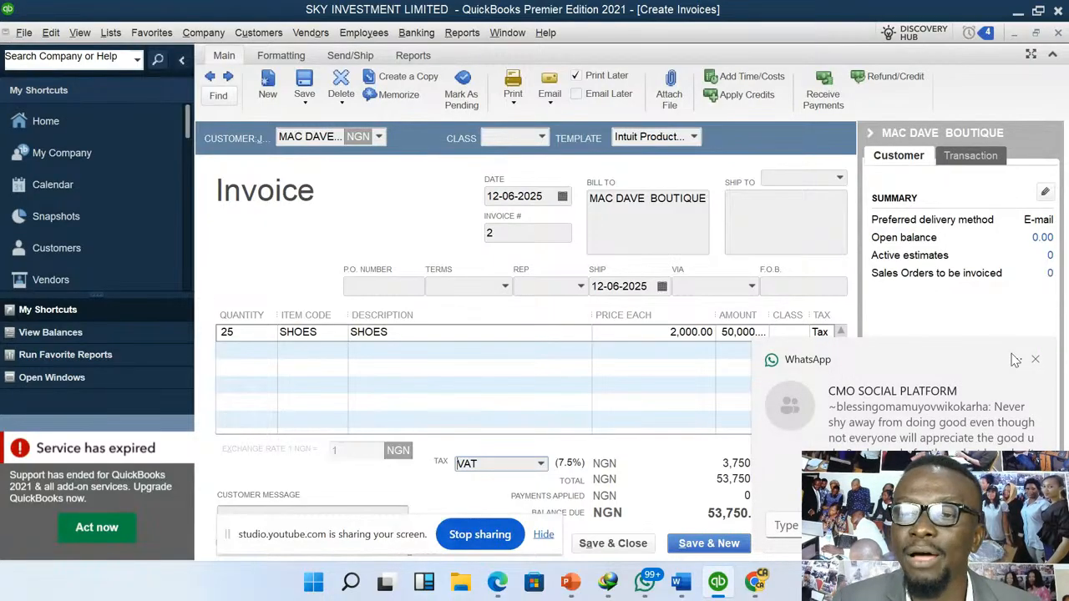
pyautogui.click(1036, 359)
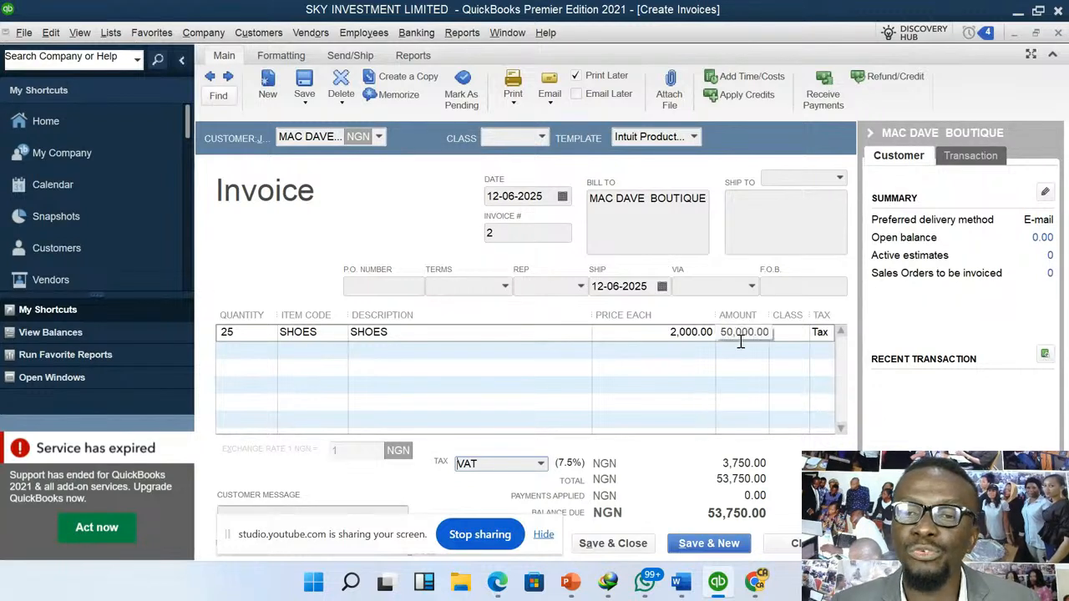
# - Record the invoice with the customer's tax change made permanent, and open its customer payment form without the funding banner
pyautogui.click(834, 87)
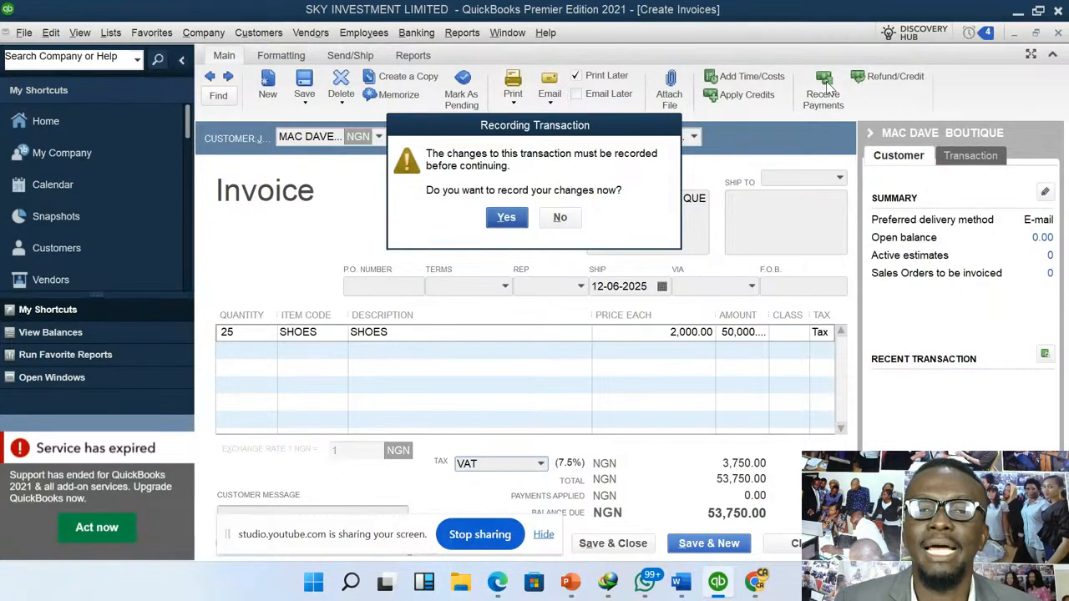
pyautogui.click(507, 219)
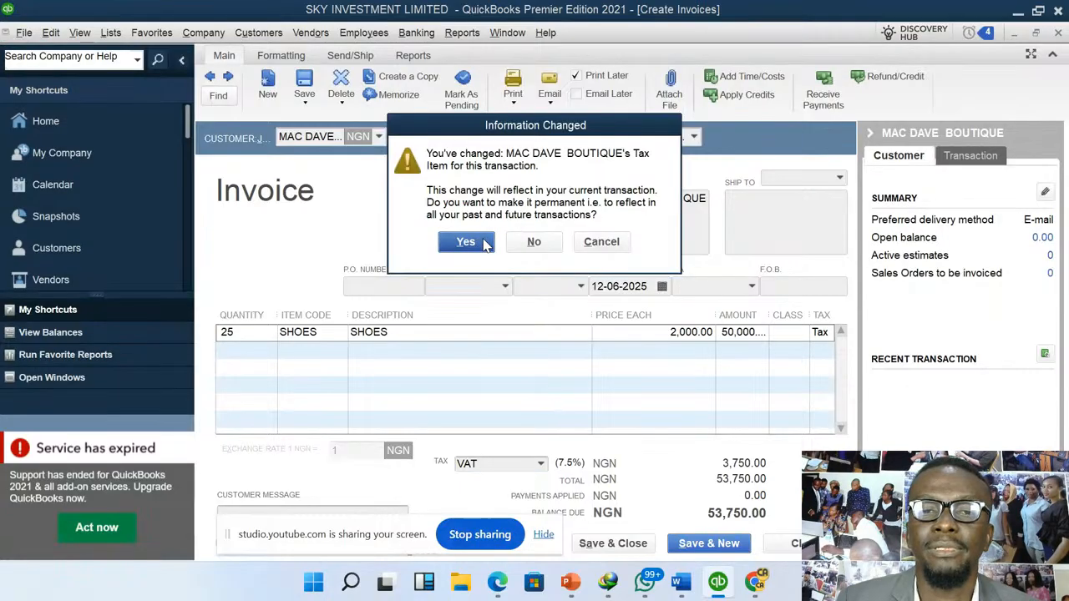
pyautogui.click(486, 242)
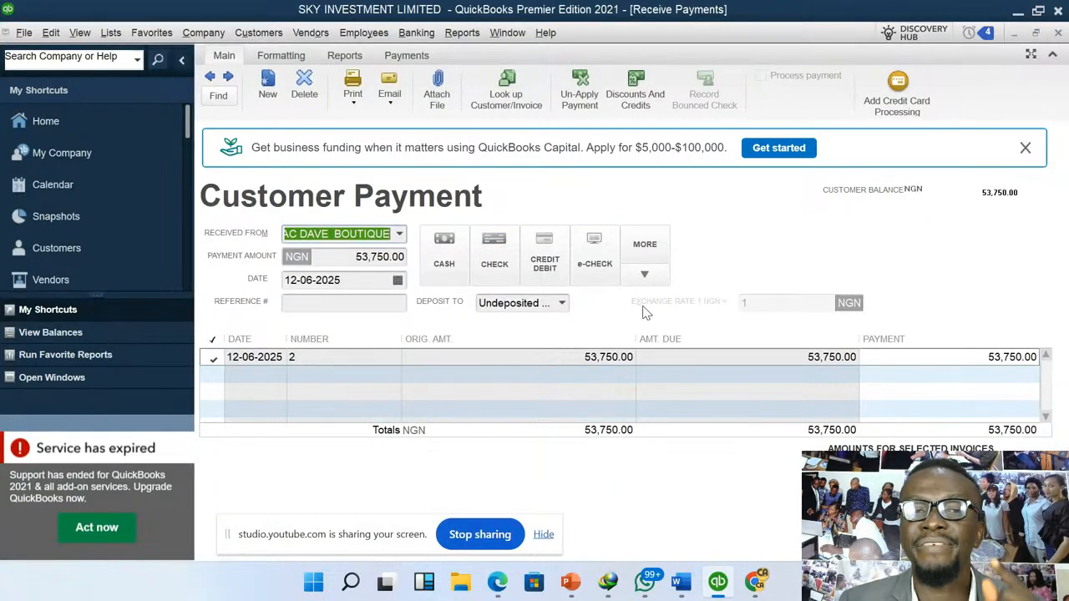
pyautogui.click(1027, 148)
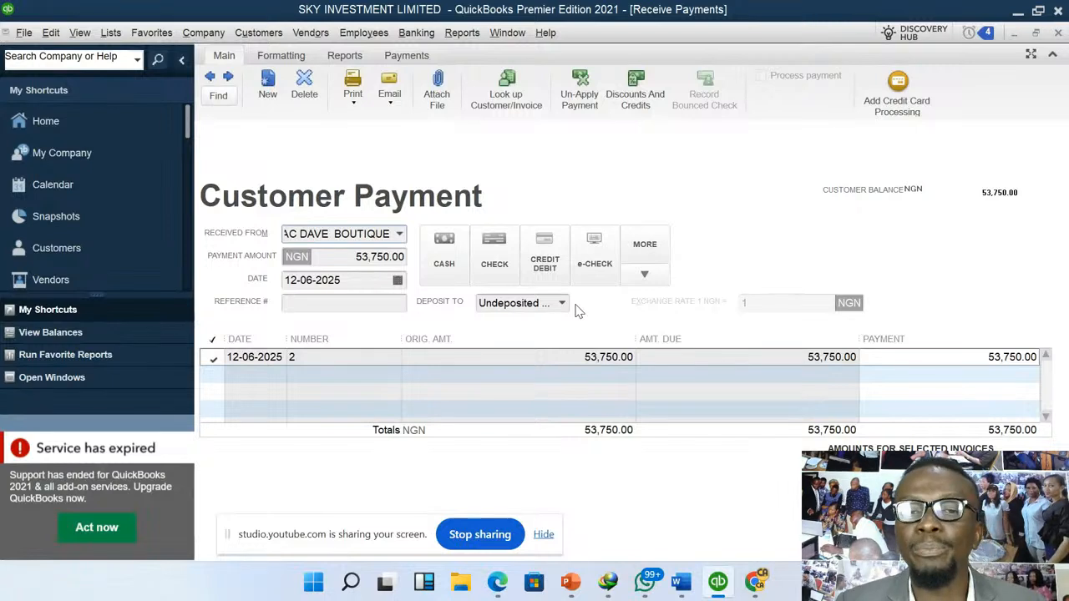
# - Deposit the MAC DAVE BOUTIQUE payment to CASH @ HAND and set the amount paid on invoice 2 to 44,000, keeping automatic calculation on
pyautogui.click(561, 304)
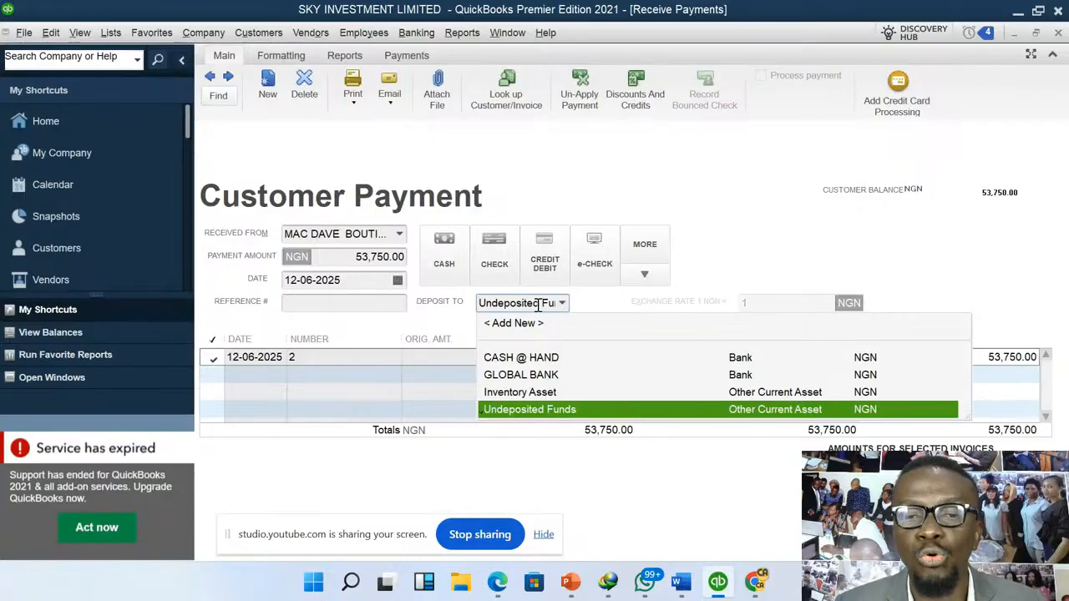
pyautogui.click(540, 359)
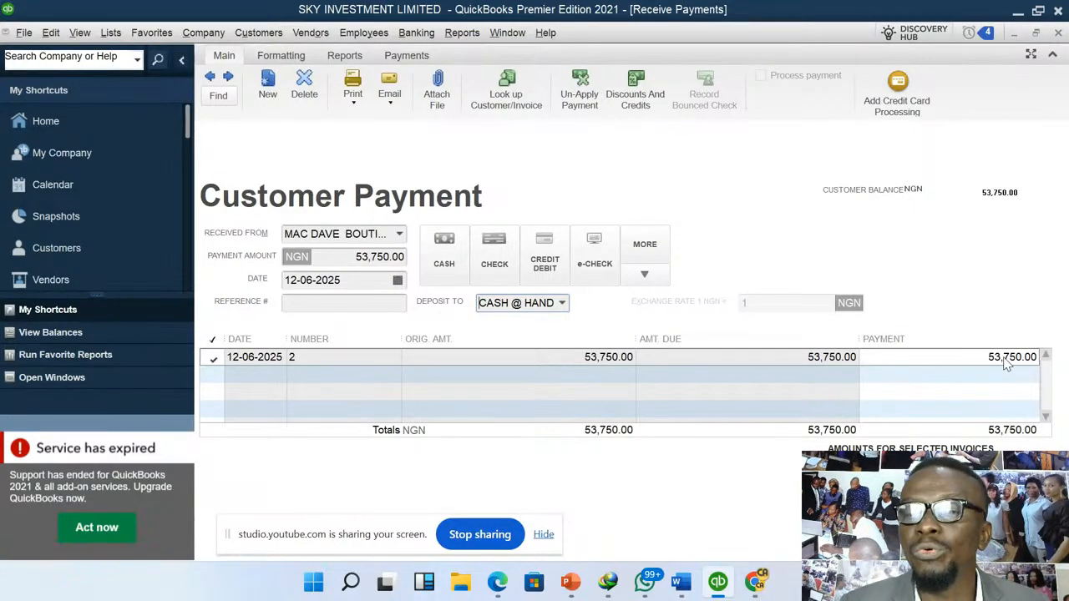
pyautogui.moveTo(987, 359); pyautogui.dragTo(1059, 361)
pyautogui.write('44000')
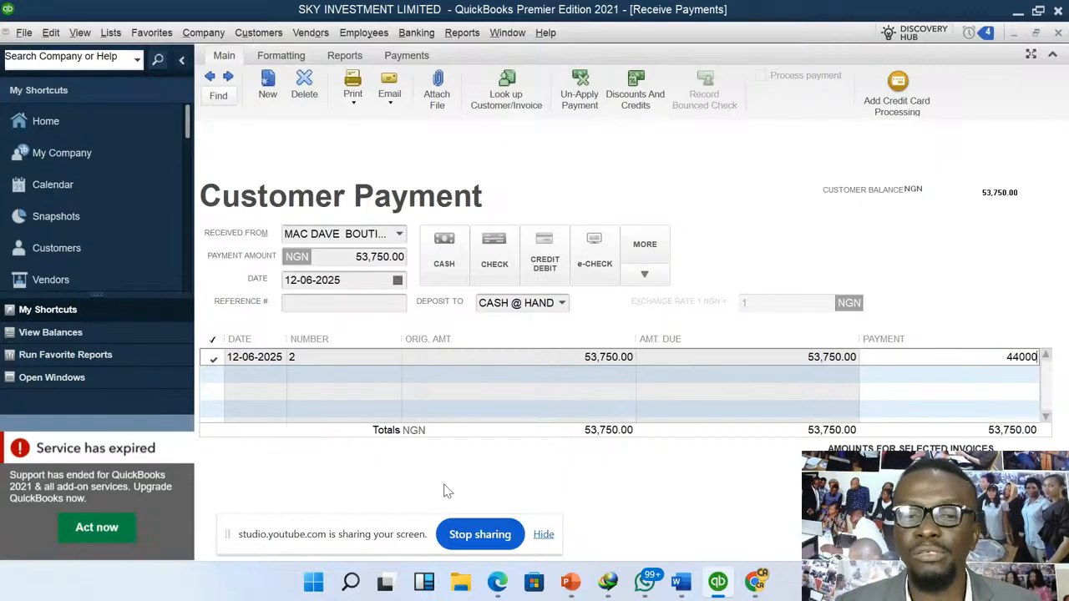
pyautogui.click(393, 519)
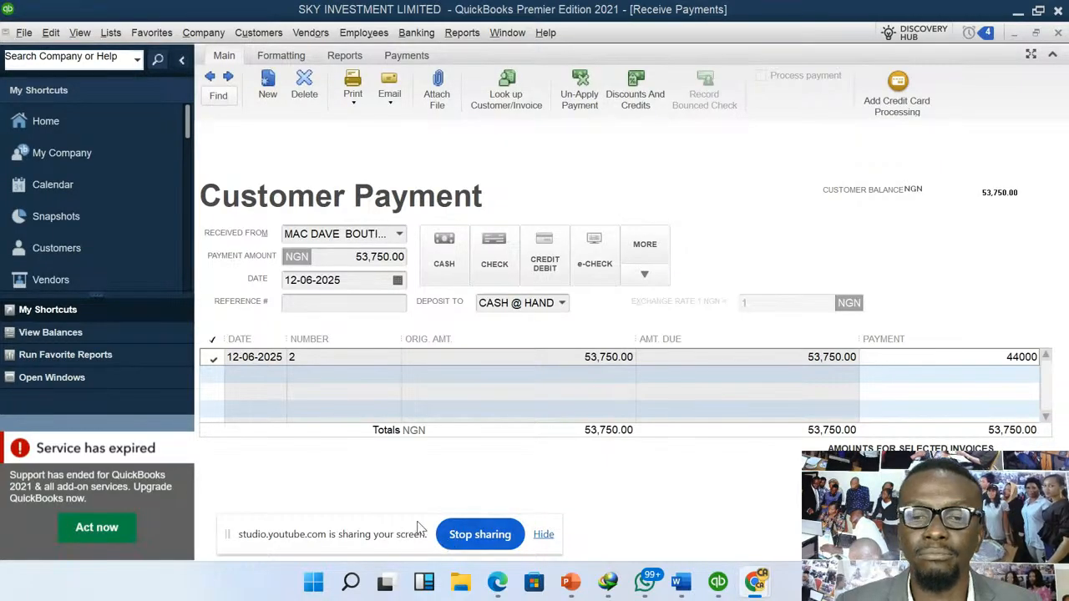
pyautogui.moveTo(420, 520)
pyautogui.mouseDown()
pyautogui.moveTo(472, 442)
pyautogui.moveTo(447, 464)
pyautogui.moveTo(432, 506)
pyautogui.mouseUp()
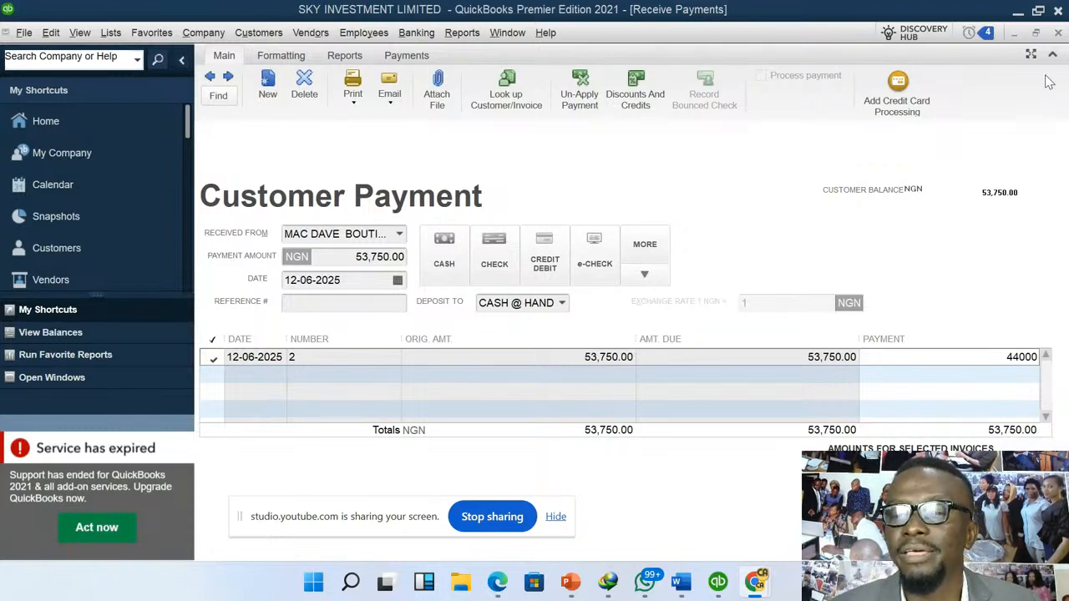
pyautogui.click(1035, 33)
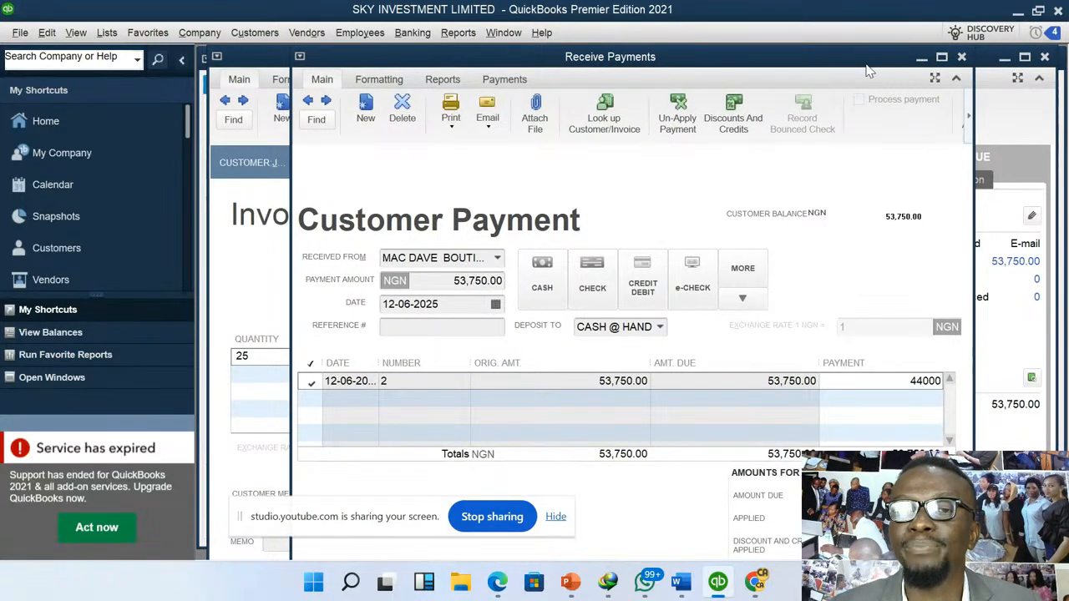
pyautogui.moveTo(866, 67); pyautogui.dragTo(850, 52)
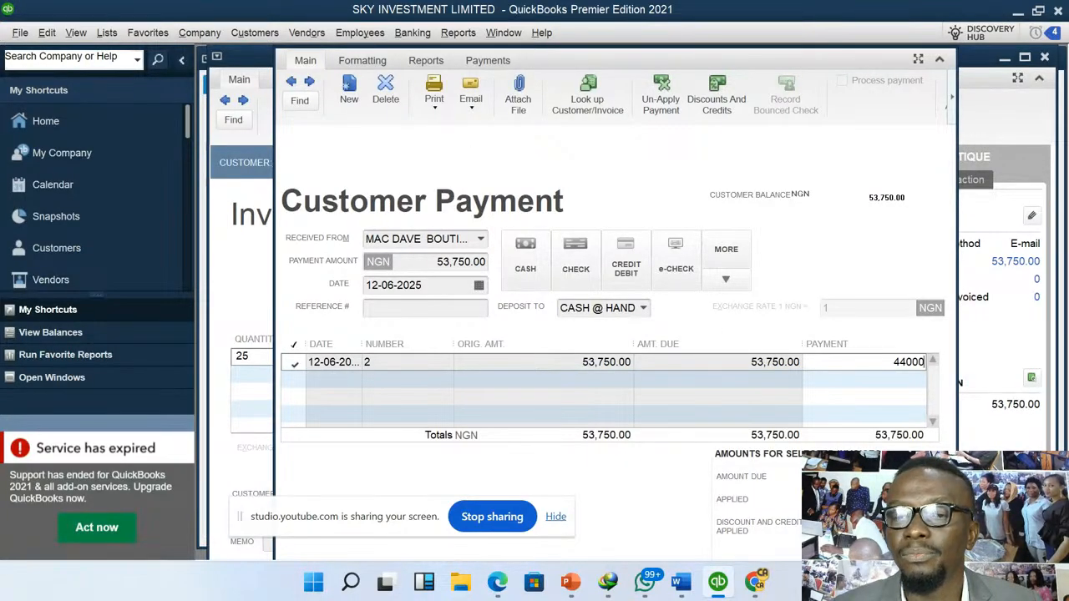
pyautogui.press('Tab')
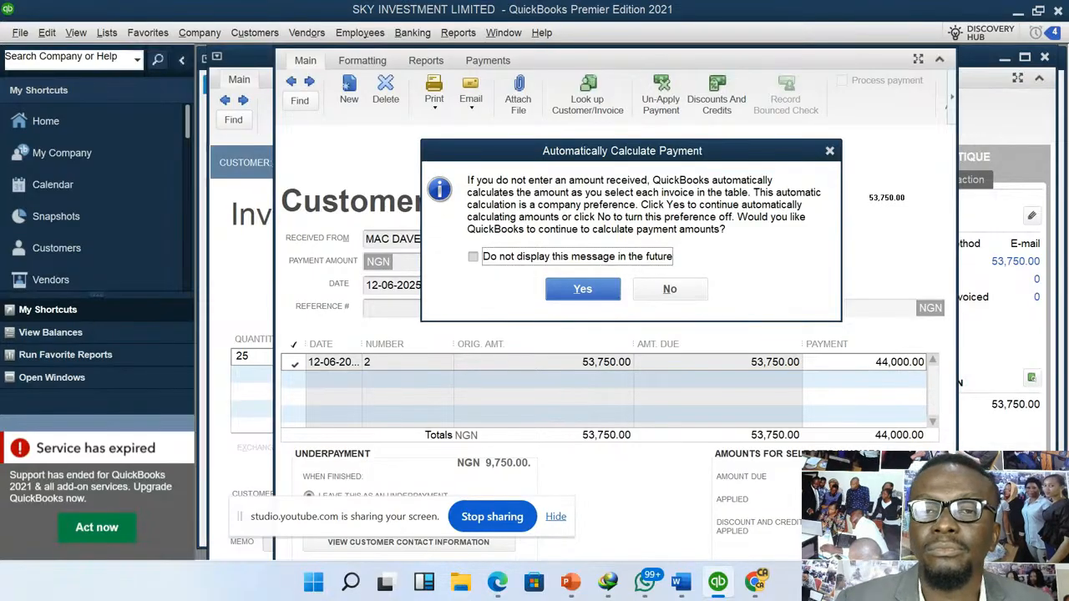
pyautogui.click(589, 289)
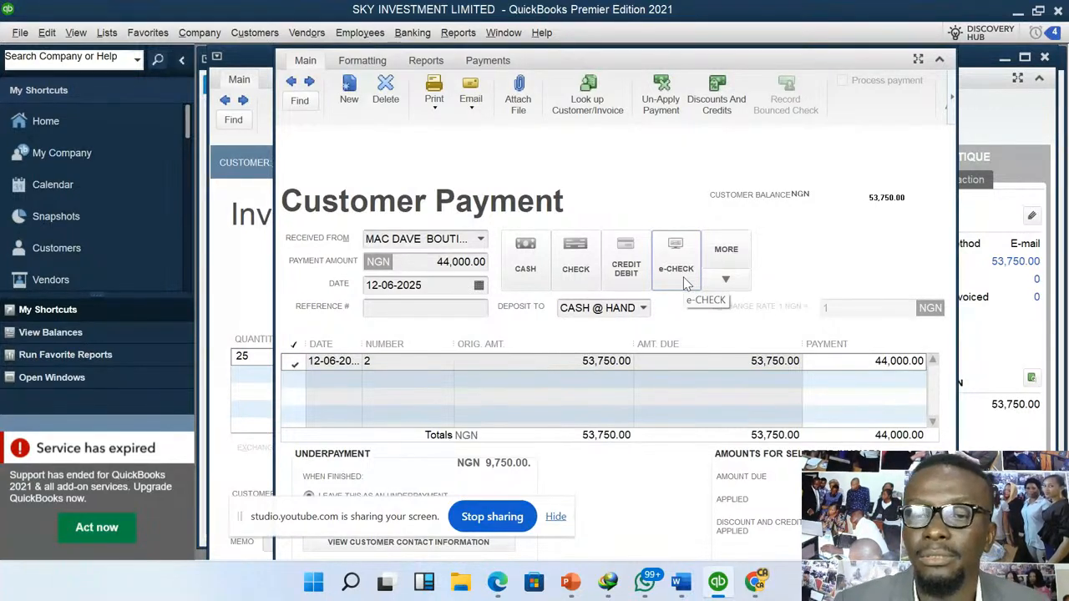
pyautogui.click(839, 361)
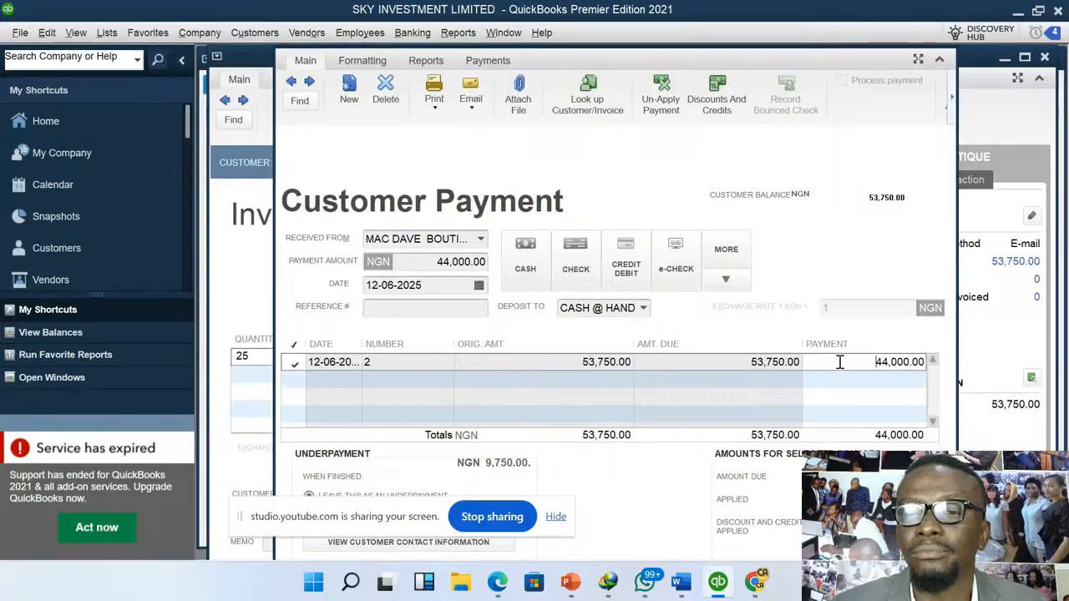
pyautogui.press('Tab')
pyautogui.press('Tab')
pyautogui.press('Tab')
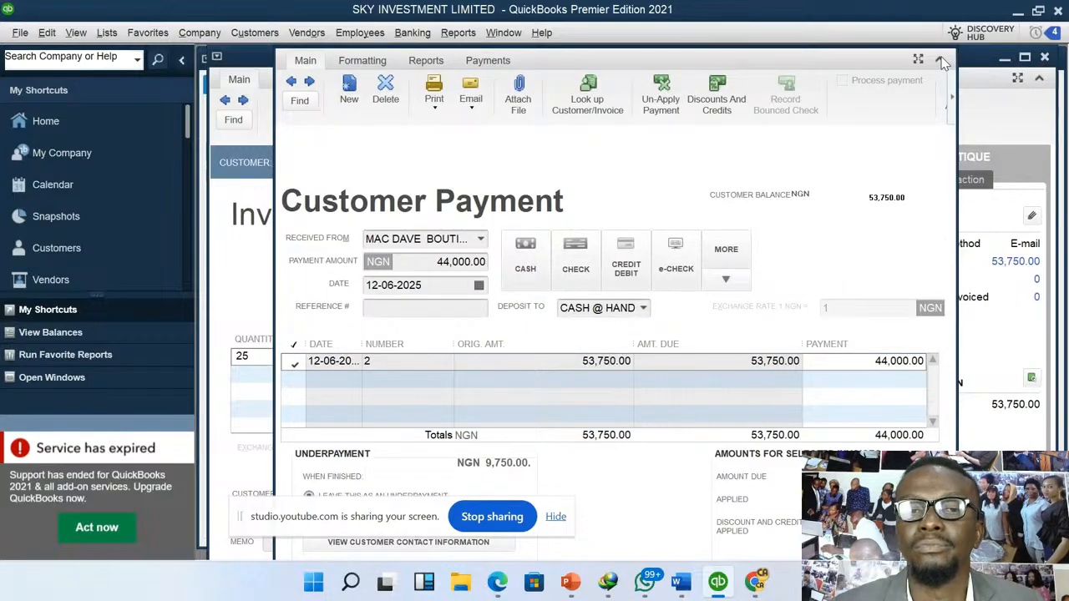
pyautogui.click(940, 61)
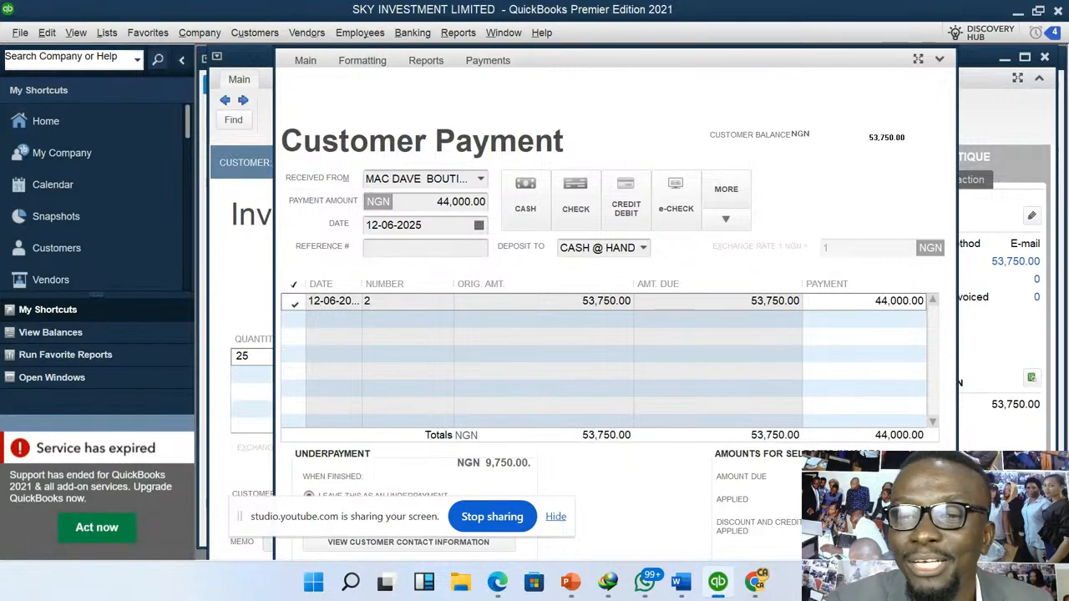
pyautogui.press('Tab')
pyautogui.press('Tab')
pyautogui.press('Tab')
pyautogui.press('Tab')
pyautogui.press('Tab')
pyautogui.press('Tab')
pyautogui.press('Tab')
pyautogui.press('Tab')
pyautogui.press('Tab')
pyautogui.press('Tab')
pyautogui.press('Tab')
pyautogui.press('Tab')
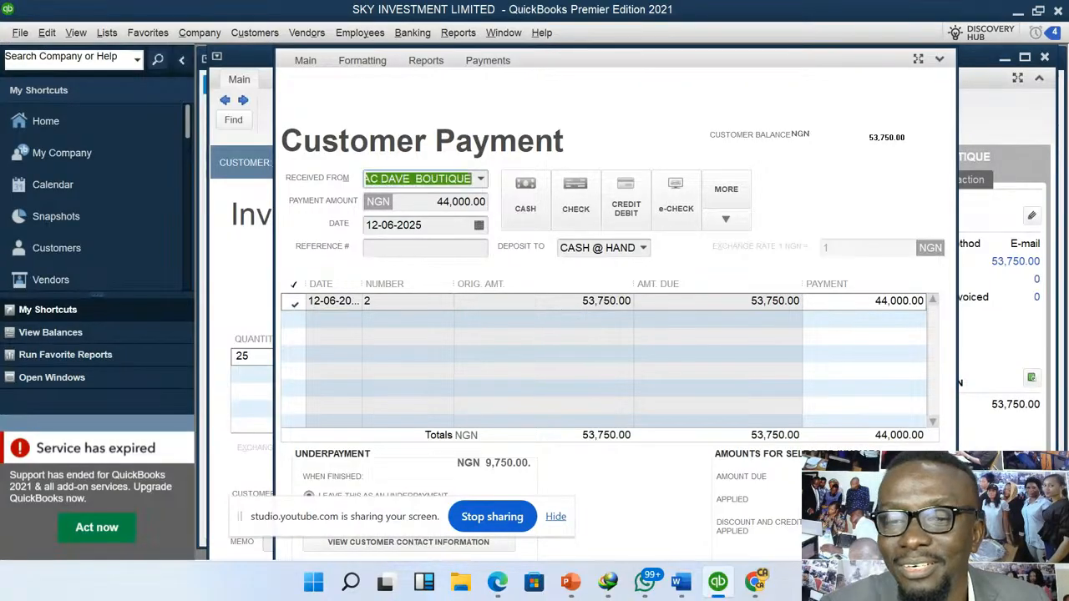
pyautogui.press('Tab')
pyautogui.press('Tab')
pyautogui.press('Tab')
pyautogui.press('Tab')
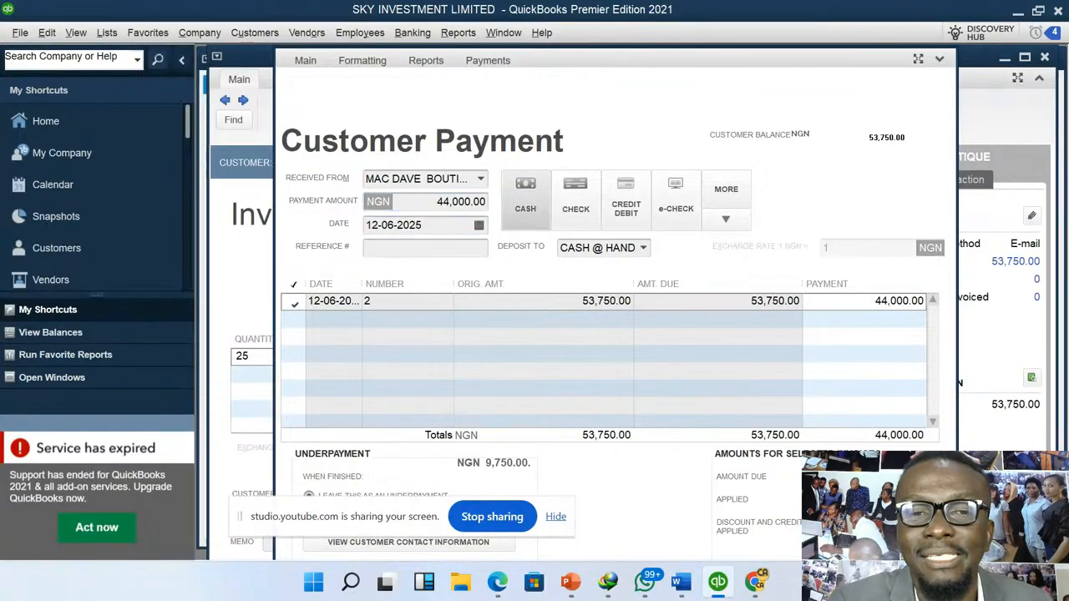
pyautogui.press('Tab')
pyautogui.press('Tab')
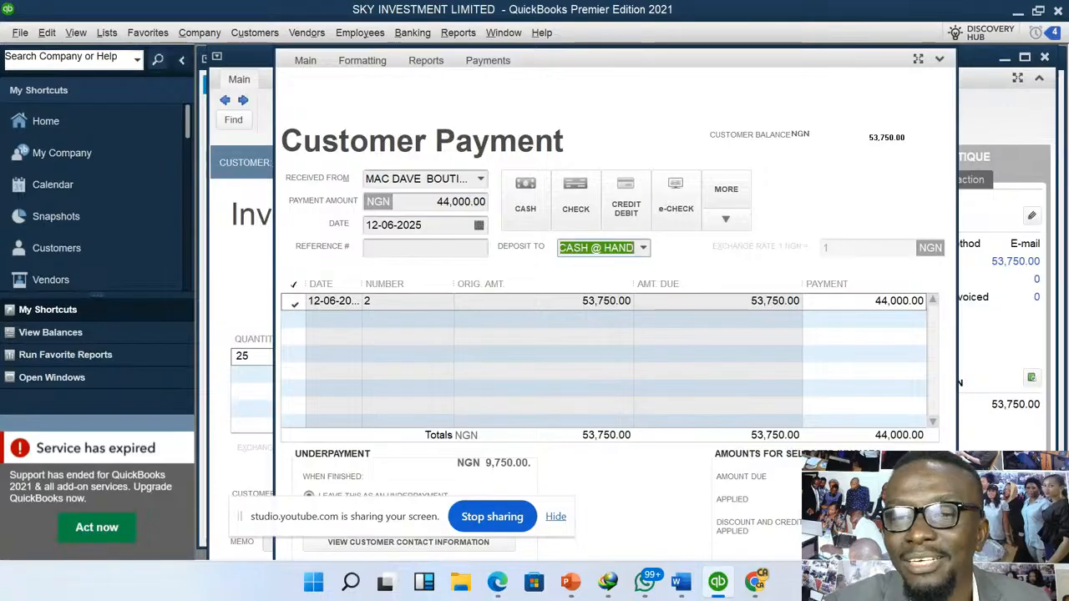
pyautogui.press('Tab')
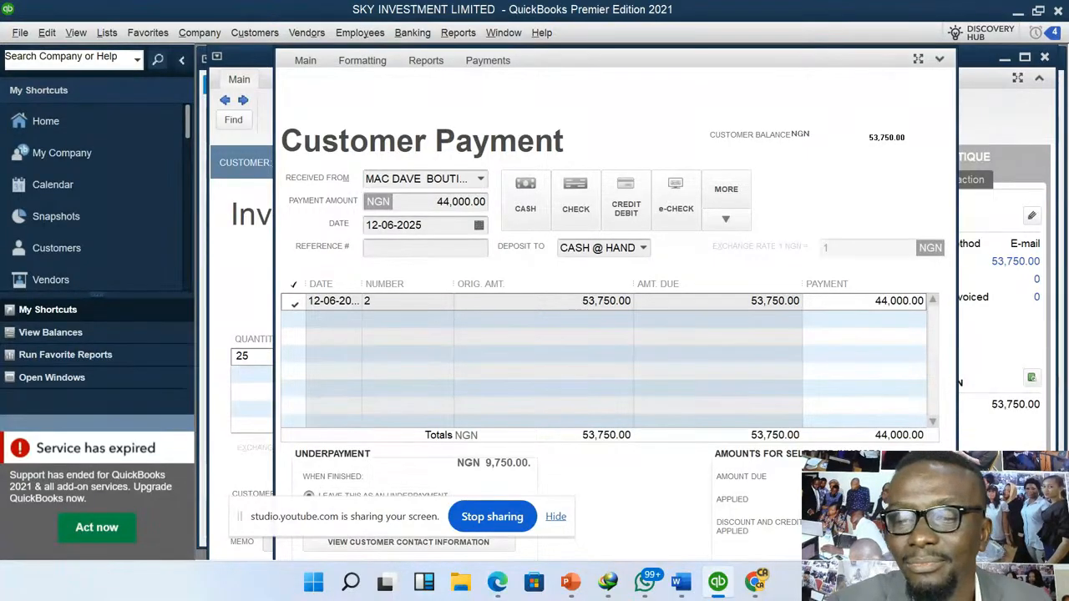
pyautogui.press('Tab')
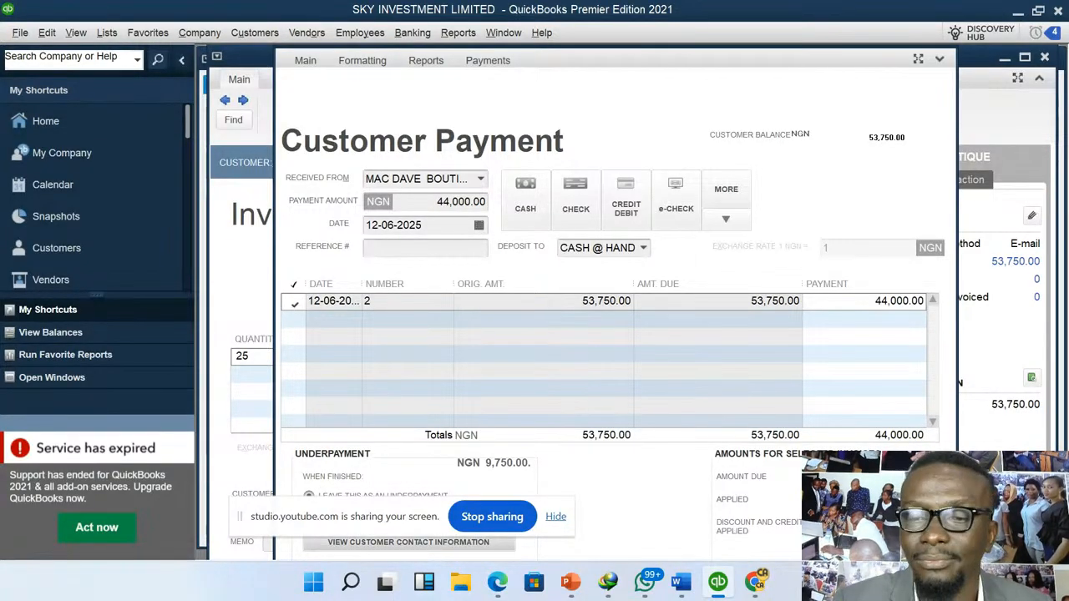
pyautogui.press('Tab')
pyautogui.press('Tab')
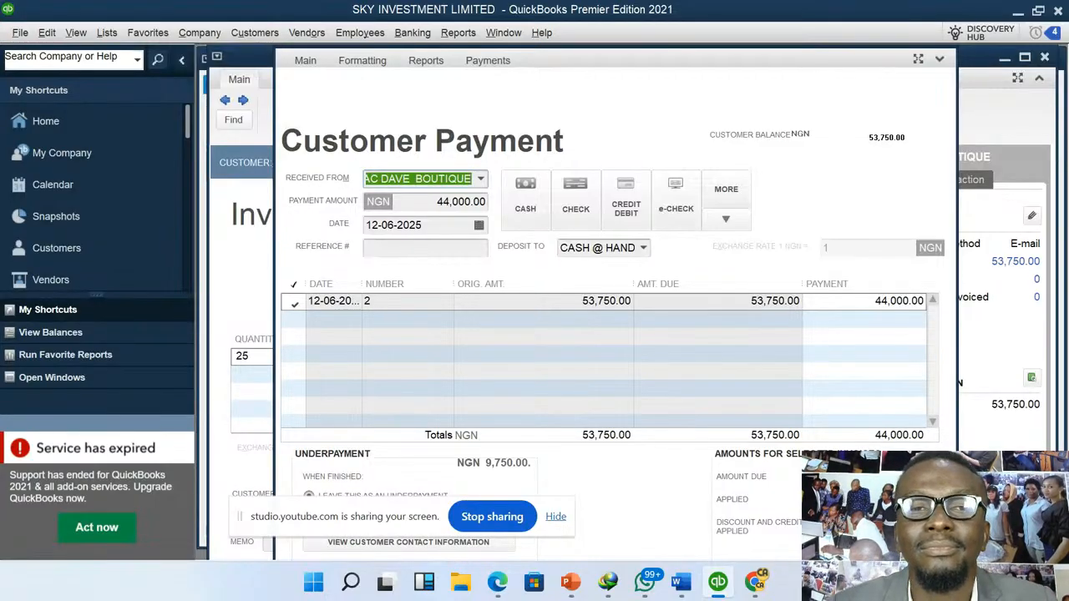
# - Expand the Customer Payment form to fill the whole program window
pyautogui.click(938, 59)
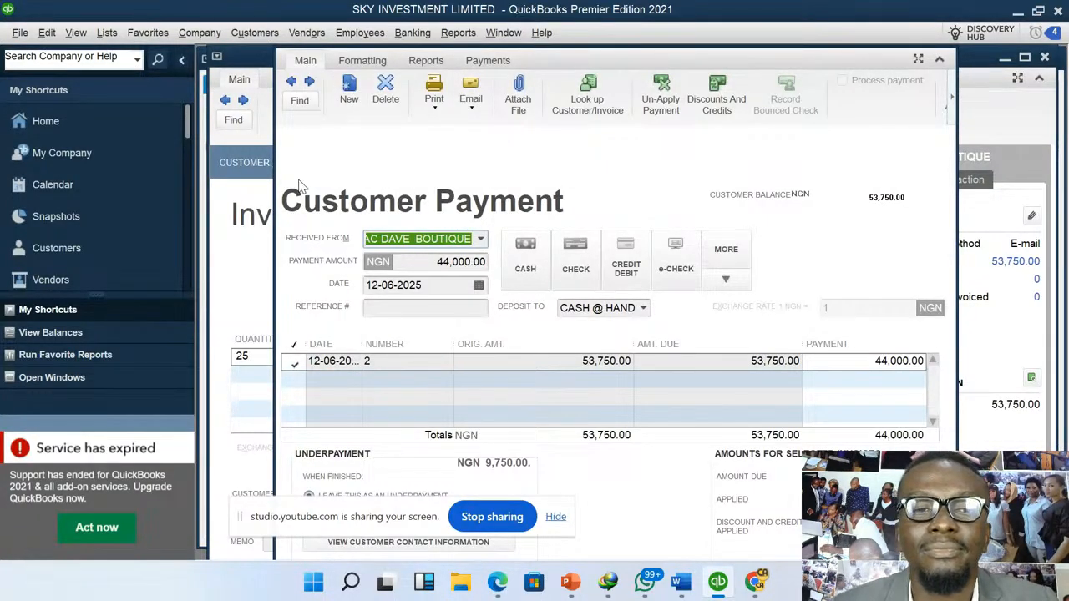
pyautogui.click(917, 61)
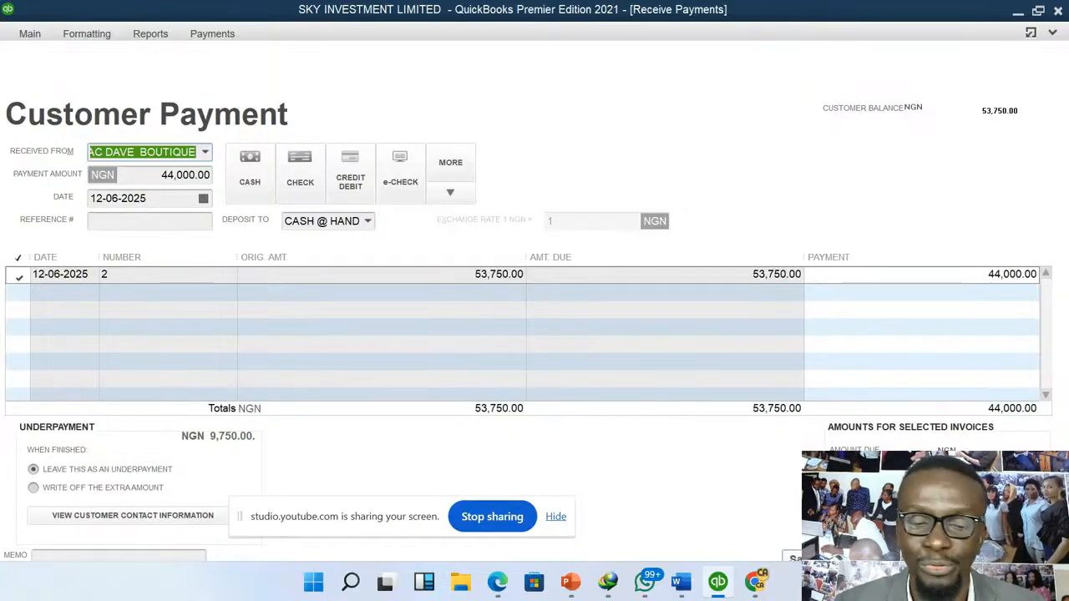
# - Record the customer payment, save and close the MAC DAVE BOUTIQUE invoice, and dismiss the chat notification
pyautogui.hotkey('alt', 's')
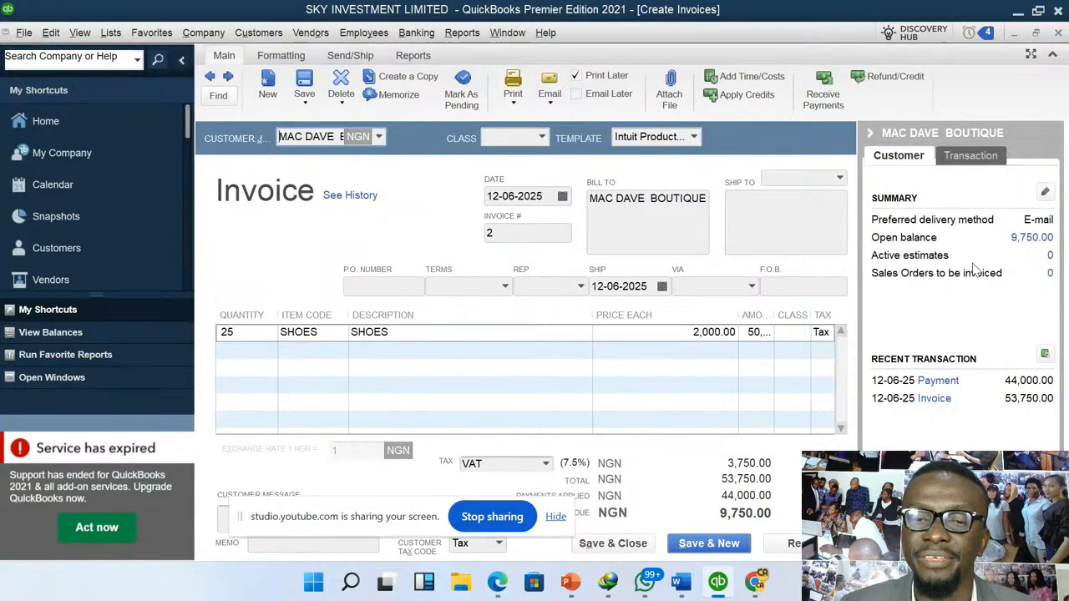
pyautogui.click(641, 548)
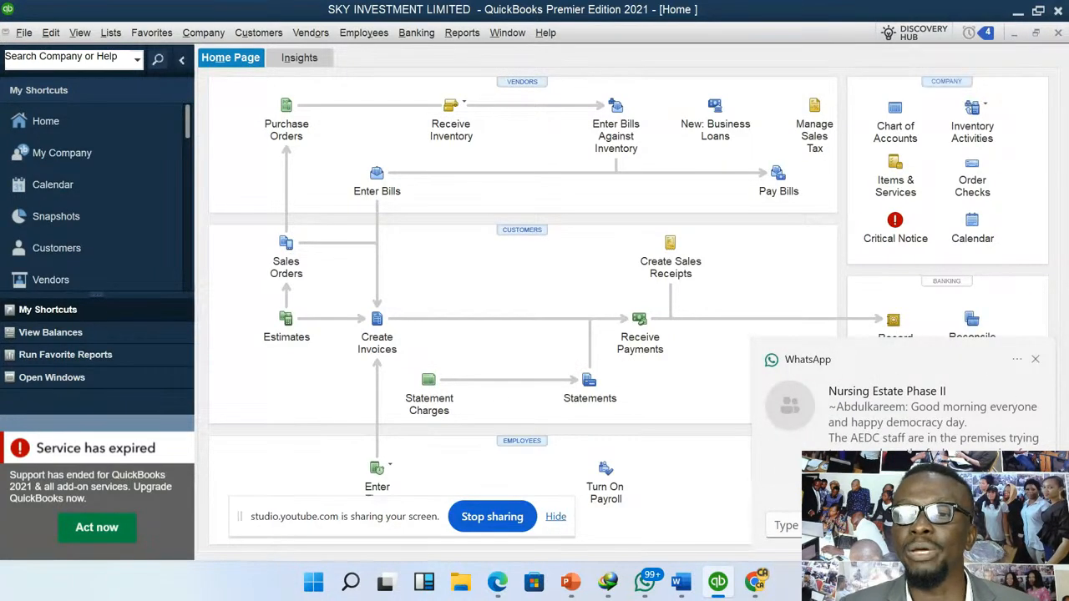
pyautogui.click(1036, 360)
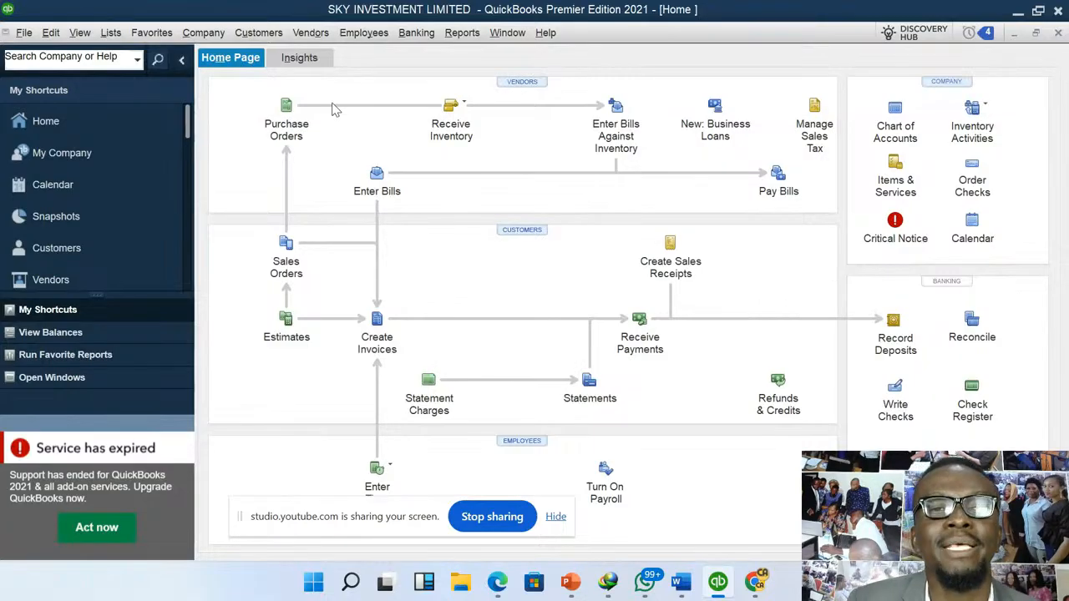
# - Start a new sales receipt with no customer account selected and enter "Customer" as the sold-to text
pyautogui.click(270, 36)
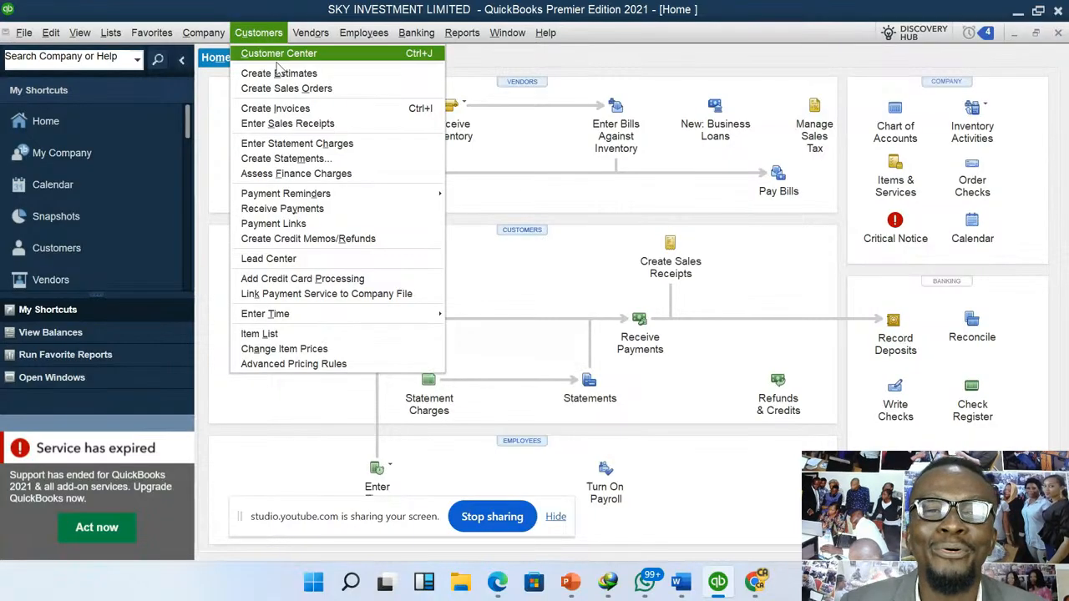
pyautogui.click(288, 123)
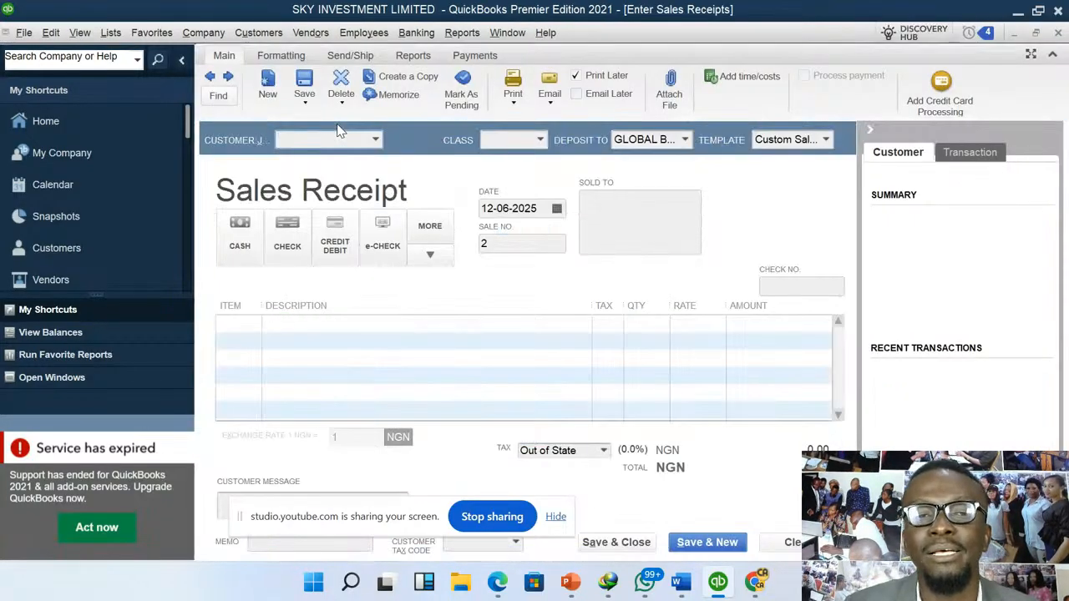
pyautogui.click(377, 140)
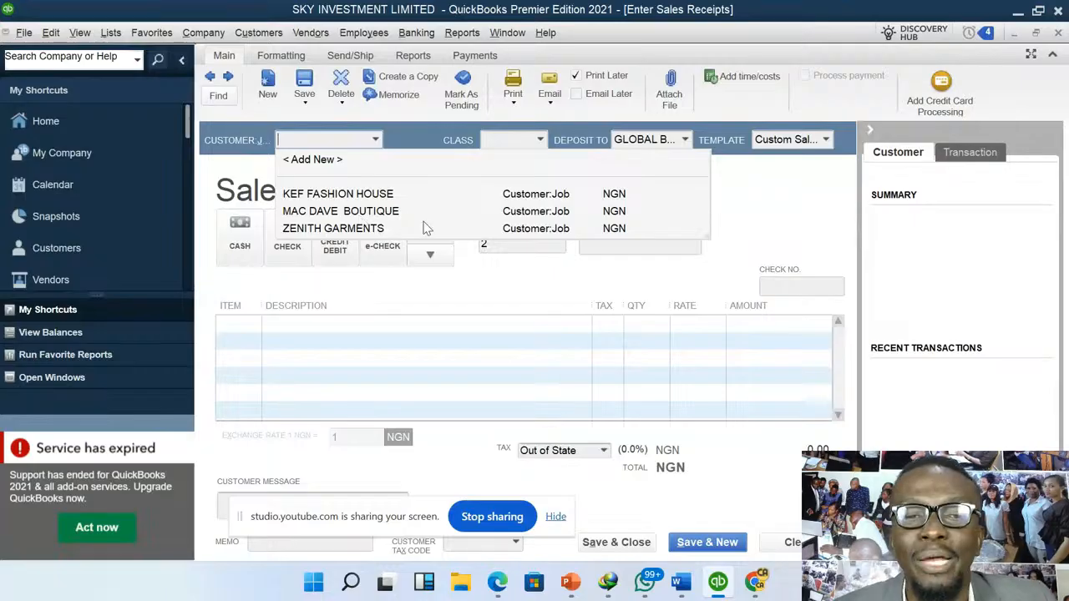
pyautogui.click(785, 199)
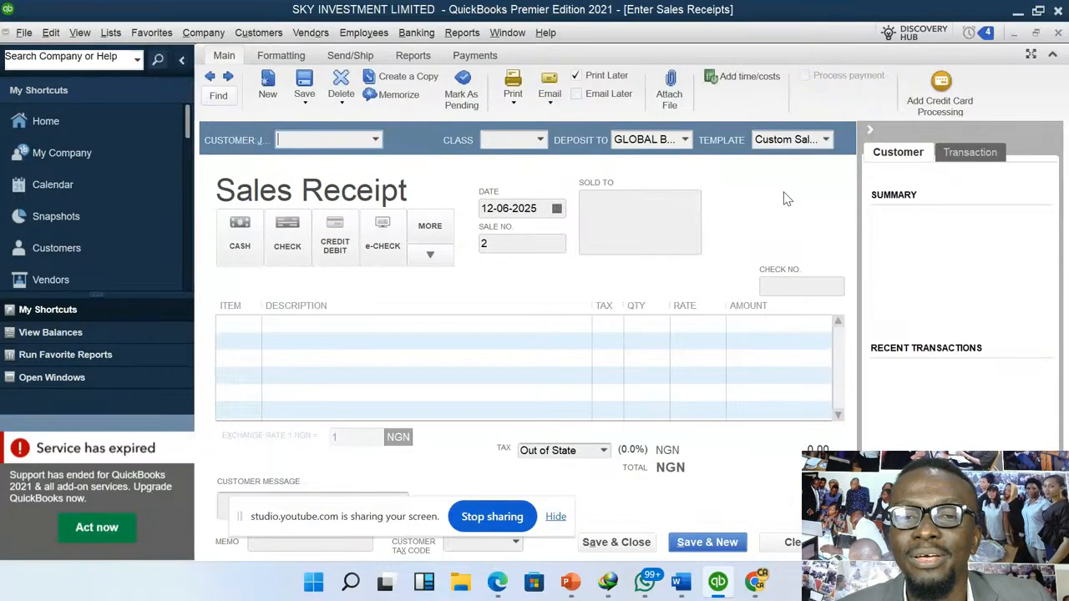
pyautogui.click(616, 199)
pyautogui.write('C')
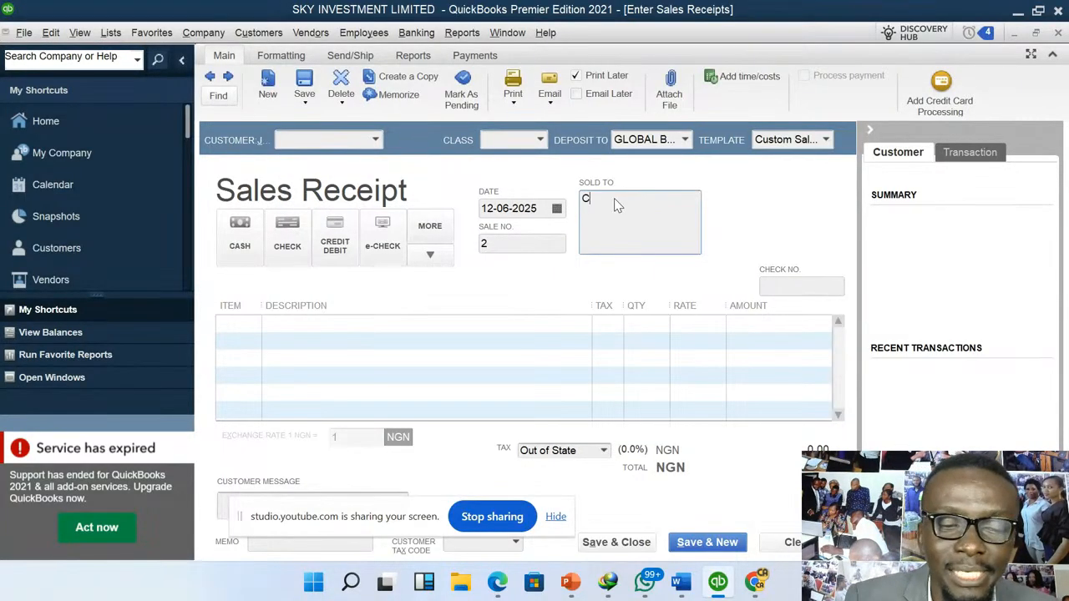
pyautogui.write('ustomer')
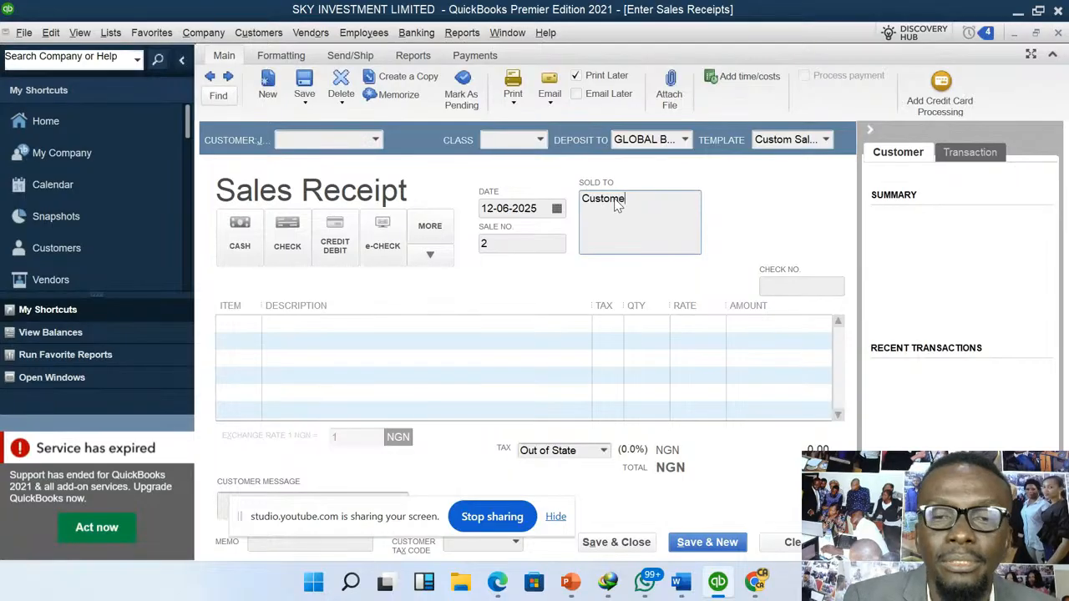
# - Add 5 units of HANDBAG to the sales receipt and apply VAT as its tax
pyautogui.click(257, 323)
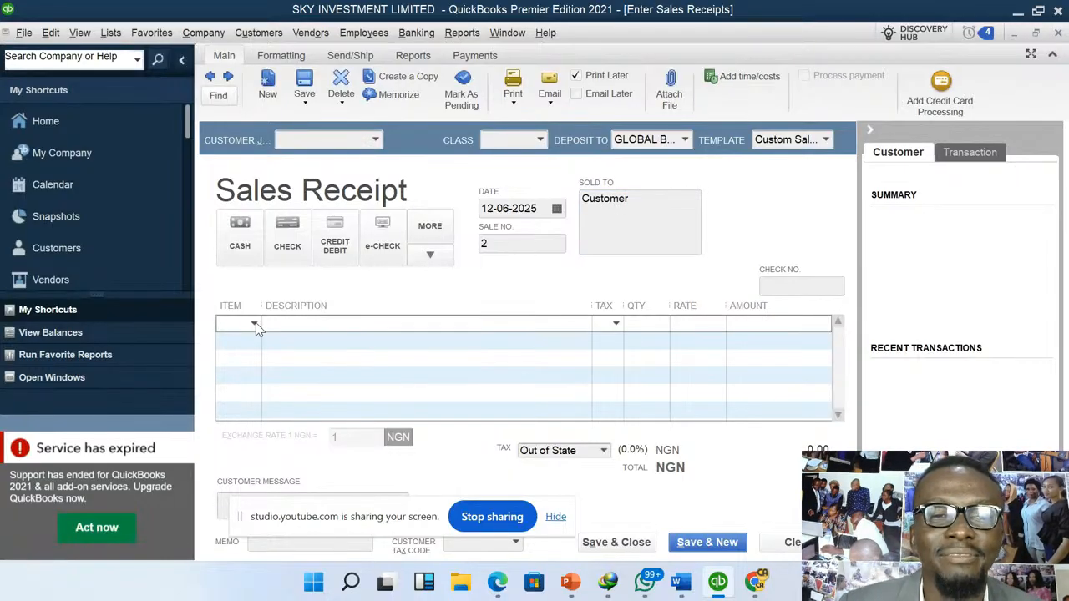
pyautogui.click(255, 325)
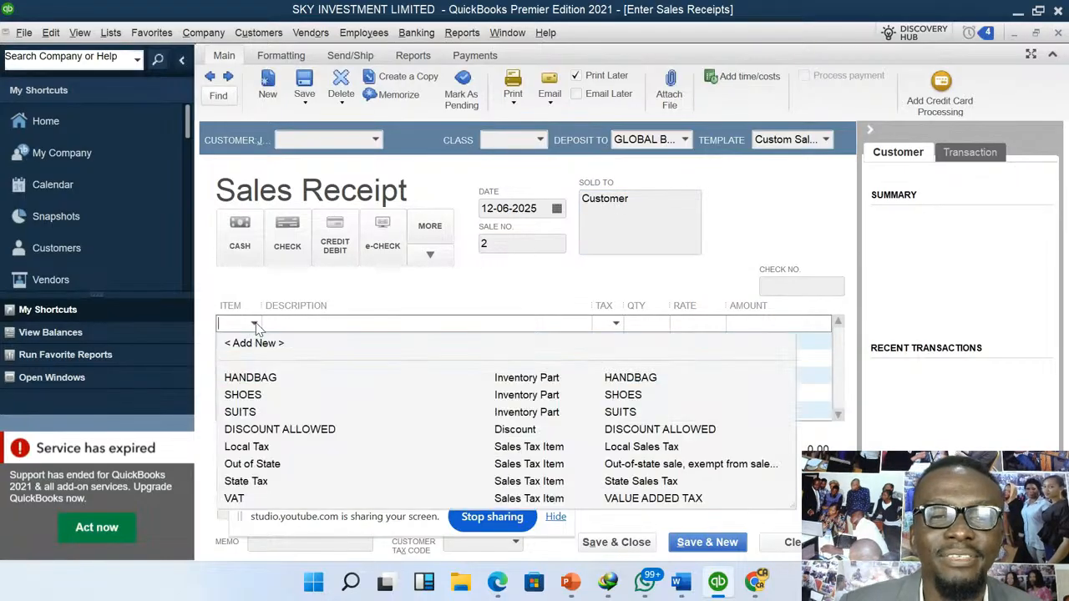
pyautogui.click(262, 385)
pyautogui.click(661, 330)
pyautogui.write('5')
pyautogui.press('Tab')
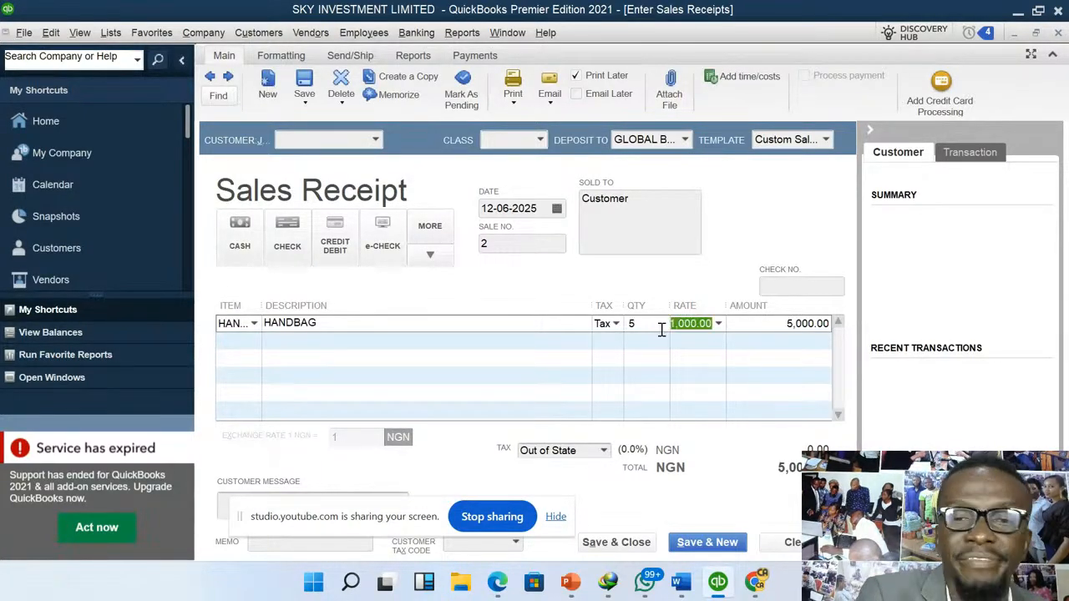
pyautogui.click(605, 452)
pyautogui.click(511, 555)
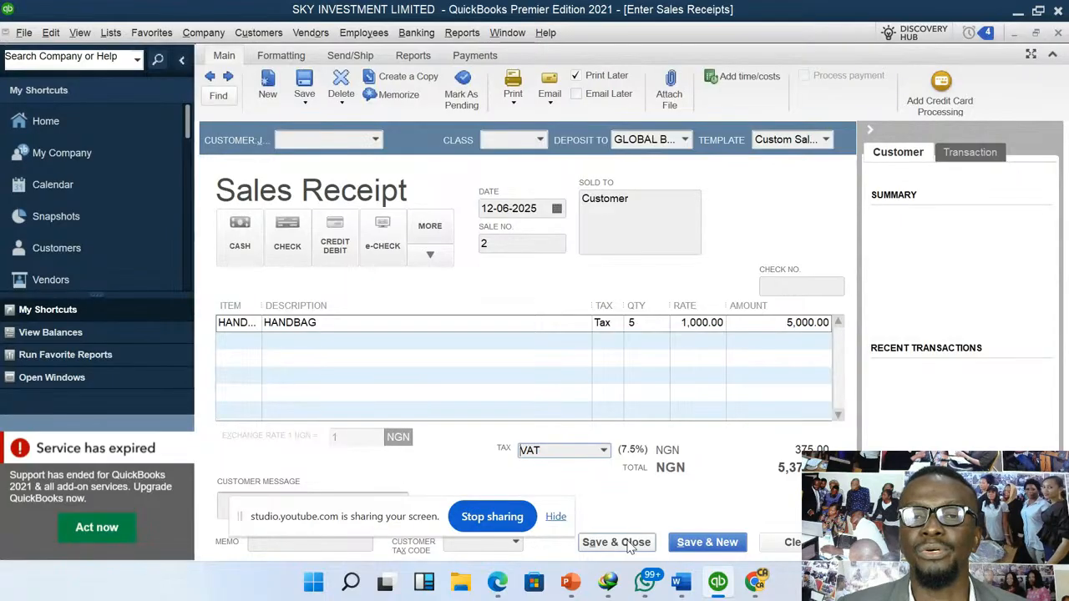
# - Deposit the HANDBAG sale to CASH @ HAND, then save and close the receipt without assigning a class
pyautogui.click(685, 141)
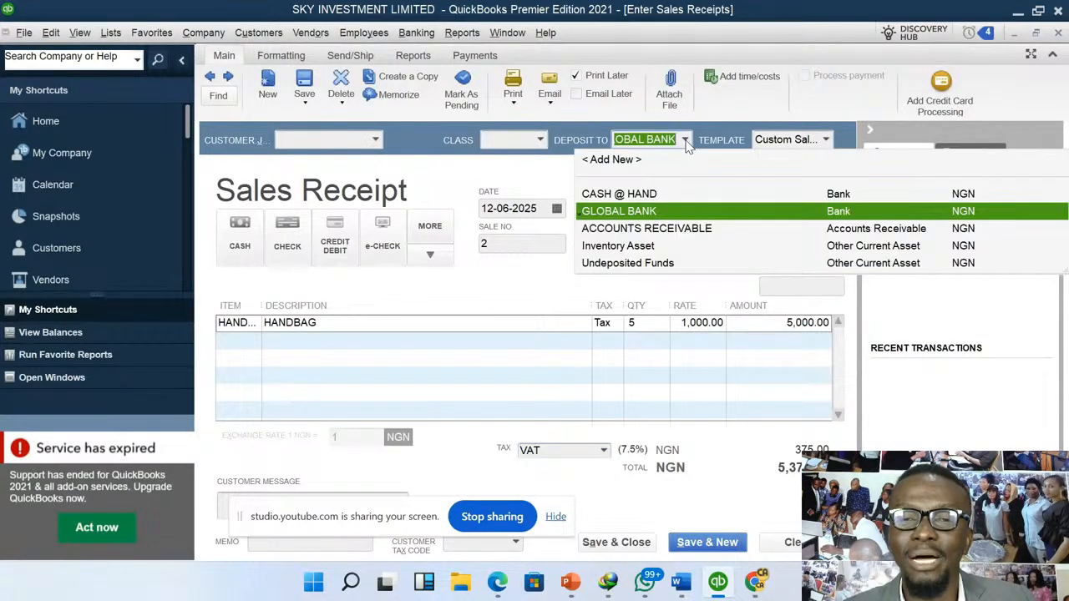
pyautogui.click(644, 194)
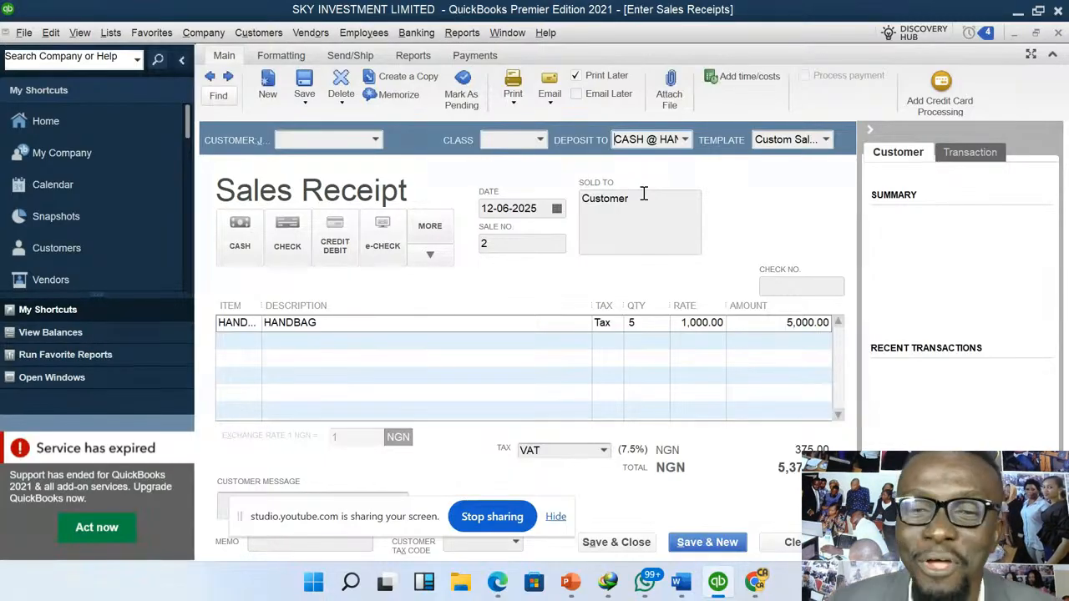
pyautogui.click(624, 545)
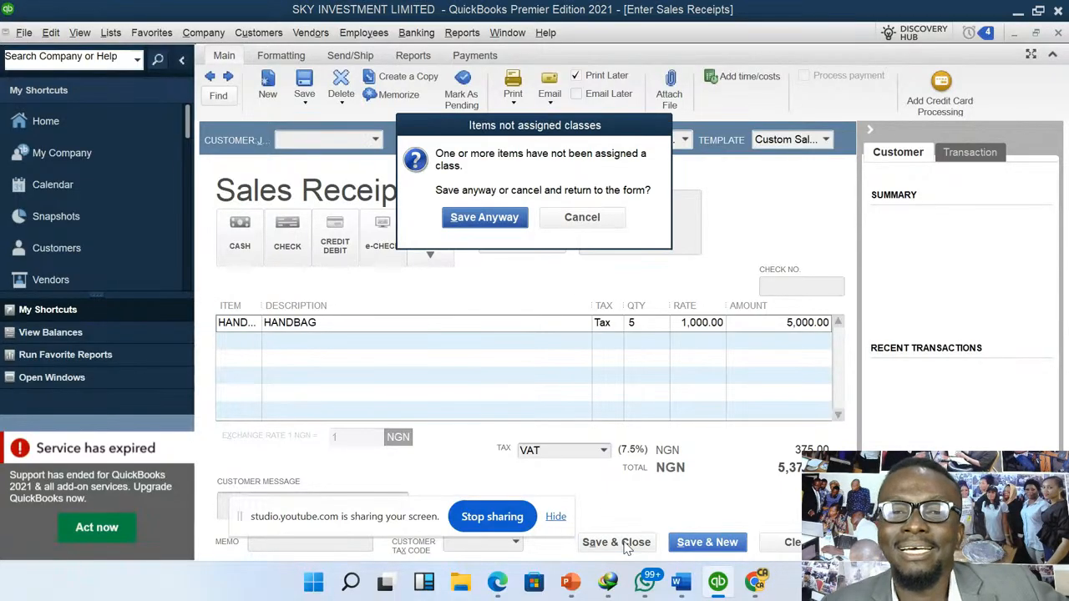
pyautogui.click(504, 227)
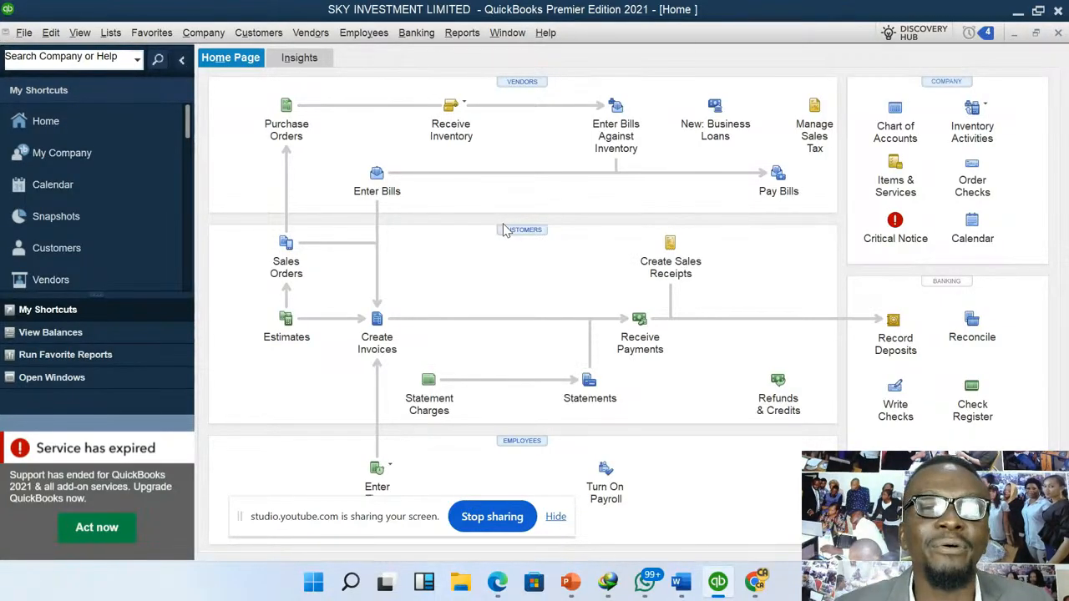
# - Pay 47,500 of the MORGAN DESGINERS bill from GLOBAL BANK and close the payment summary
pyautogui.click(310, 37)
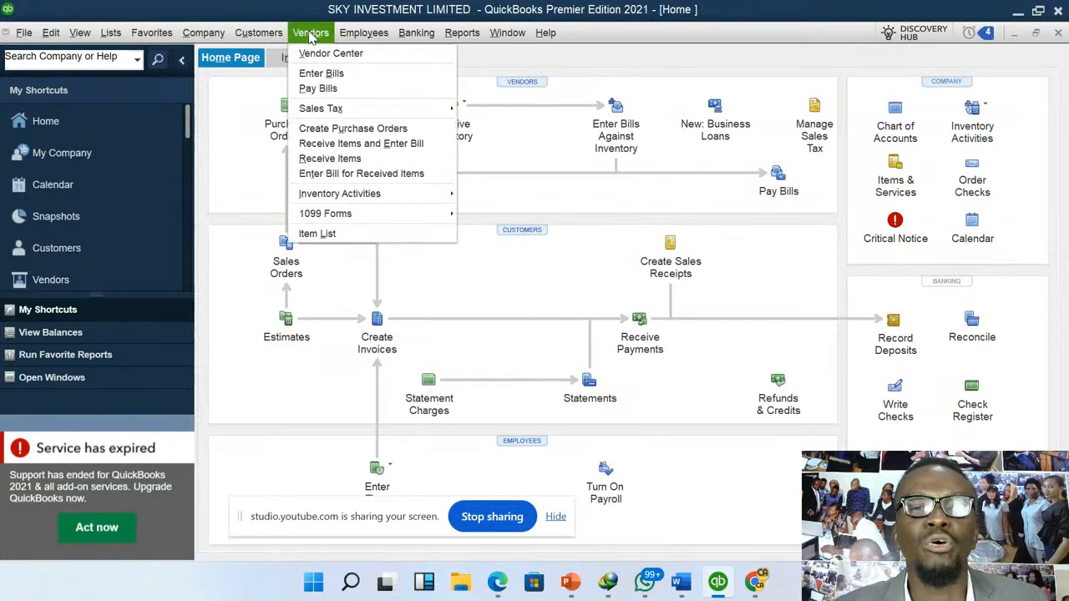
pyautogui.click(332, 89)
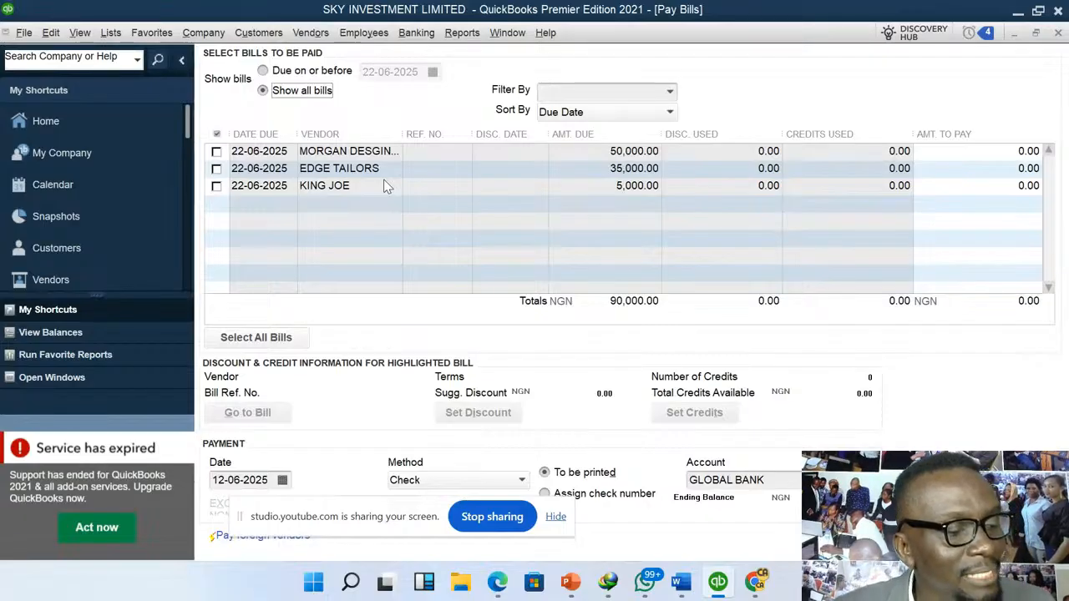
pyautogui.click(216, 151)
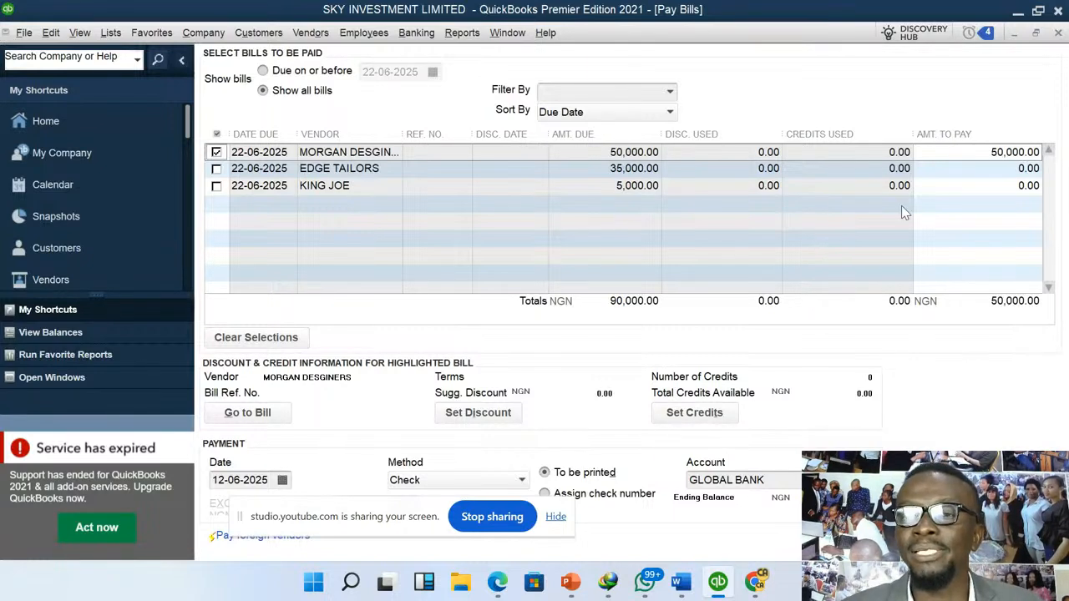
pyautogui.click(990, 155)
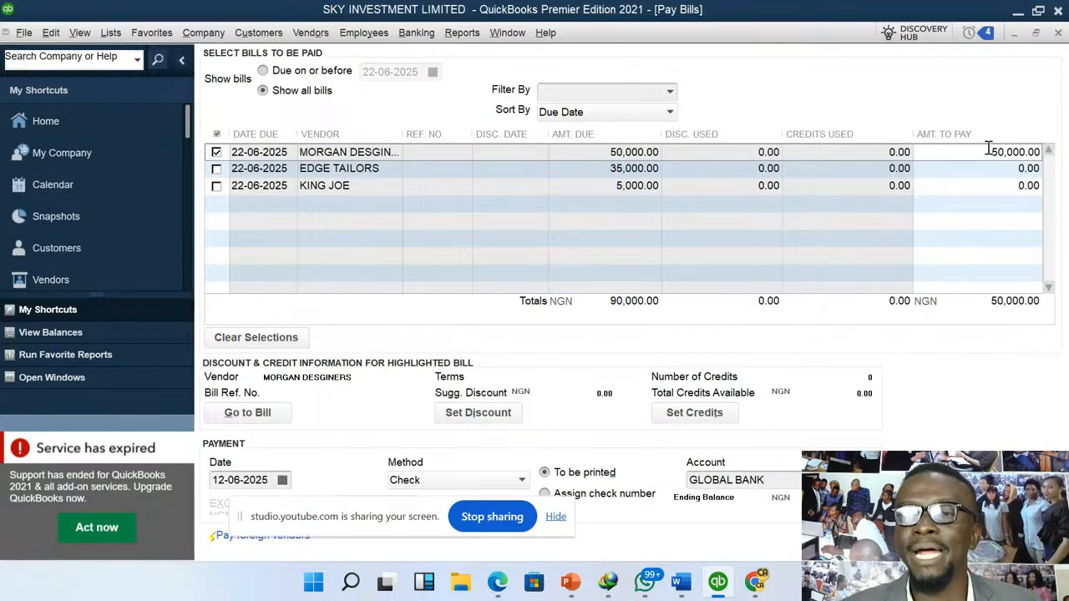
pyautogui.doubleClick(988, 151)
pyautogui.write('4')
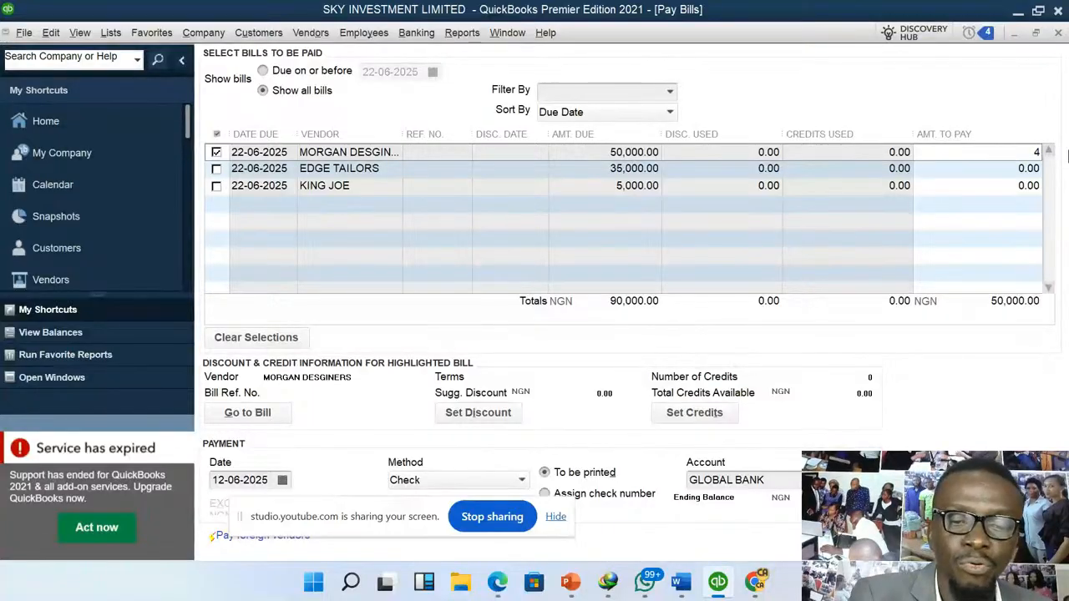
pyautogui.write('7,500')
pyautogui.press('Tab')
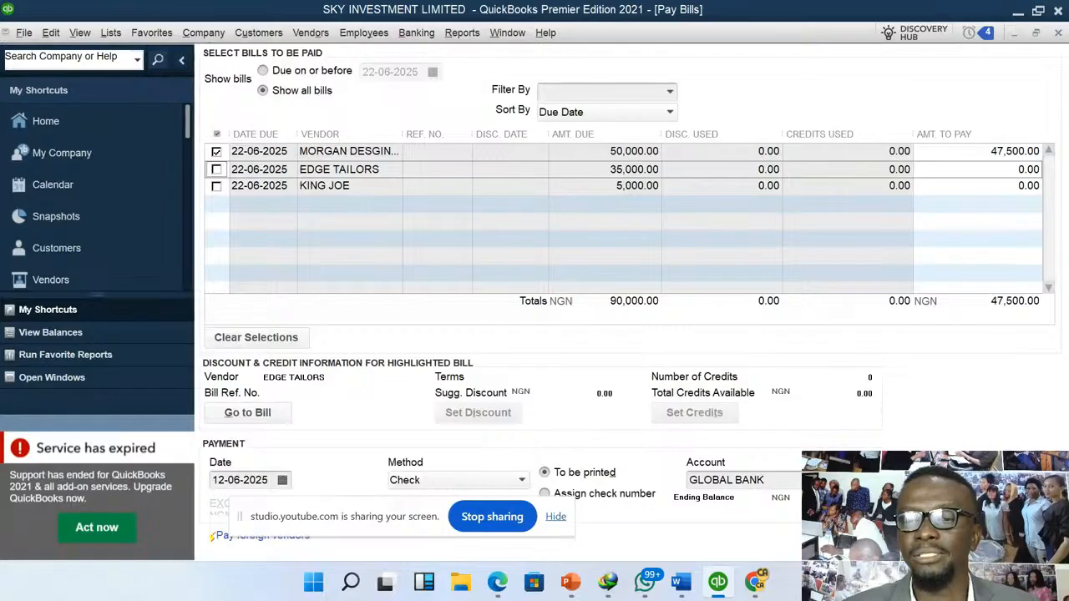
pyautogui.click(927, 536)
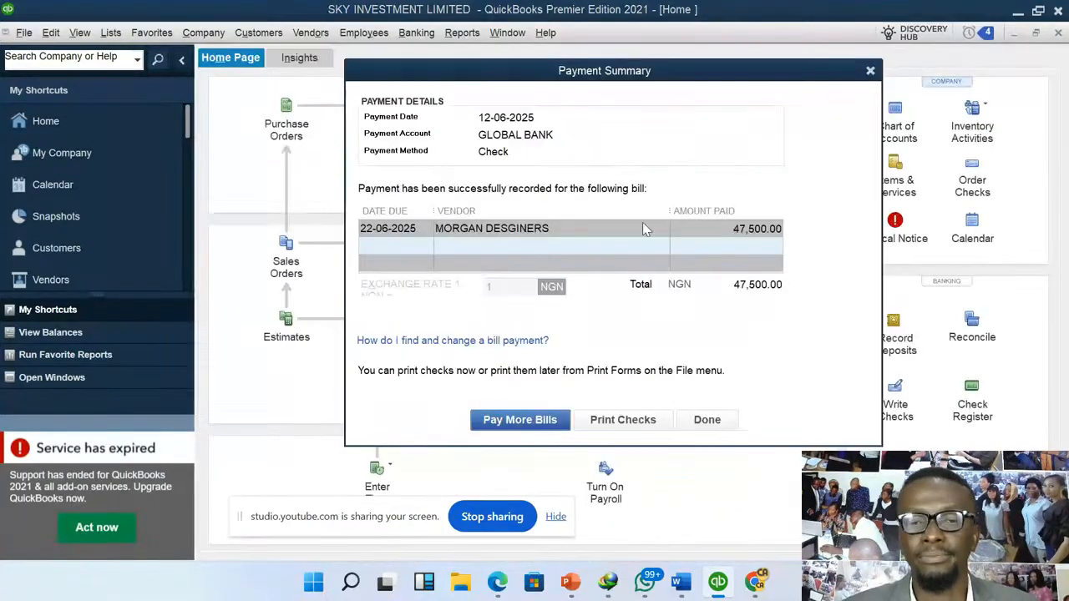
pyautogui.click(706, 420)
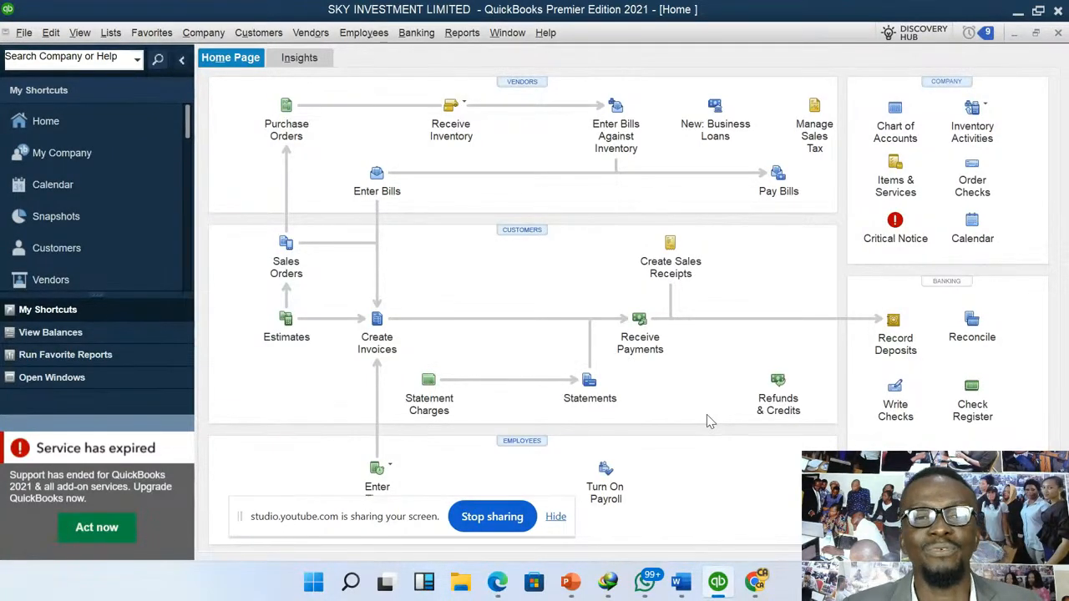
# - Select the EDGE TAILORS bill for payment and set its amount to pay to 30,000
pyautogui.click(316, 37)
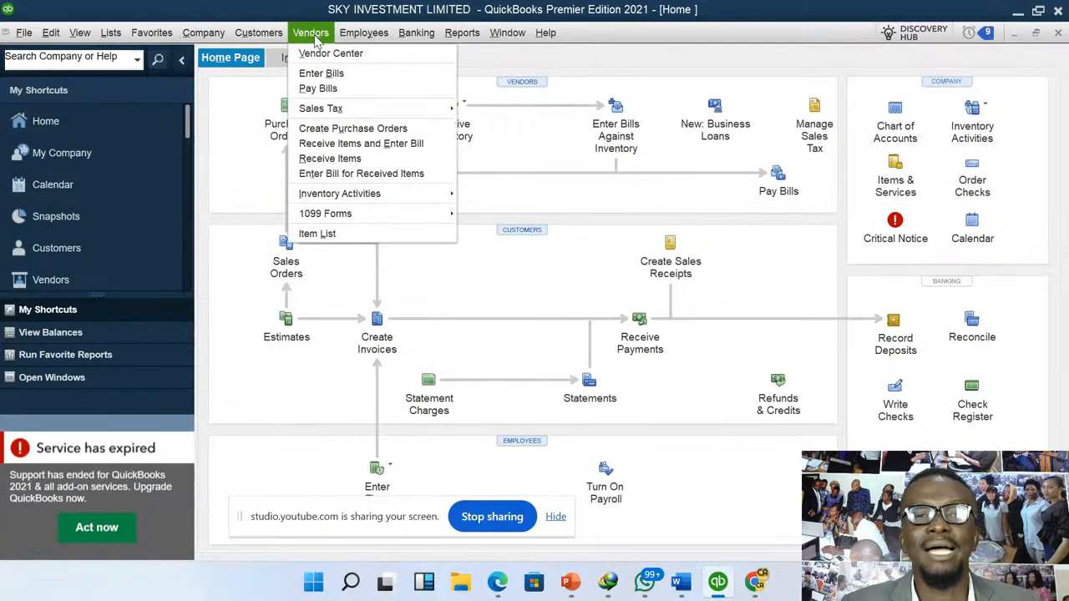
pyautogui.click(321, 90)
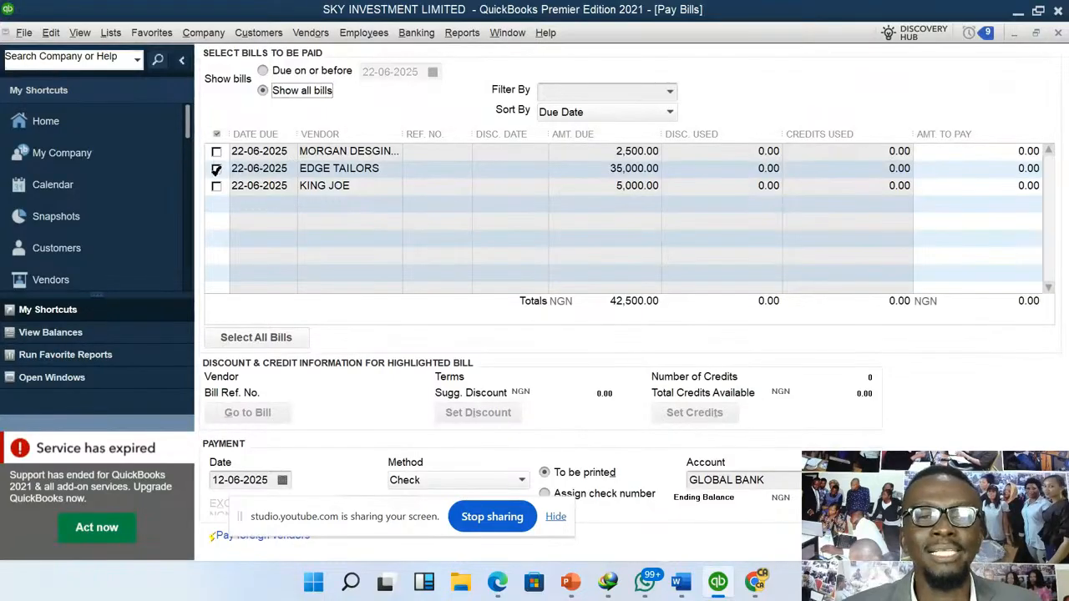
pyautogui.click(216, 169)
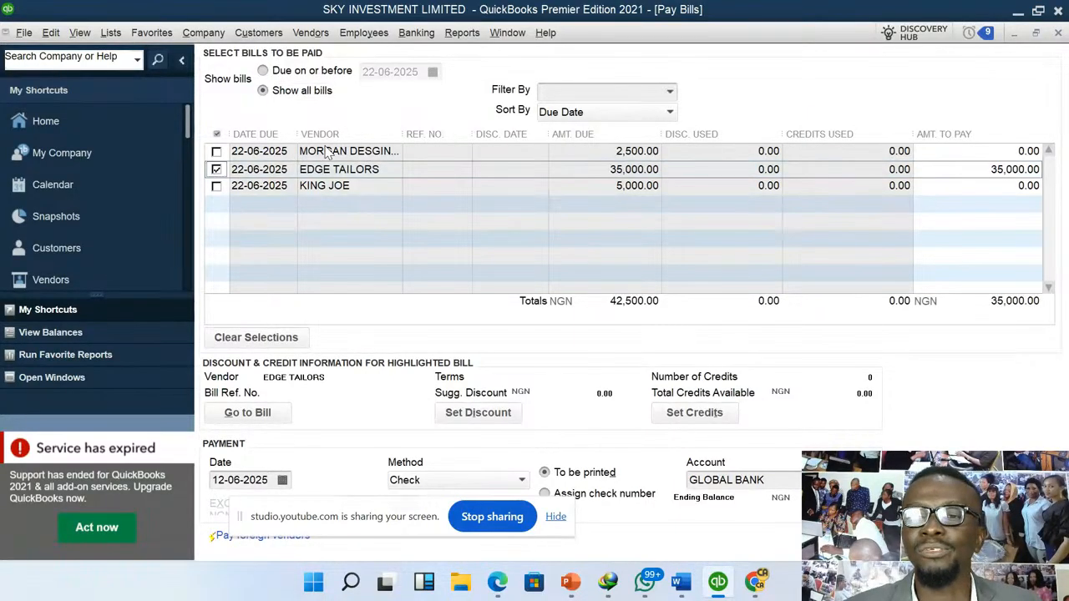
pyautogui.click(980, 169)
pyautogui.write('30000')
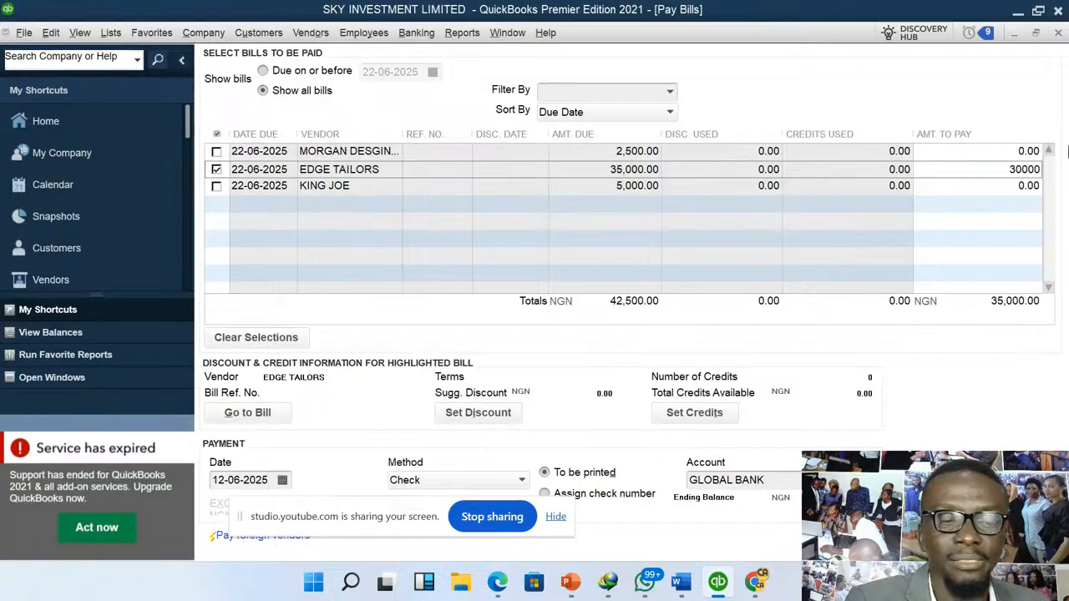
pyautogui.press('Tab')
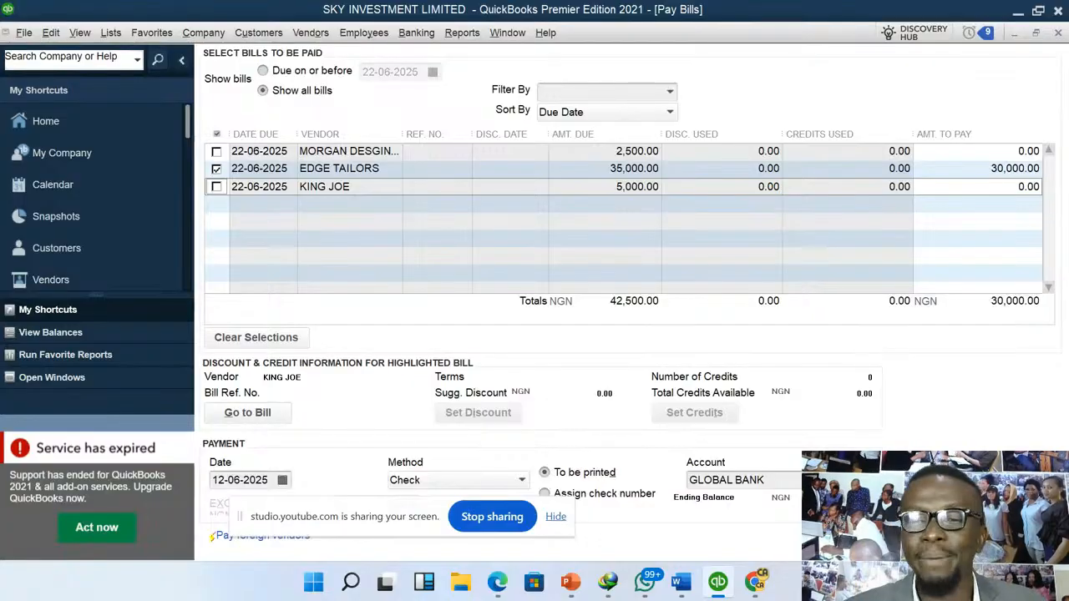
# - Pay the selected EDGE TAILORS bill from the CASH @ HAND account and close the payment summary
pyautogui.click(841, 480)
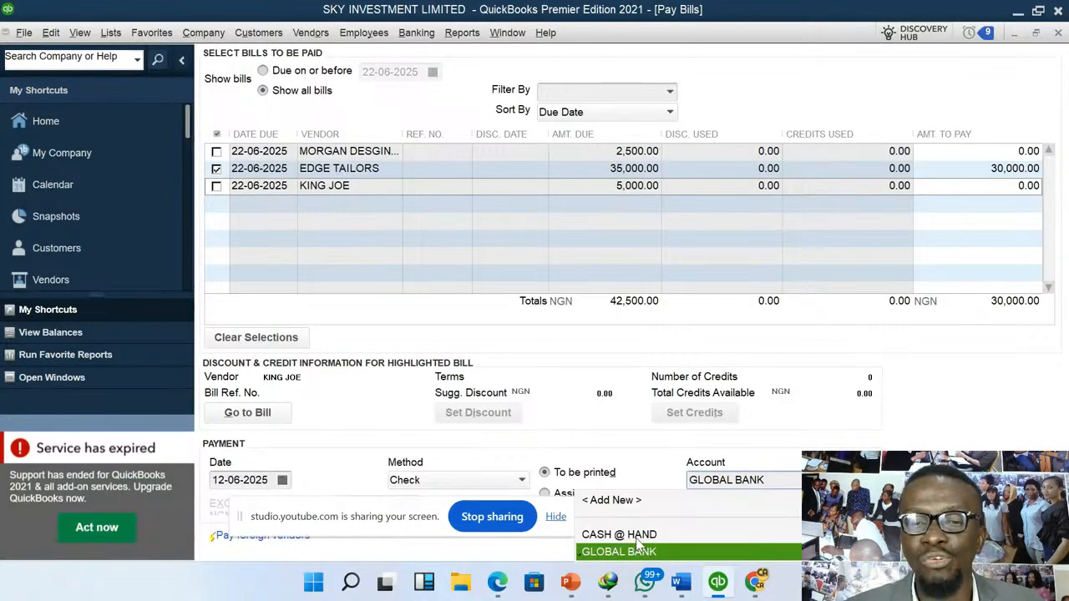
pyautogui.click(842, 480)
pyautogui.click(842, 480)
pyautogui.click(643, 536)
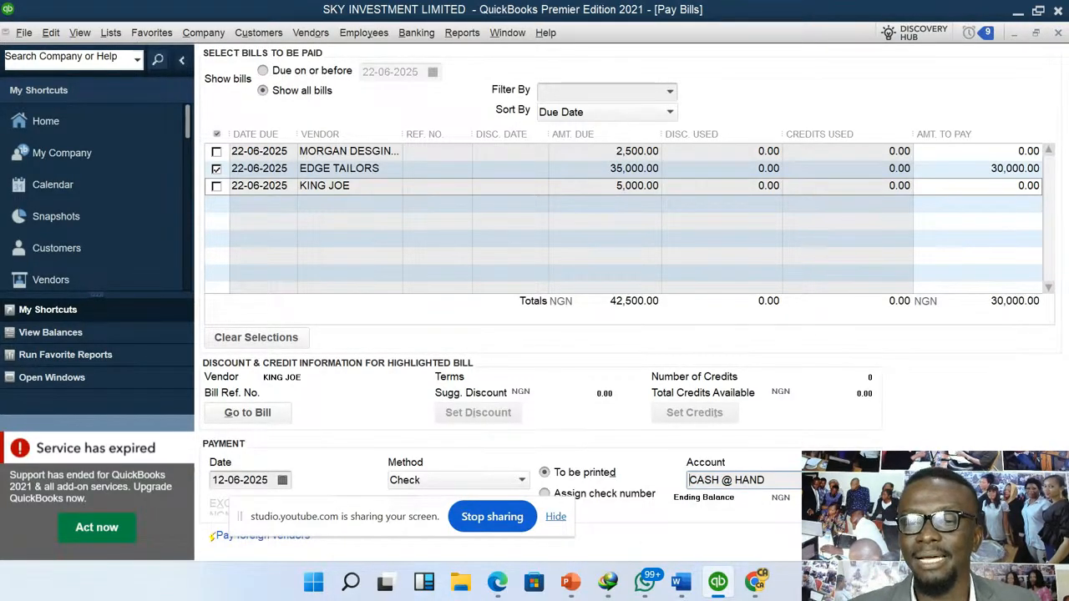
pyautogui.click(928, 541)
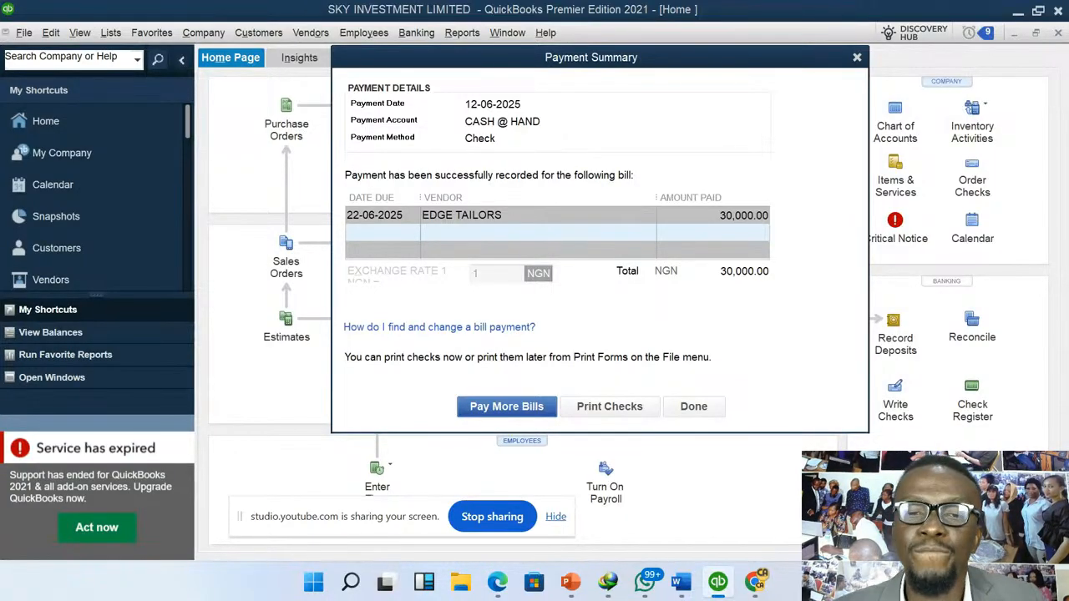
pyautogui.click(702, 408)
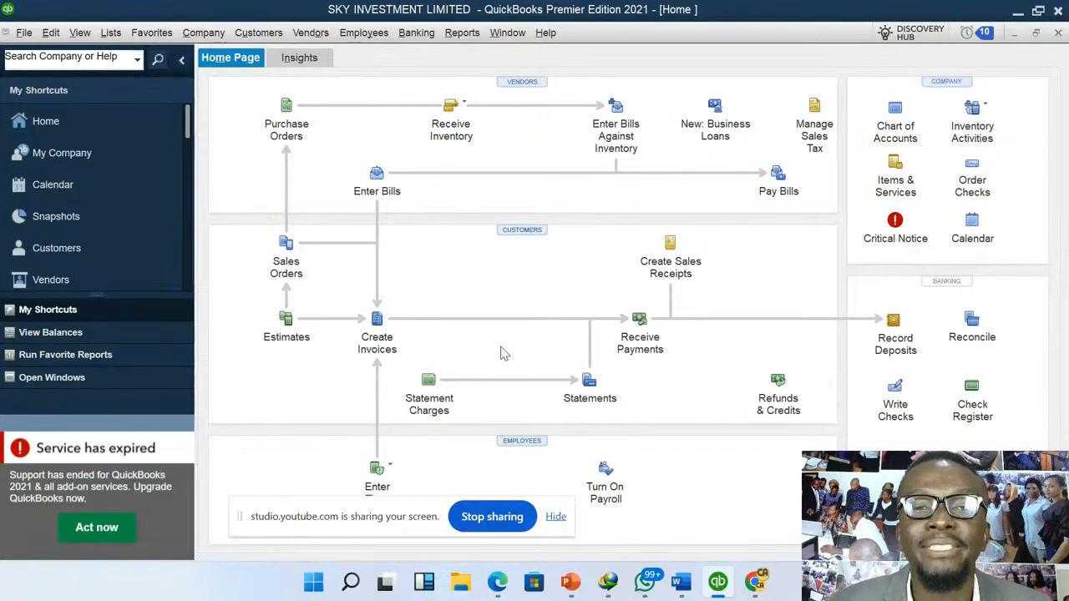
# - Pay the 5,000 KING JOE bill in full from CASH @ HAND, then close the payment summary and dismiss the chat notification
pyautogui.click(311, 35)
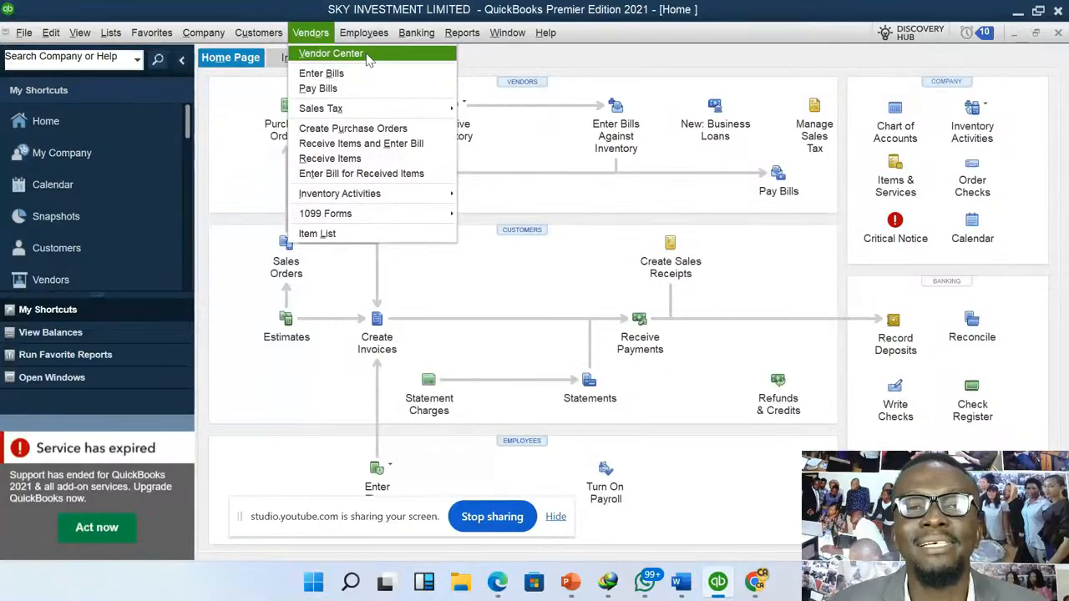
pyautogui.click(349, 90)
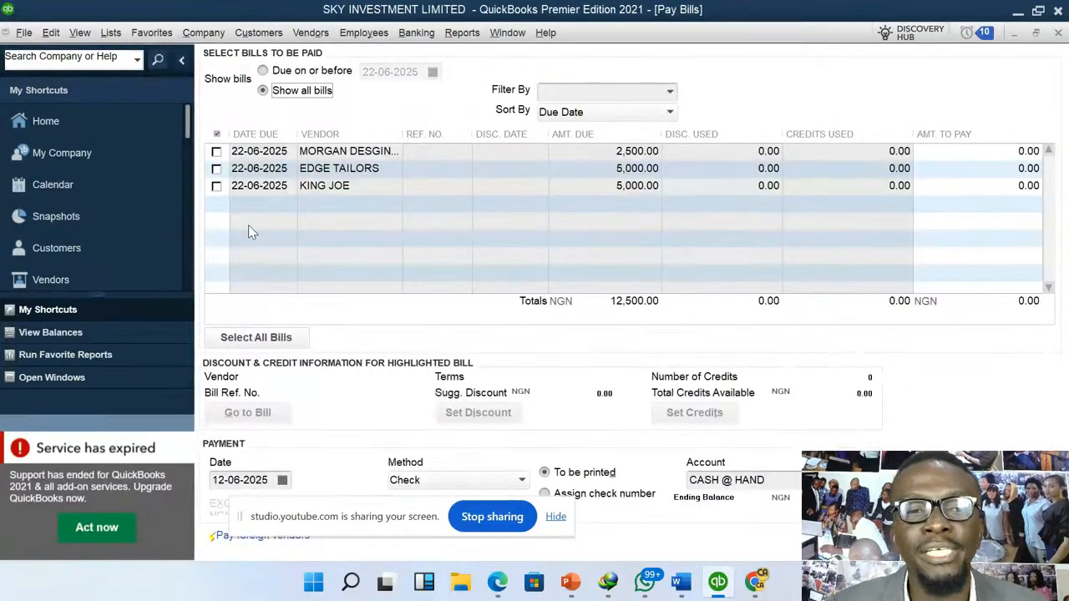
pyautogui.click(216, 187)
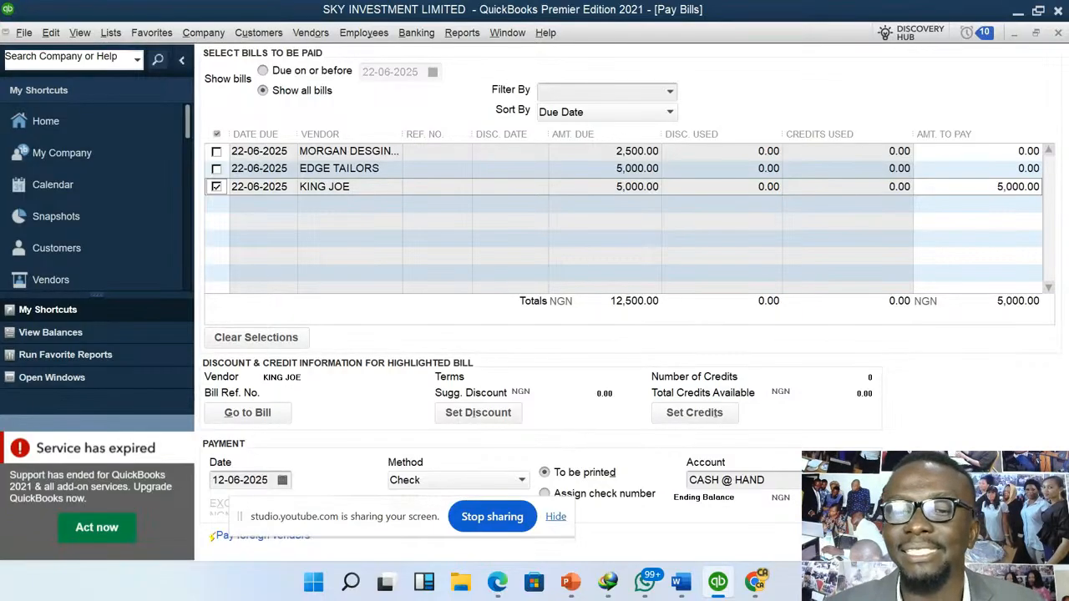
pyautogui.click(925, 541)
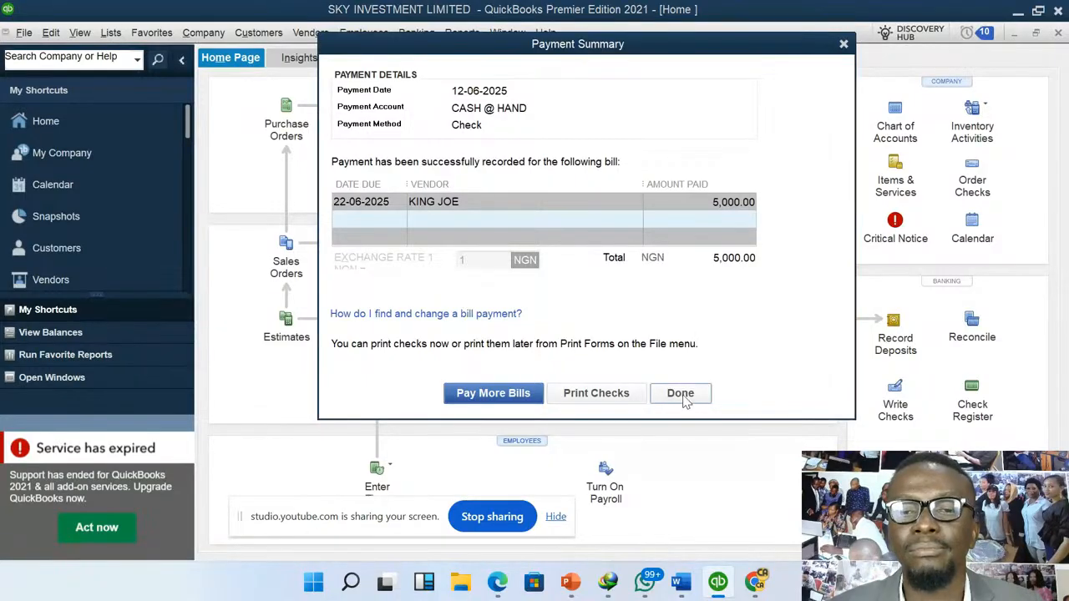
pyautogui.click(694, 398)
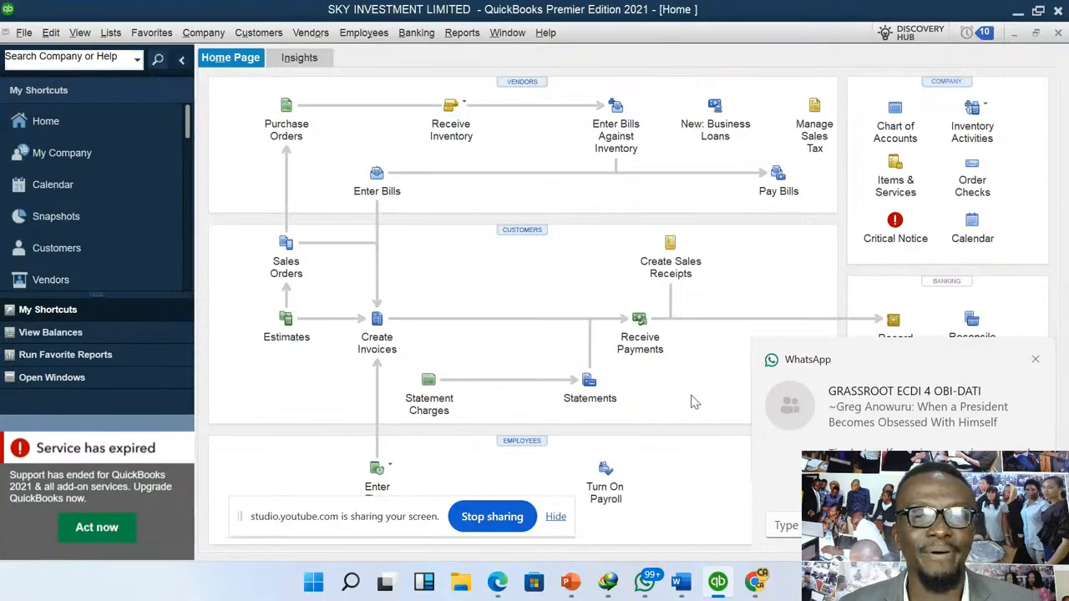
pyautogui.click(1033, 362)
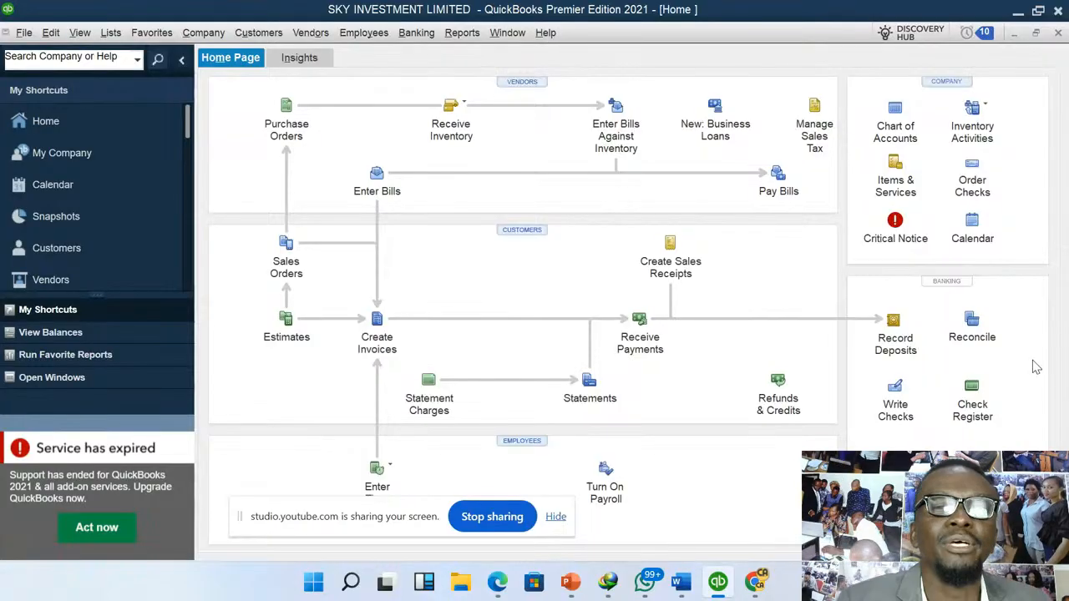
# - Start a customer payment received from MAC DAVE BOUTIQUE and set it to deposit to GLOBAL BANK
pyautogui.click(267, 38)
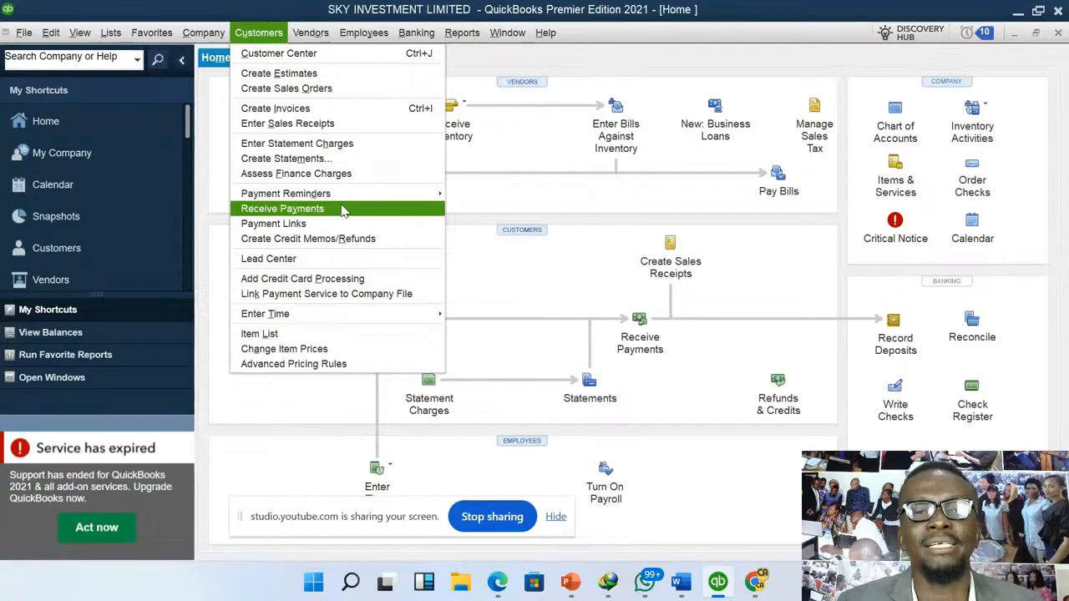
pyautogui.click(258, 35)
pyautogui.click(258, 35)
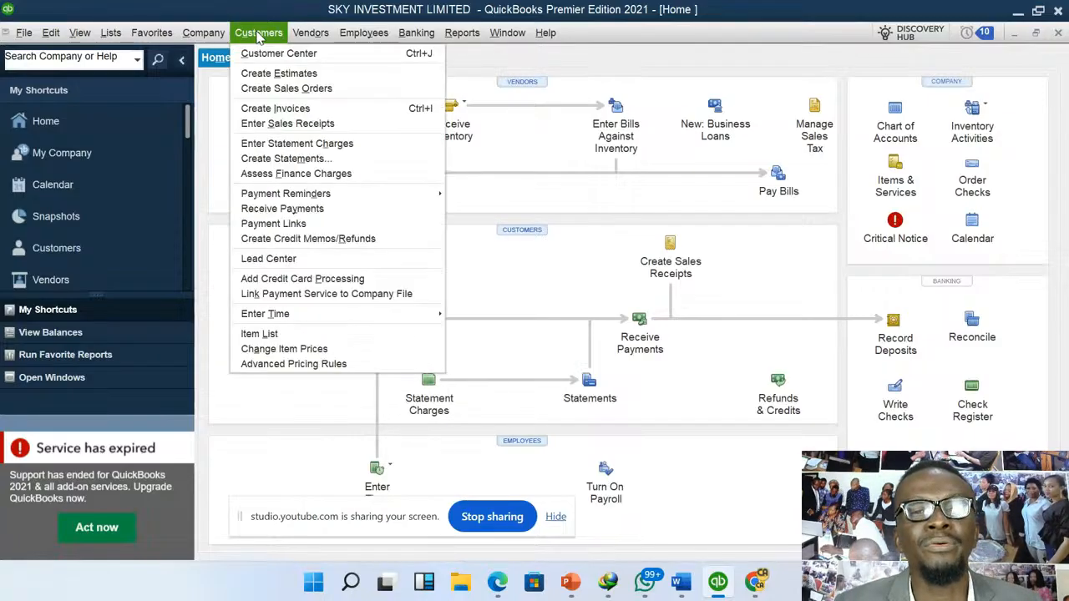
pyautogui.click(351, 211)
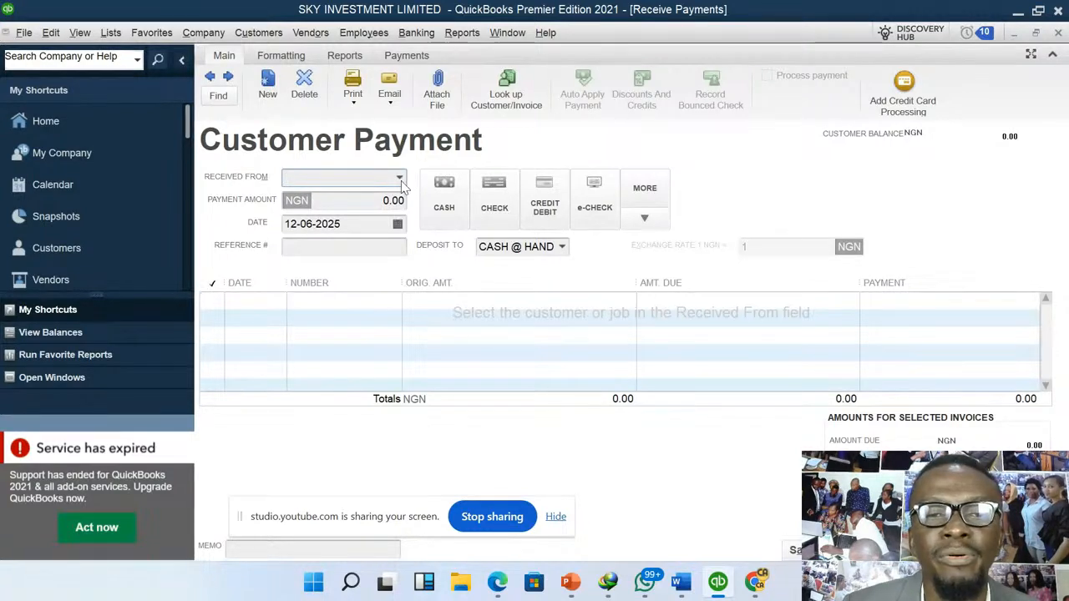
pyautogui.click(402, 182)
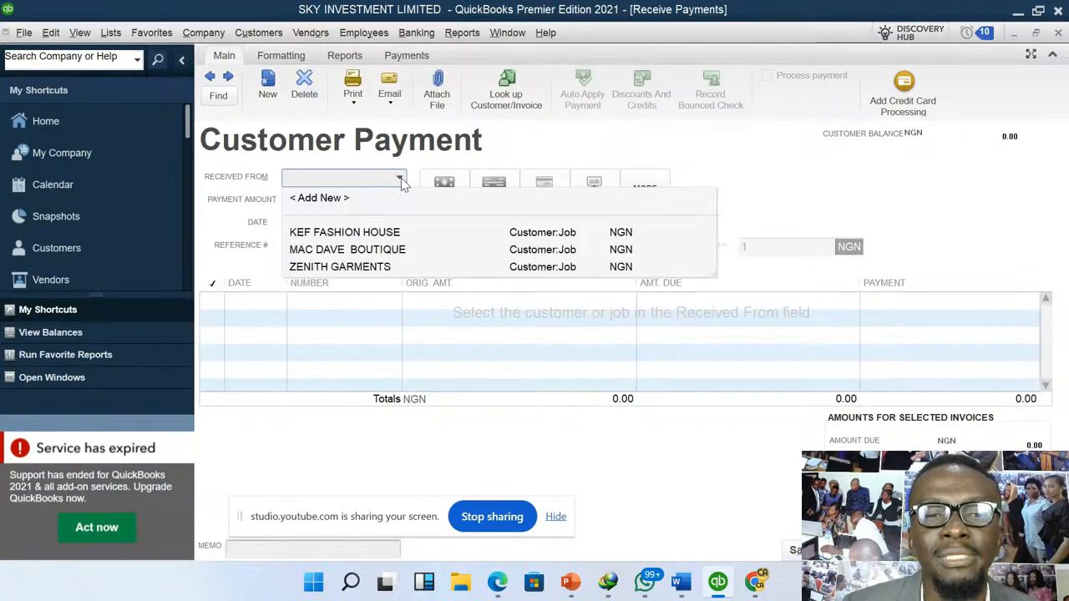
pyautogui.click(377, 249)
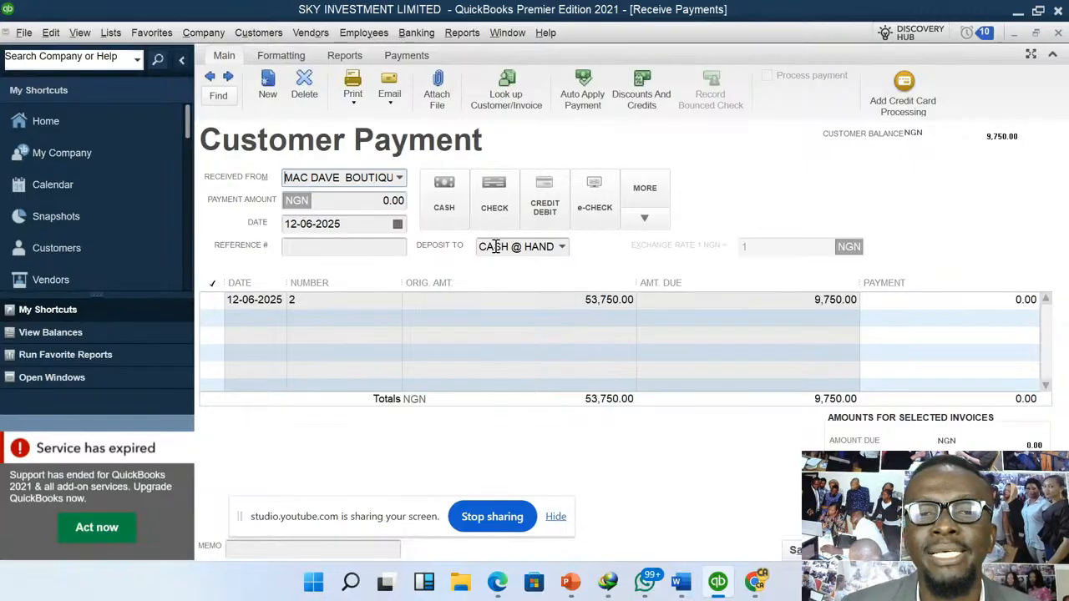
pyautogui.click(562, 247)
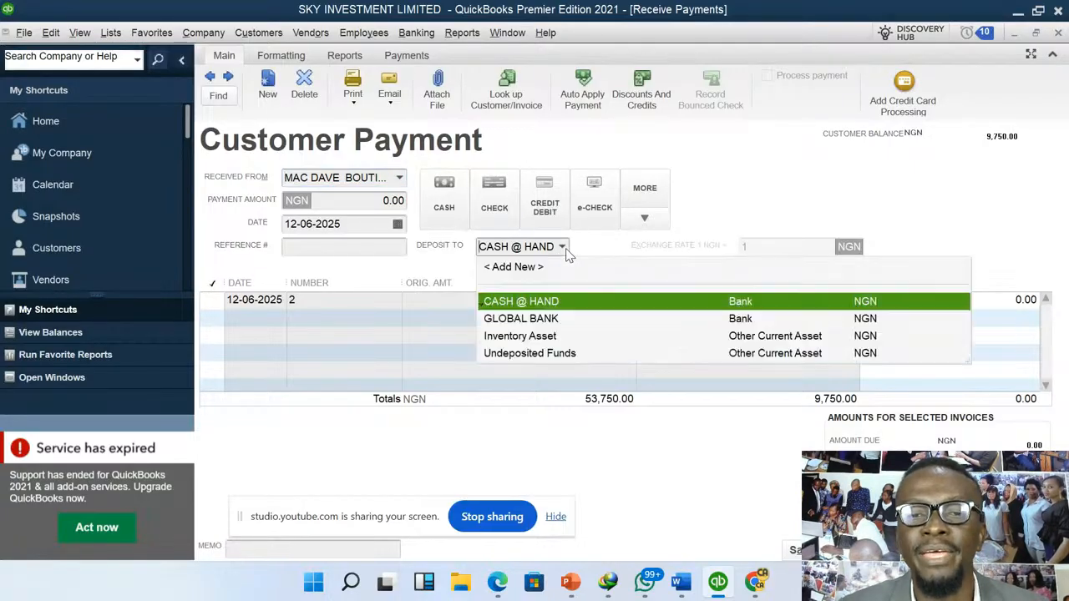
pyautogui.click(537, 319)
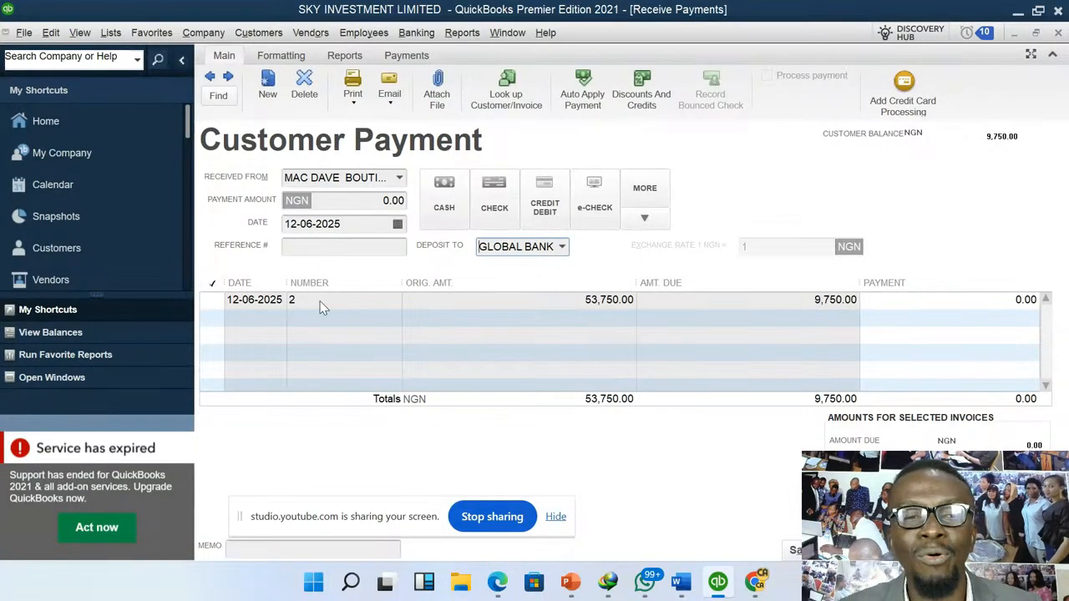
# - Select invoice 2 for payment, keeping automatic payment calculation on and suppressing its message in the future
pyautogui.click(210, 302)
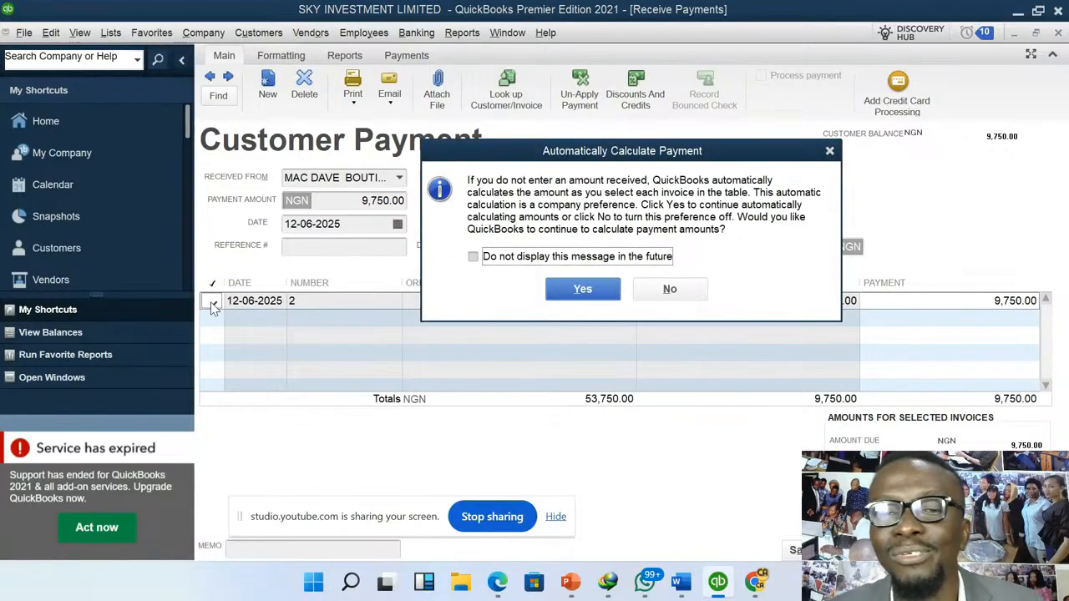
pyautogui.click(576, 257)
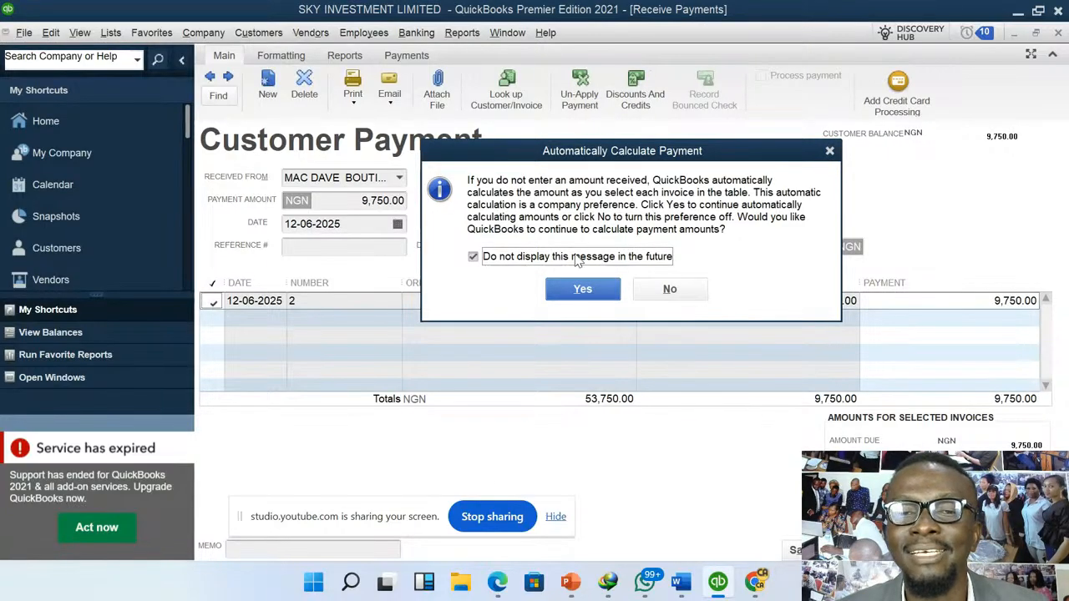
pyautogui.click(584, 289)
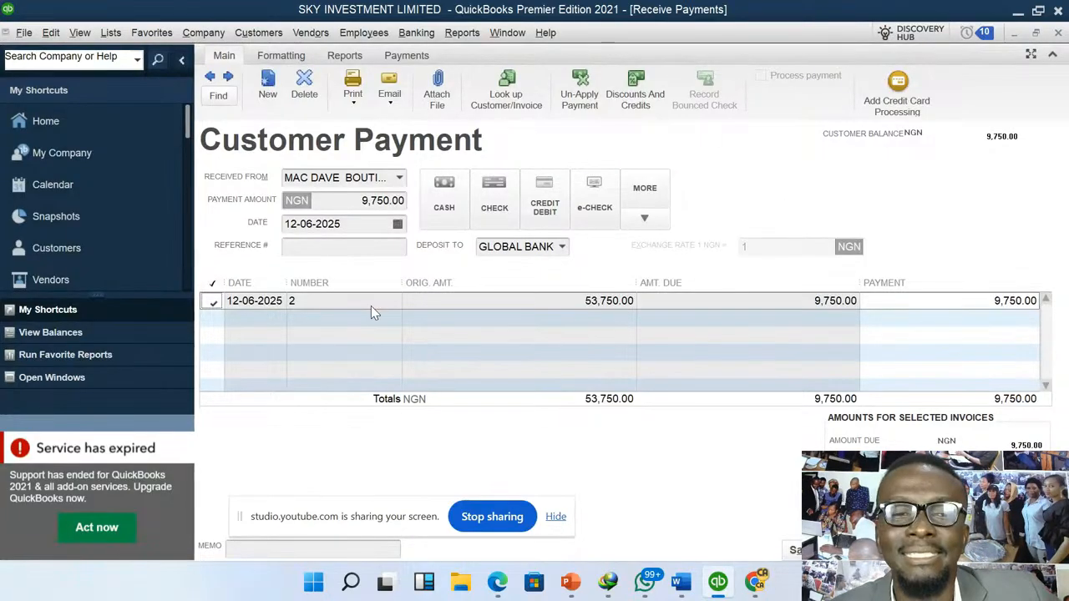
pyautogui.click(210, 305)
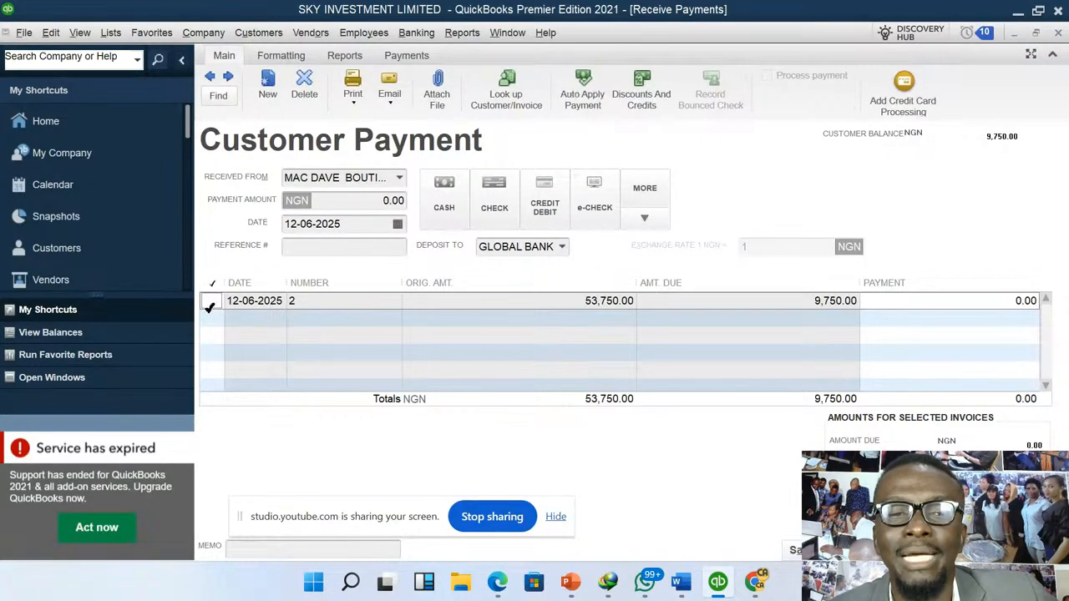
pyautogui.click(210, 305)
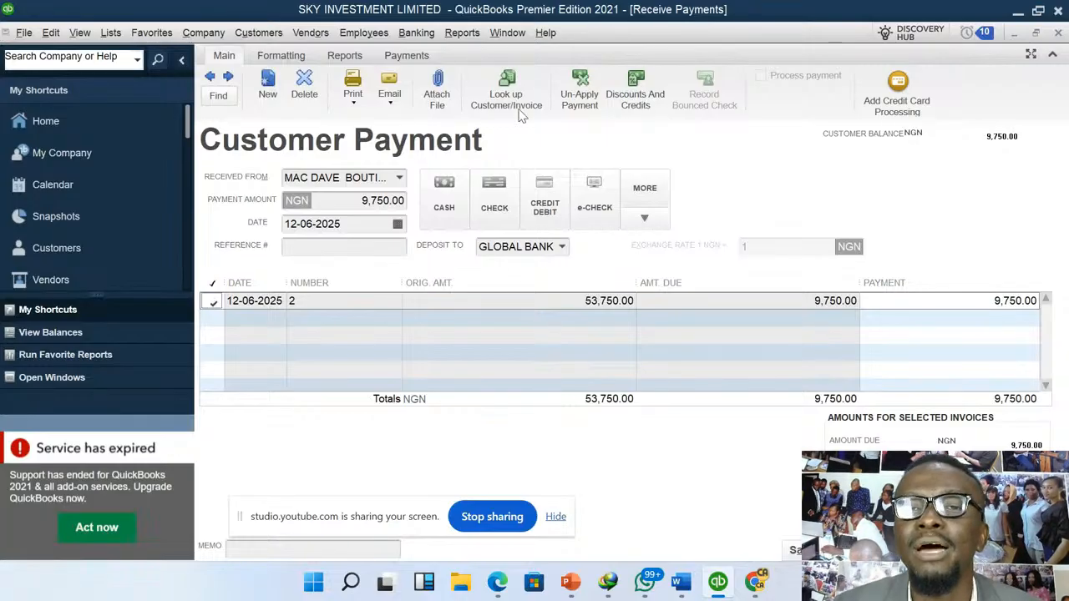
# - Apply a 1,000 discount to invoice 2 using the DISCOUNT ALLOWED account, without assigning a class
pyautogui.click(644, 102)
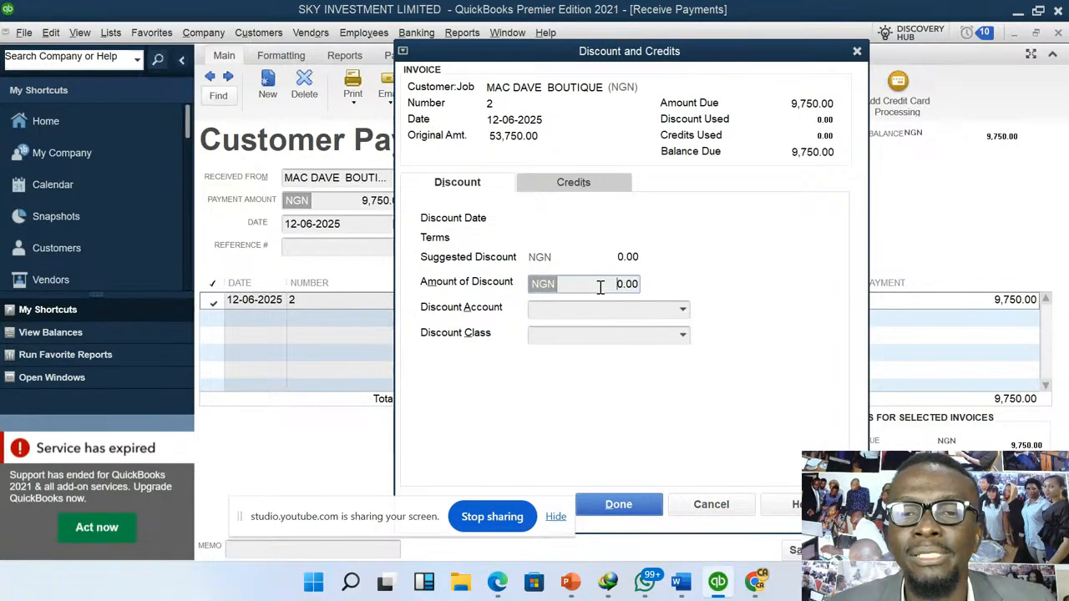
pyautogui.write('1000')
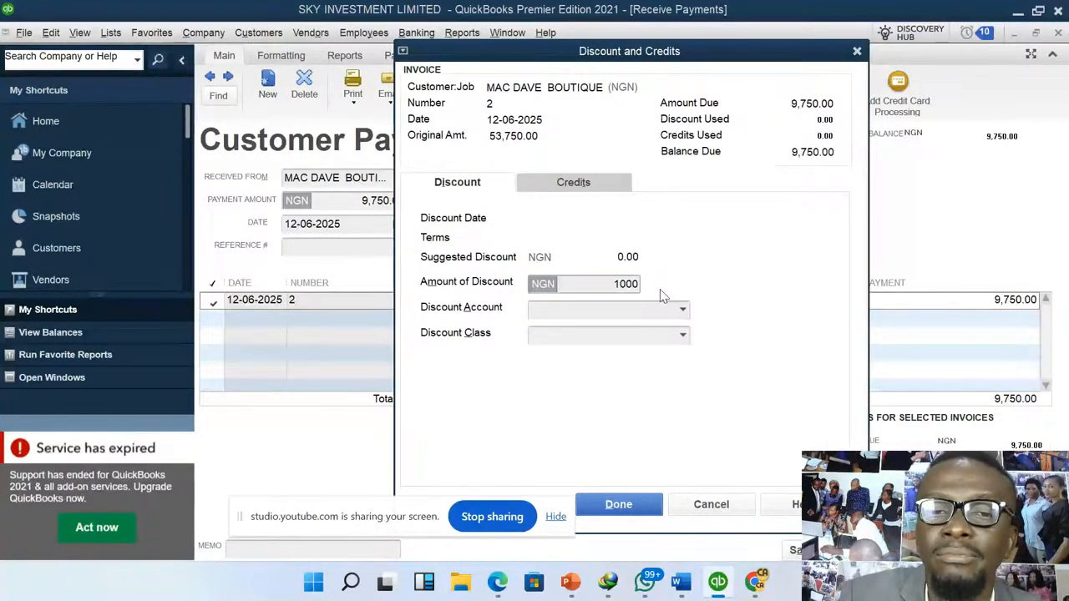
pyautogui.click(683, 310)
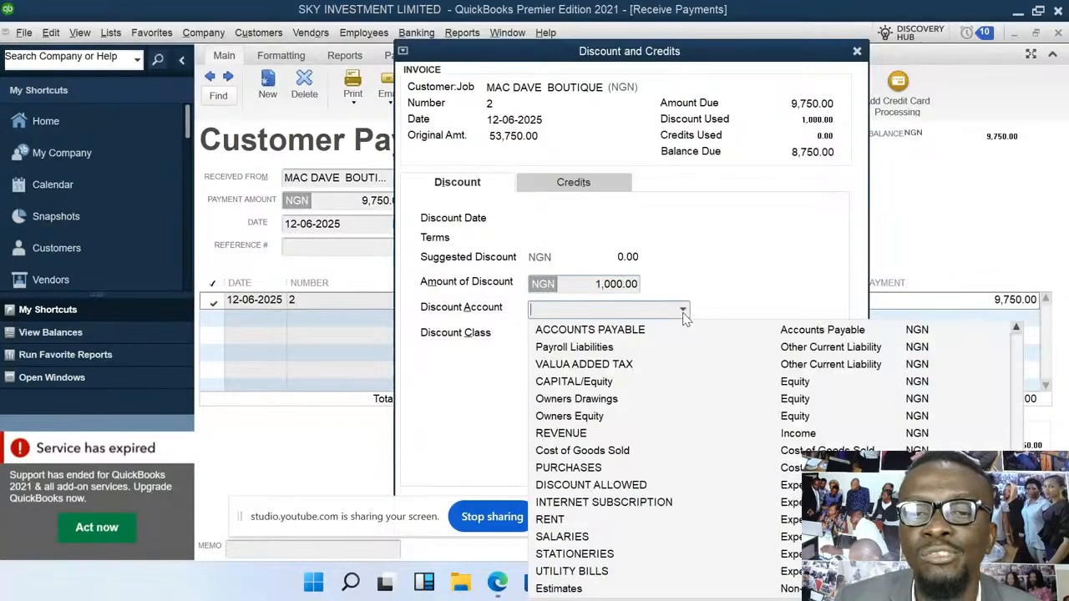
pyautogui.click(609, 485)
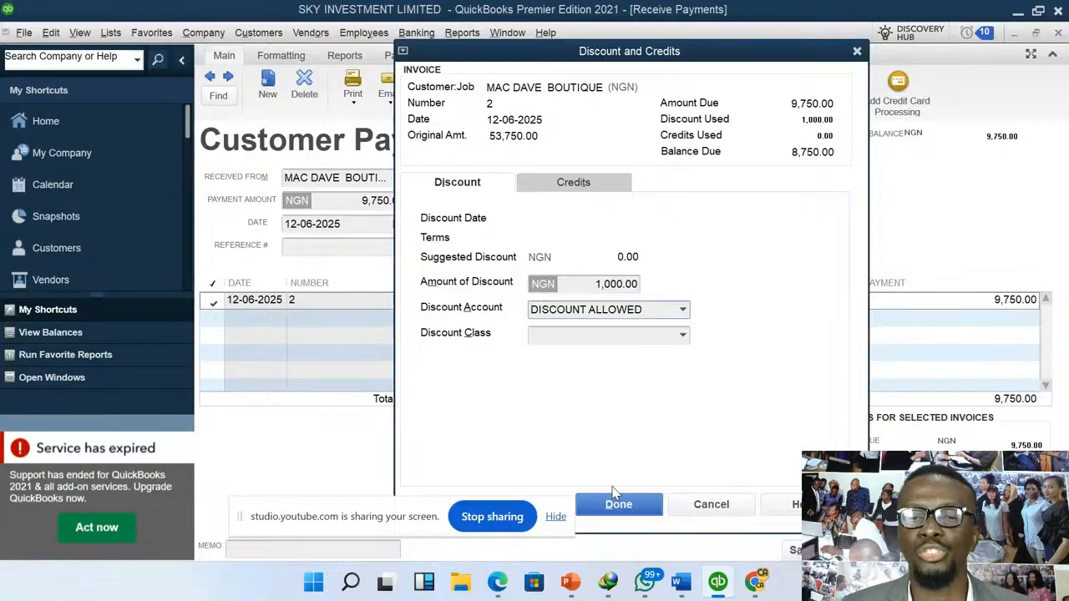
pyautogui.click(624, 506)
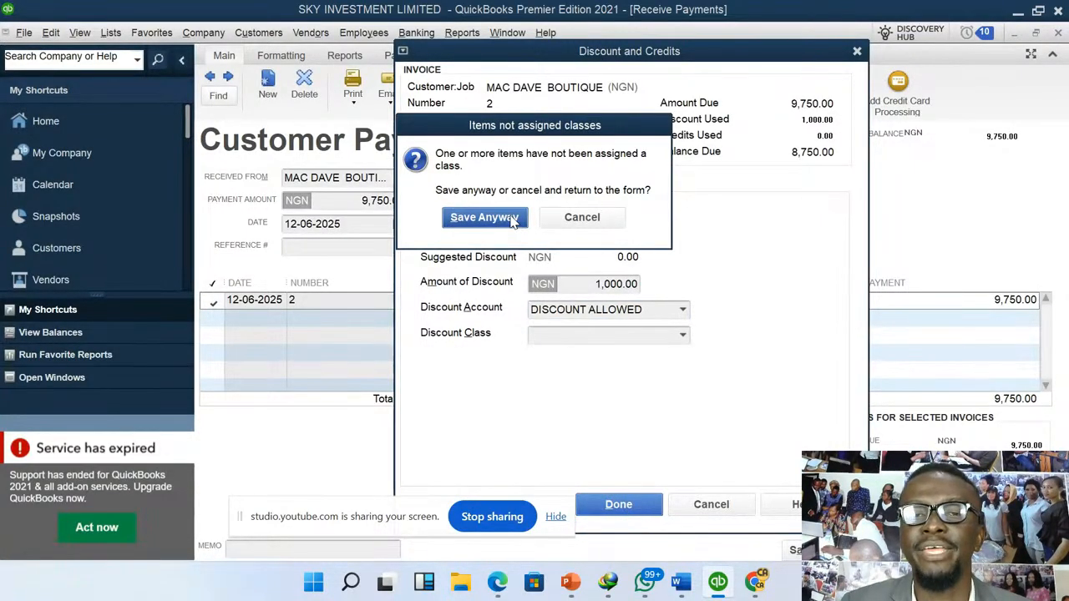
pyautogui.click(484, 217)
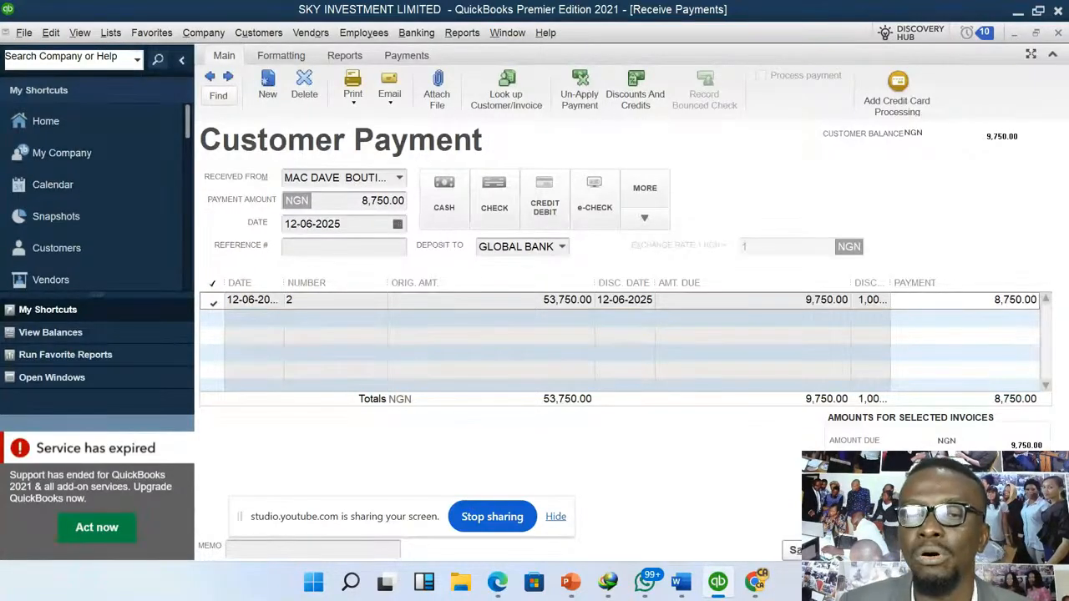
# - Save the MAC DAVE BOUTIQUE payment without assigning a class to the discount, and close the payment form
pyautogui.hotkey('alt', 's')
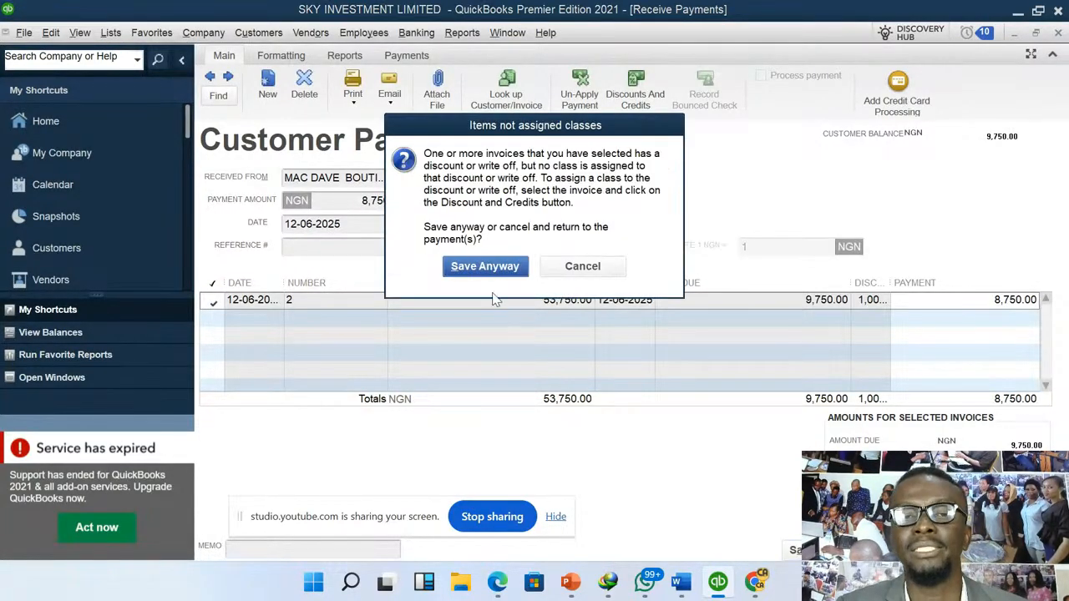
pyautogui.click(496, 269)
pyautogui.press('Escape')
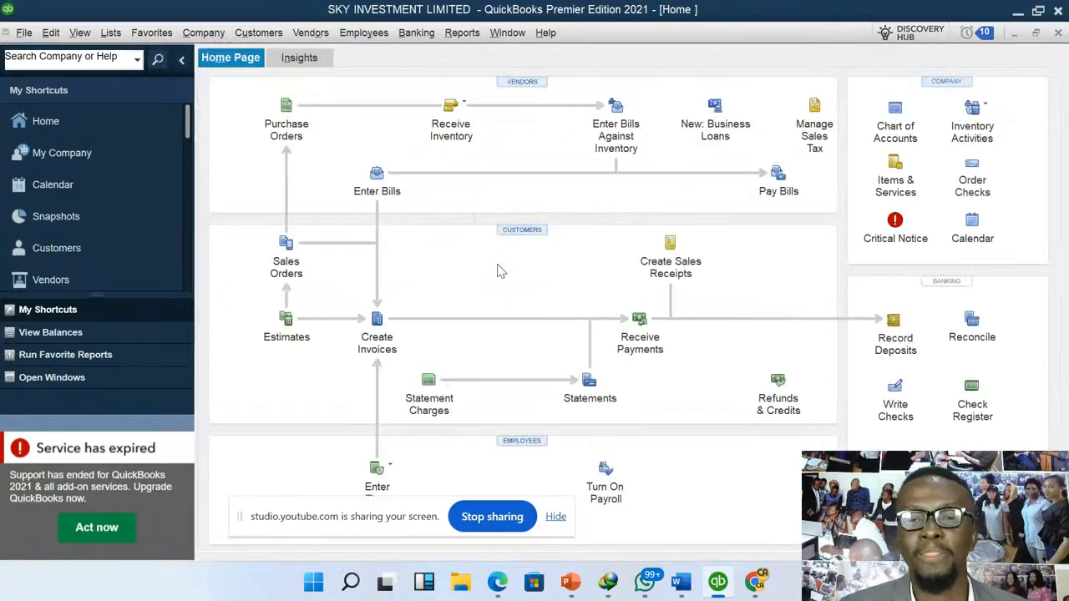
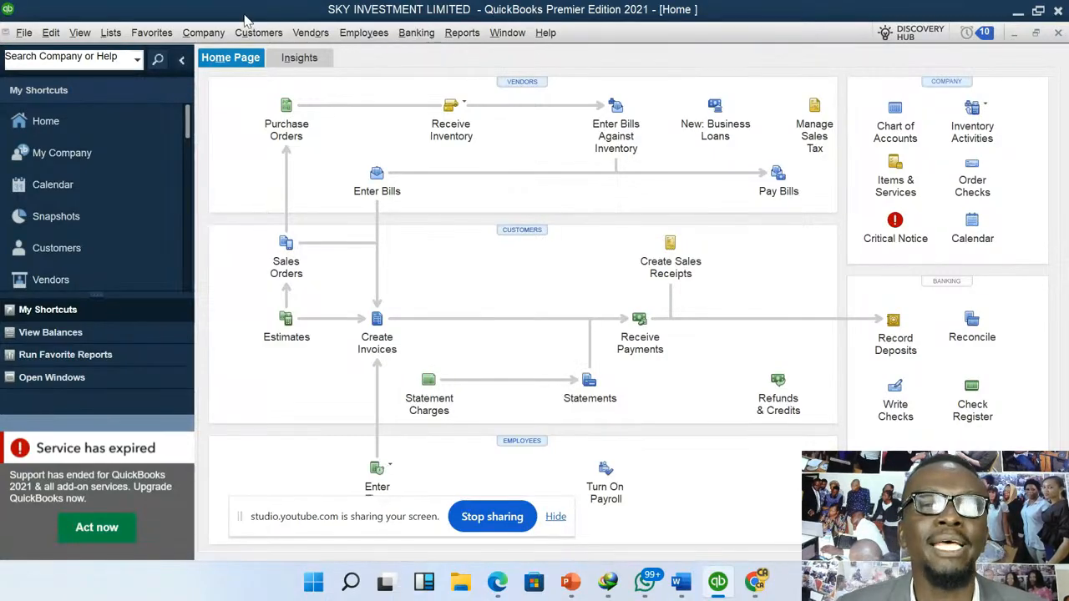
# - Draft a general journal entry debiting CASH @ HAND and crediting GLOBAL BANK with 100,000
pyautogui.click(204, 33)
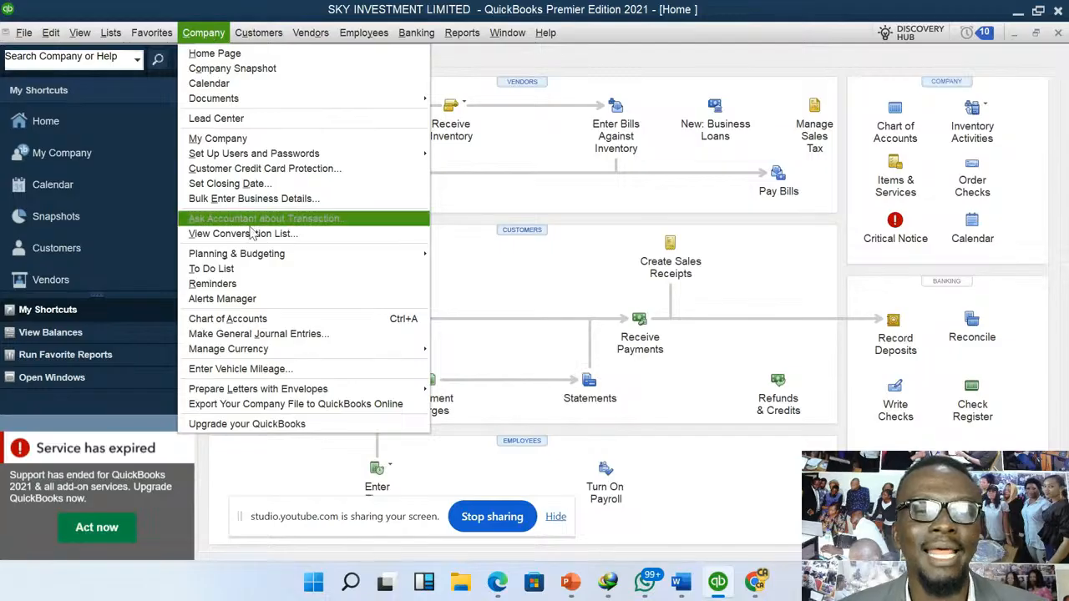
pyautogui.click(310, 334)
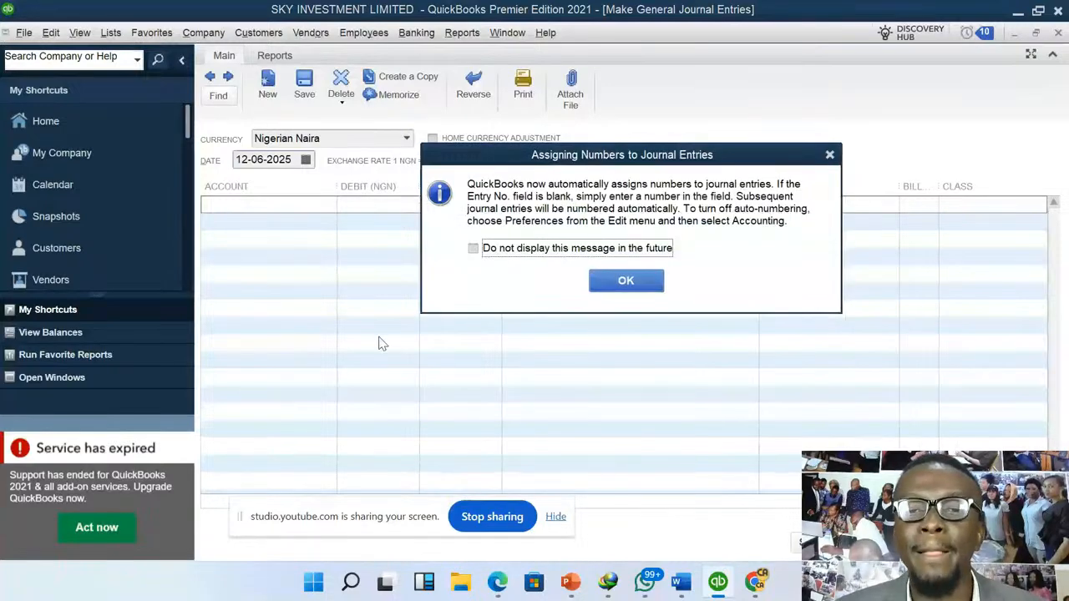
pyautogui.click(632, 280)
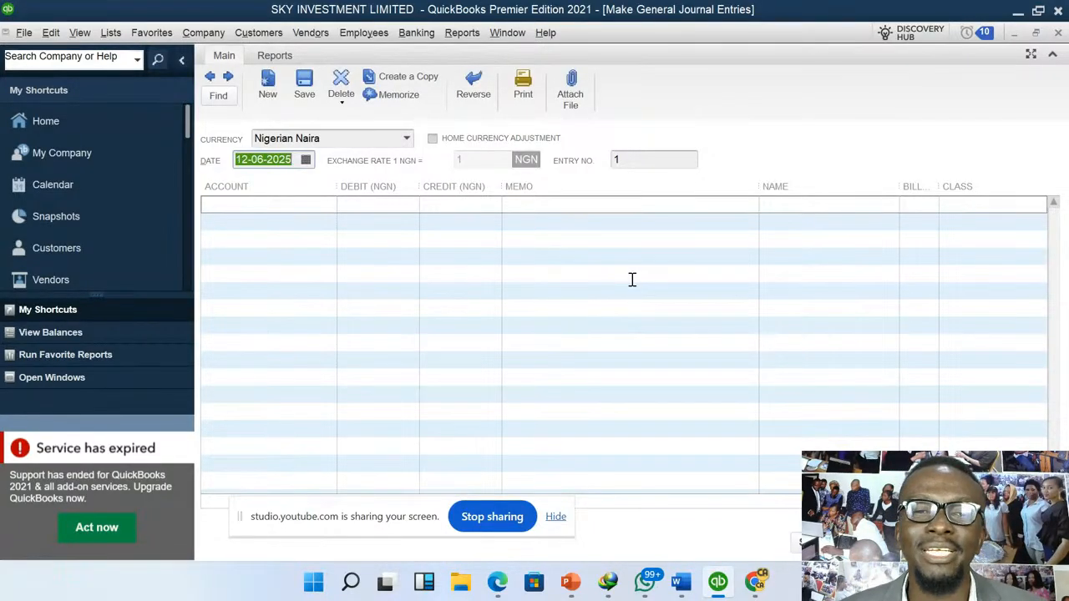
pyautogui.click(329, 209)
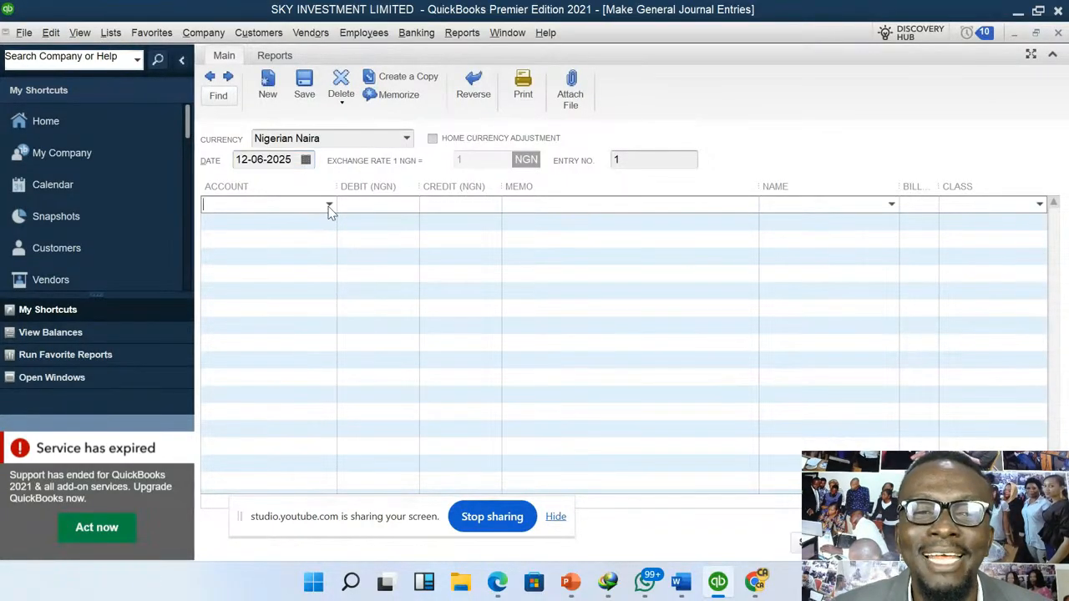
pyautogui.click(329, 209)
pyautogui.click(276, 258)
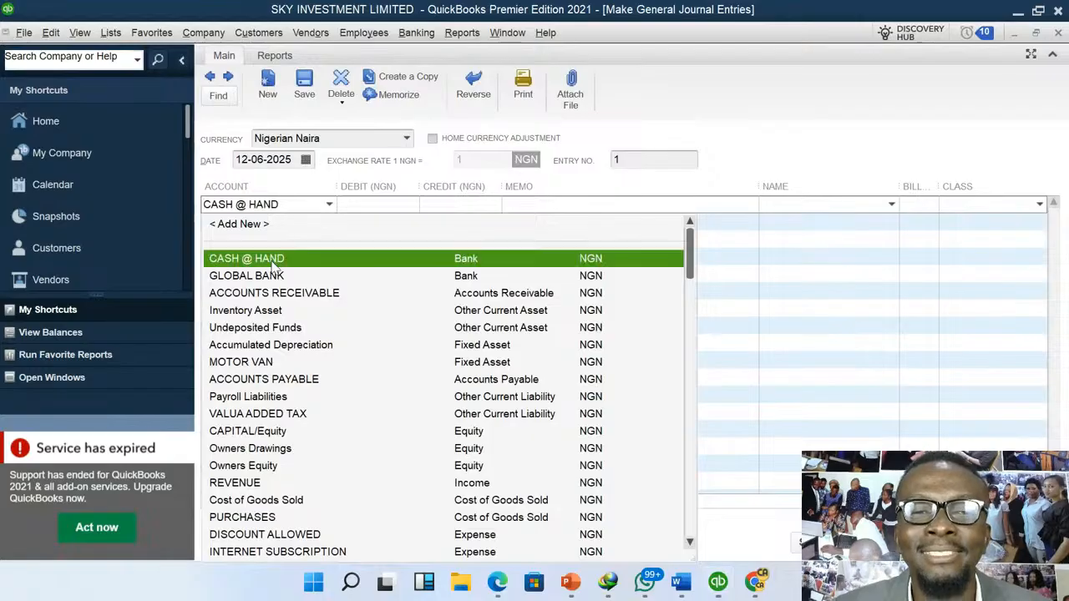
pyautogui.click(369, 210)
pyautogui.write('100000')
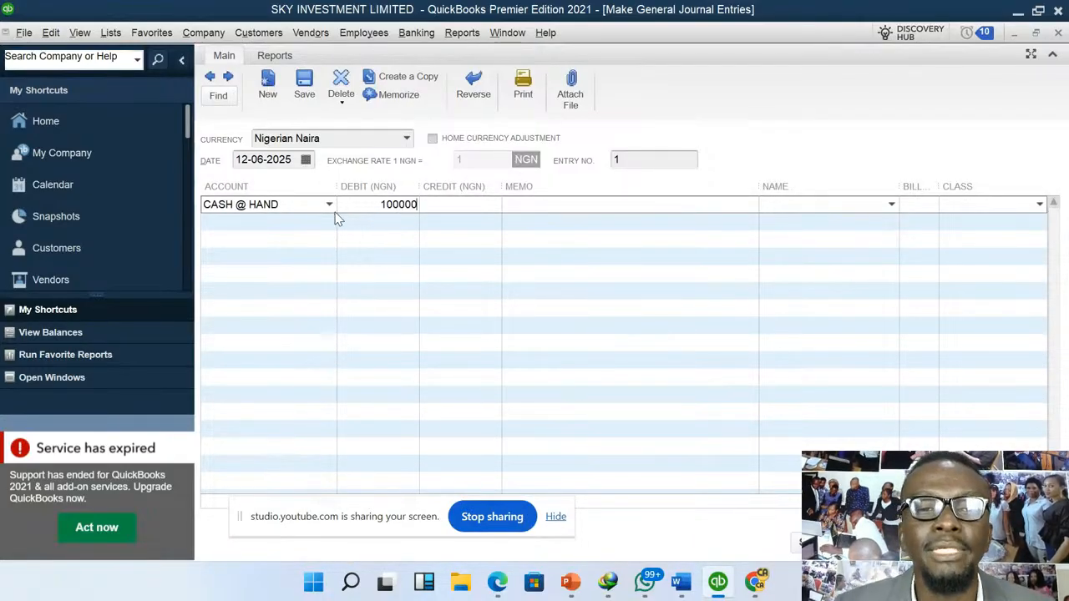
pyautogui.click(332, 220)
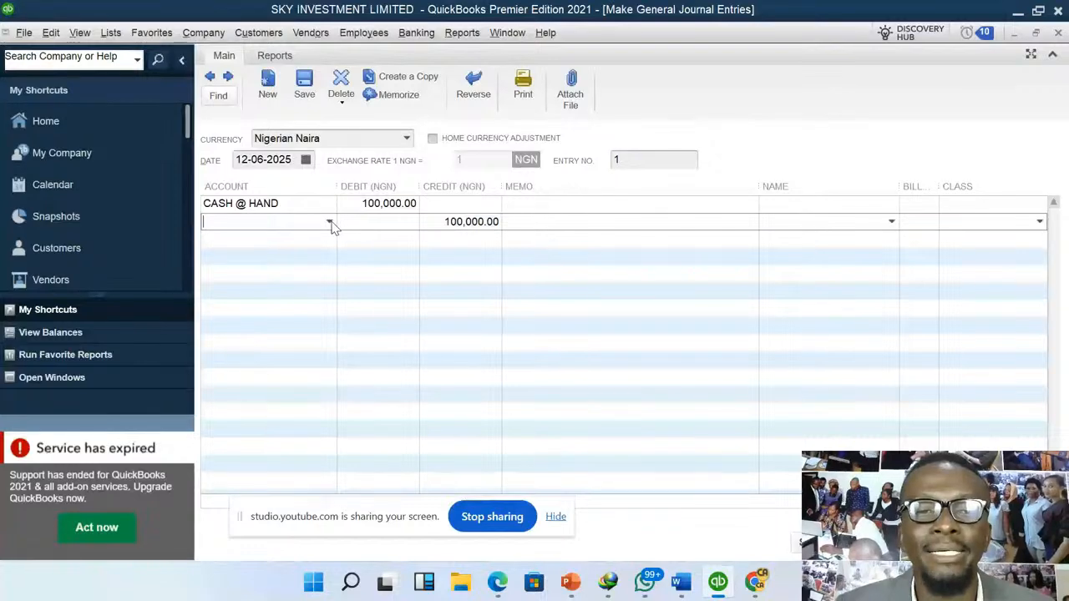
pyautogui.click(330, 222)
pyautogui.click(279, 297)
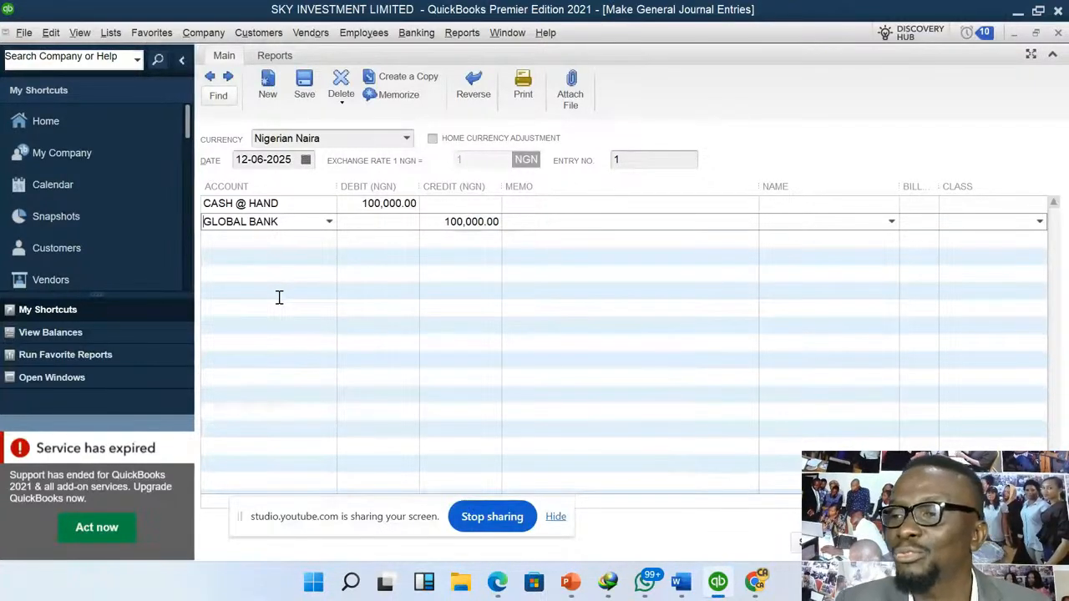
pyautogui.click(564, 209)
pyautogui.write('scv')
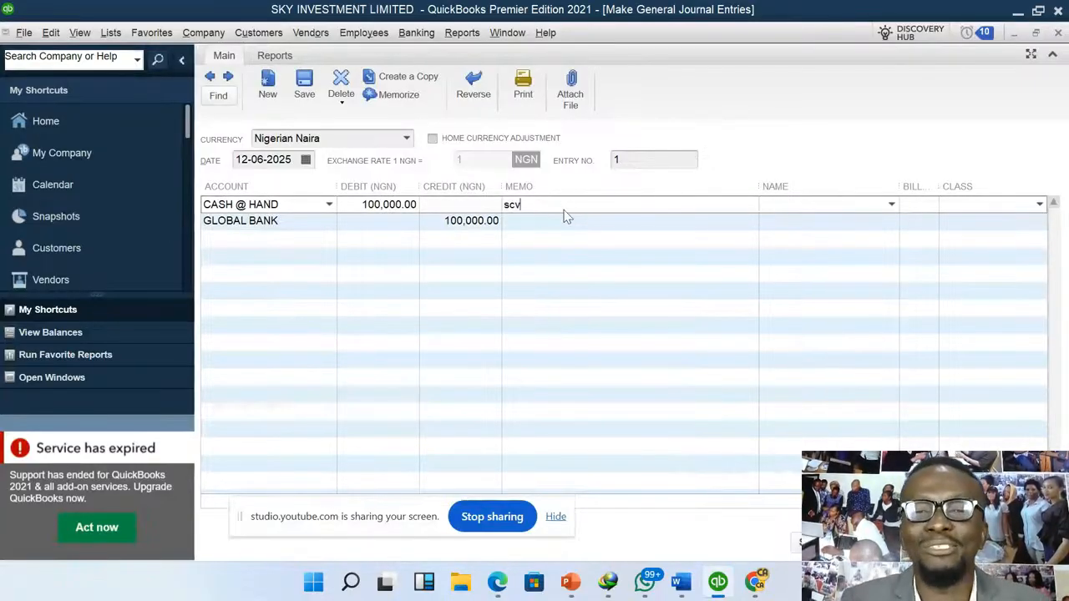
pyautogui.write('hdfhsjfhdfhkjsdksj')
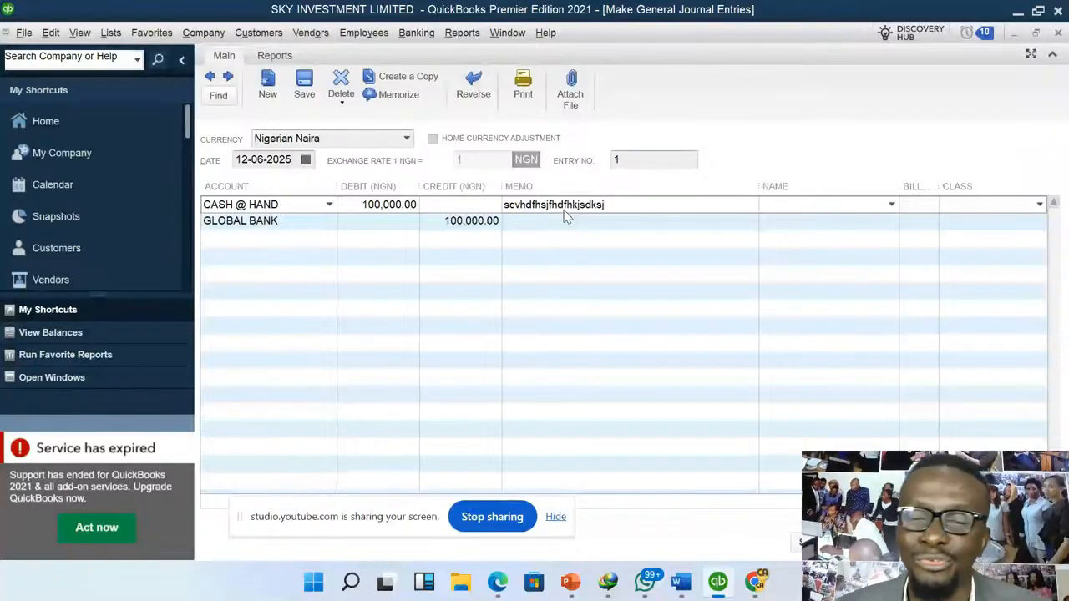
pyautogui.press('BackSpace')
pyautogui.press('BackSpace')
pyautogui.press('BackSpace')
pyautogui.press('BackSpace')
pyautogui.press('BackSpace')
pyautogui.press('BackSpace')
pyautogui.press('BackSpace')
pyautogui.press('BackSpace')
pyautogui.press('BackSpace')
pyautogui.press('BackSpace')
pyautogui.press('BackSpace')
pyautogui.press('BackSpace')
pyautogui.press('BackSpace')
pyautogui.press('BackSpace')
pyautogui.press('BackSpace')
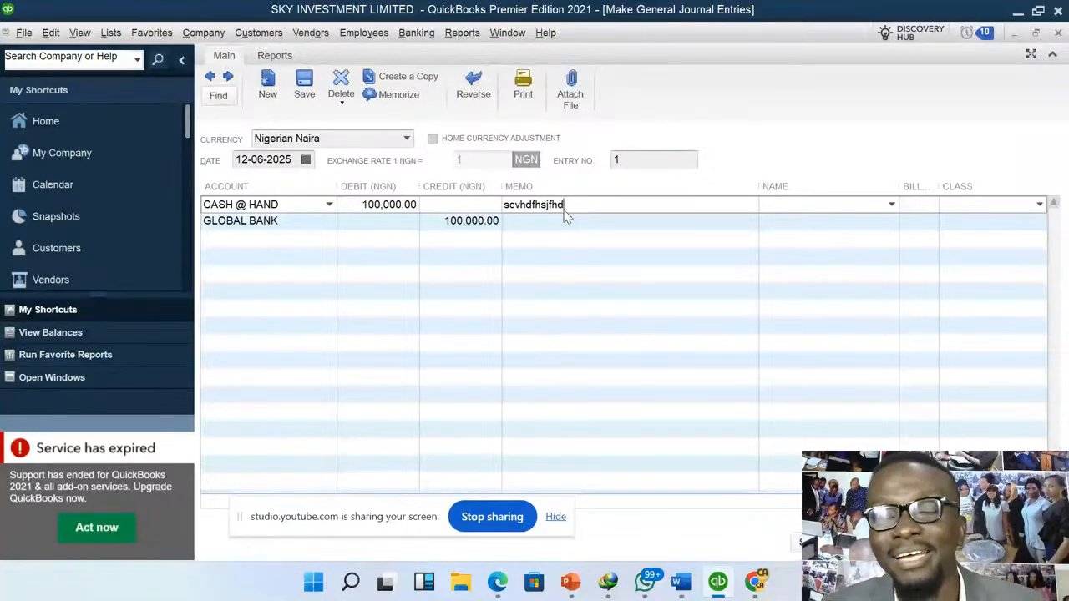
pyautogui.press('BackSpace')
pyautogui.press('BackSpace')
pyautogui.press('BackSpace')
pyautogui.press('BackSpace')
pyautogui.press('BackSpace')
pyautogui.press('BackSpace')
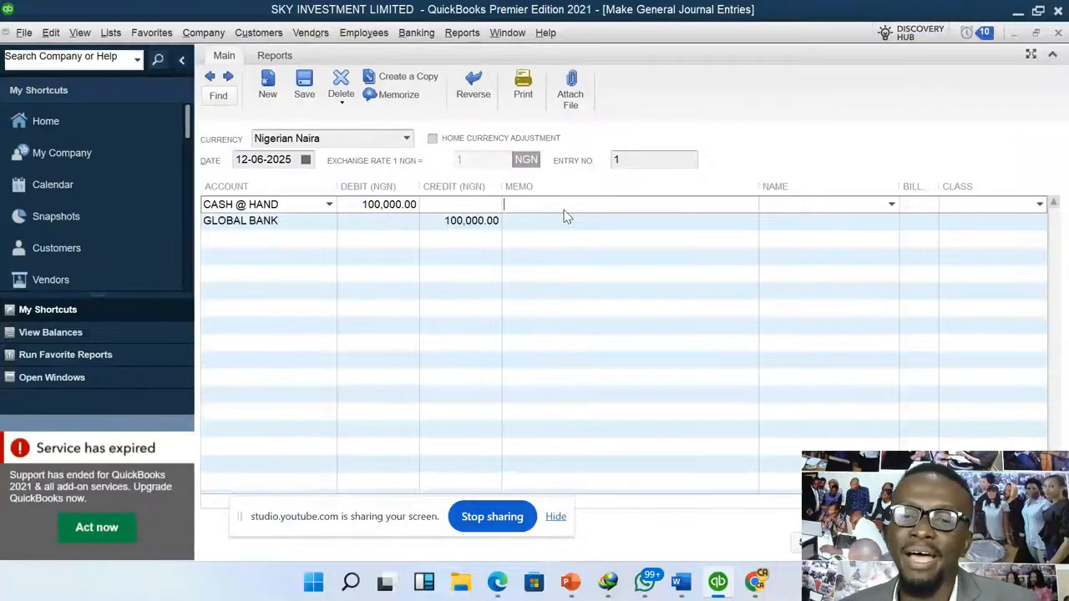
# - Close the draft journal entry without recording it
pyautogui.click(1058, 33)
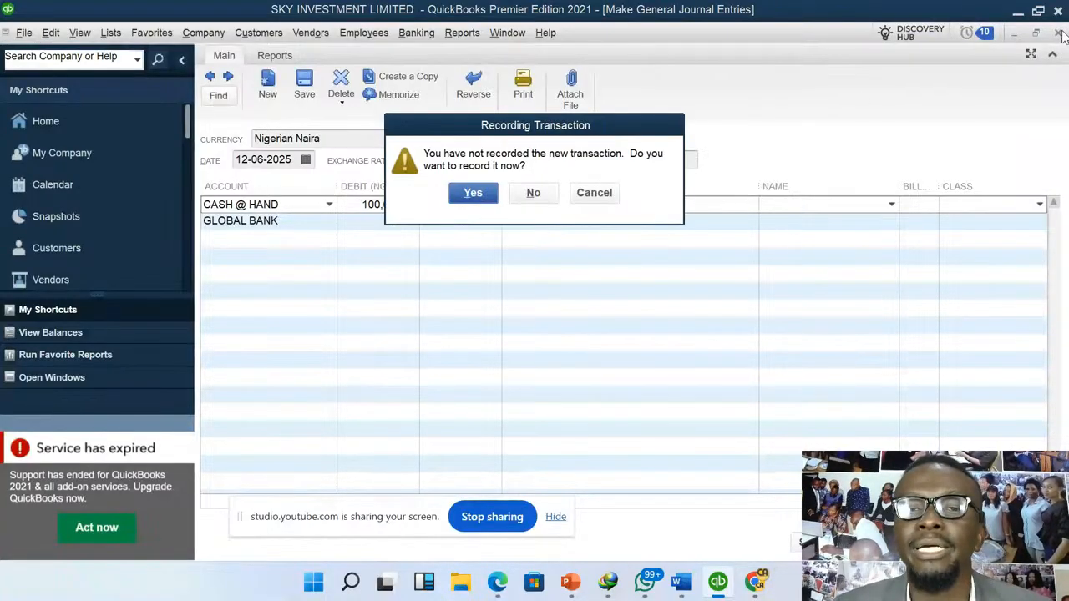
pyautogui.click(550, 193)
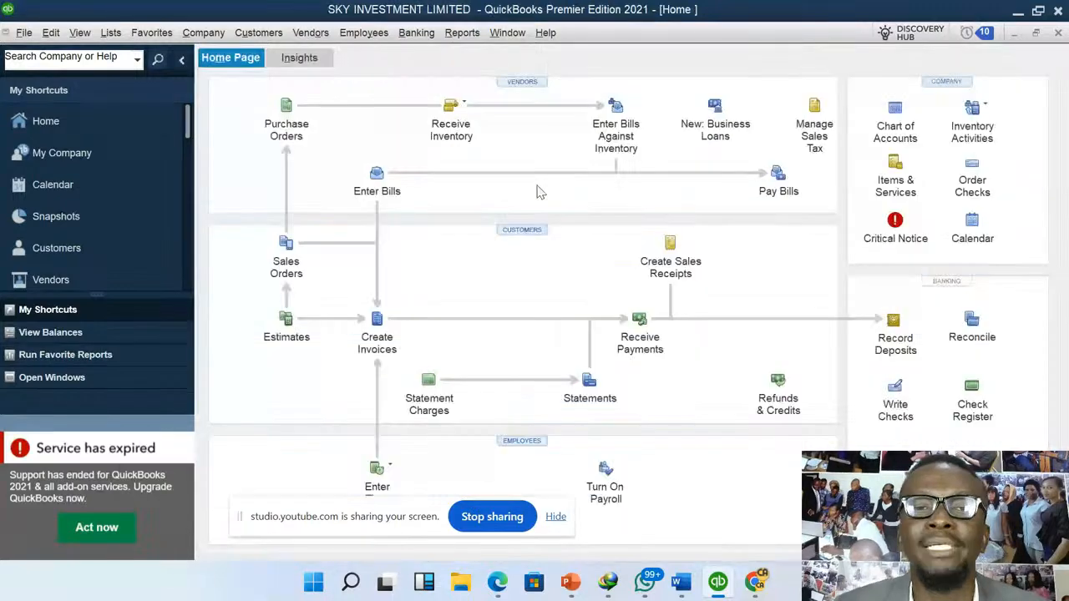
# - Set up a funds transfer of 100,000 from GLOBAL BANK to CASH @ HAND
pyautogui.click(418, 34)
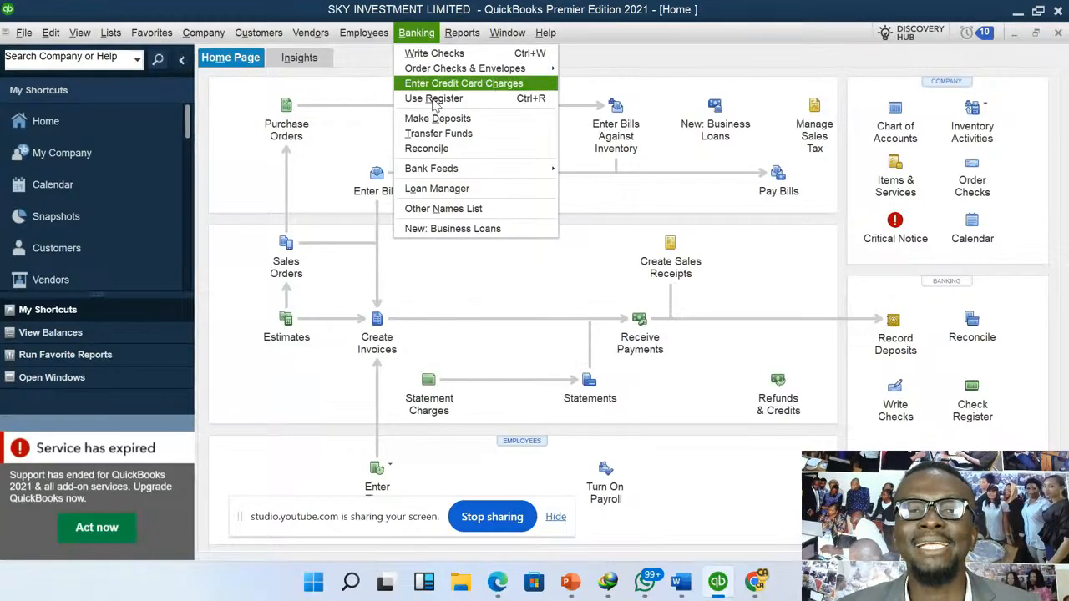
pyautogui.click(469, 140)
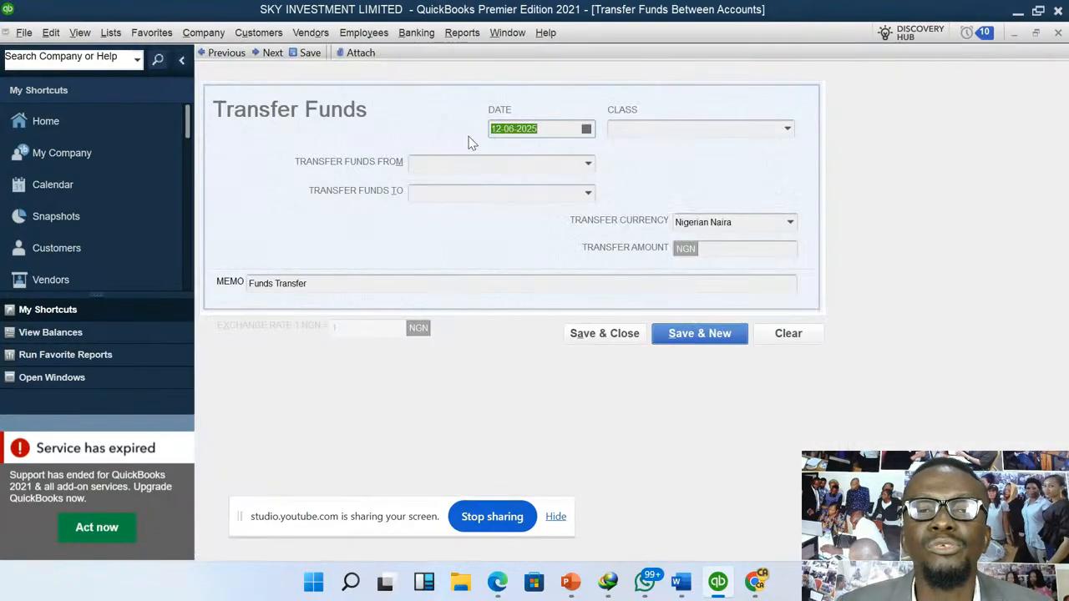
pyautogui.click(588, 167)
pyautogui.click(472, 237)
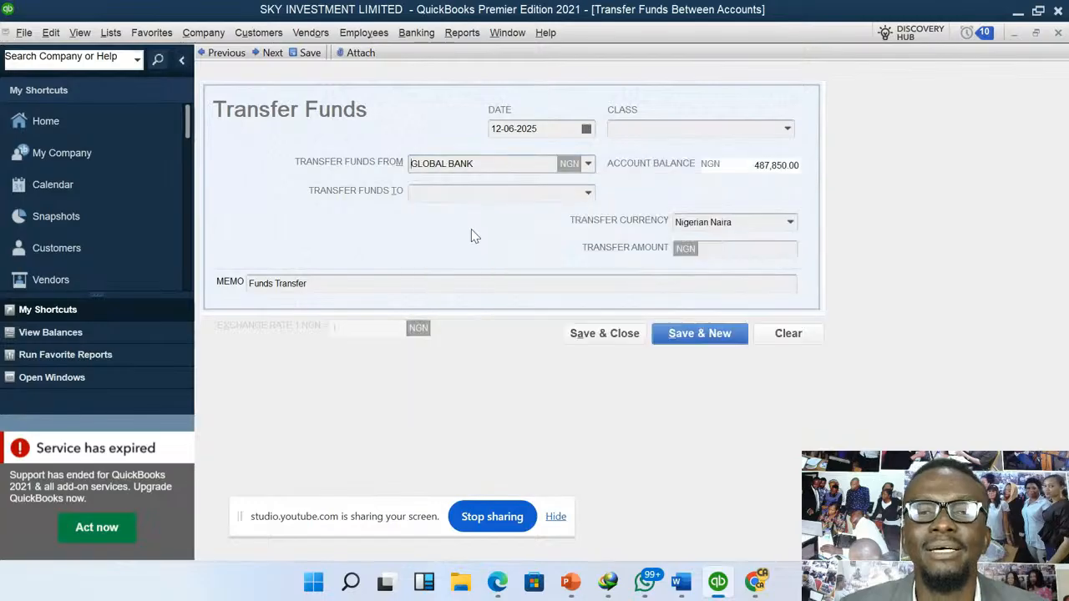
pyautogui.click(588, 195)
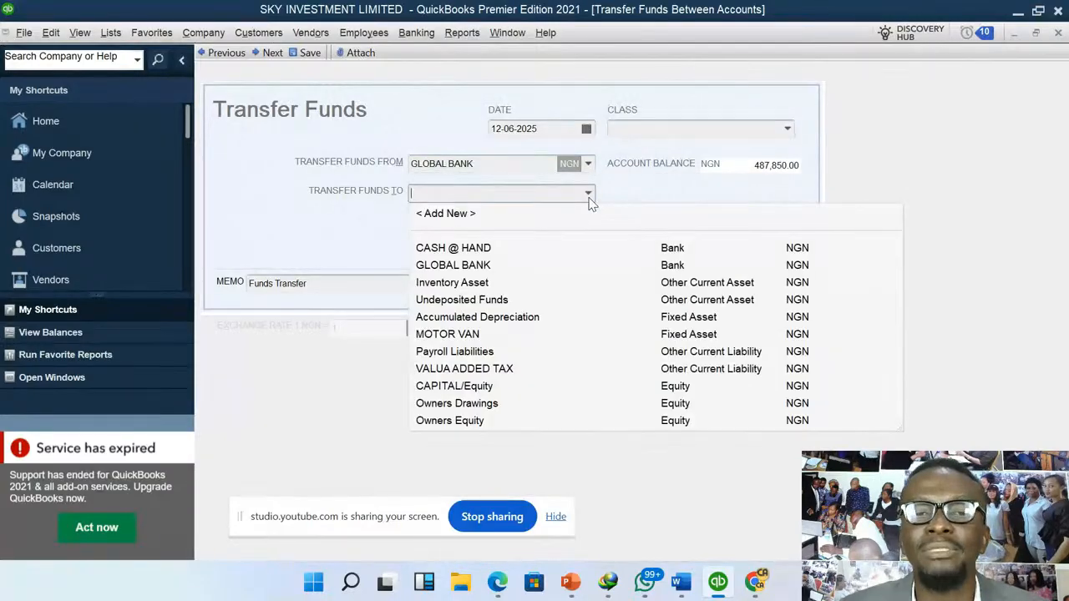
pyautogui.click(476, 250)
pyautogui.click(713, 249)
pyautogui.write('100000')
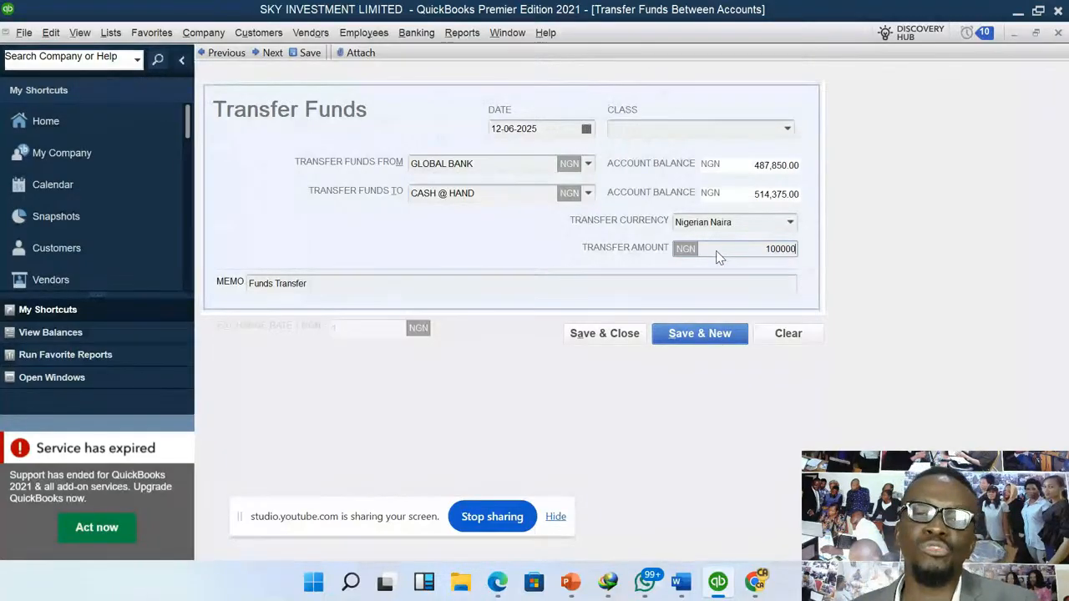
# - Keep the default Funds Transfer memo and save and close the transfer without assigning a class
pyautogui.click(327, 287)
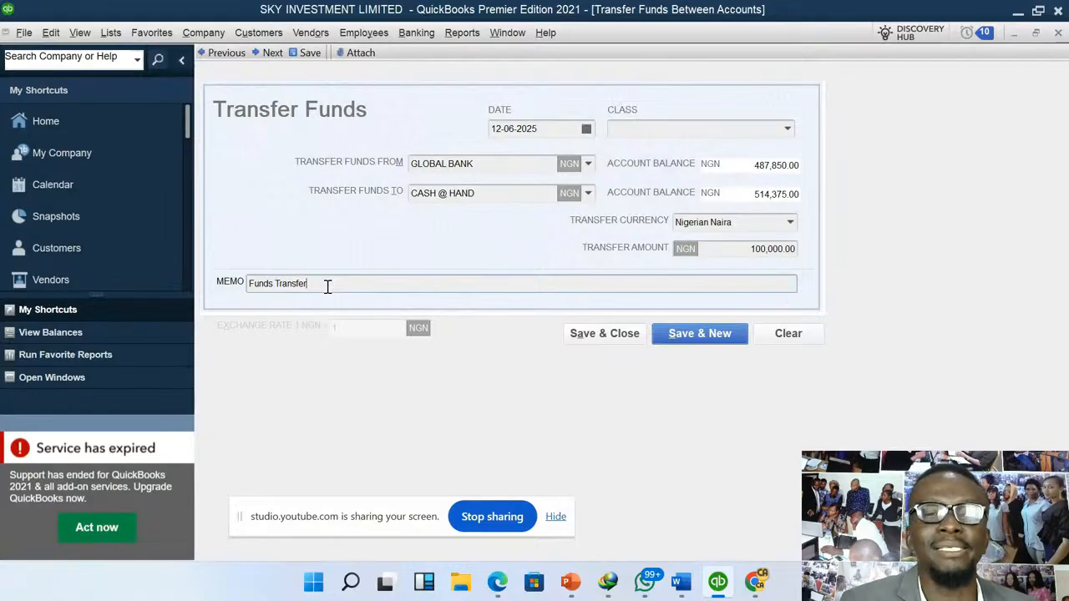
pyautogui.click(609, 335)
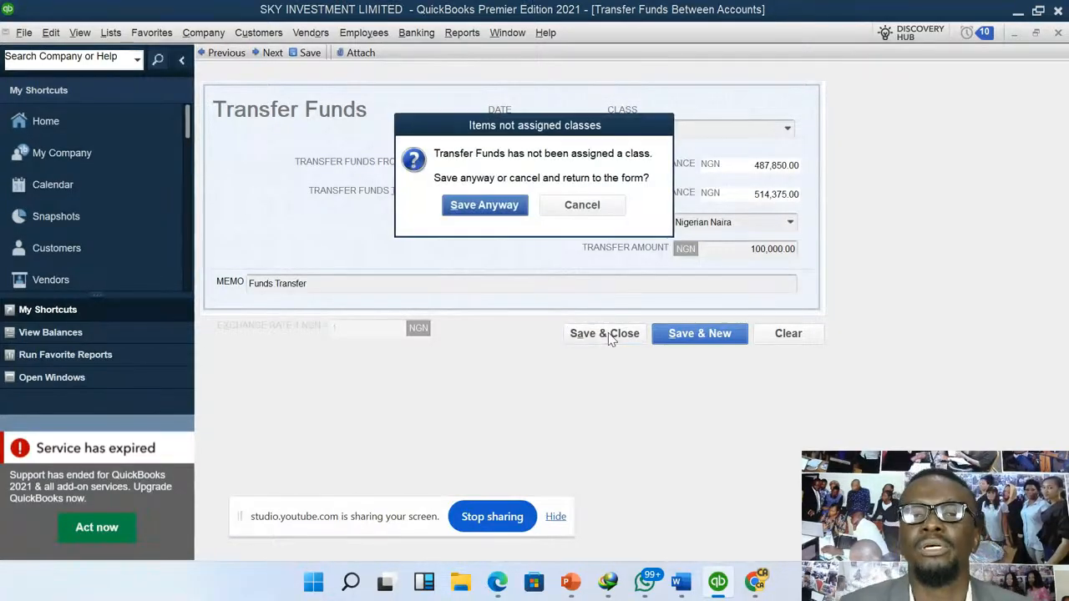
pyautogui.click(513, 208)
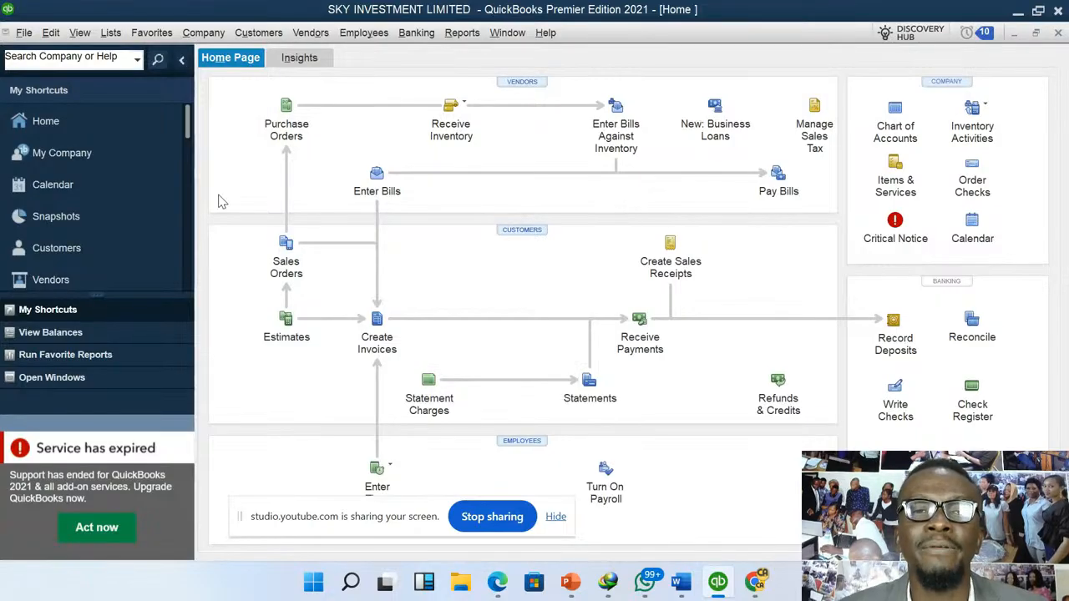
# - Start a check drawn on GLOBAL BANK, leaving the payee blank
pyautogui.click(419, 40)
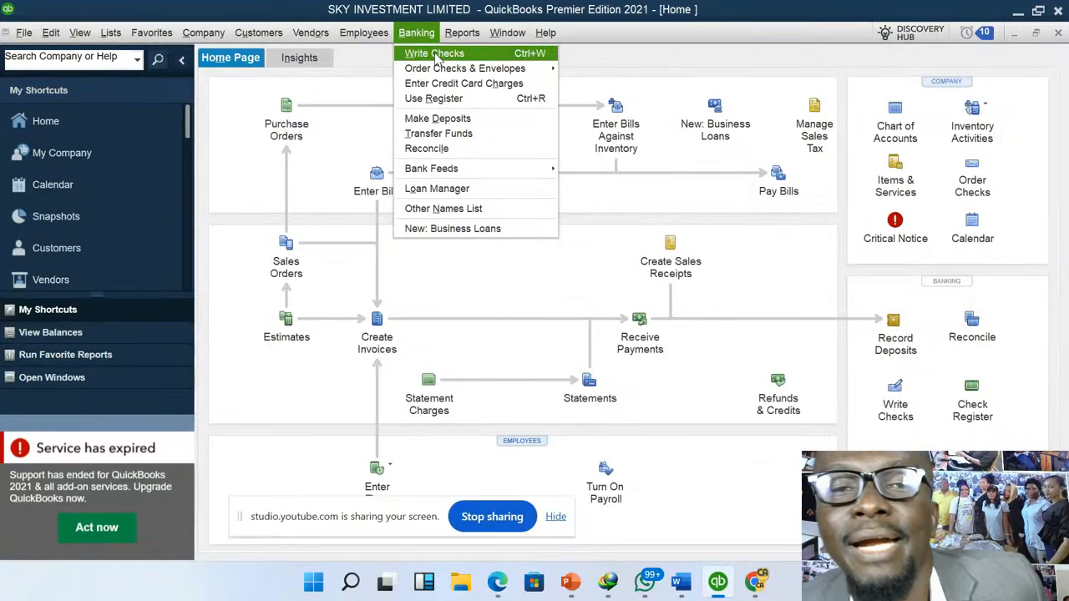
pyautogui.click(434, 53)
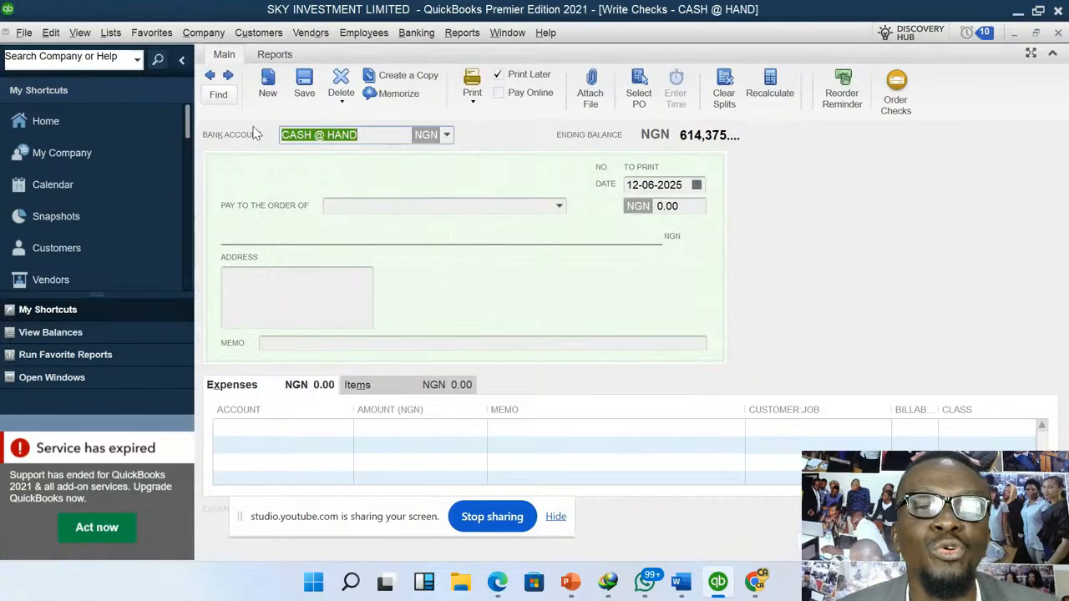
pyautogui.click(446, 135)
pyautogui.click(357, 206)
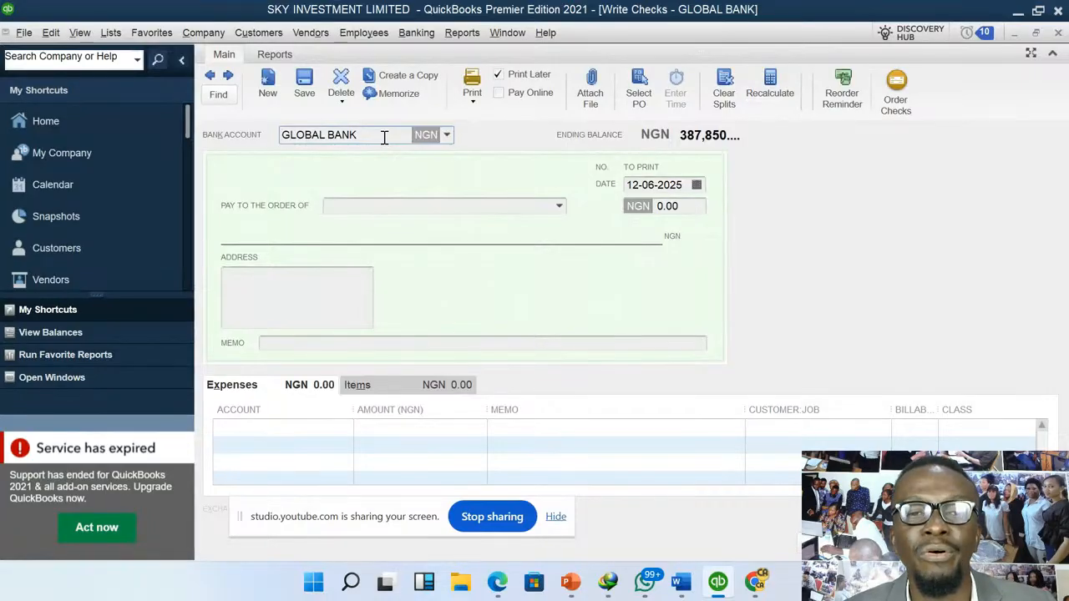
pyautogui.click(559, 208)
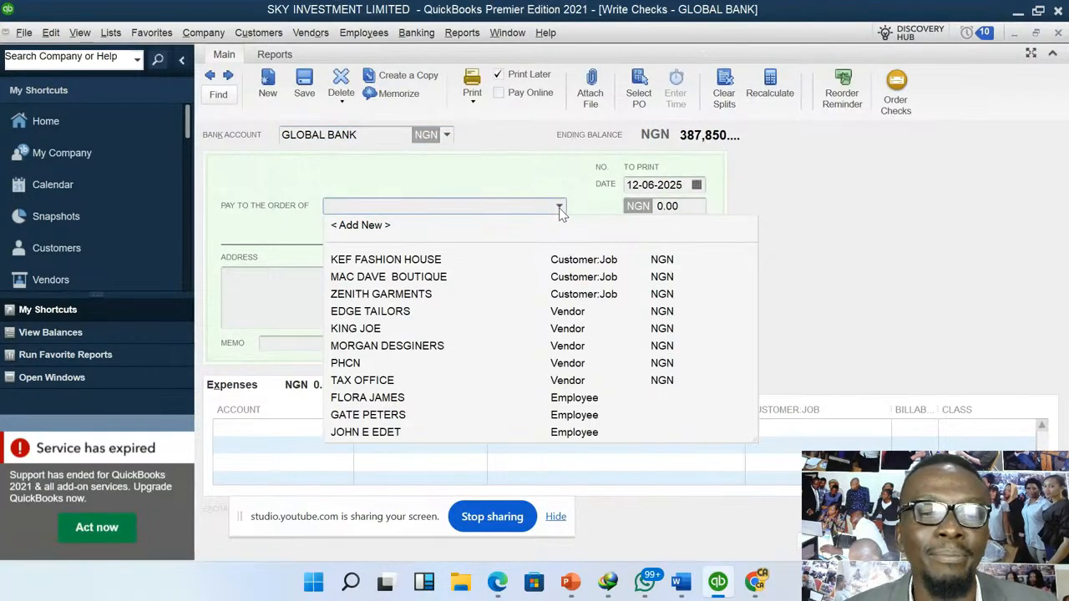
pyautogui.click(559, 207)
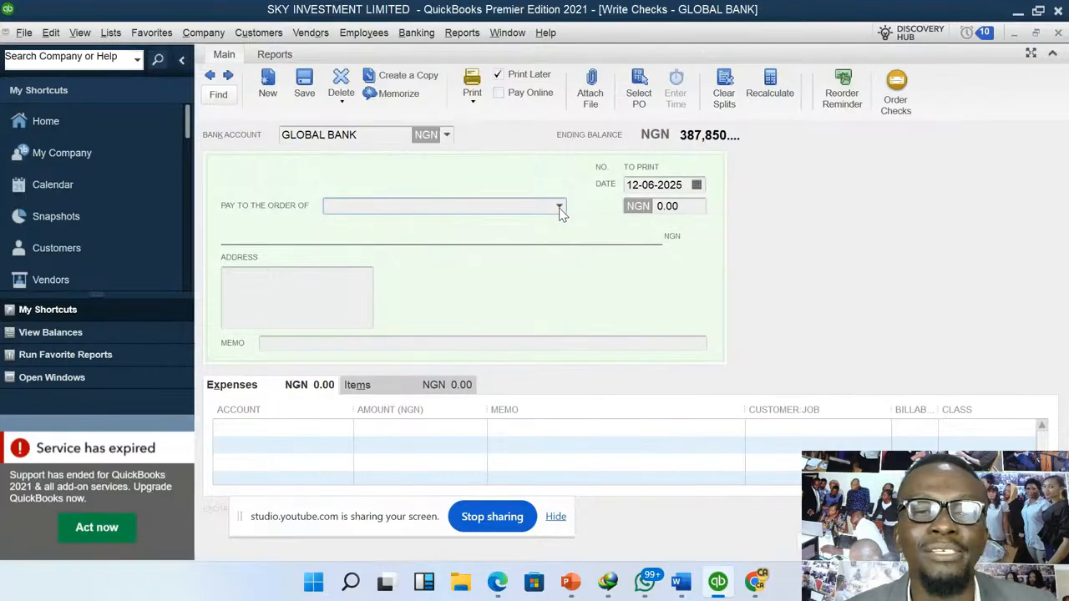
# - Enter Facility Manager as the check's address text
pyautogui.click(290, 289)
pyautogui.write('Facil')
pyautogui.write('i')
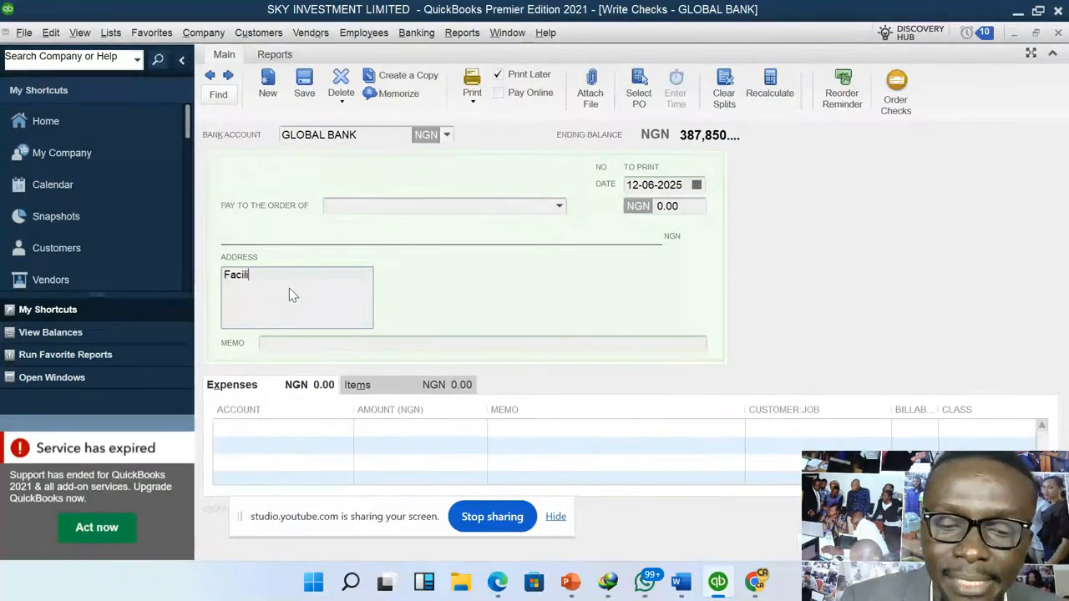
pyautogui.write('ty Manger')
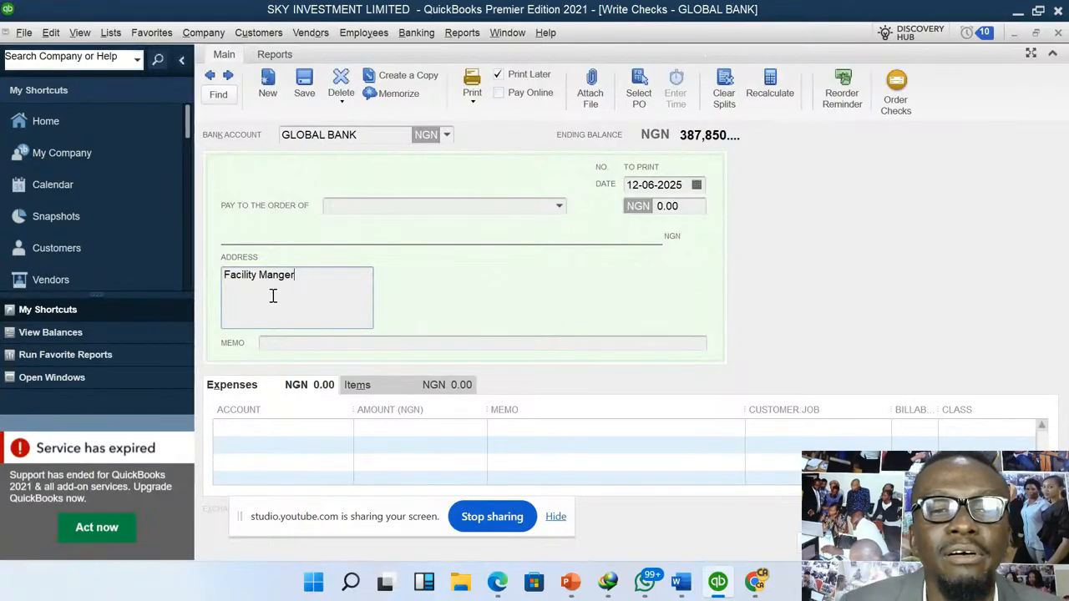
pyautogui.click(279, 277)
pyautogui.write('a')
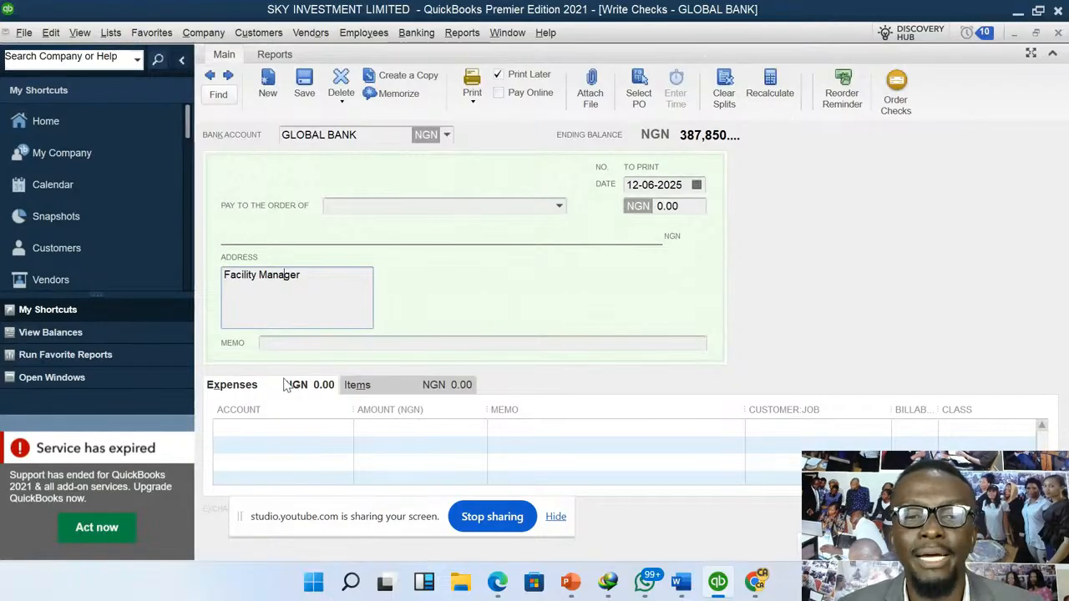
# - Add an expense line to the check for the RENT account with an amount of 10,000
pyautogui.click(382, 391)
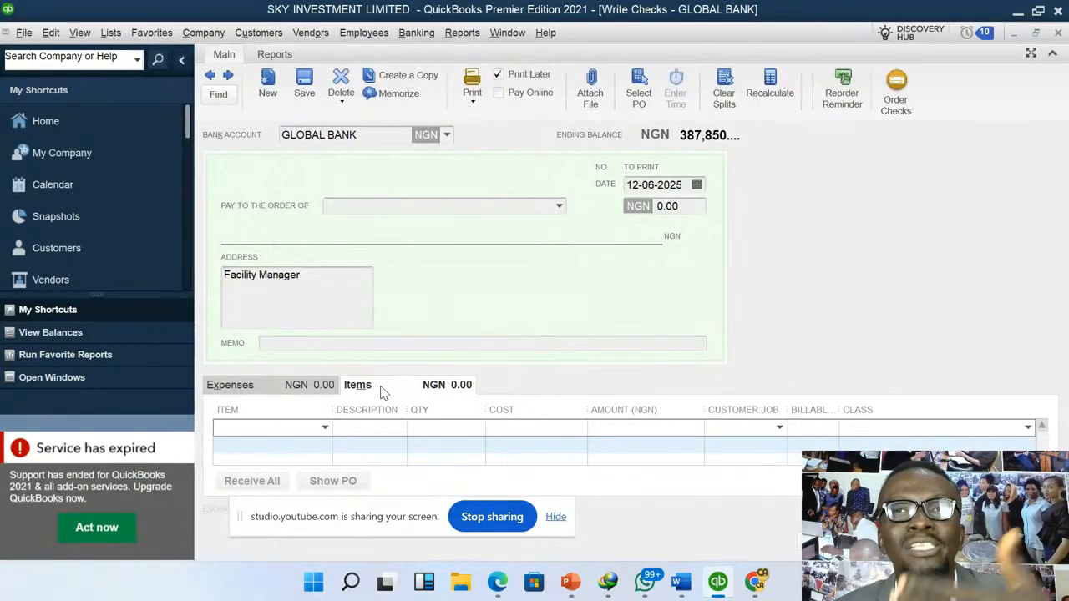
pyautogui.click(269, 386)
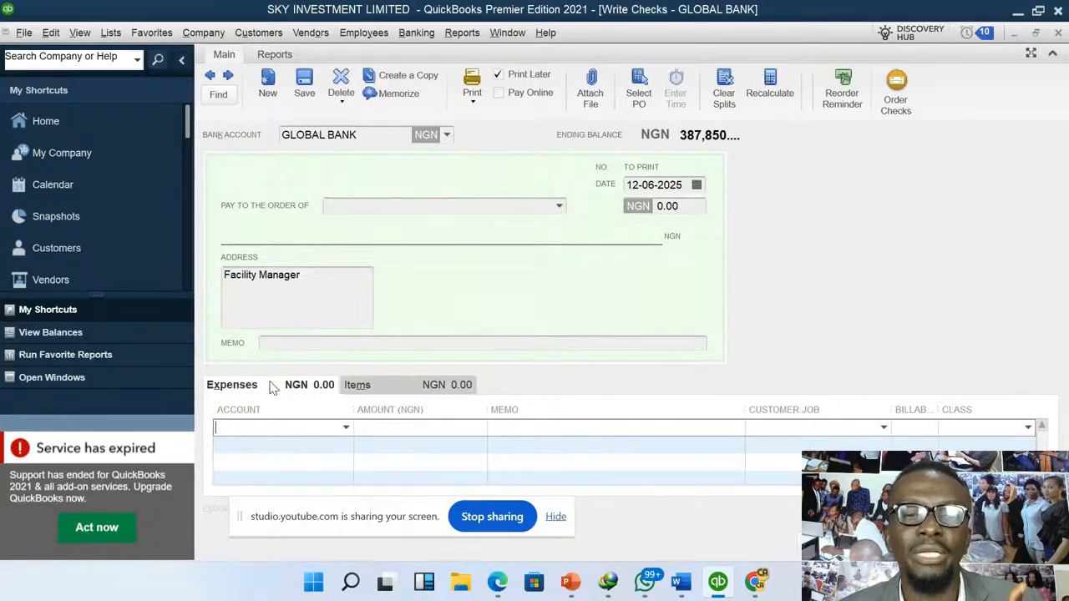
pyautogui.click(346, 429)
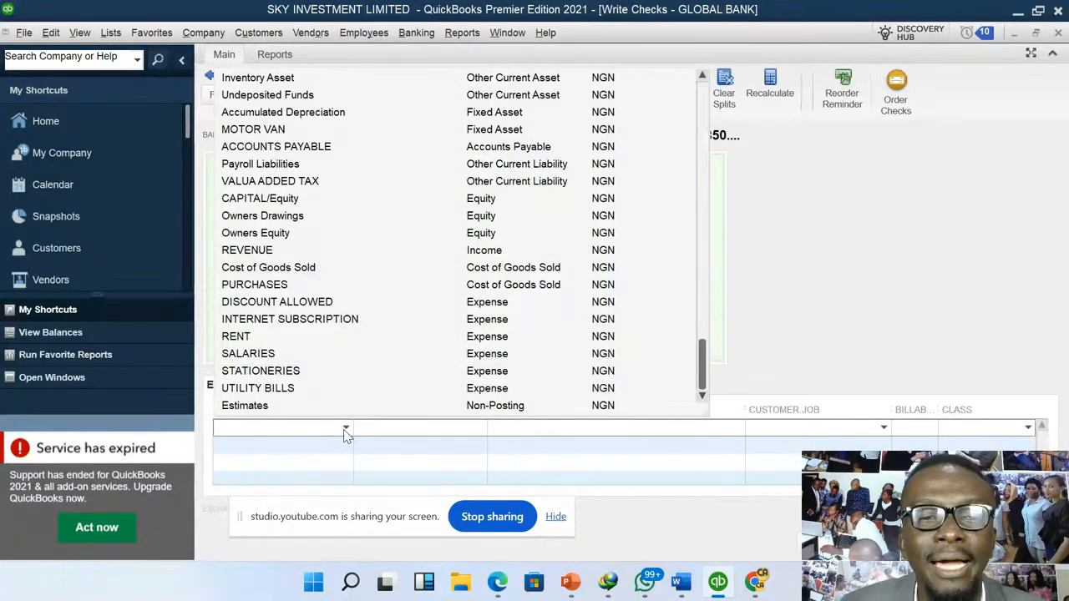
pyautogui.click(237, 336)
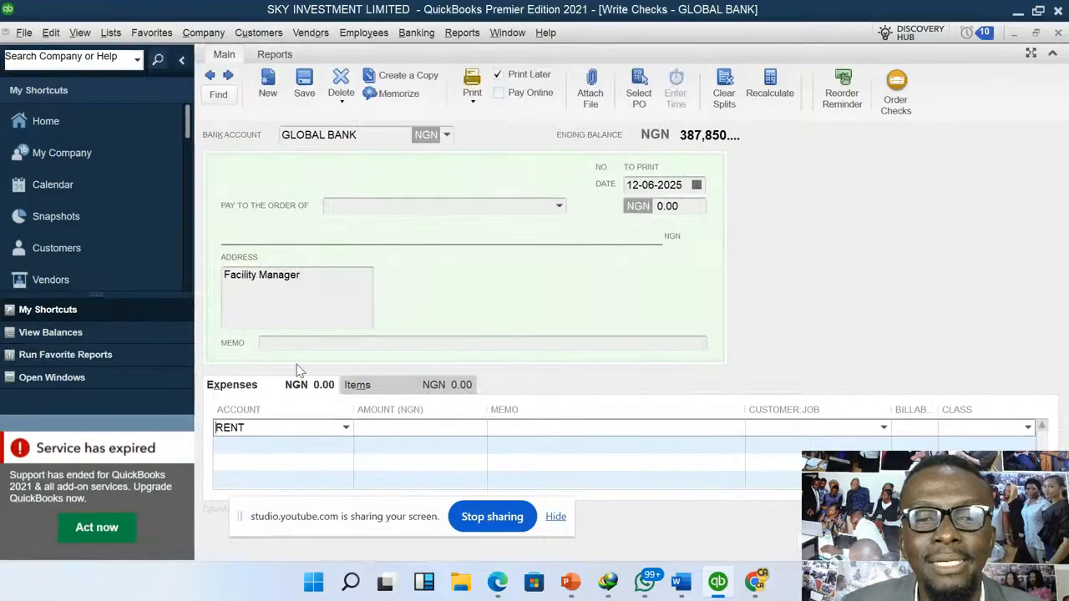
pyautogui.click(384, 426)
pyautogui.write('10000')
pyautogui.press('Tab')
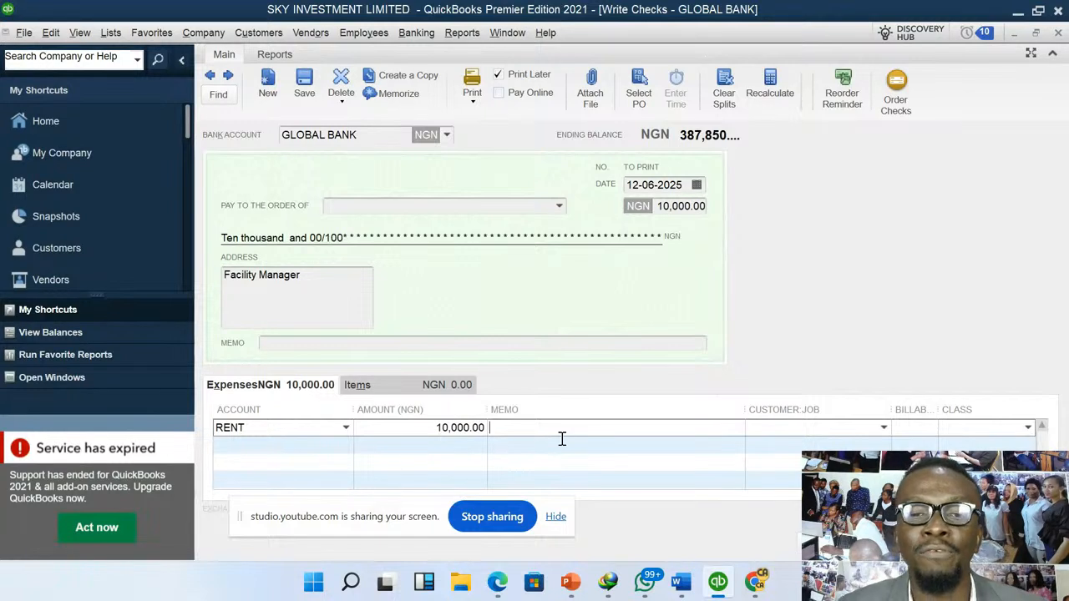
pyautogui.write('fdtfyguhijkkjokokkjug fyegyregygruereryggy fyg')
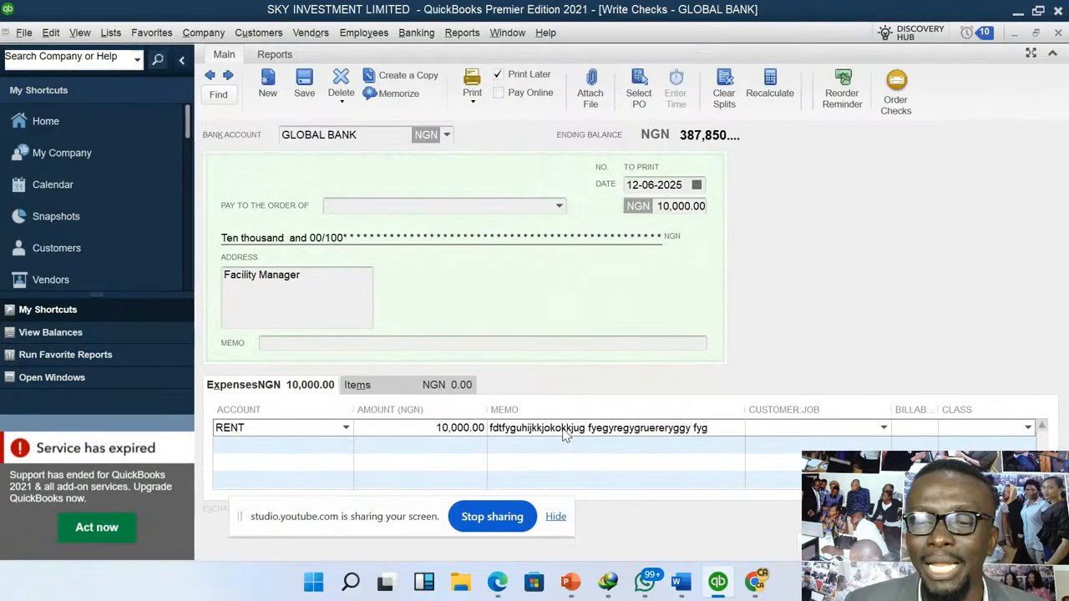
pyautogui.press('BackSpace')
pyautogui.press('BackSpace')
pyautogui.press('BackSpace')
pyautogui.press('BackSpace')
pyautogui.press('BackSpace')
pyautogui.press('BackSpace')
pyautogui.press('BackSpace')
pyautogui.press('BackSpace')
pyautogui.press('BackSpace')
pyautogui.press('BackSpace')
pyautogui.press('BackSpace')
pyautogui.press('BackSpace')
pyautogui.press('BackSpace')
pyautogui.press('BackSpace')
pyautogui.press('BackSpace')
pyautogui.press('BackSpace')
pyautogui.press('BackSpace')
pyautogui.press('BackSpace')
pyautogui.press('BackSpace')
pyautogui.press('BackSpace')
pyautogui.press('BackSpace')
pyautogui.press('BackSpace')
pyautogui.press('BackSpace')
pyautogui.press('BackSpace')
pyautogui.press('BackSpace')
pyautogui.press('BackSpace')
pyautogui.press('BackSpace')
pyautogui.press('BackSpace')
pyautogui.press('BackSpace')
pyautogui.press('BackSpace')
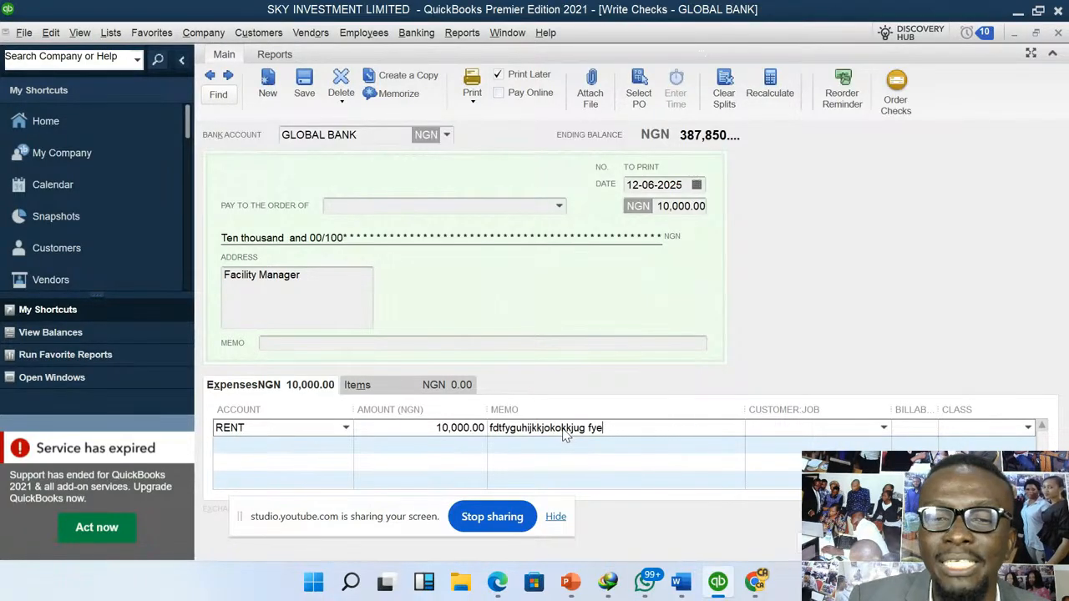
pyautogui.press('BackSpace')
pyautogui.press('BackSpace')
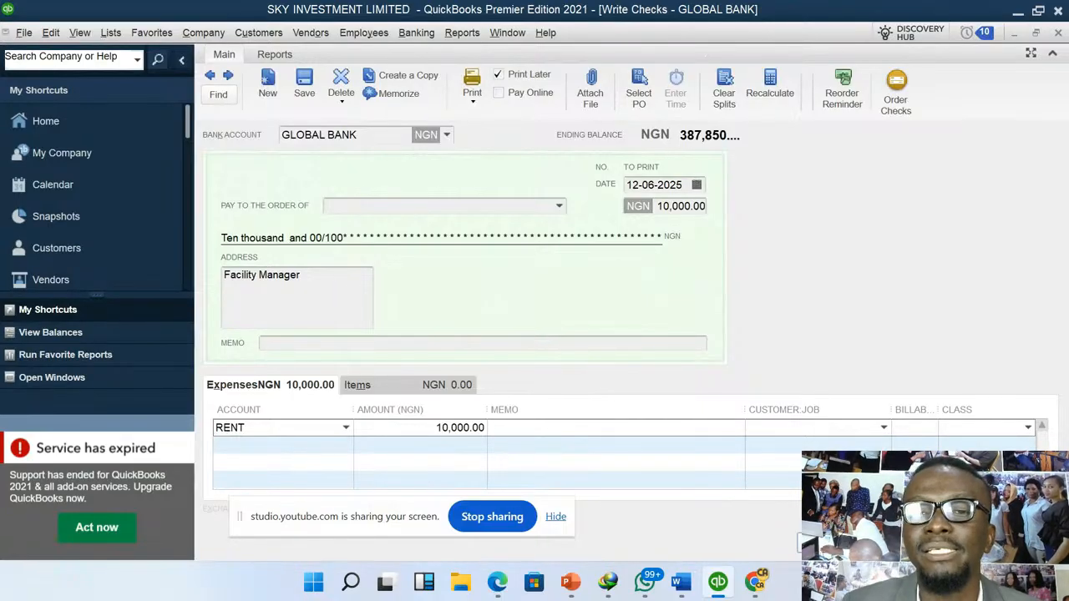
# - Save and close the rent check without assigning a class
pyautogui.click(839, 543)
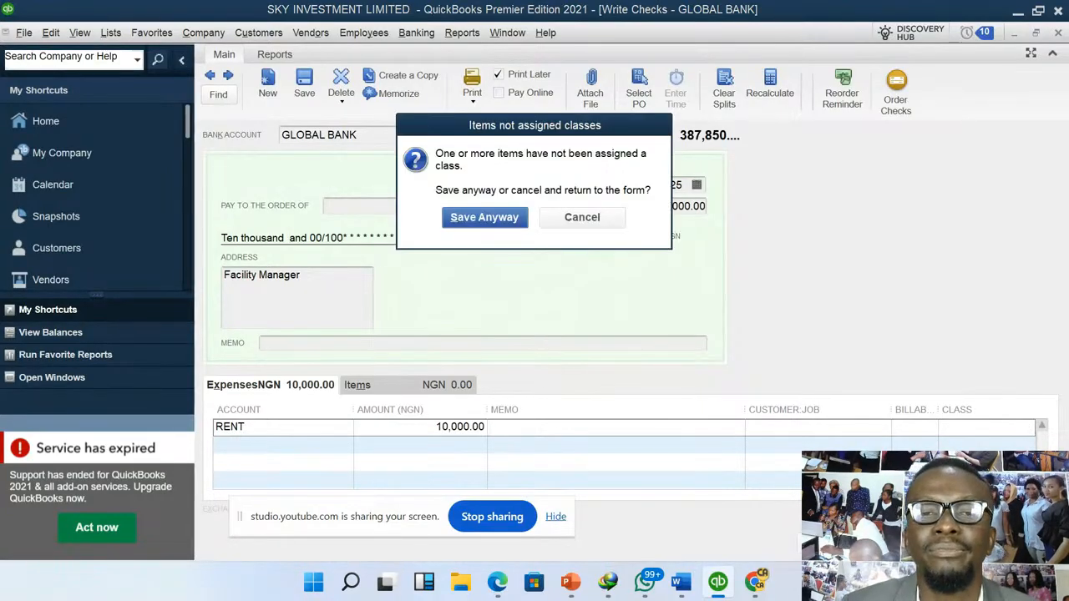
pyautogui.click(517, 225)
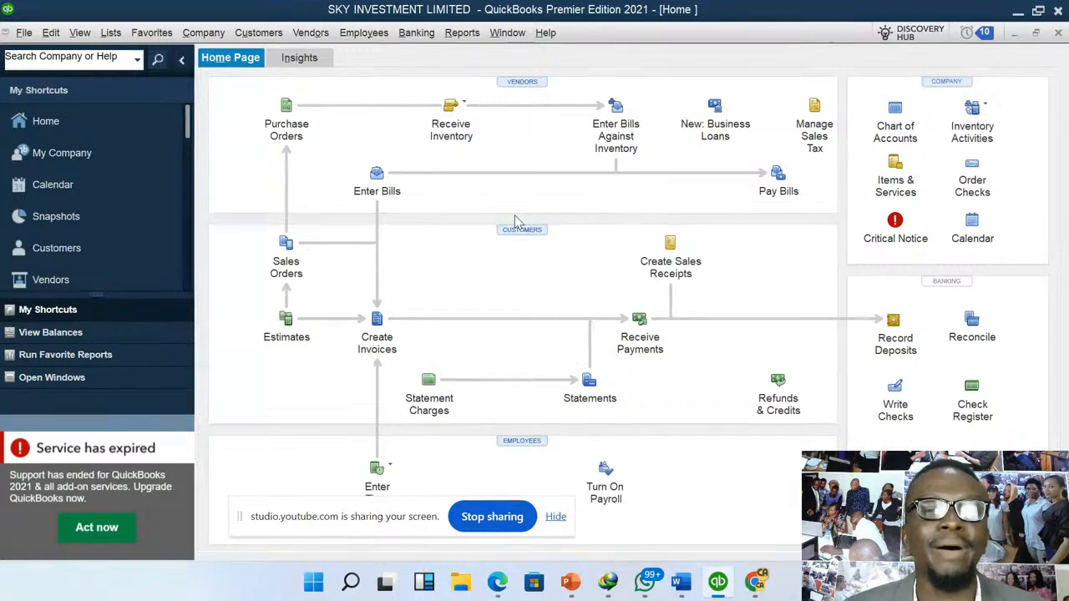
# - Start a check drawn on CASH @ HAND and enter SAHAD STORES as its address text, leaving the payee blank
pyautogui.click(428, 35)
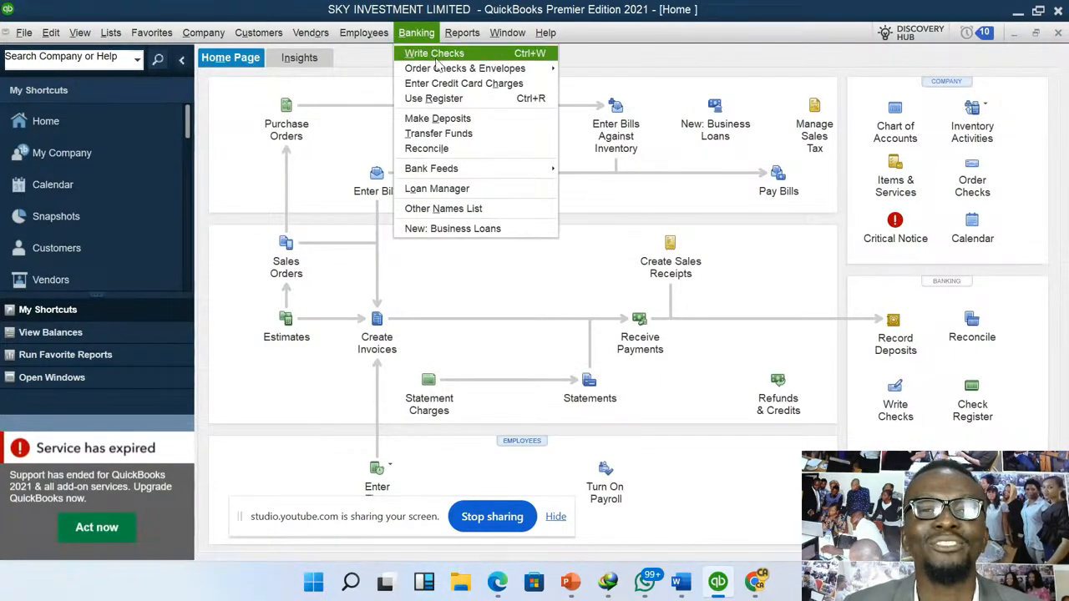
pyautogui.click(451, 55)
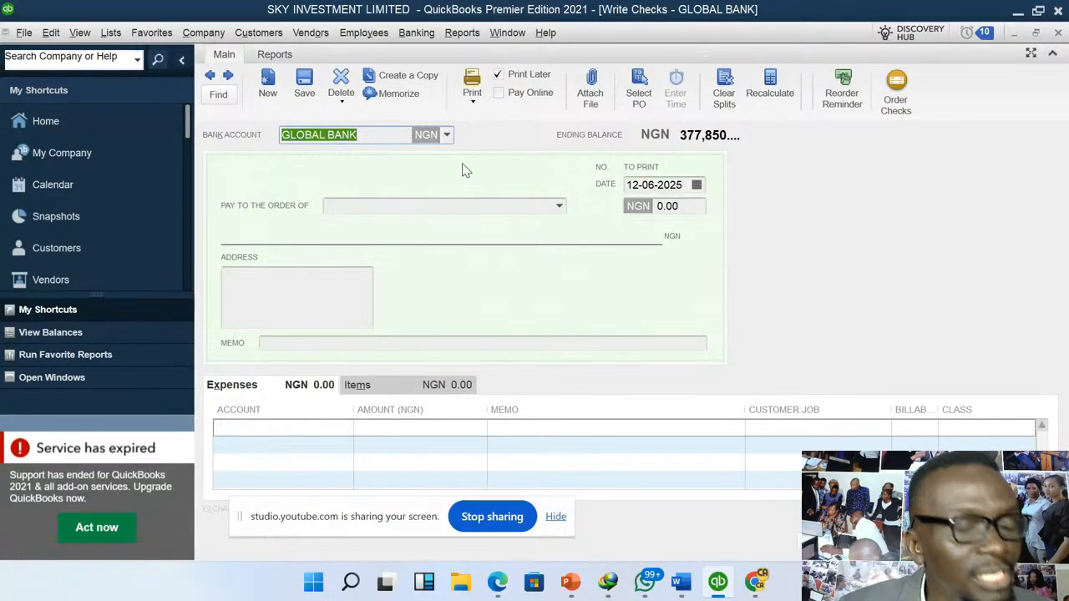
pyautogui.click(447, 135)
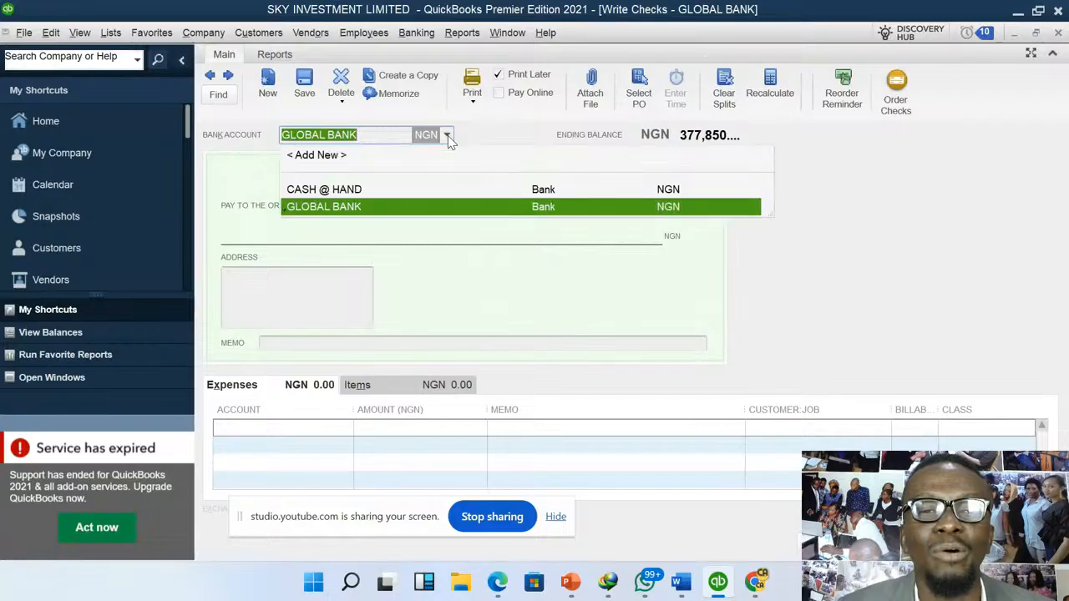
pyautogui.click(358, 190)
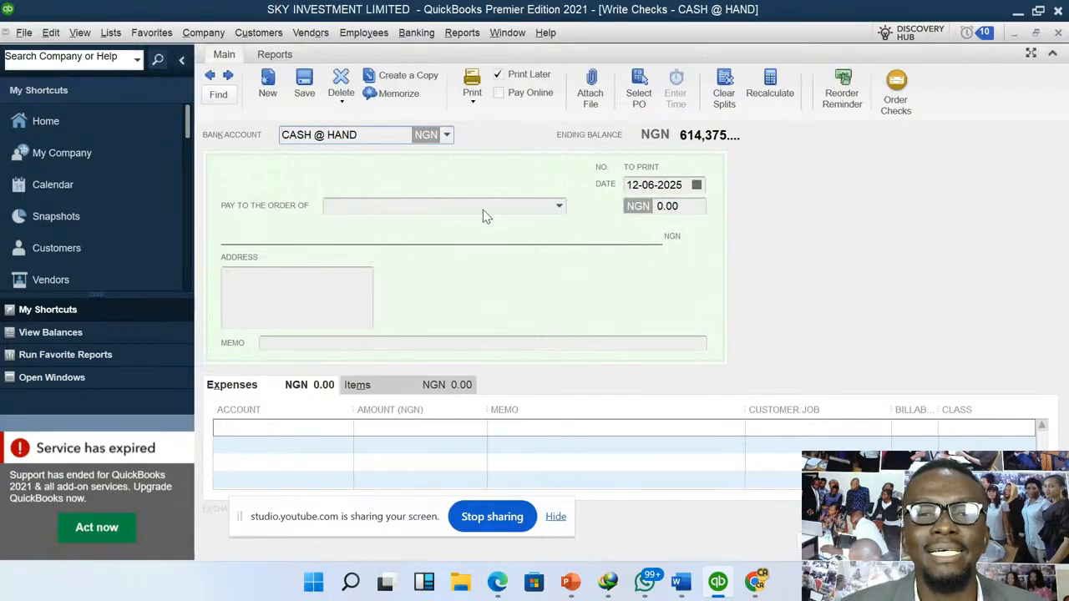
pyautogui.click(305, 287)
pyautogui.write('SAHAD STORES')
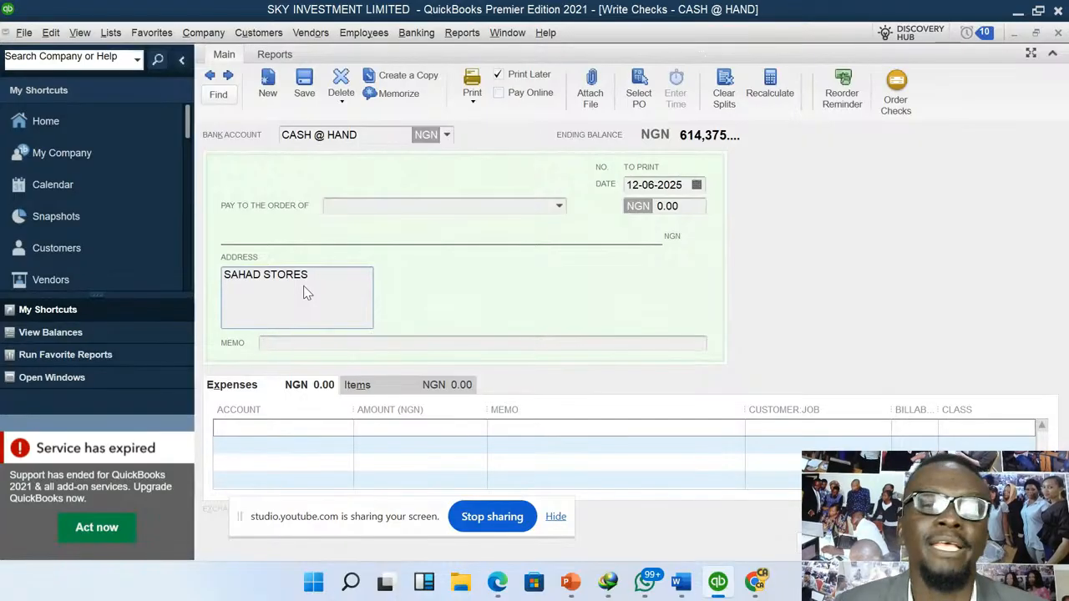
# - Add an expense line for the STATIONERIES account with an amount of 2,000, and save and close the check without a class
pyautogui.click(341, 430)
pyautogui.click(346, 429)
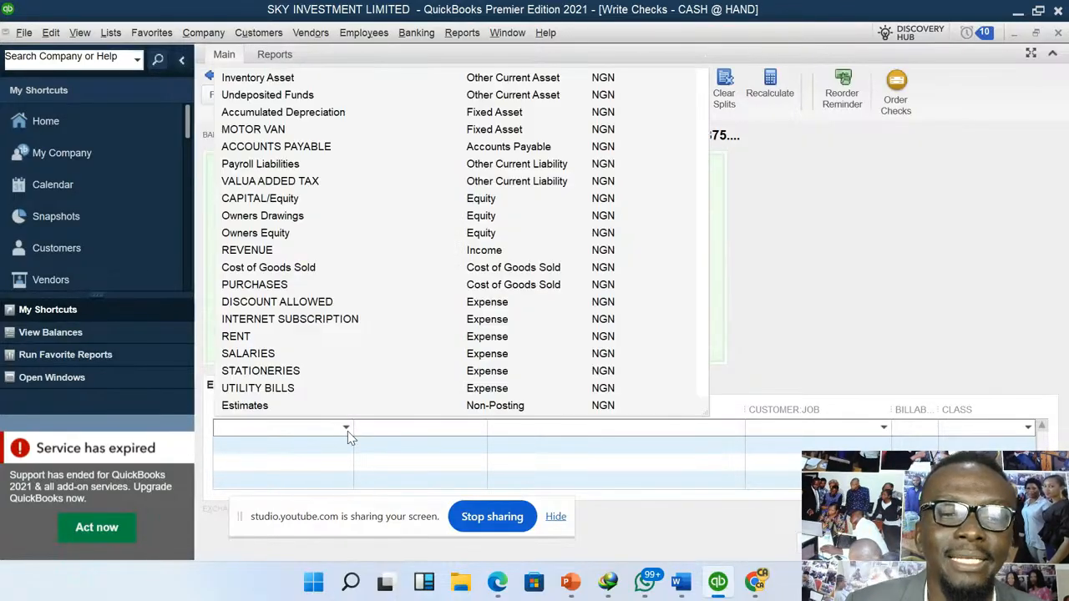
pyautogui.click(275, 370)
pyautogui.click(392, 429)
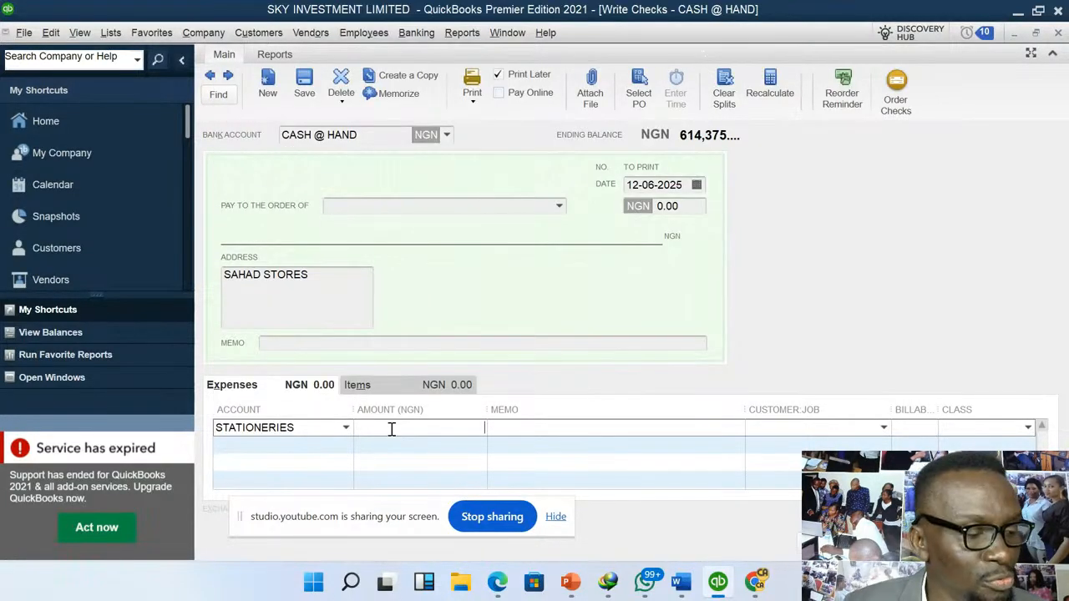
pyautogui.write('2000')
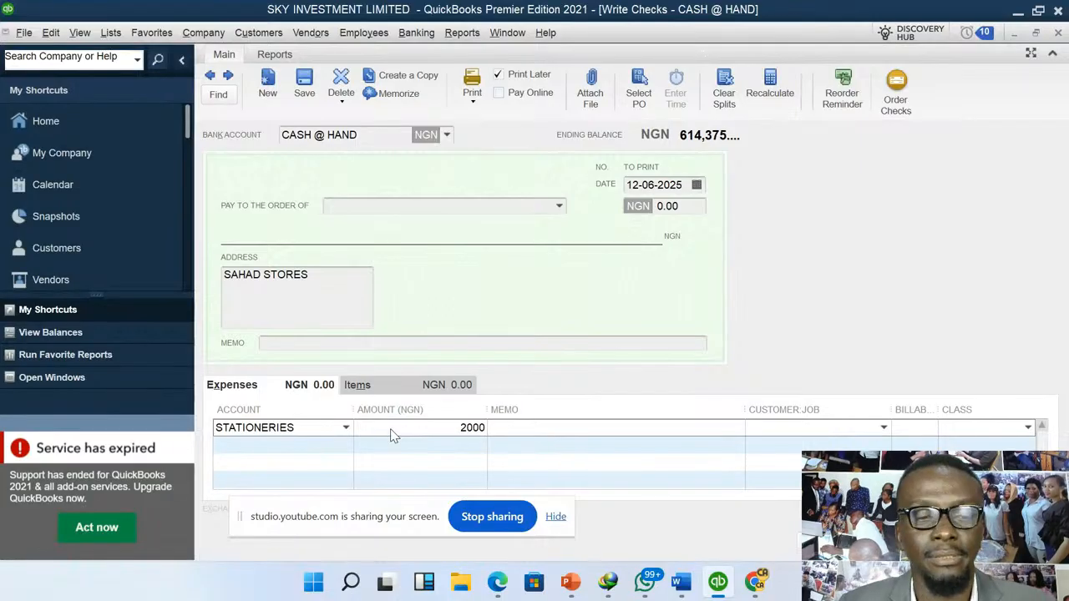
pyautogui.press('Tab')
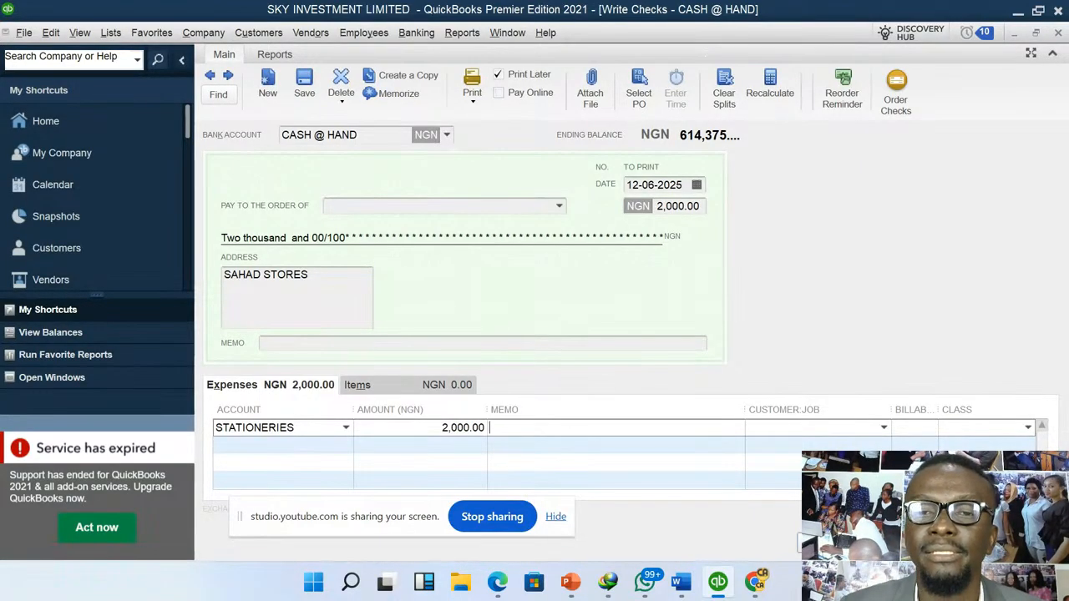
pyautogui.click(837, 542)
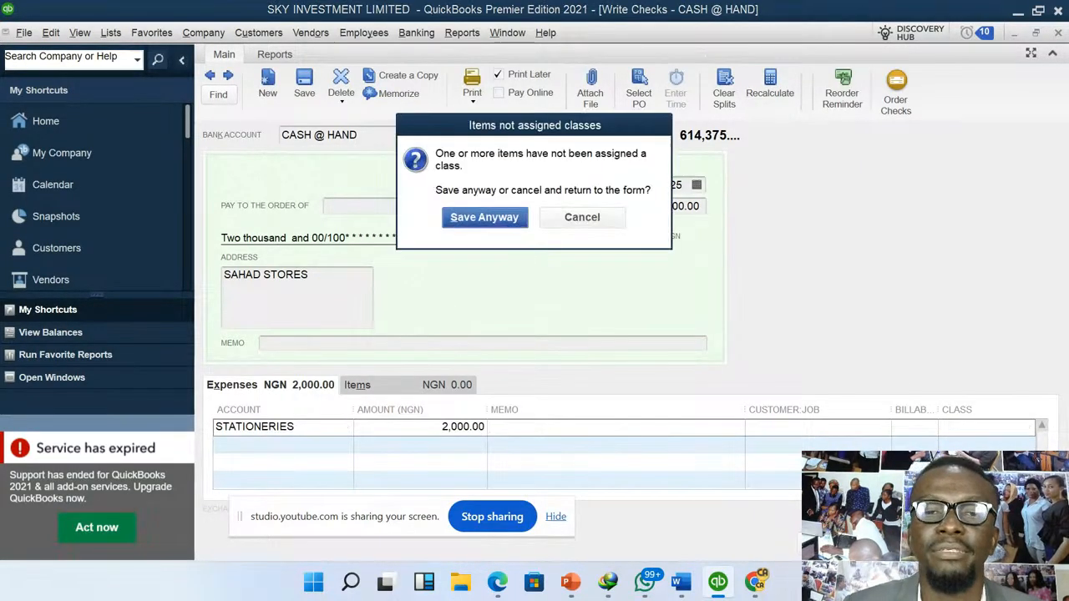
pyautogui.click(515, 220)
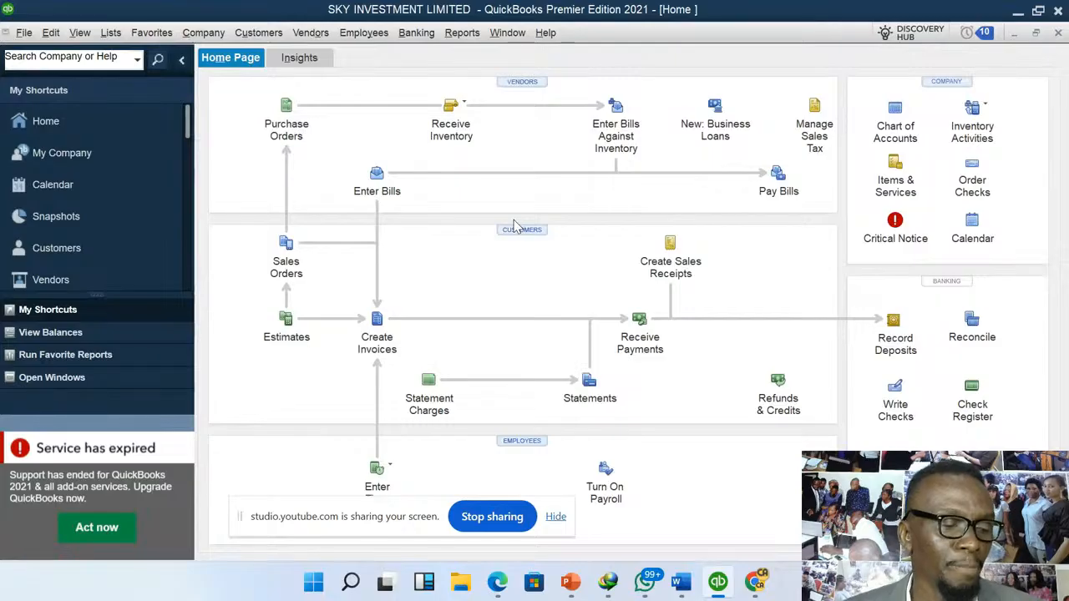
# - Start another check drawn on CASH @ HAND and open a new vendor record for its payee
pyautogui.click(424, 39)
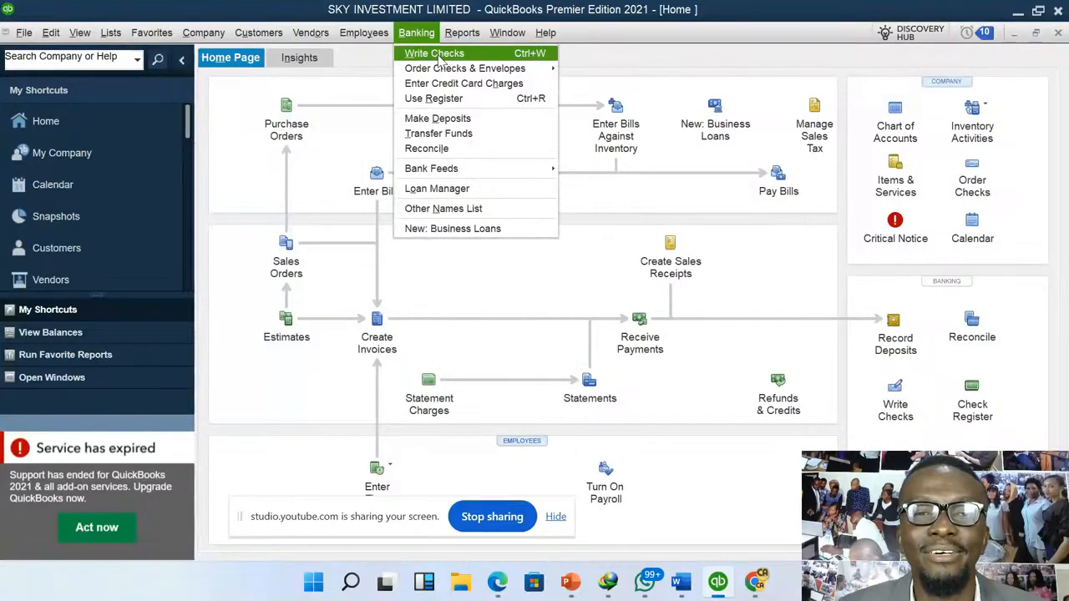
pyautogui.click(438, 55)
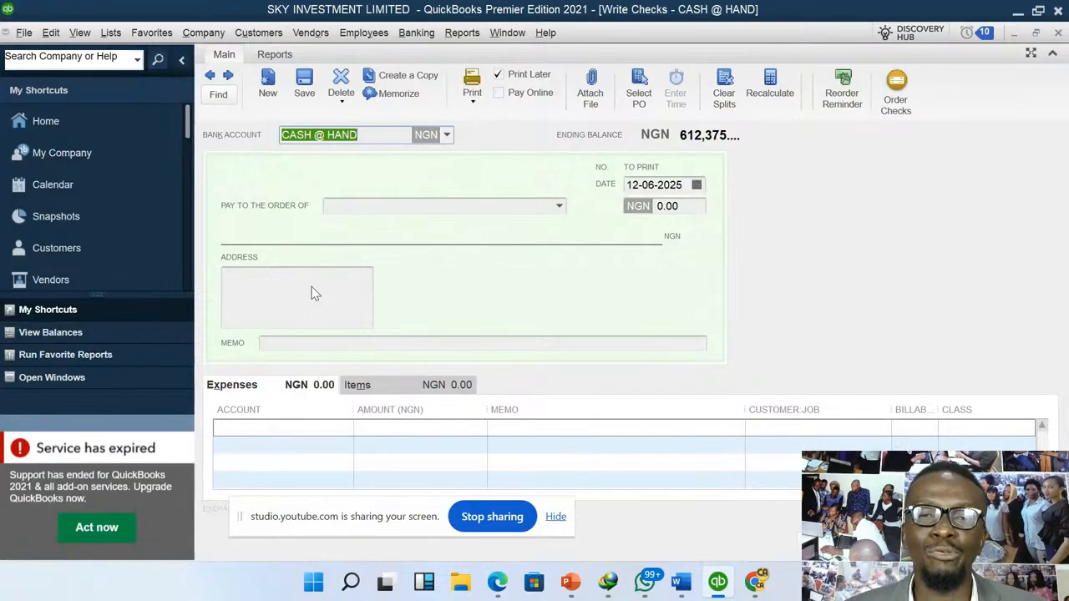
pyautogui.click(560, 208)
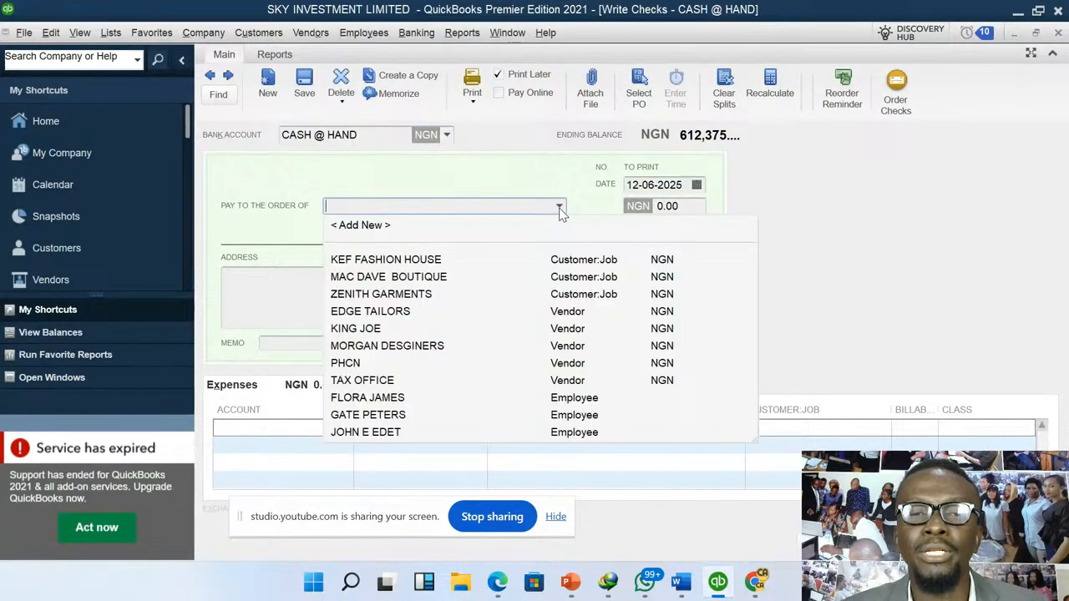
pyautogui.click(370, 227)
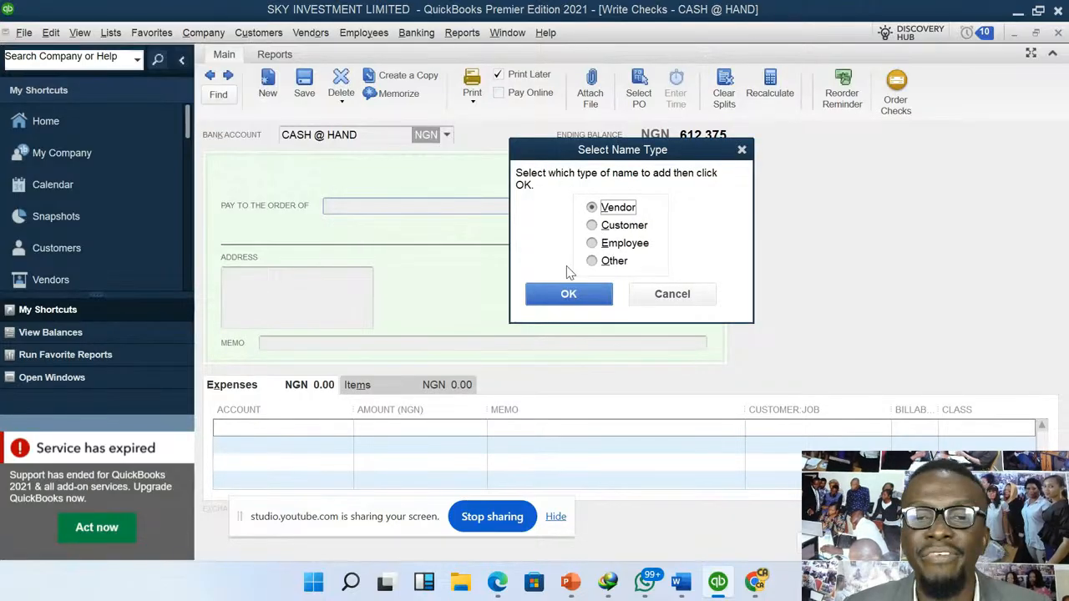
pyautogui.click(568, 296)
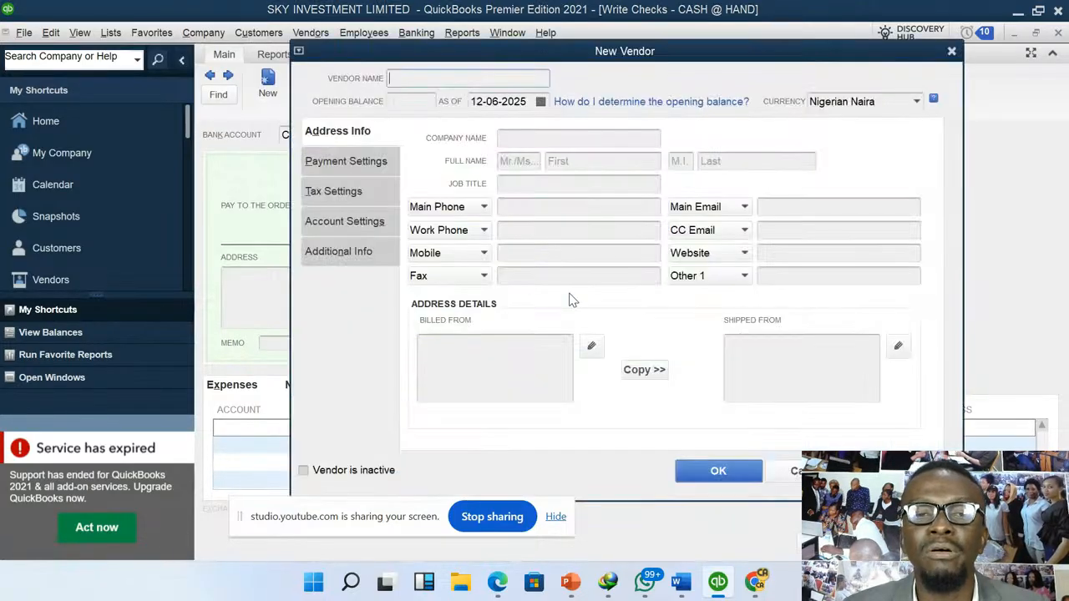
# - Create the vendor with the company name KIA MOTORS as the check's payee
pyautogui.click(569, 137)
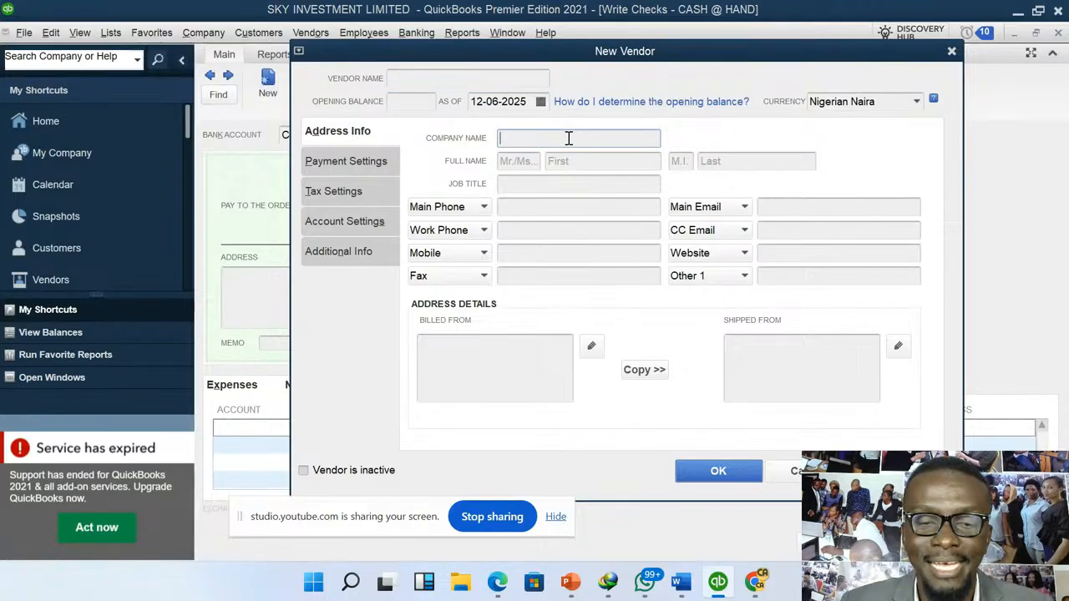
pyautogui.write('kia mo')
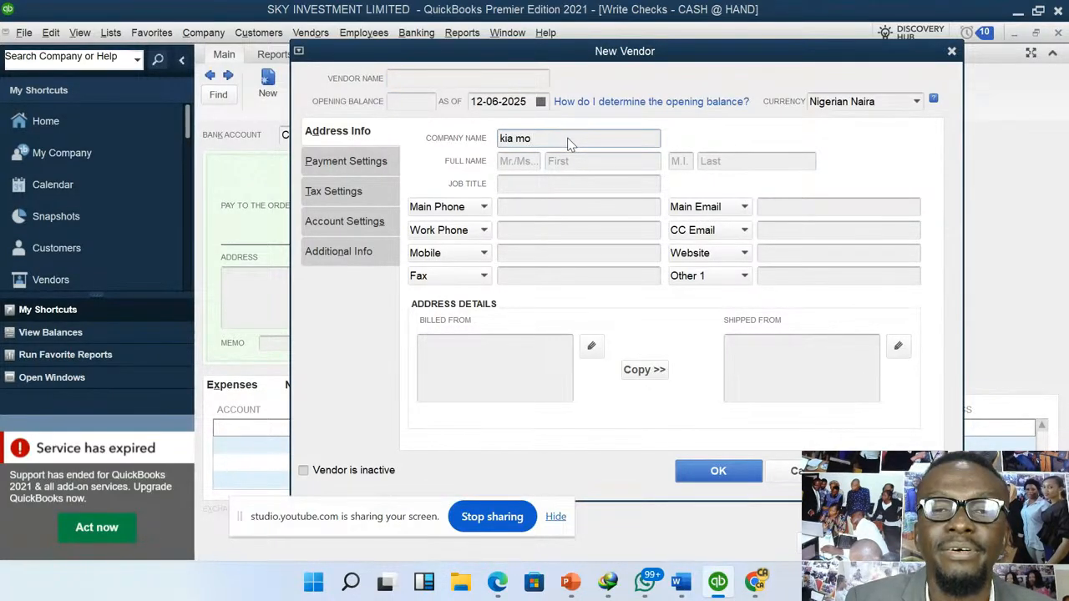
pyautogui.press('BackSpace')
pyautogui.press('BackSpace')
pyautogui.press('BackSpace')
pyautogui.press('BackSpace')
pyautogui.press('BackSpace')
pyautogui.press('BackSpace')
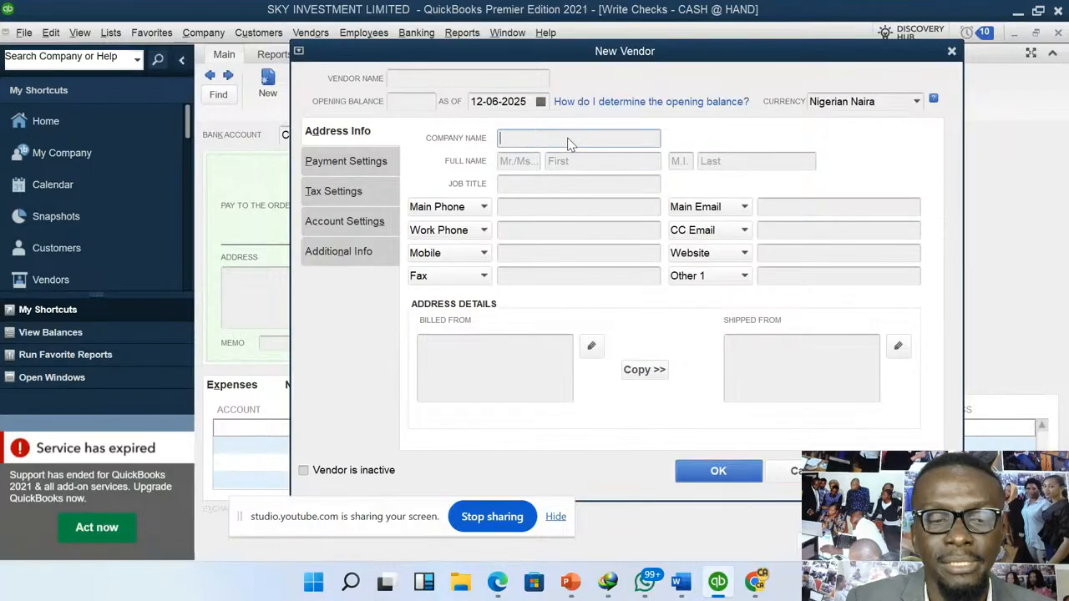
pyautogui.write('KIA ')
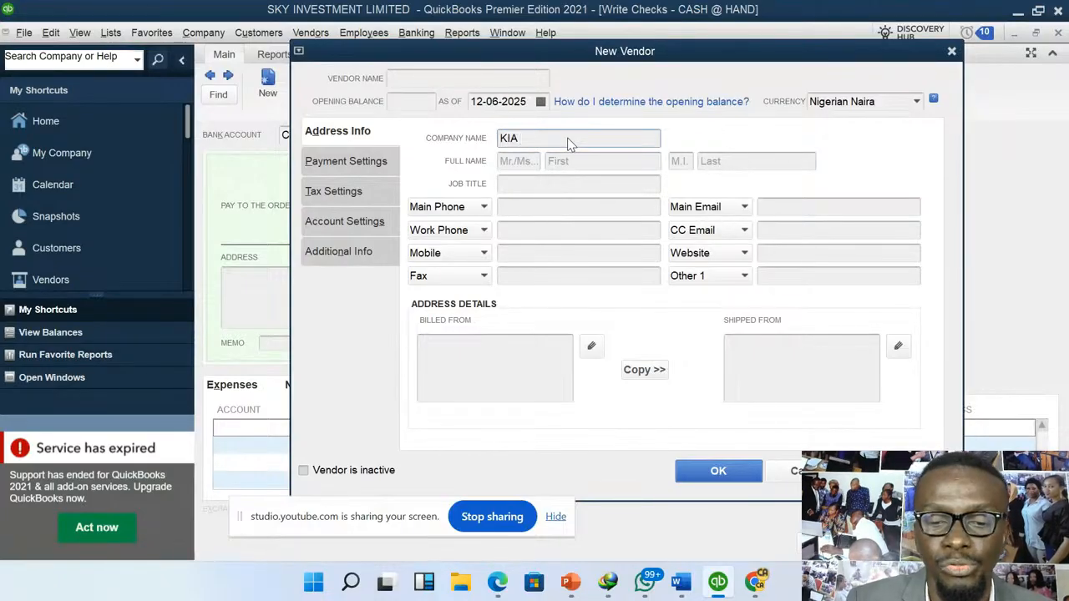
pyautogui.write('MOTOR')
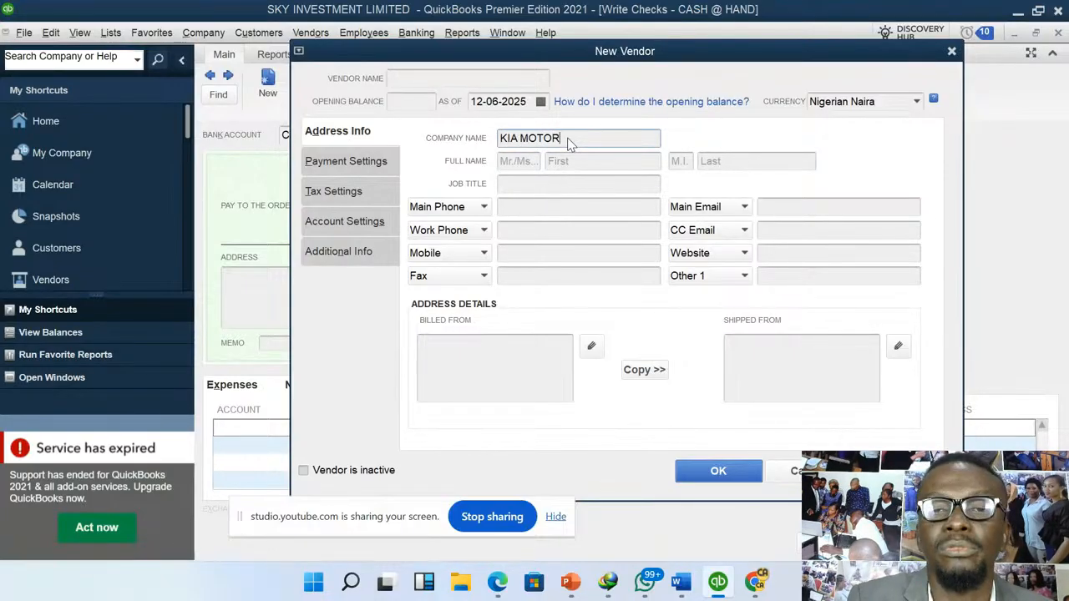
pyautogui.write('S')
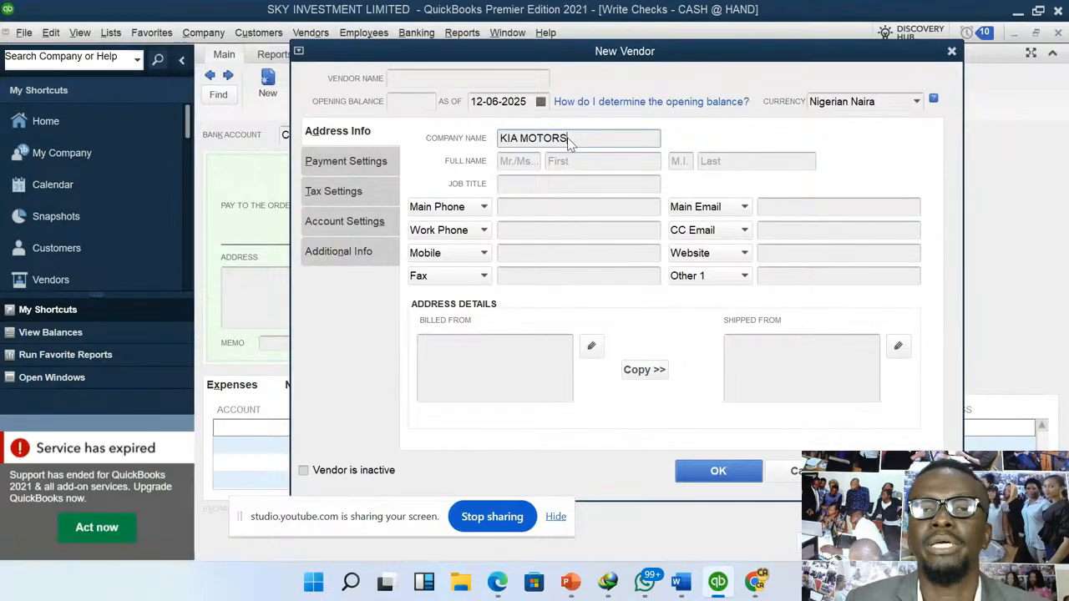
pyautogui.click(717, 471)
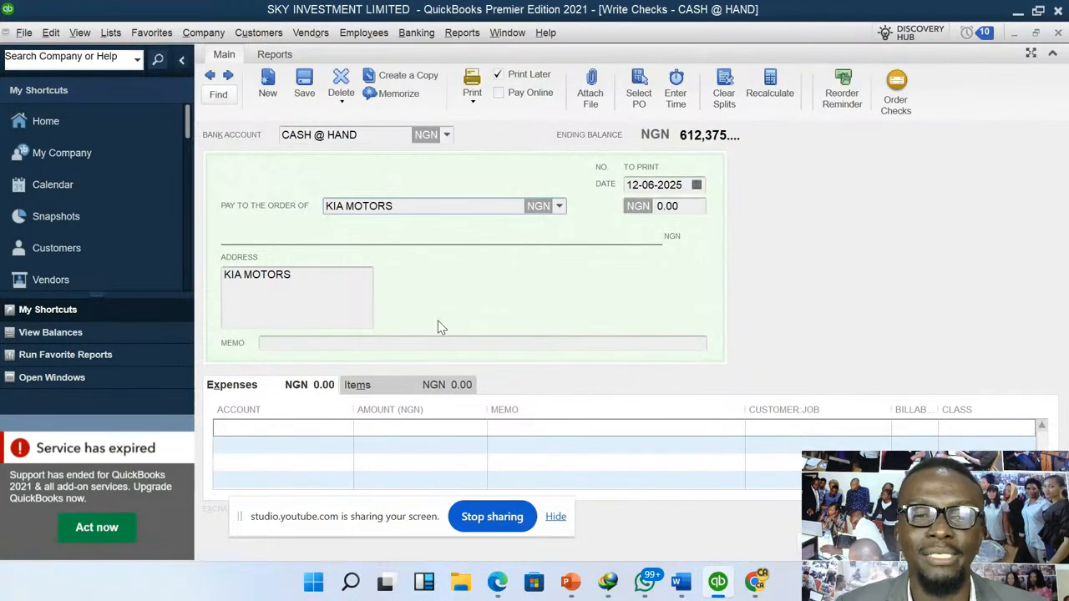
# - Add an expense line for the MOTOR VAN account with an amount of 55,000, and save and close the check without a class
pyautogui.click(347, 433)
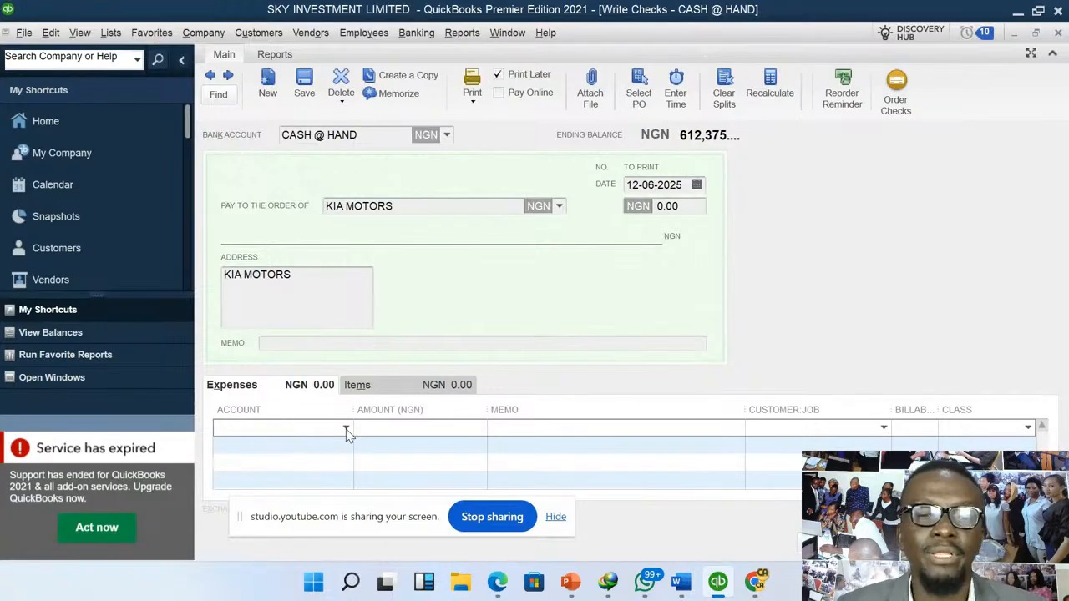
pyautogui.click(346, 429)
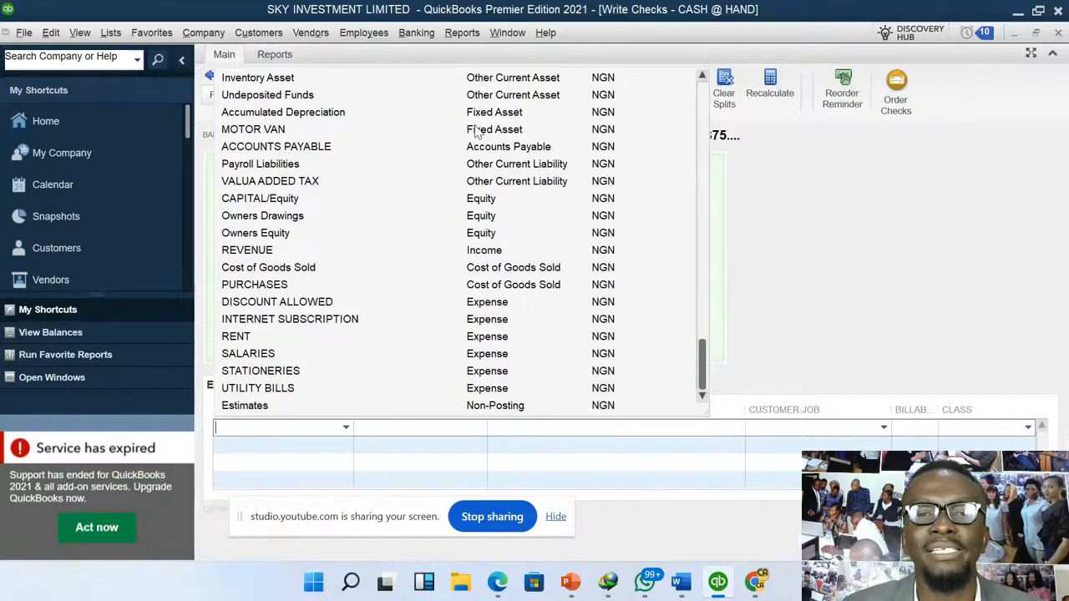
pyautogui.click(284, 133)
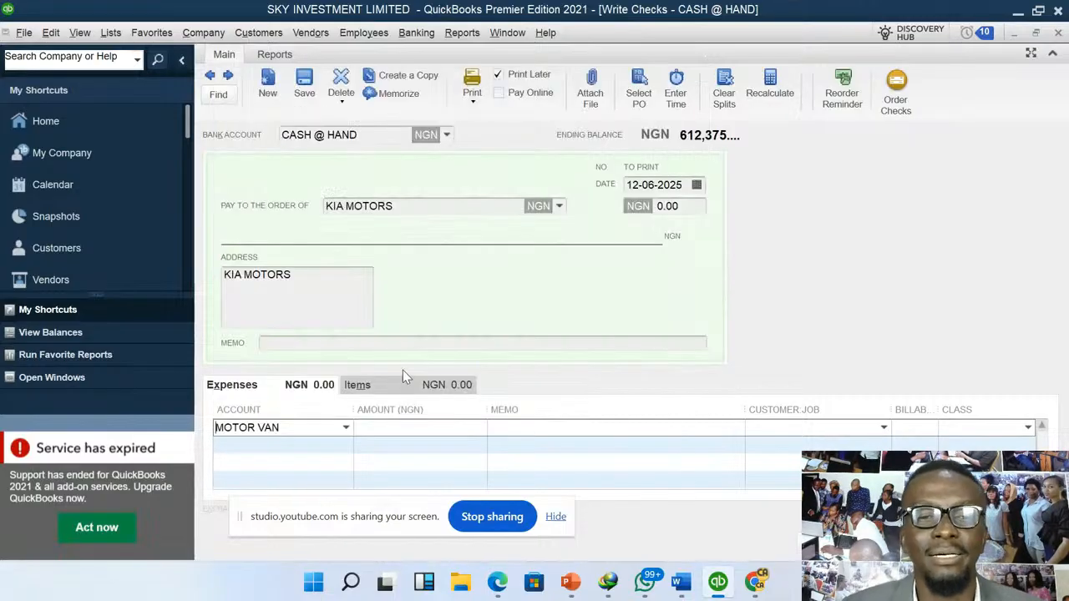
pyautogui.click(384, 428)
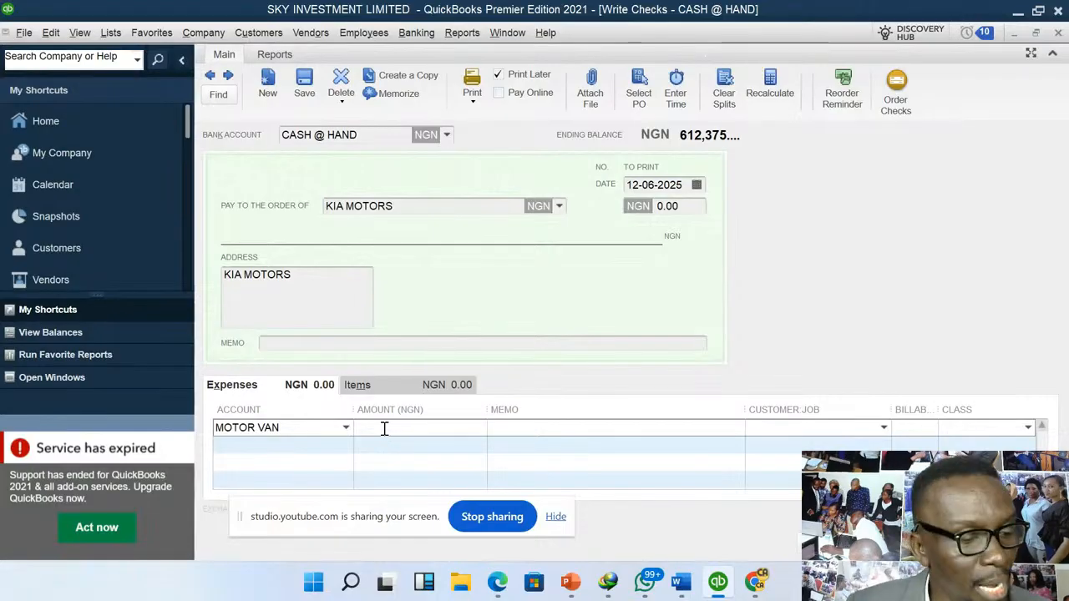
pyautogui.write('5')
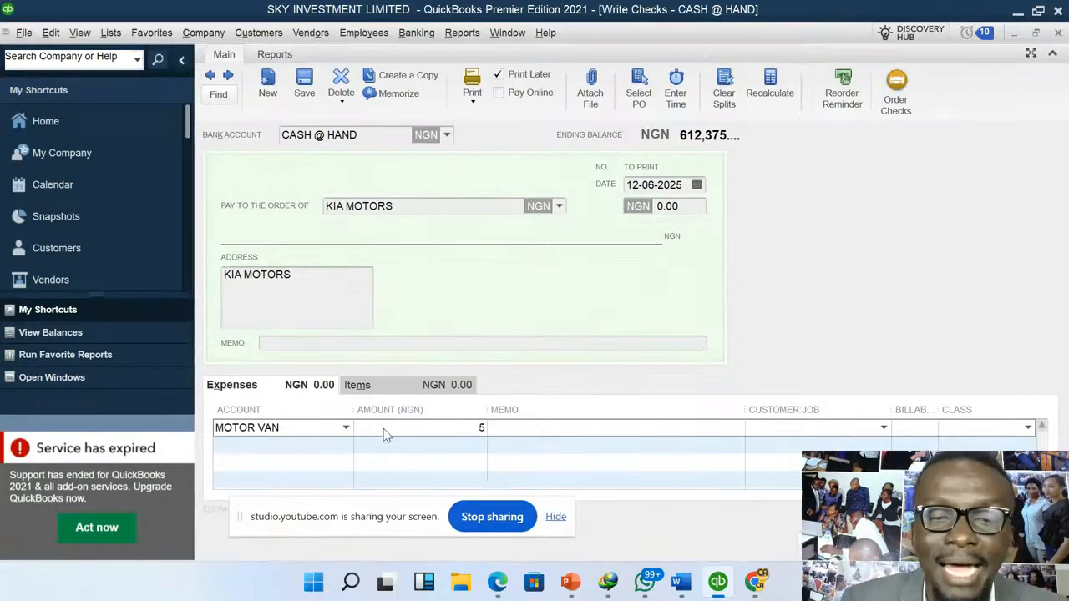
pyautogui.write('50000')
pyautogui.press('BackSpace')
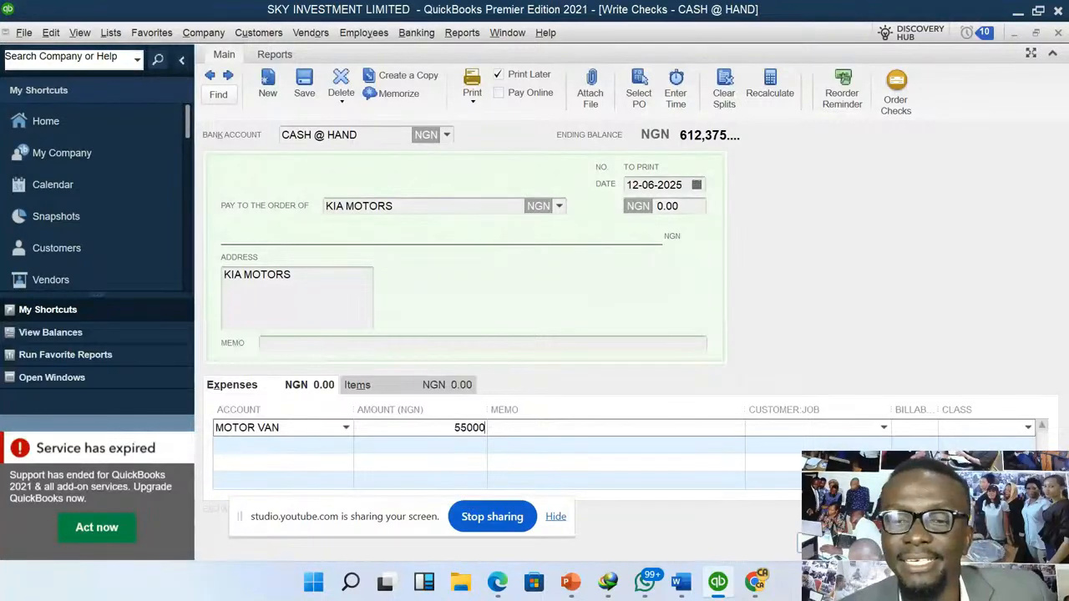
pyautogui.click(838, 542)
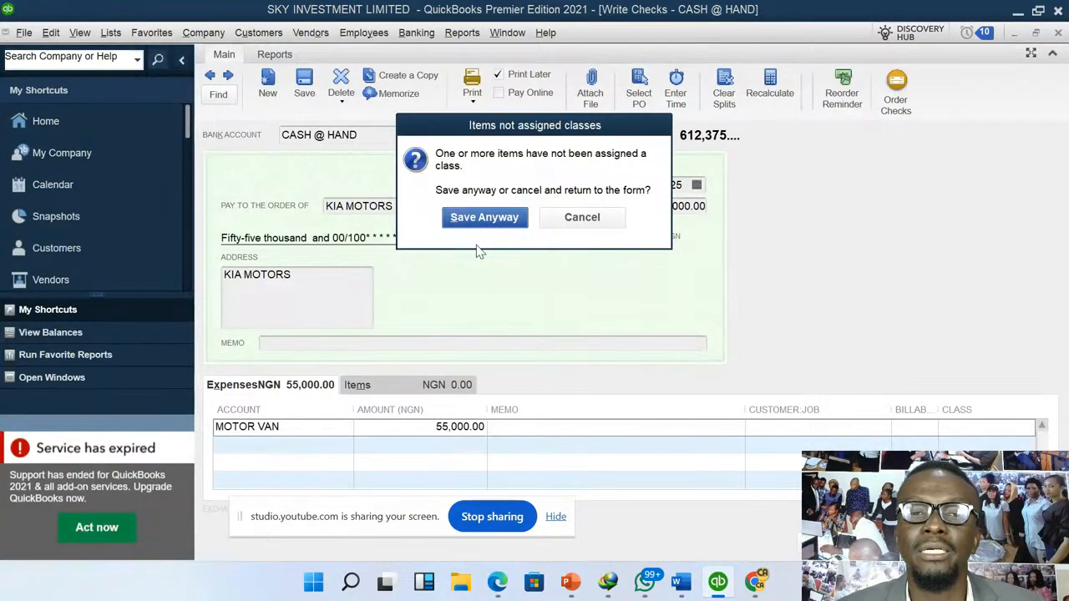
pyautogui.click(488, 219)
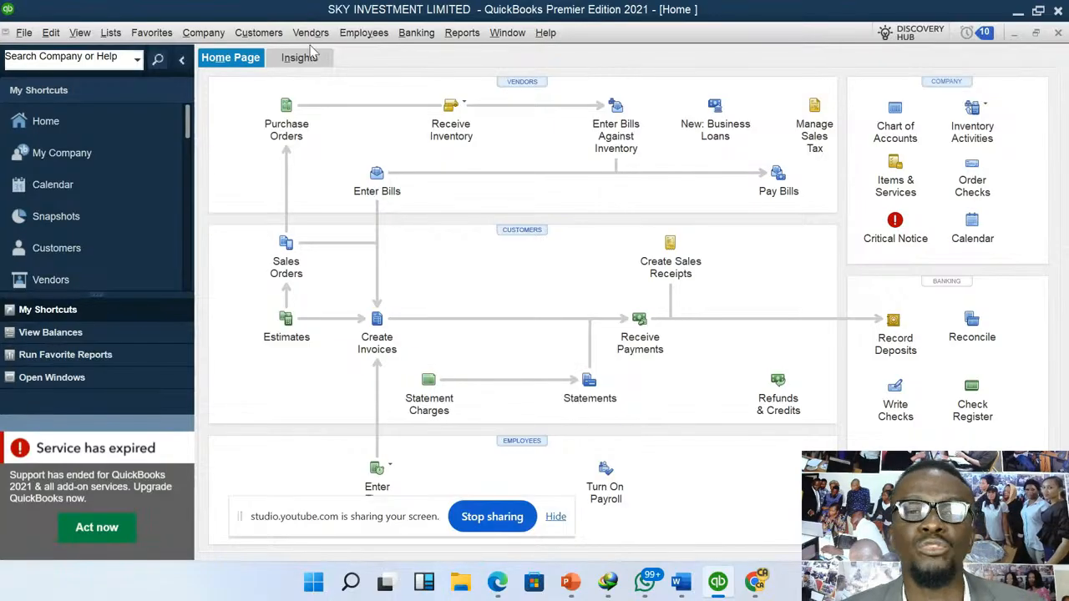
# - Start another check drawn on CASH @ HAND
pyautogui.click(419, 37)
pyautogui.click(434, 54)
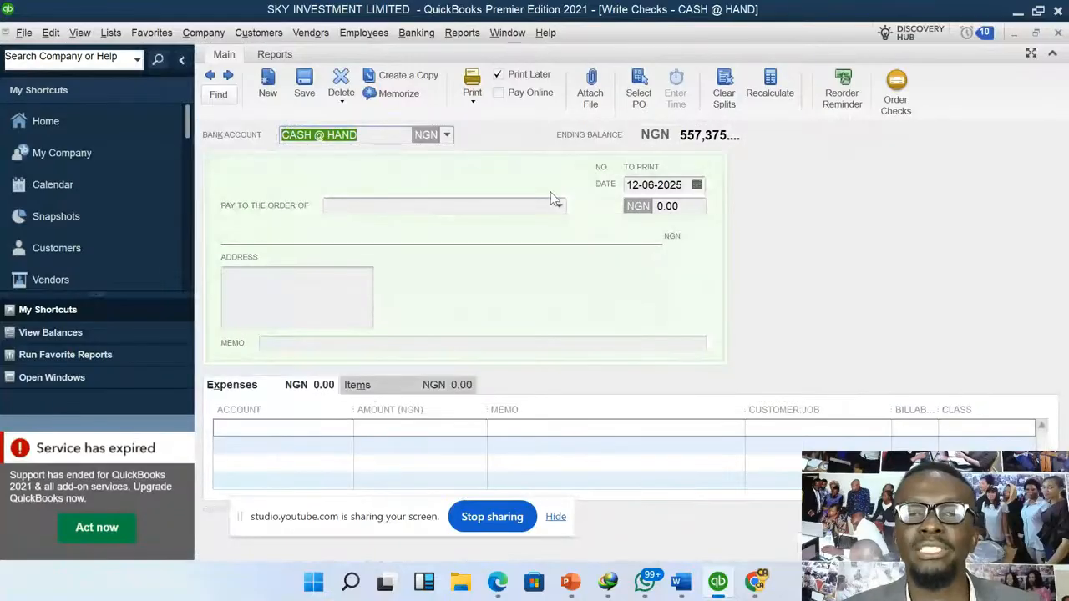
# - Try to create a new vendor with the company name PHCN as the check's payee
pyautogui.click(557, 208)
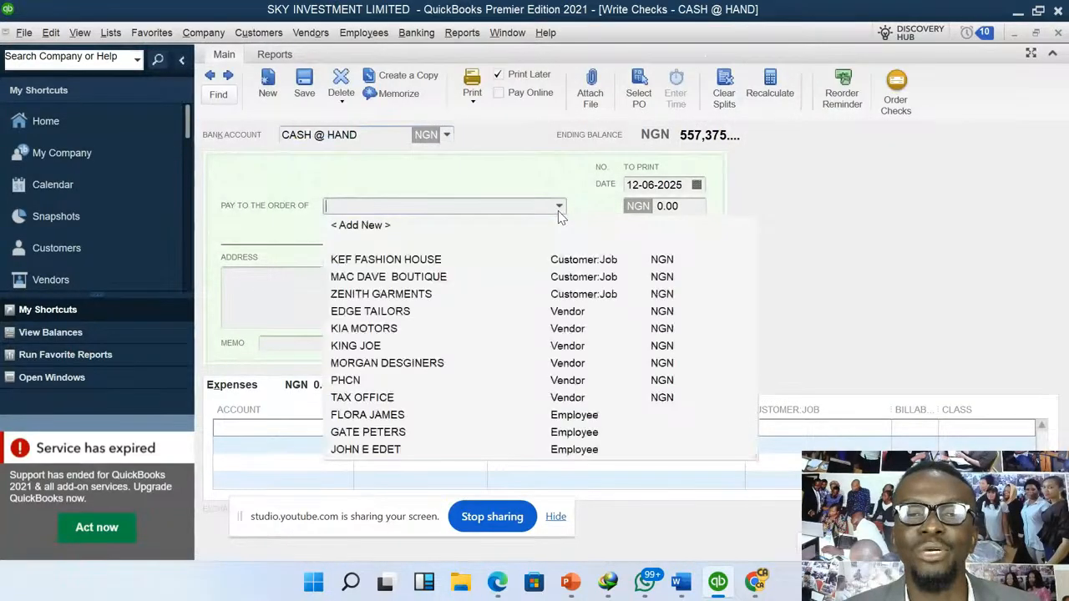
pyautogui.click(361, 225)
pyautogui.click(556, 298)
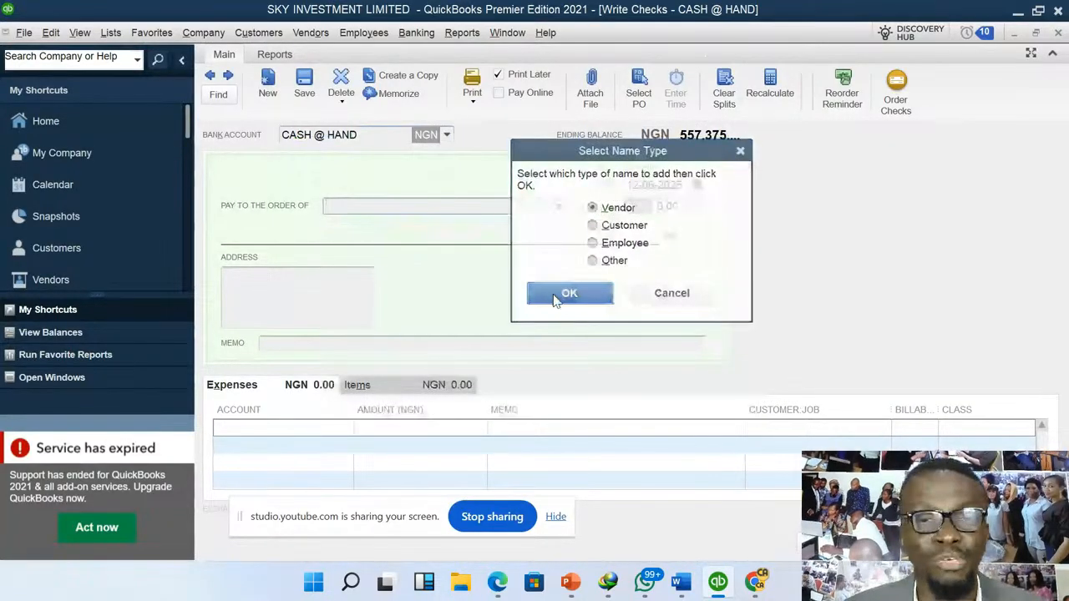
pyautogui.click(543, 134)
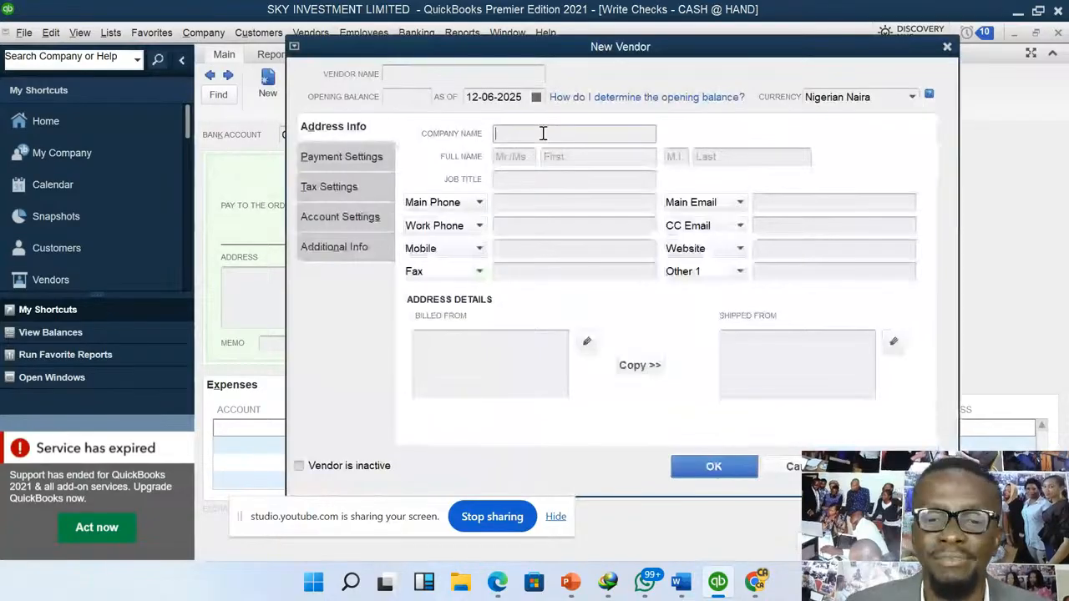
pyautogui.write('P')
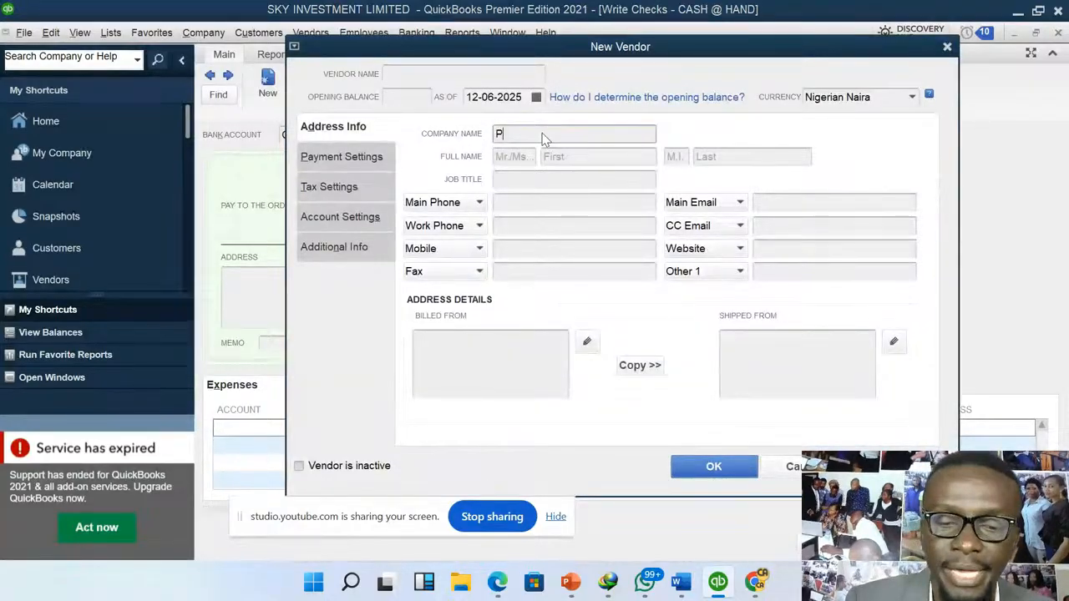
pyautogui.write('HCN')
pyautogui.click(694, 467)
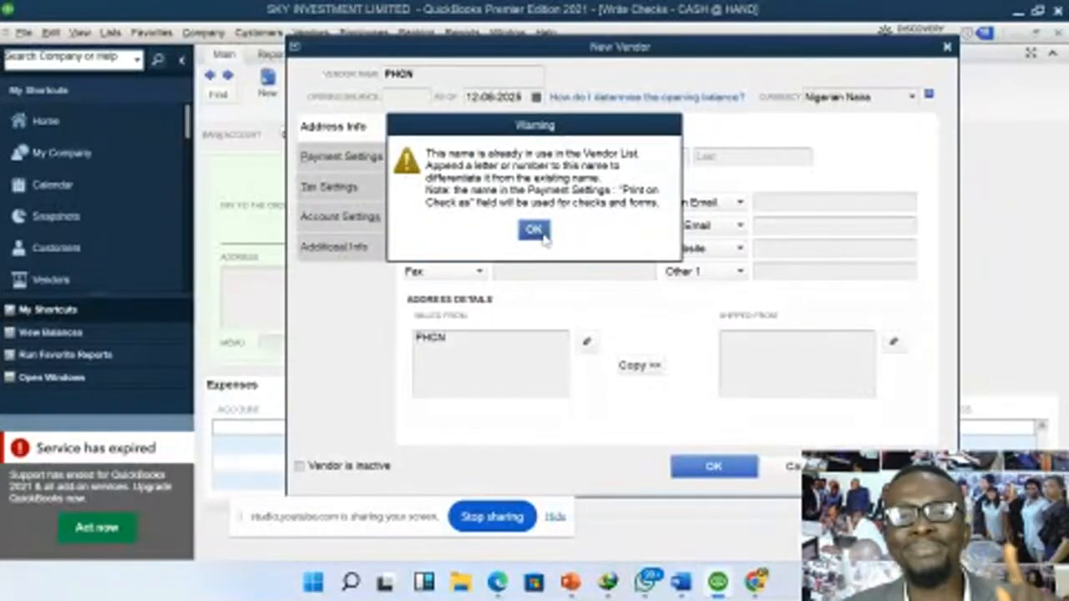
pyautogui.click(539, 232)
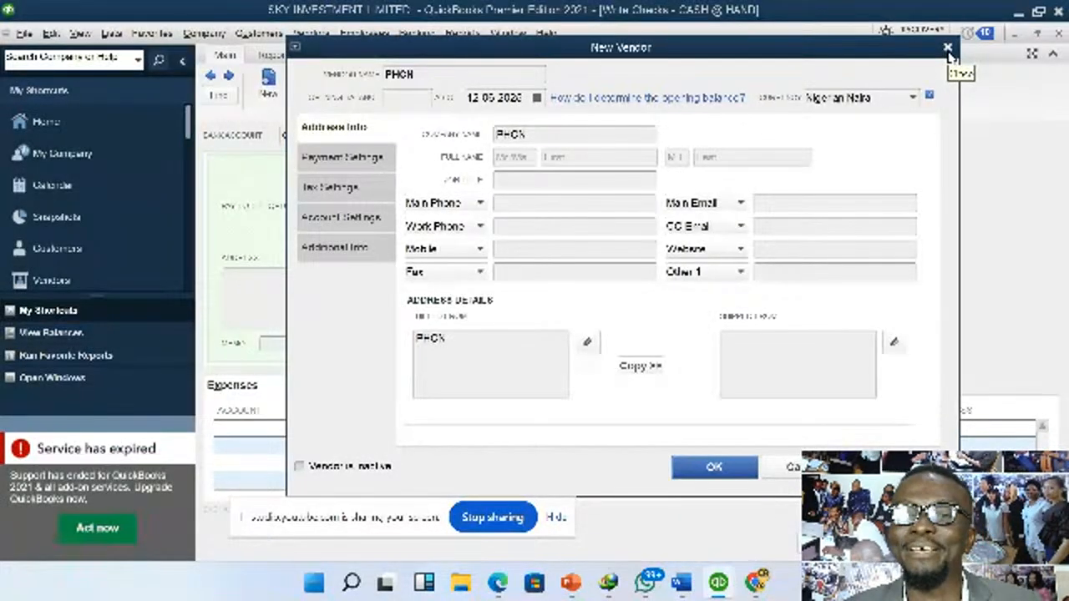
pyautogui.click(947, 47)
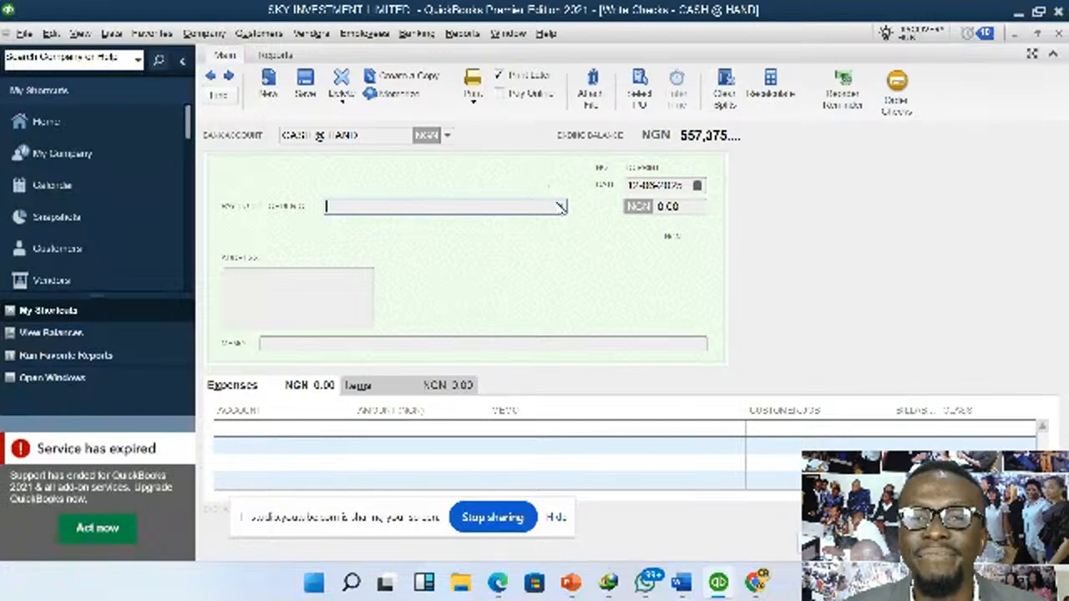
# - Choose the existing vendor PHCN as payee and add an expense line for the UTILITY BILLS account with an amount of 1,500
pyautogui.click(560, 207)
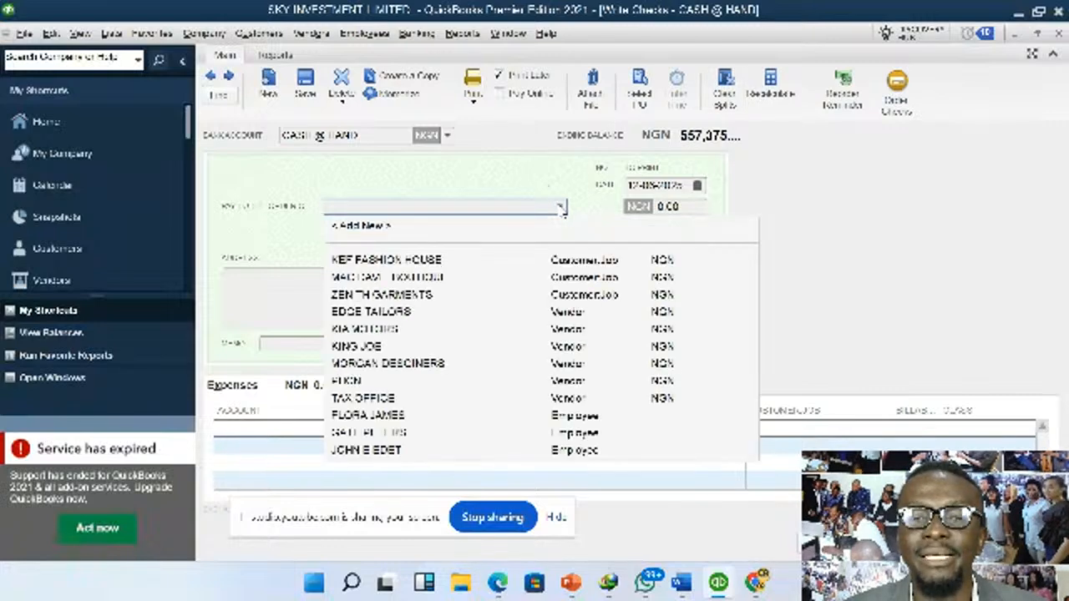
pyautogui.click(347, 381)
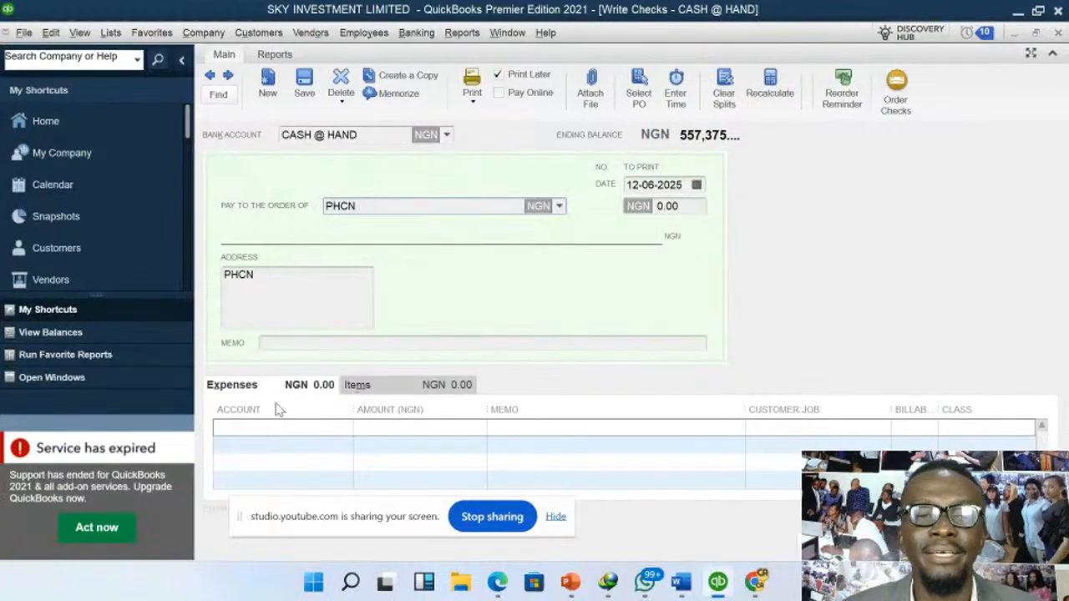
pyautogui.click(286, 428)
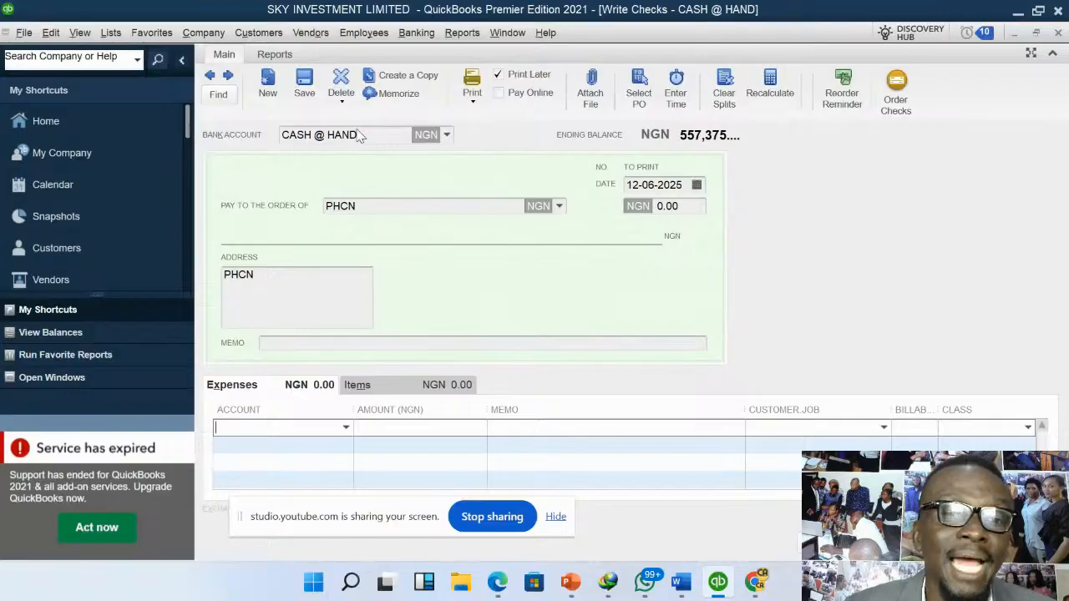
pyautogui.click(346, 427)
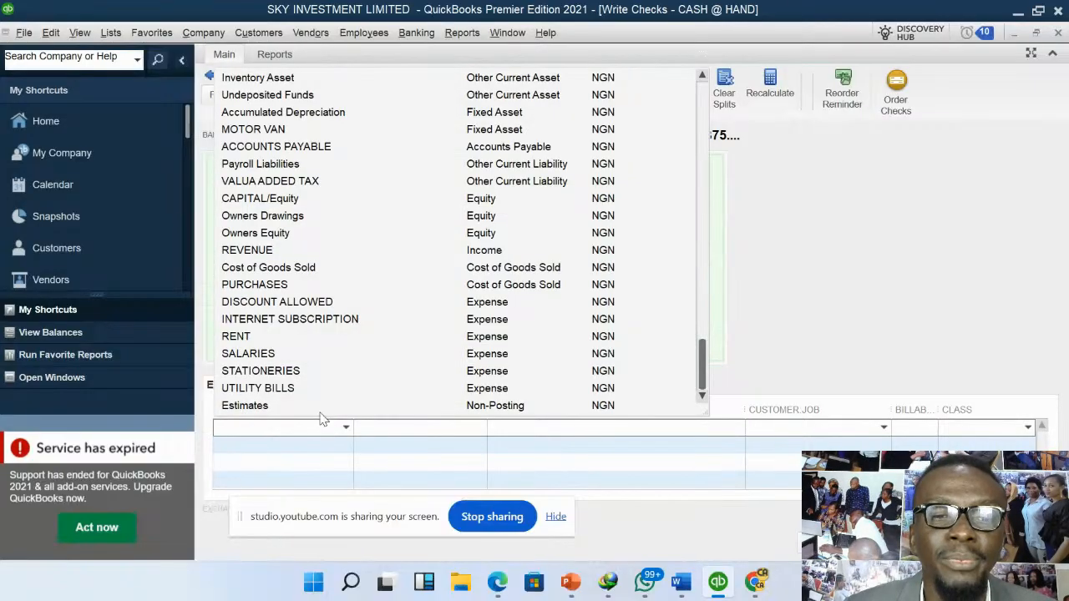
pyautogui.click(284, 389)
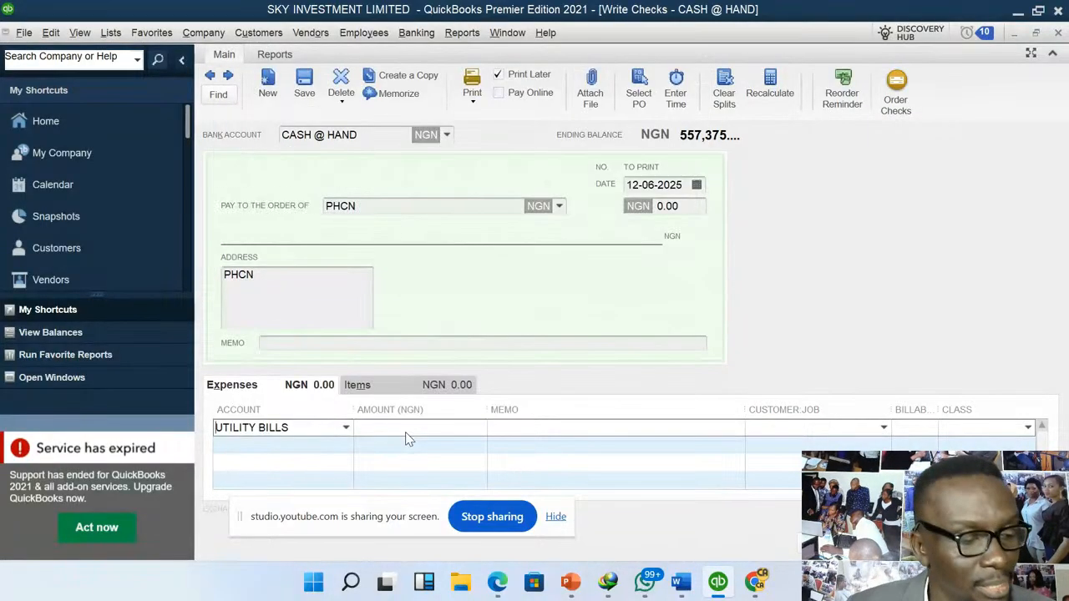
pyautogui.click(407, 434)
pyautogui.write('1500')
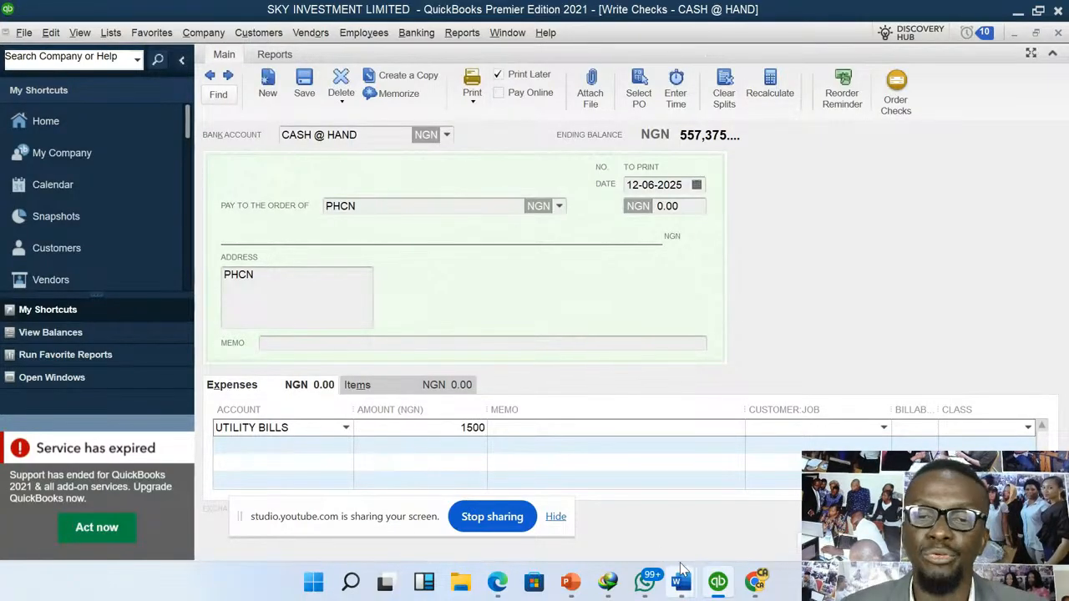
# - Save and close the PHCN check without assigning a class
pyautogui.moveTo(680, 582)
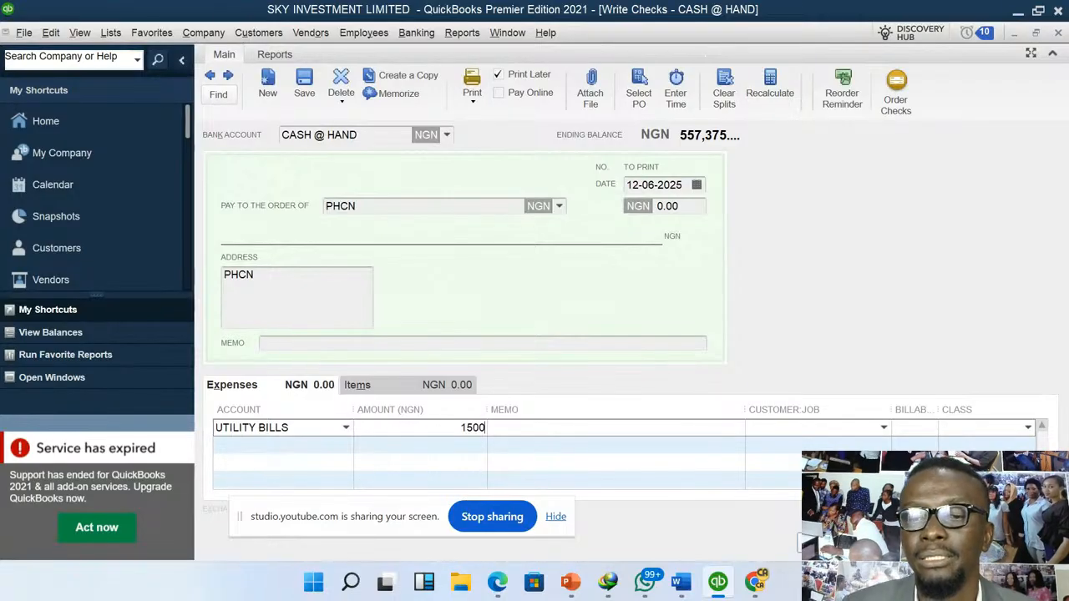
pyautogui.click(838, 543)
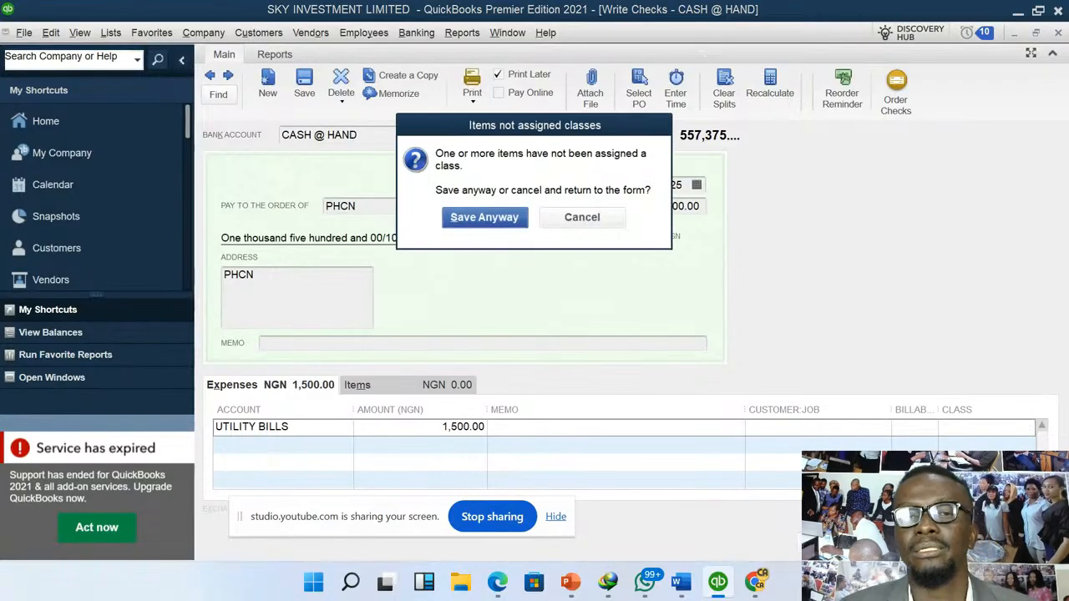
pyautogui.click(484, 217)
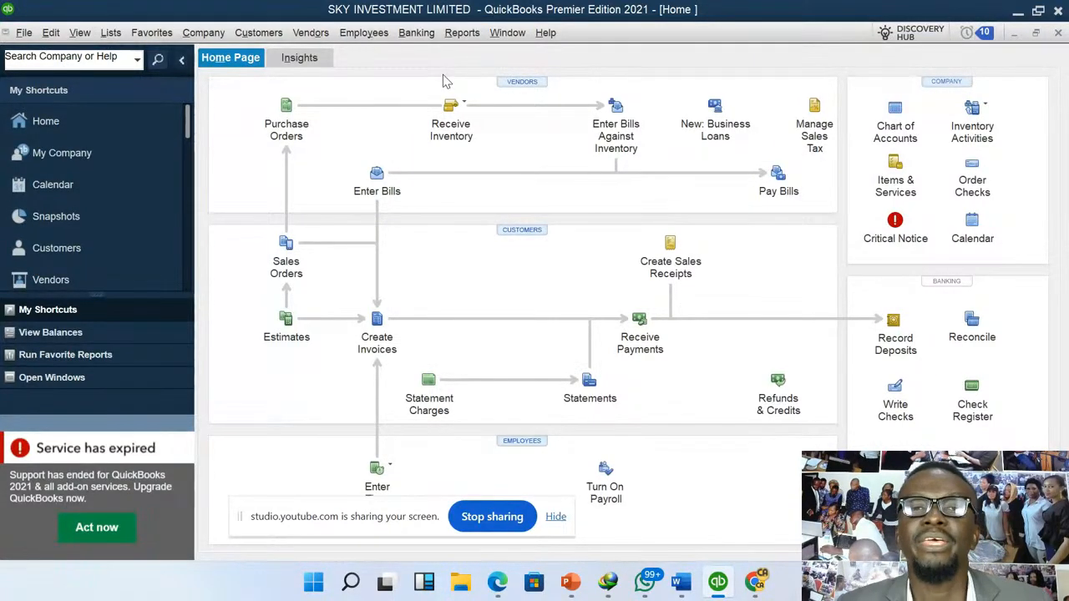
# - Open a new general journal entry and dismiss the automatic numbering message so that it is not displayed in the future
pyautogui.click(416, 33)
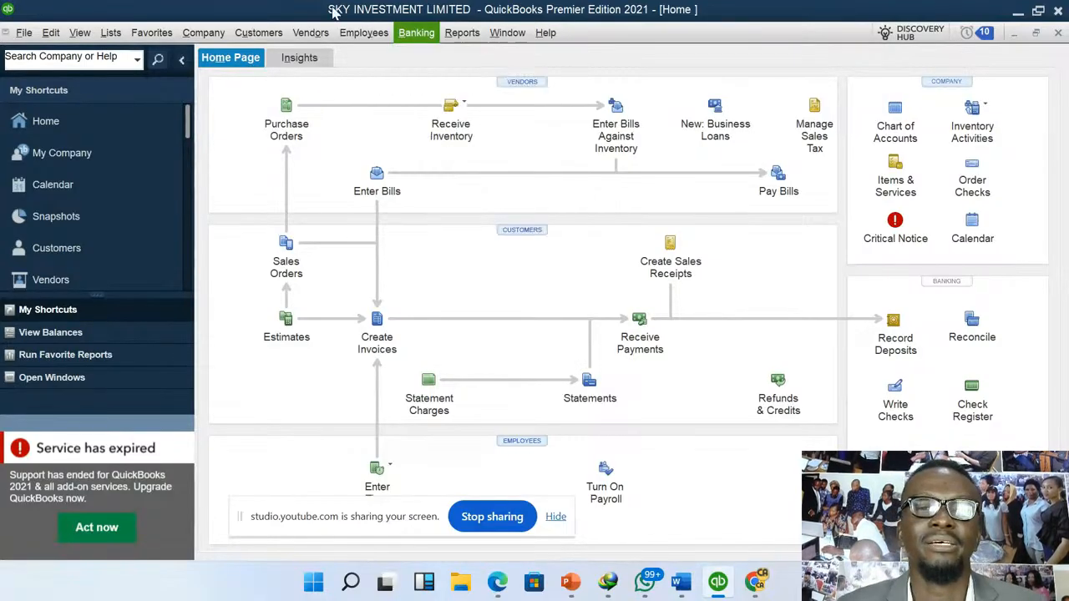
pyautogui.moveTo(209, 35)
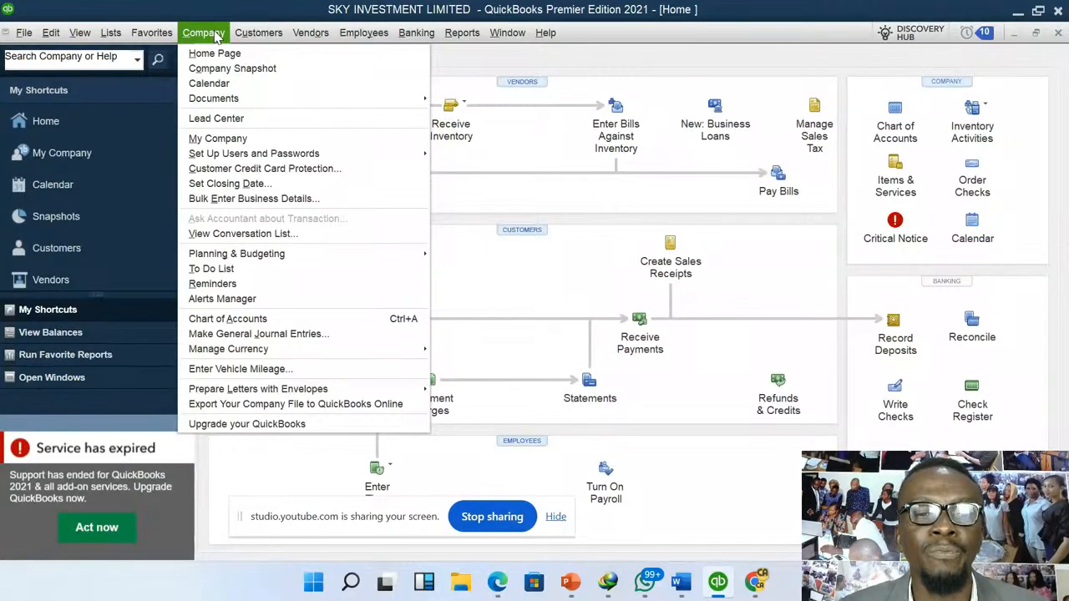
pyautogui.click(318, 334)
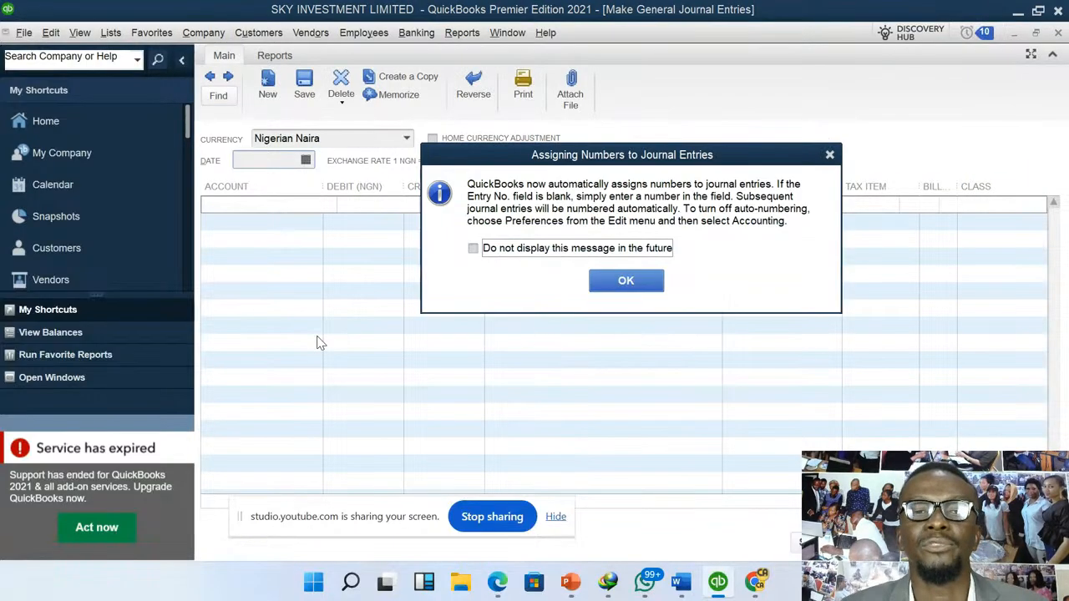
pyautogui.click(579, 255)
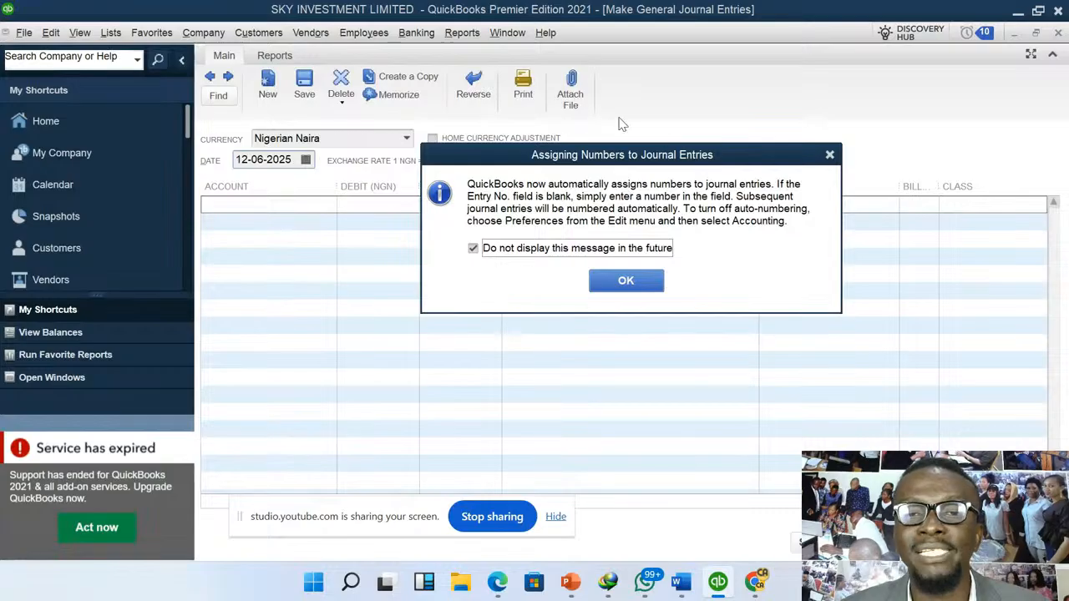
pyautogui.moveTo(735, 157); pyautogui.dragTo(814, 237)
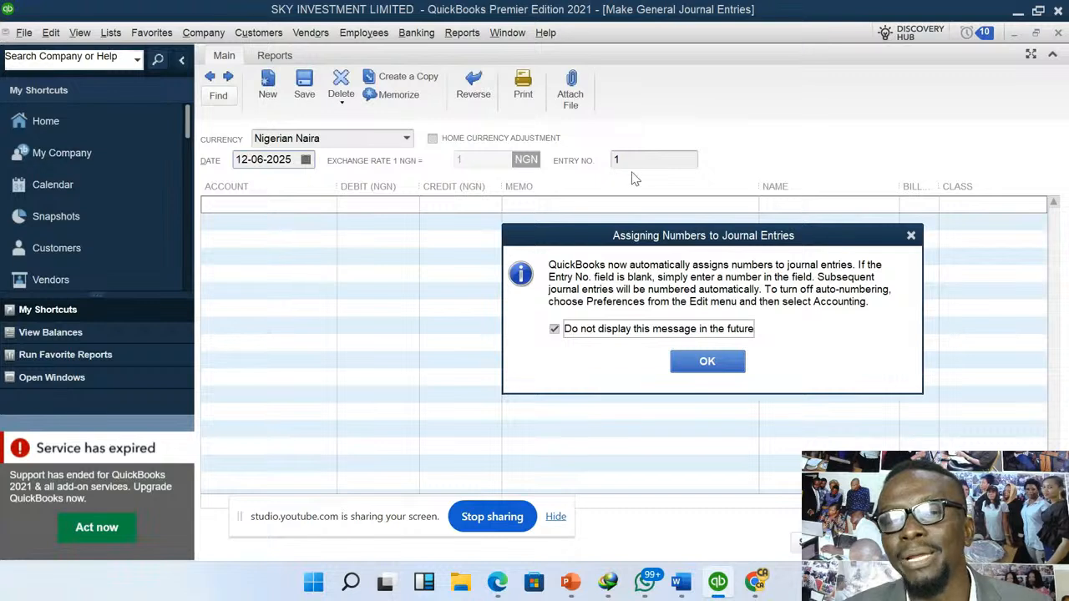
pyautogui.click(706, 361)
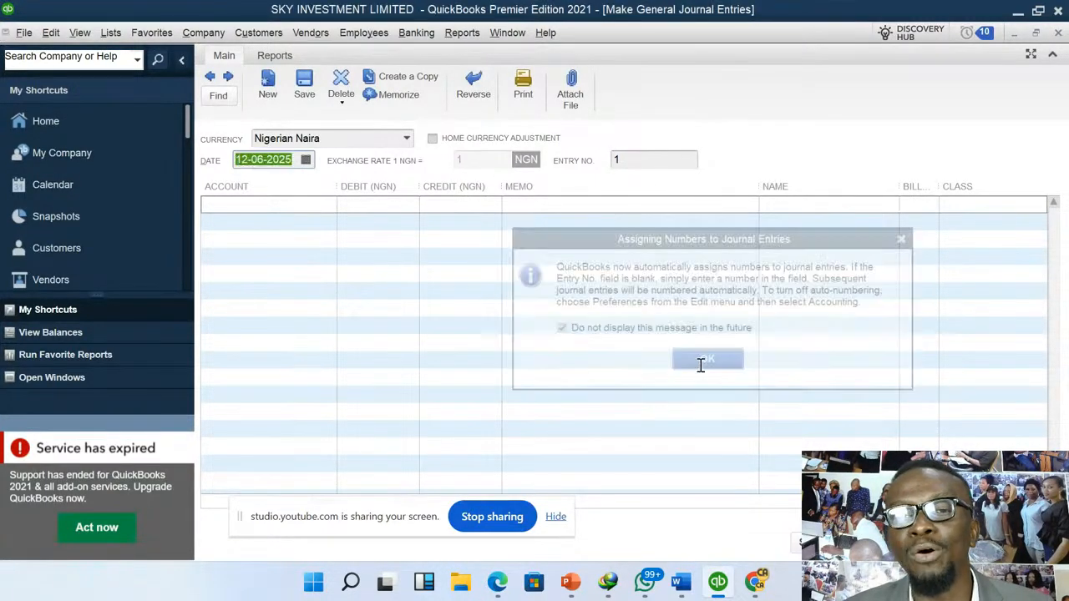
# - Set the journal entry number to 7896/900000 and enter a debit of 4,500 for the INTERNET SUBSCRIPTION account
pyautogui.click(630, 159)
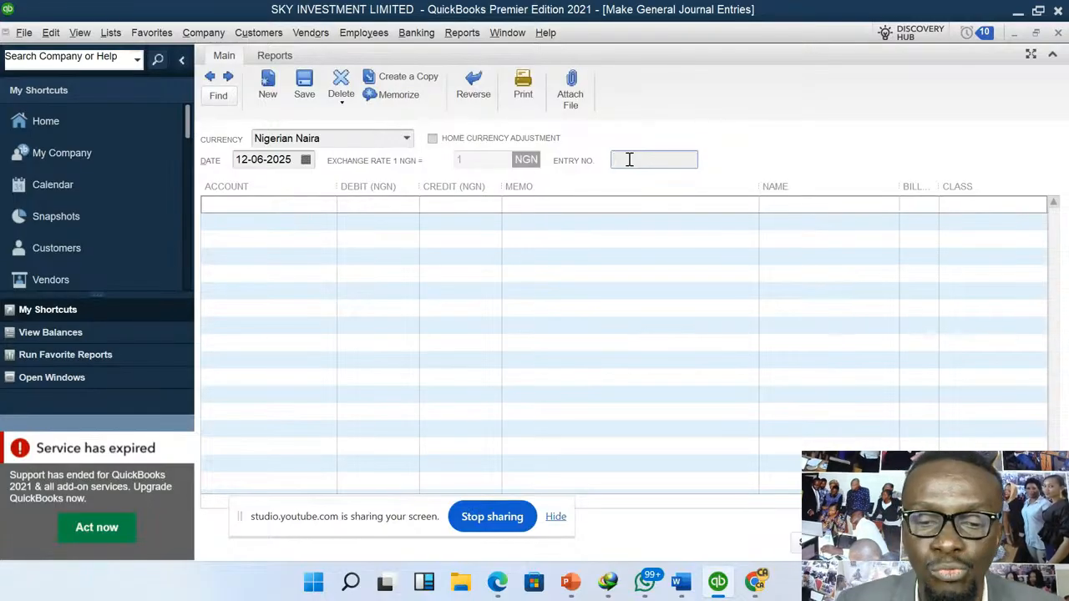
pyautogui.write('7896/')
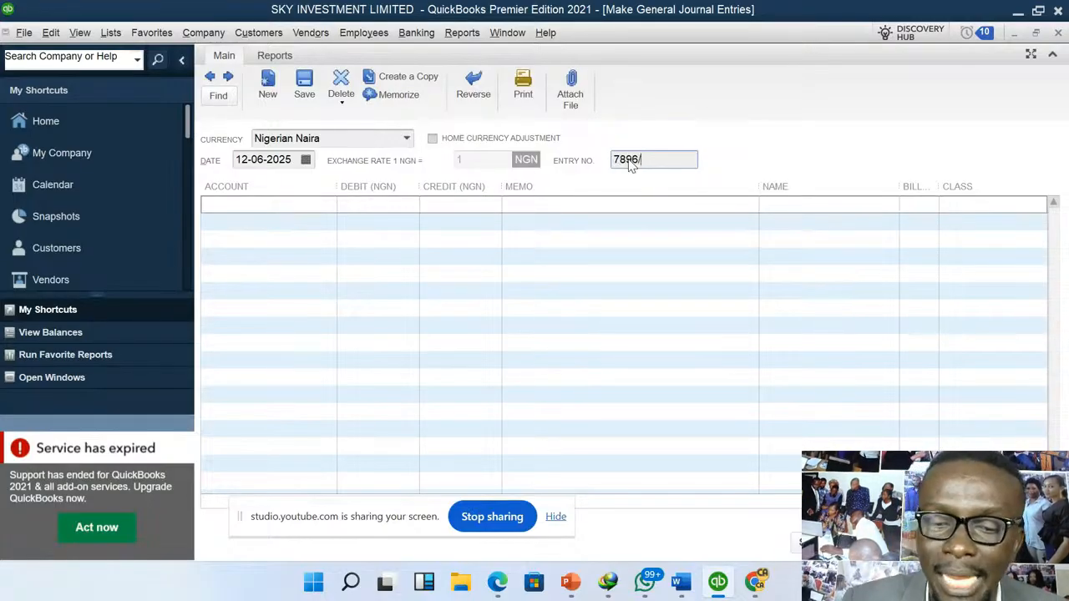
pyautogui.write('900000')
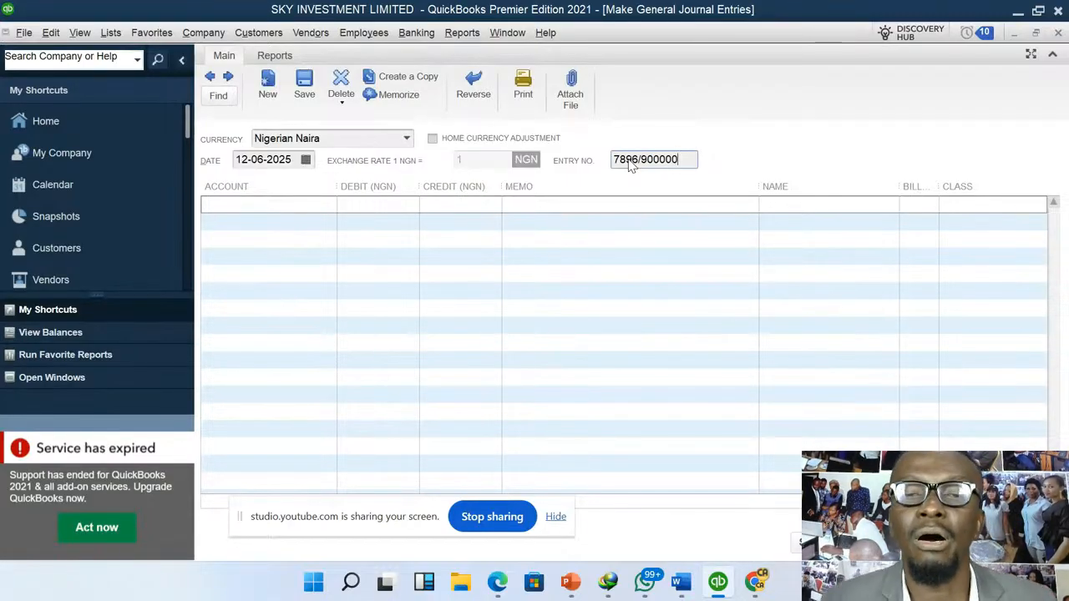
pyautogui.click(328, 207)
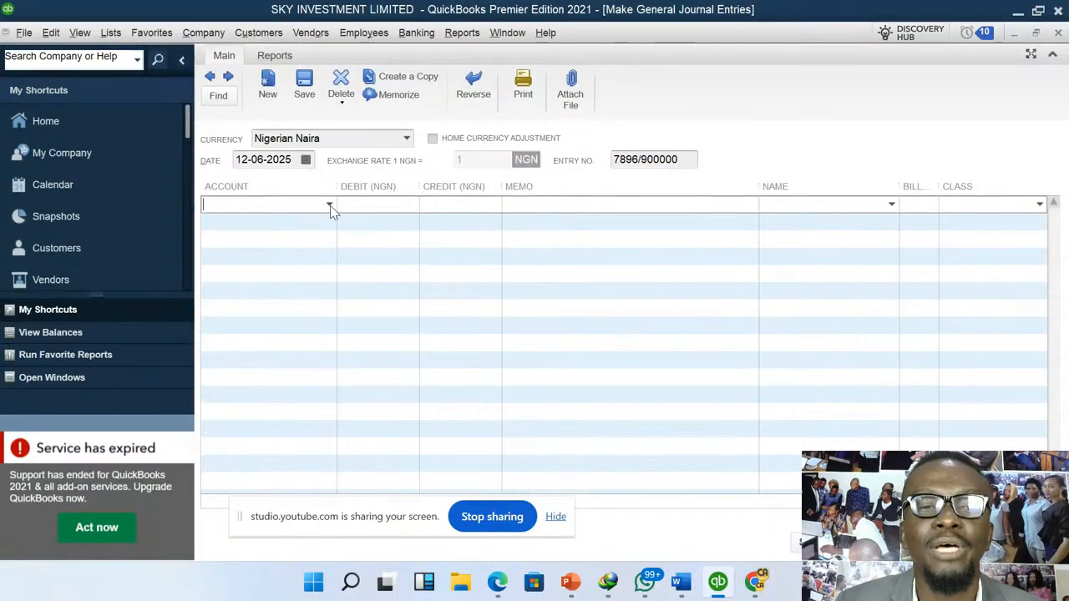
pyautogui.click(330, 207)
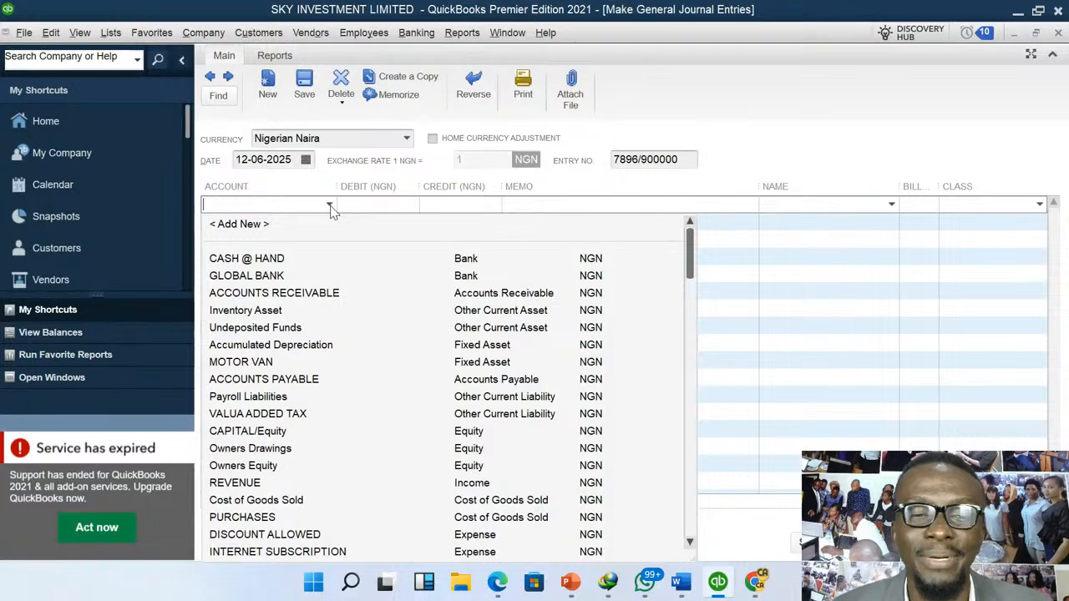
pyautogui.click(297, 554)
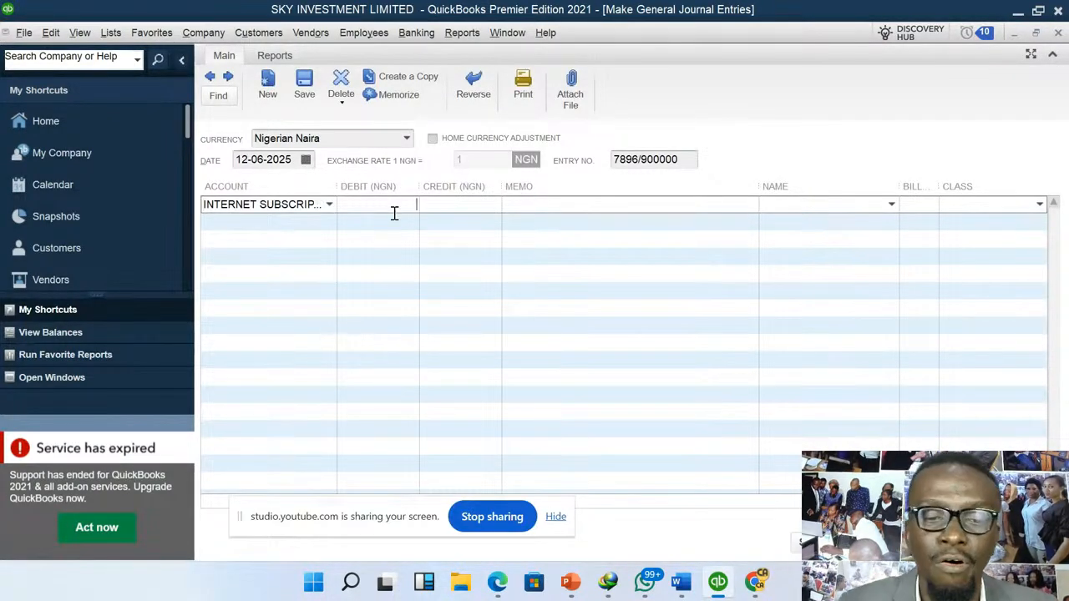
pyautogui.write('4500')
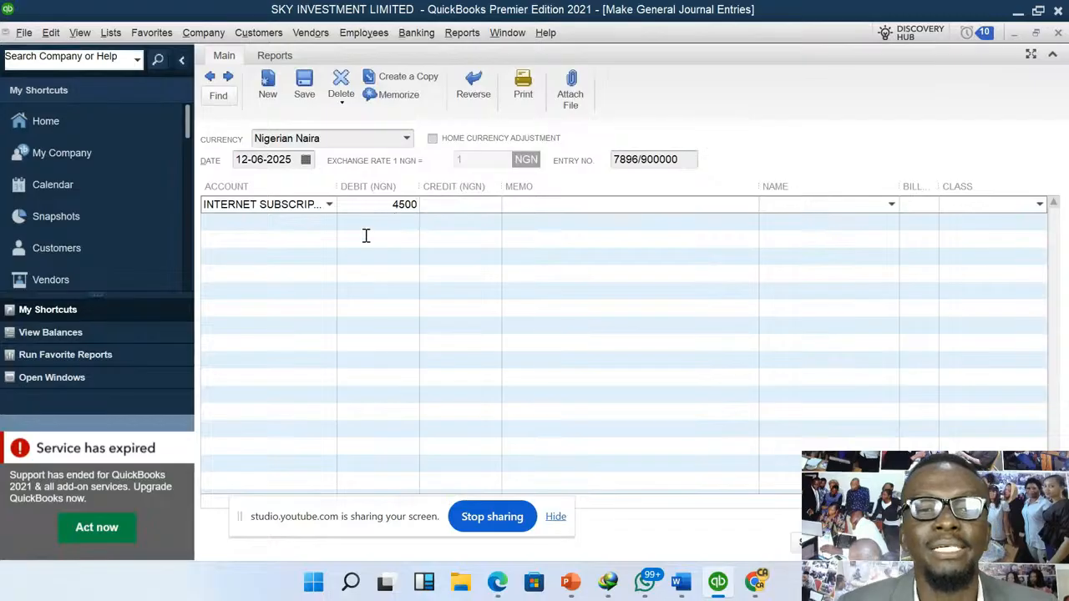
# - Add a second journal line crediting the CASH @ HAND account with 4,500
pyautogui.click(325, 221)
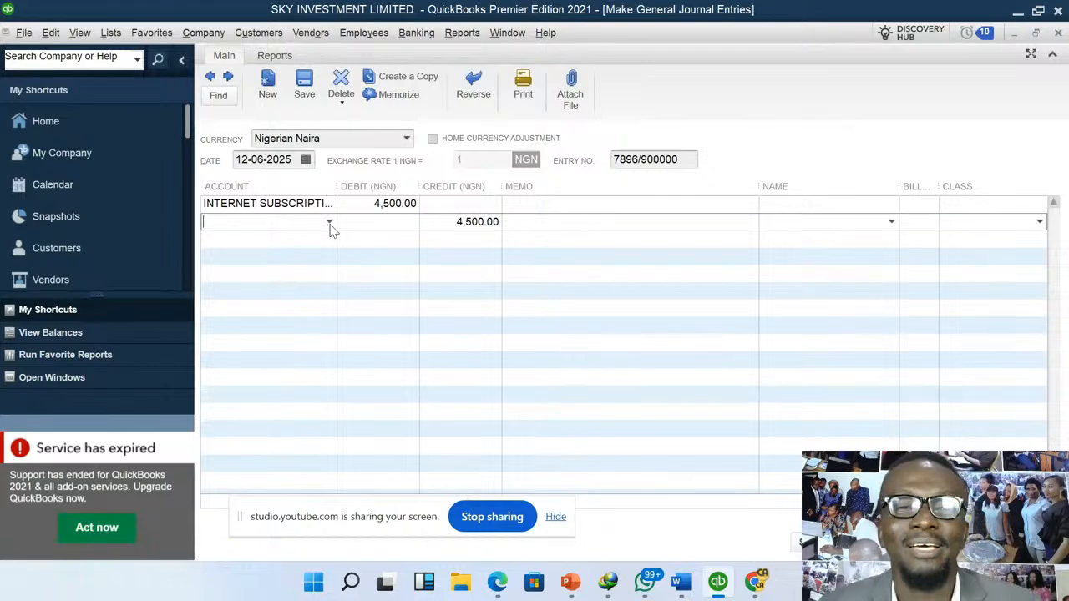
pyautogui.click(329, 222)
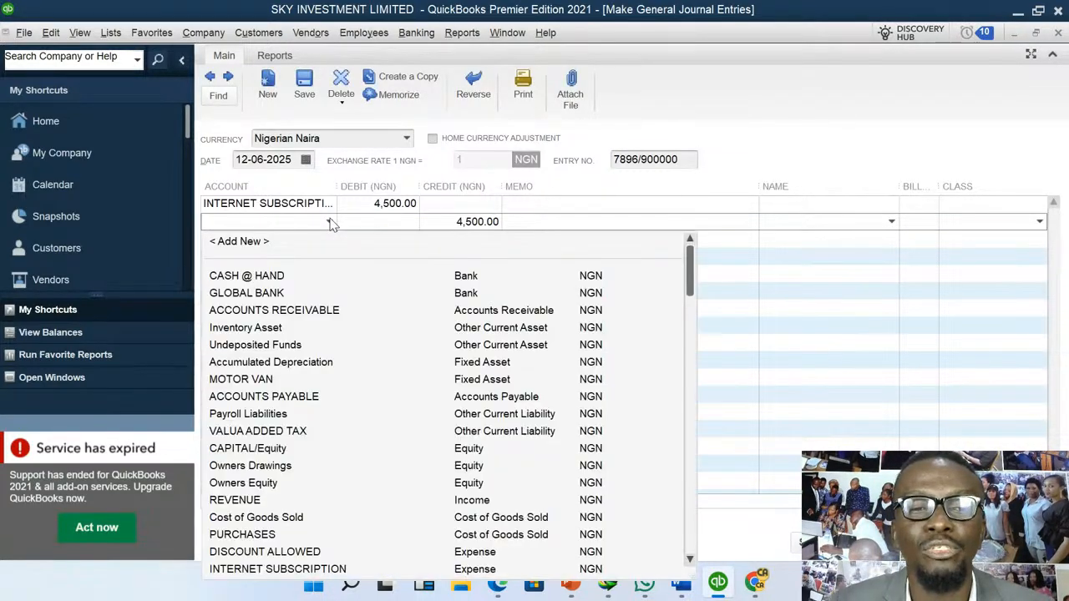
pyautogui.click(274, 276)
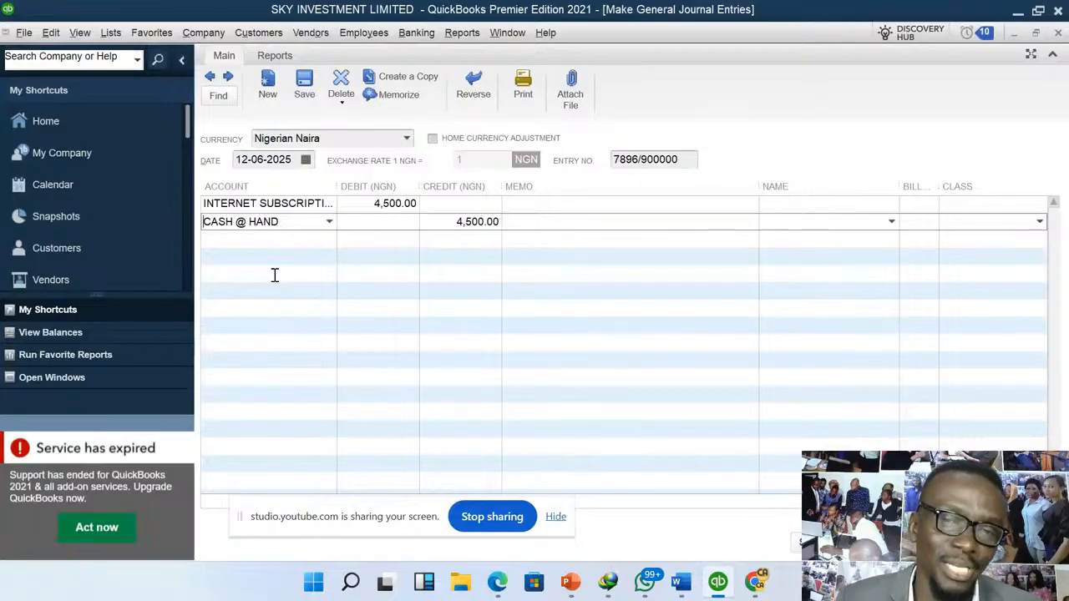
# - Enter the memos FJHF for the debit and DGDHF for the credit, and save and close the entry without assigning a class
pyautogui.click(540, 205)
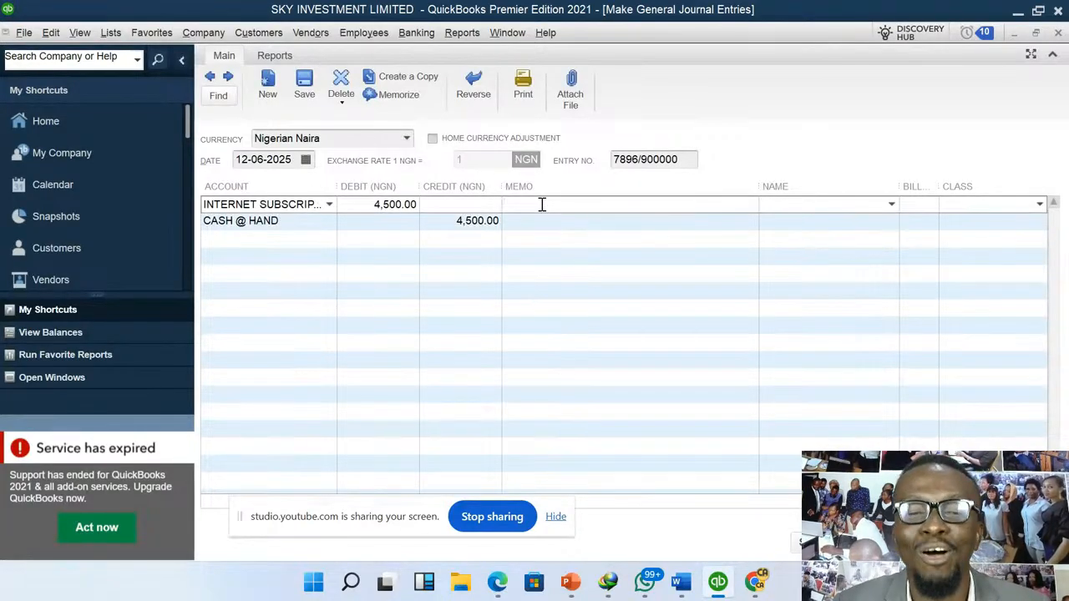
pyautogui.write('FJHF')
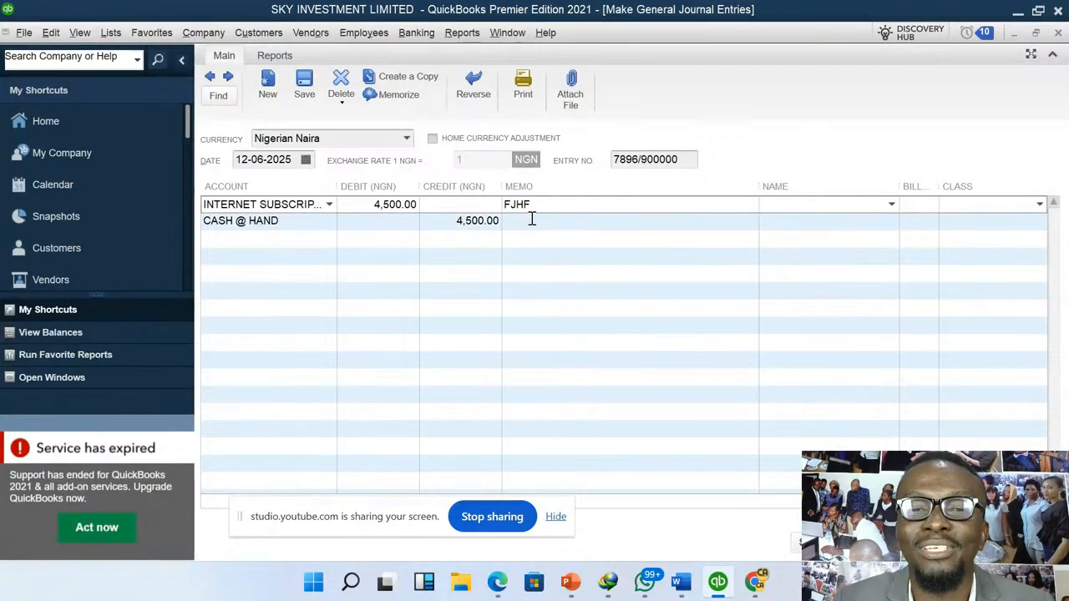
pyautogui.click(532, 222)
pyautogui.write('DGDHF')
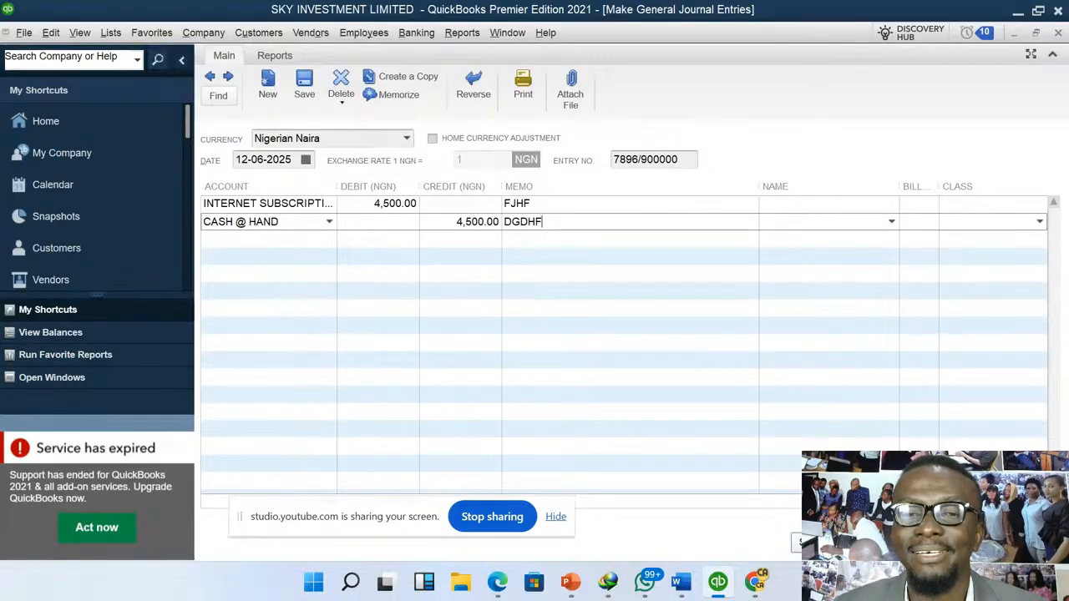
pyautogui.click(828, 542)
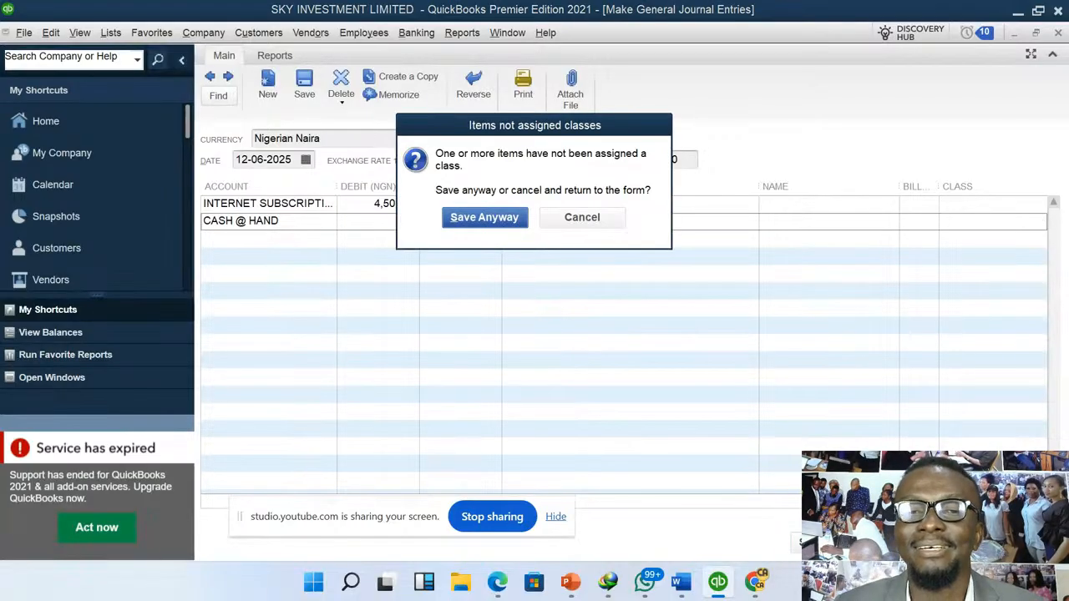
pyautogui.click(493, 218)
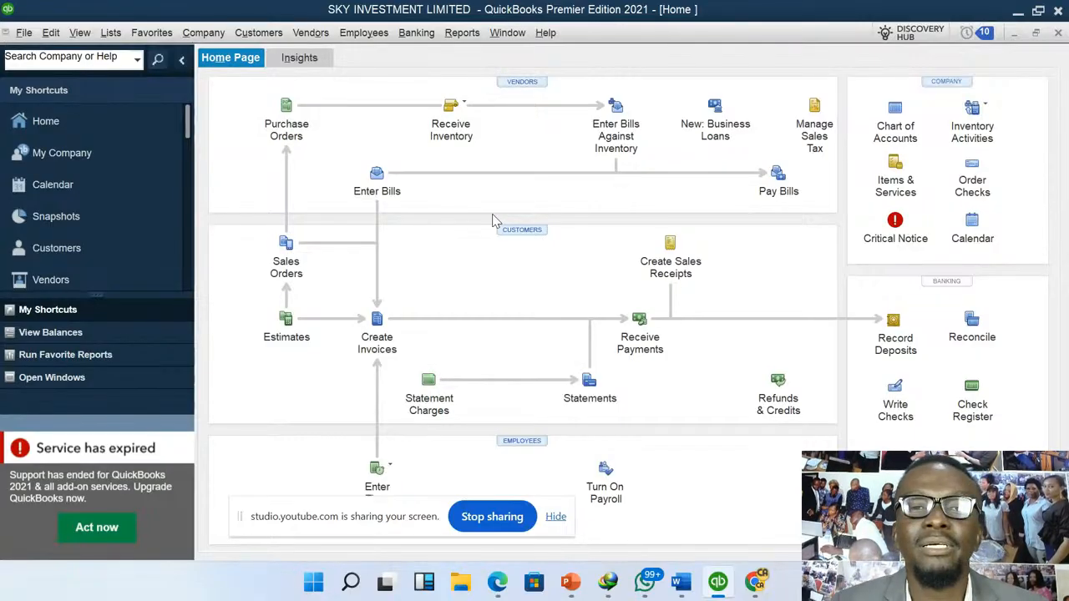
# - Start a new check drawn on GLOBAL BANK, payable to the last employee in the name list, without turning on payroll
pyautogui.click(423, 36)
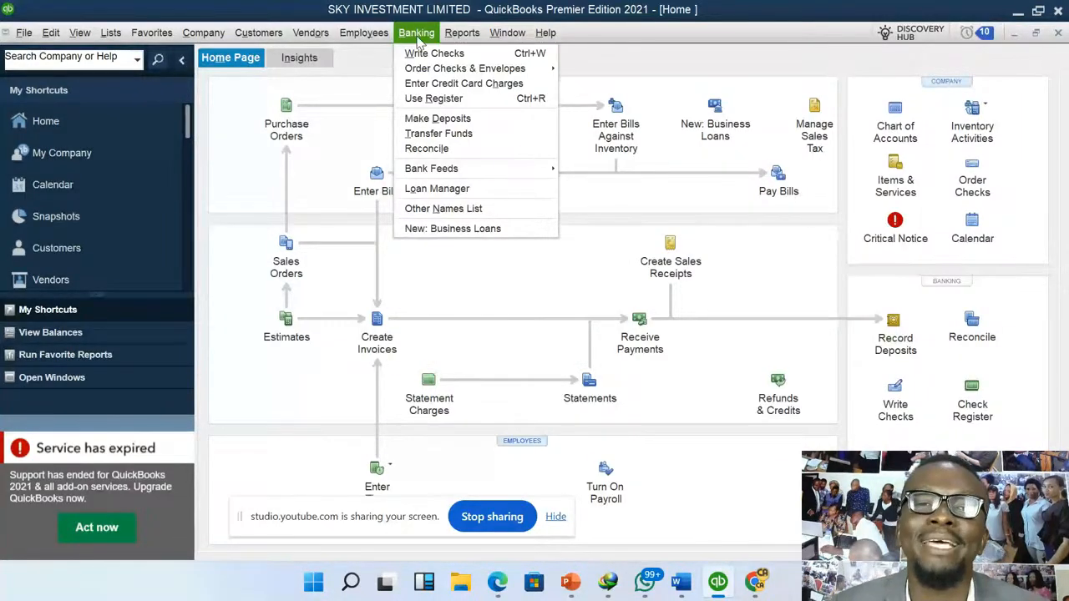
pyautogui.click(437, 54)
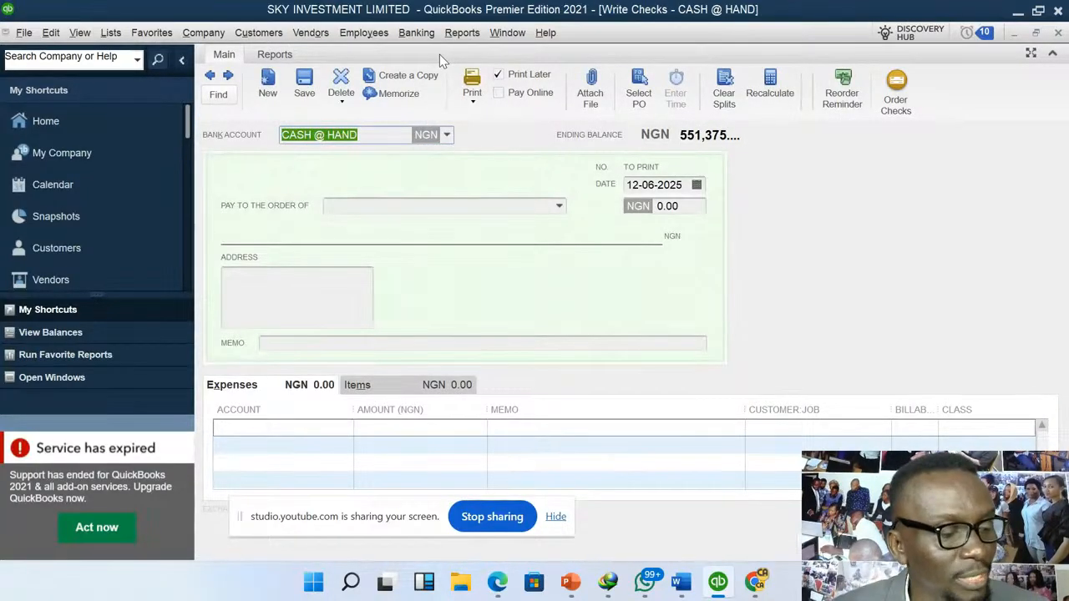
pyautogui.click(447, 137)
pyautogui.click(338, 211)
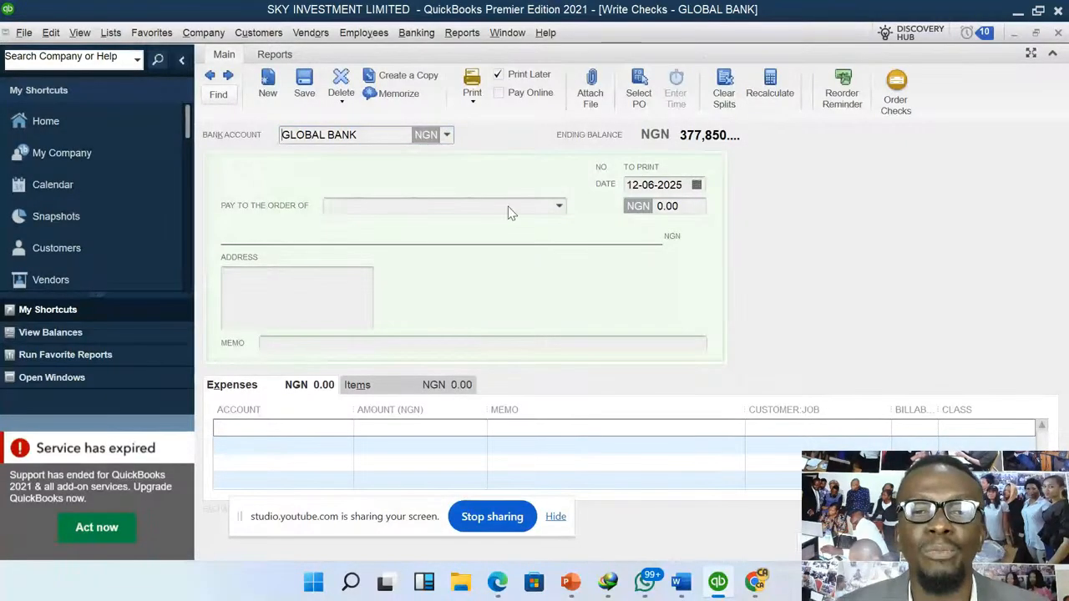
pyautogui.click(559, 208)
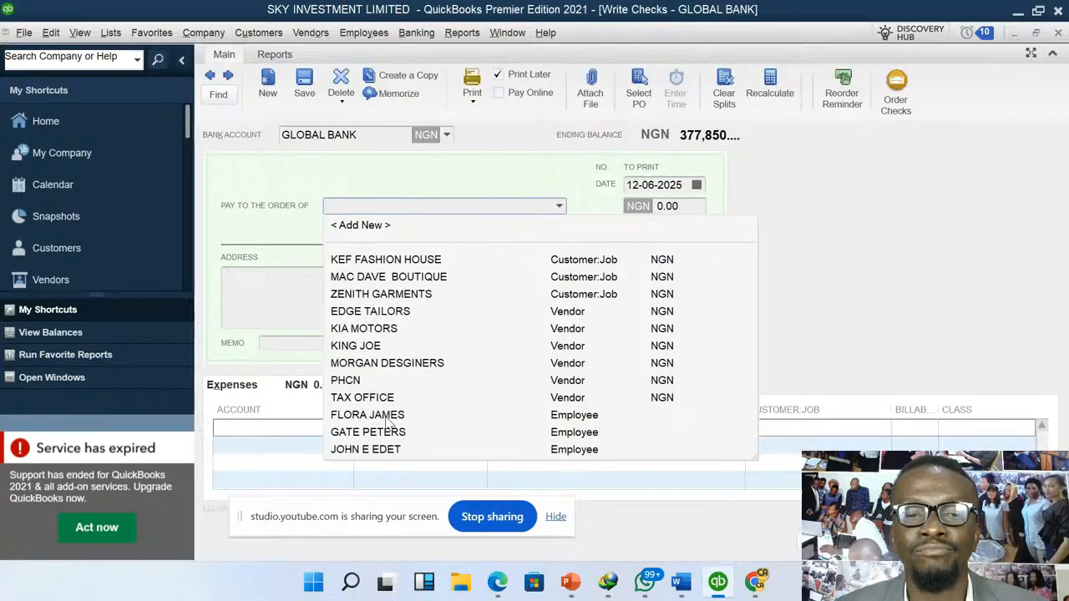
pyautogui.click(375, 451)
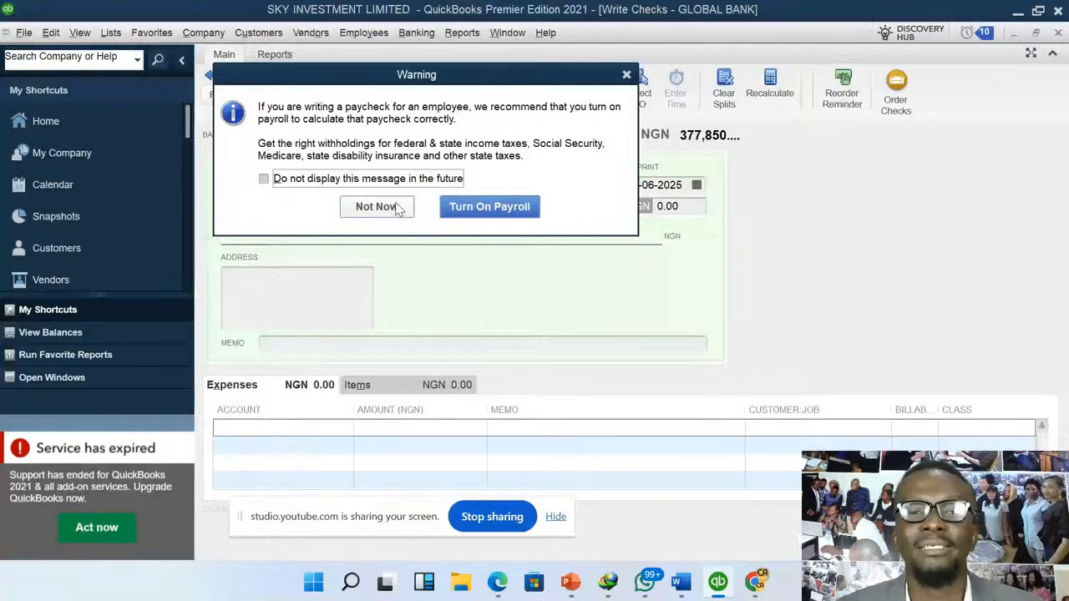
pyautogui.click(376, 206)
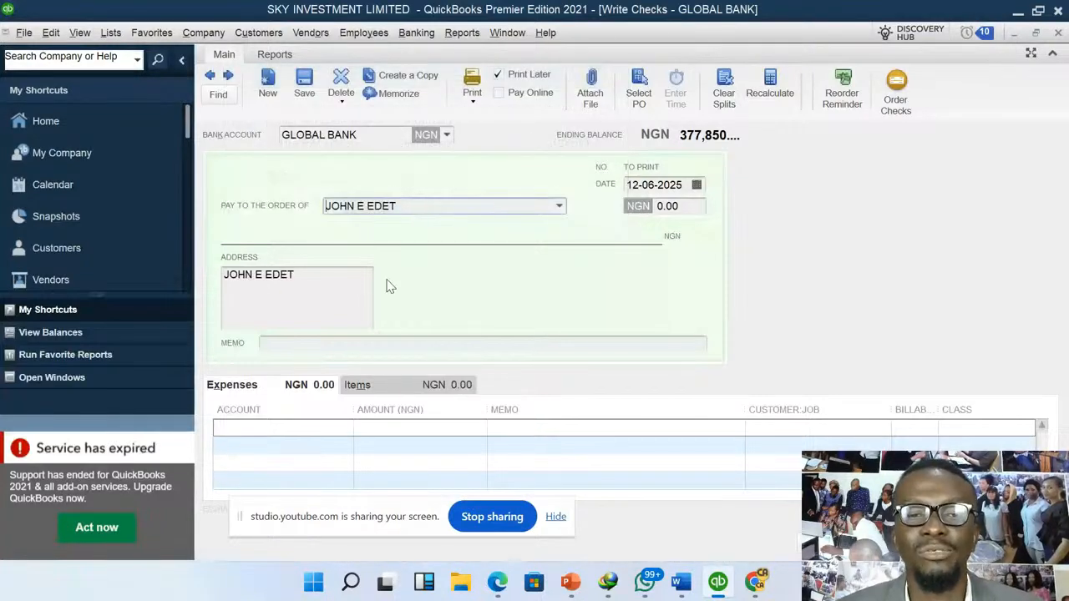
# - Add an expense line for the SALARIES account with an amount of 7,500
pyautogui.click(329, 428)
pyautogui.write('SALARIES')
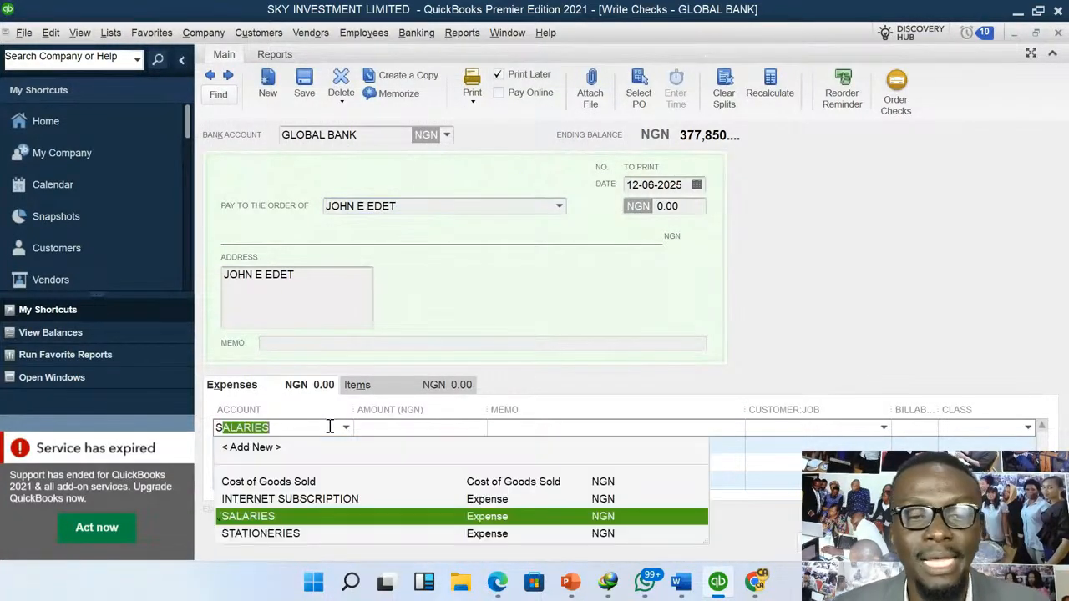
pyautogui.click(276, 515)
pyautogui.click(407, 428)
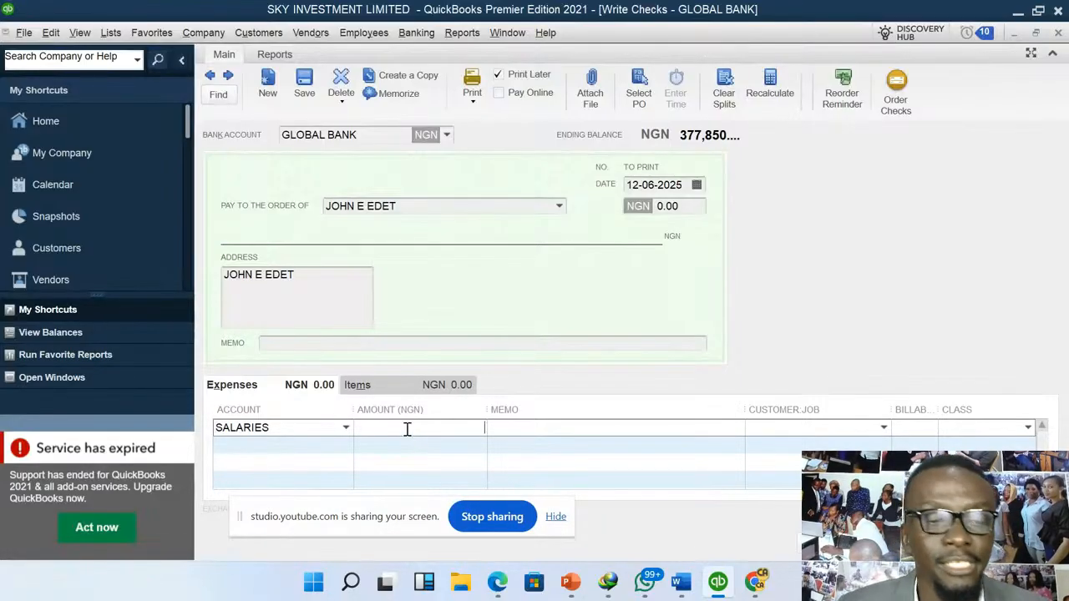
pyautogui.write('7500')
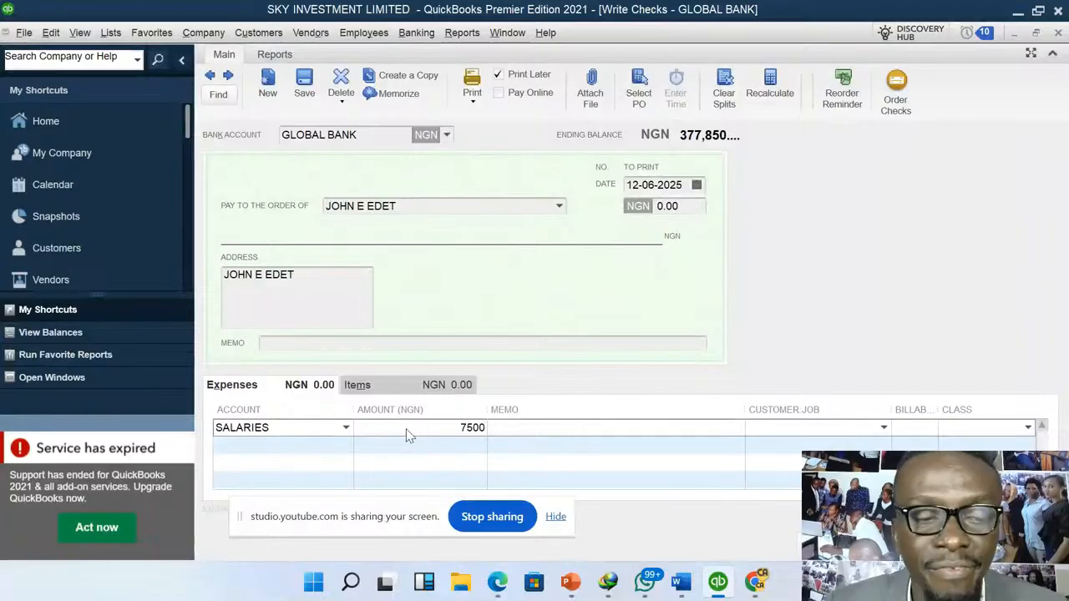
pyautogui.press('Tab')
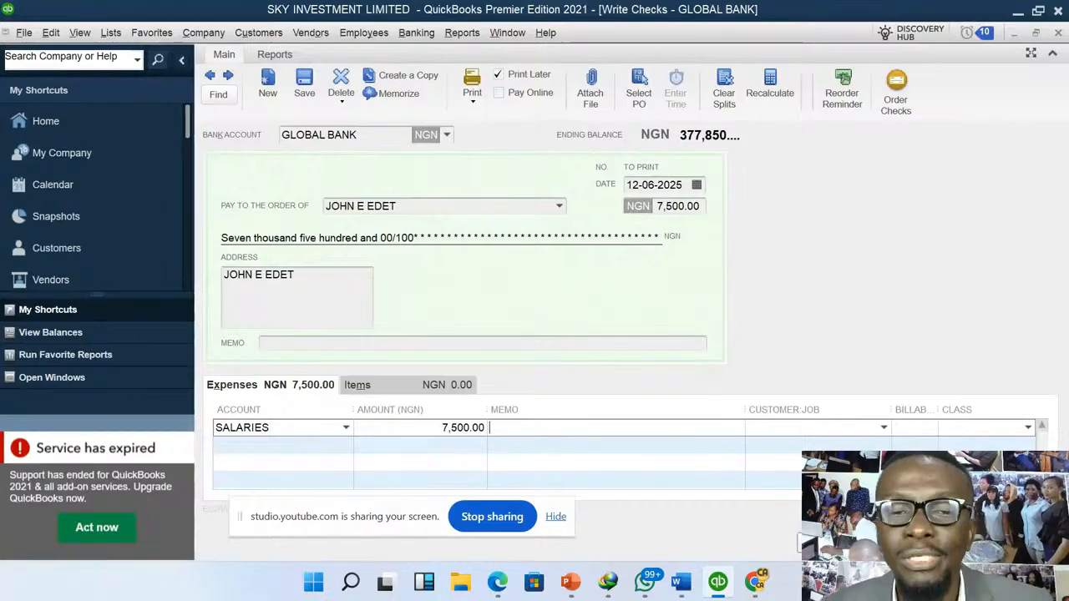
# - Set the SALARIES line's amount to 6,500 and save and close the check without assigning a class
pyautogui.click(440, 436)
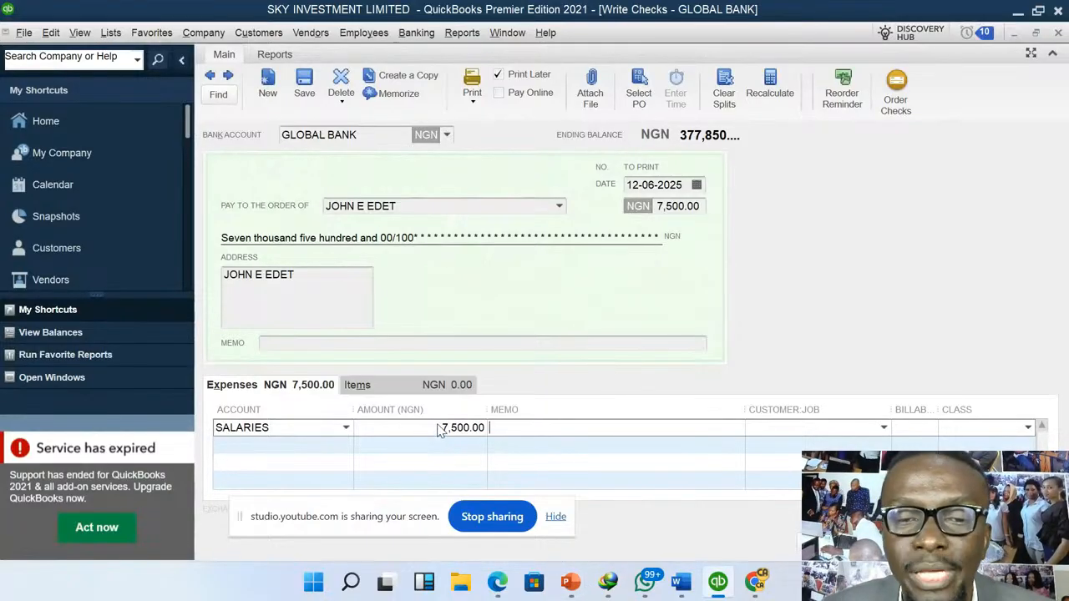
pyautogui.moveTo(440, 434); pyautogui.dragTo(491, 431)
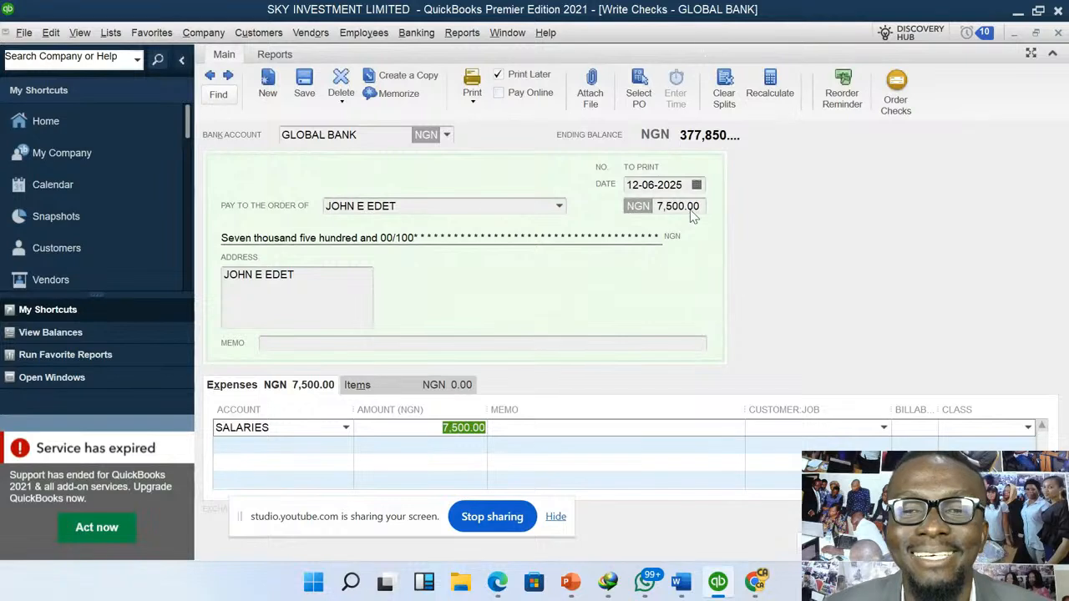
pyautogui.moveTo(701, 211); pyautogui.dragTo(649, 205)
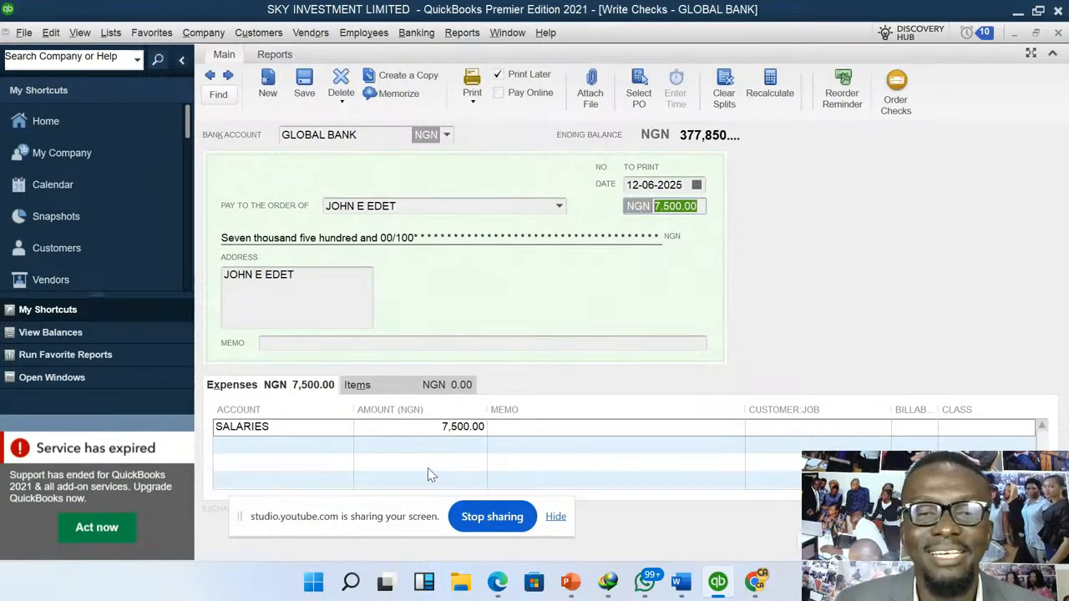
pyautogui.click(449, 427)
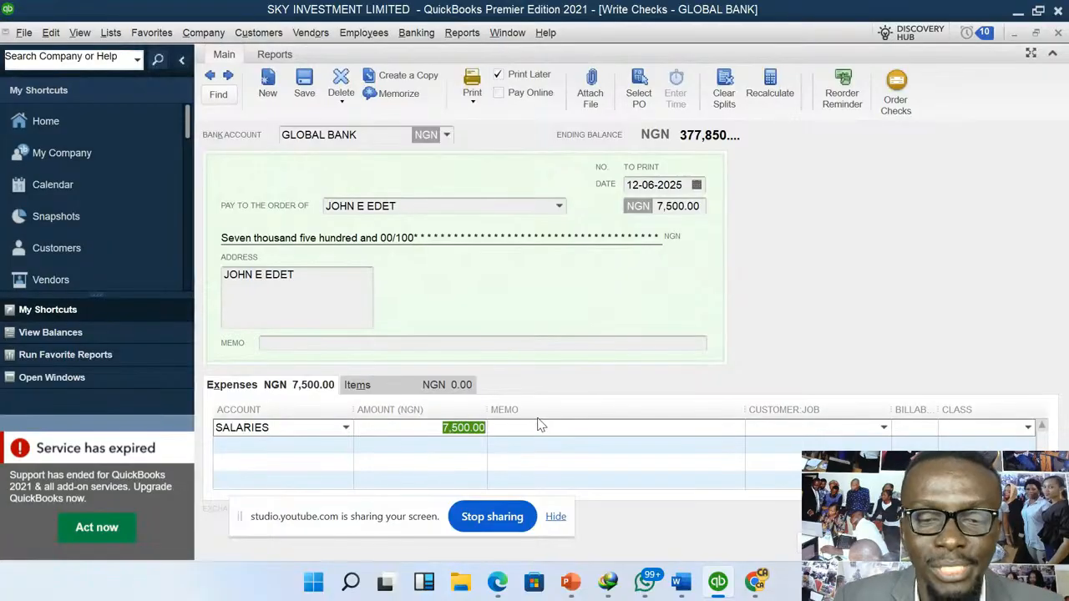
pyautogui.write('6500')
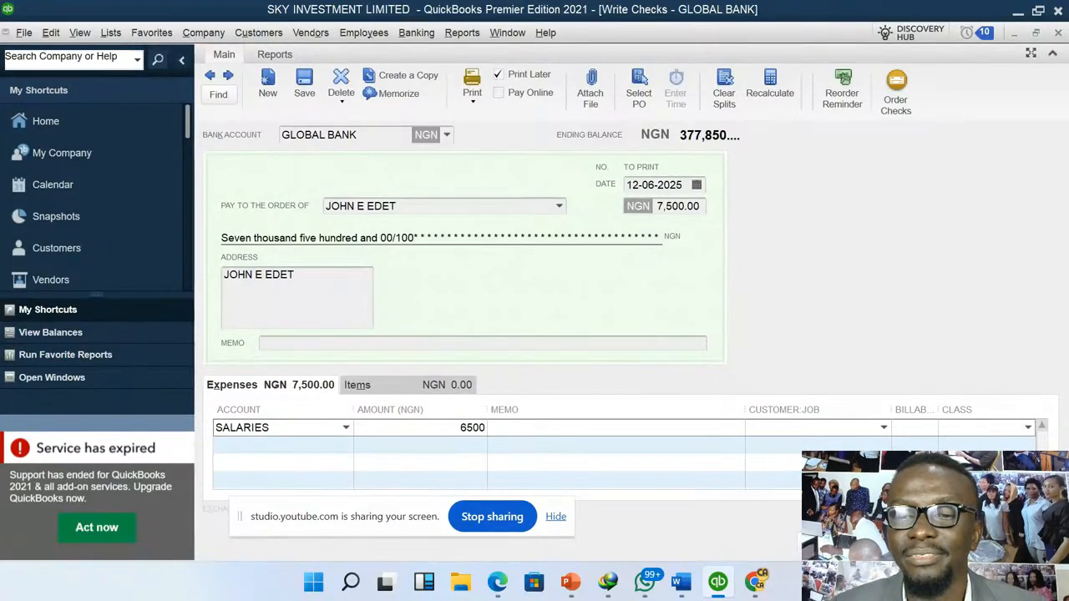
pyautogui.click(835, 543)
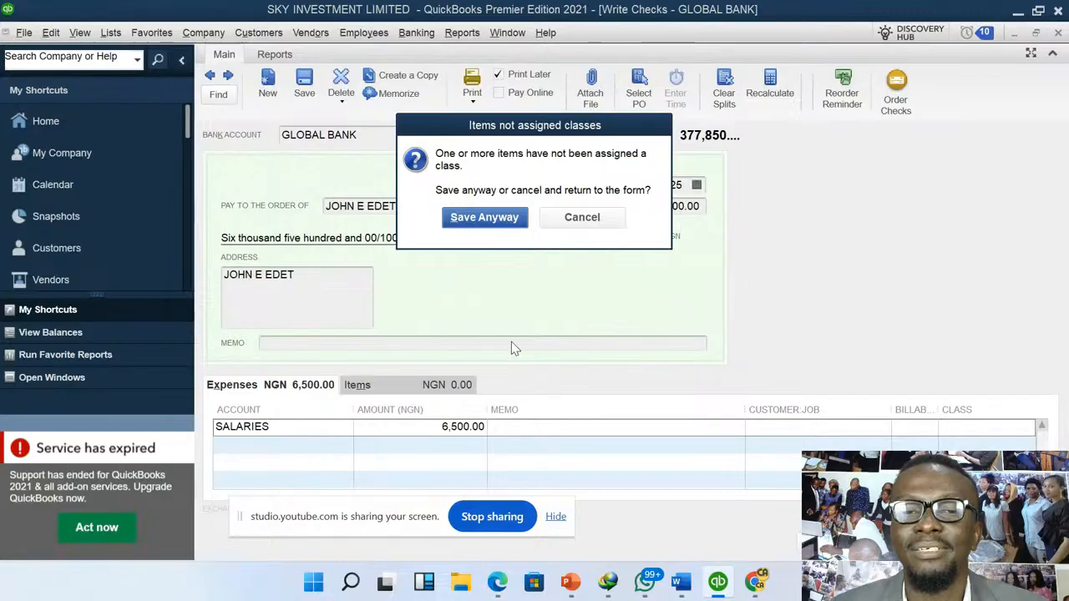
pyautogui.click(484, 217)
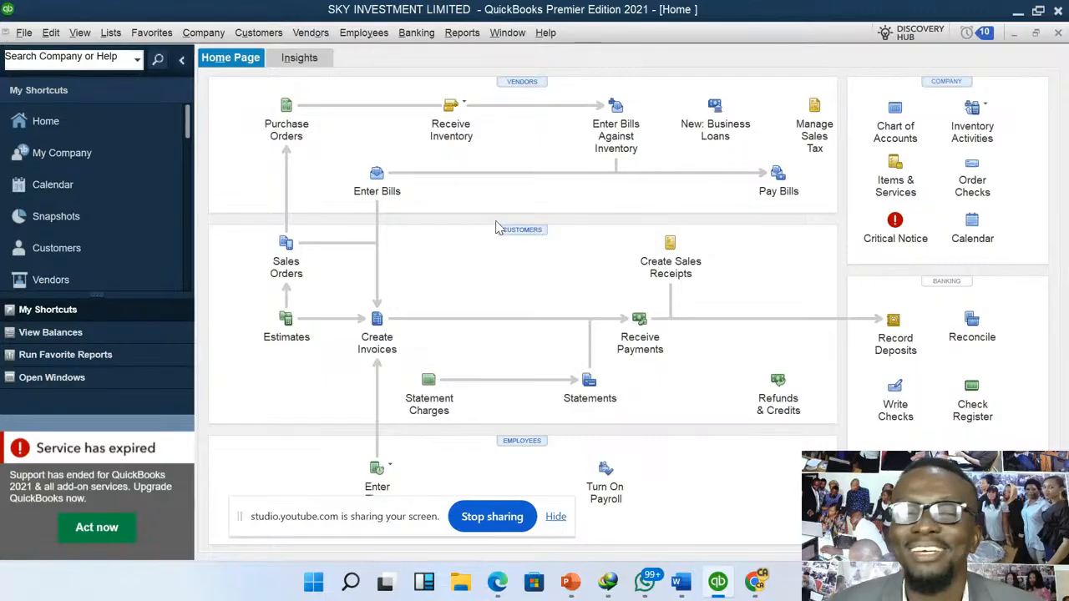
# - Go back through the recorded checks to the employee's SALARIES check for 6,500 drawn on GLOBAL BANK
pyautogui.click(432, 42)
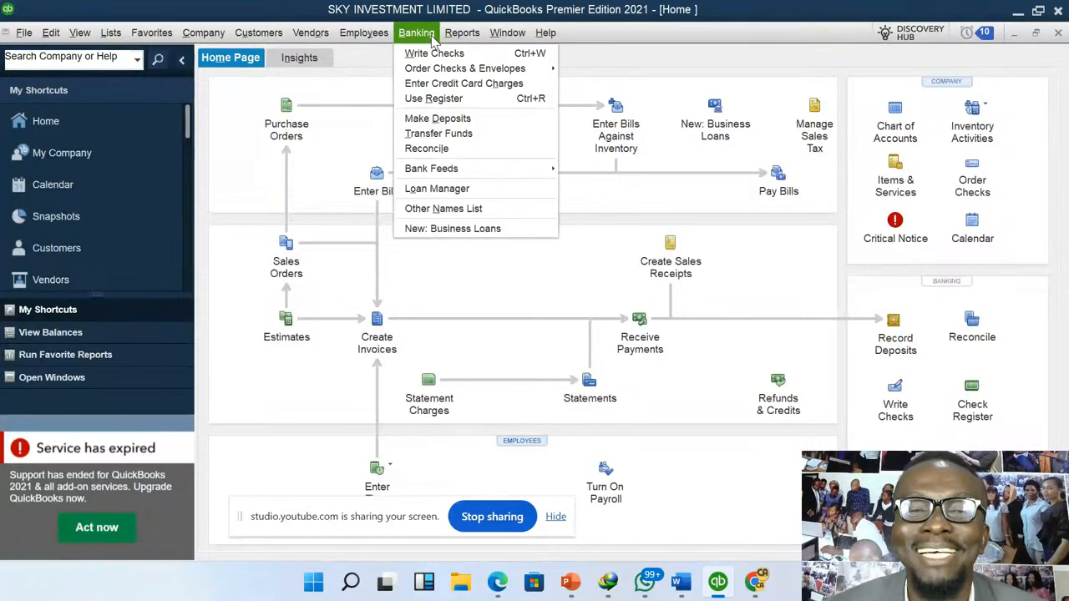
pyautogui.click(438, 51)
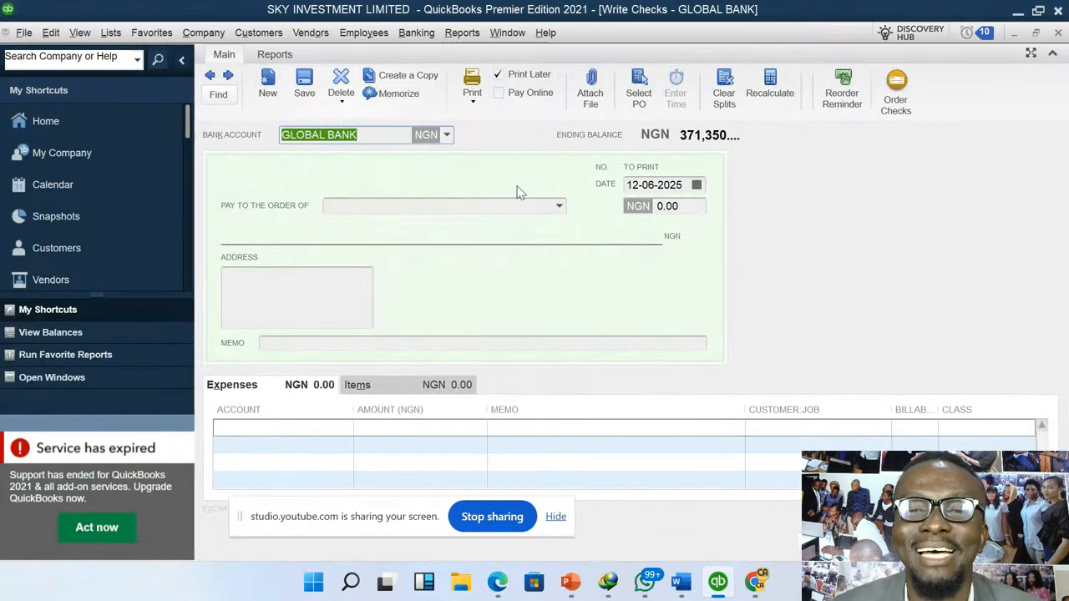
pyautogui.click(210, 77)
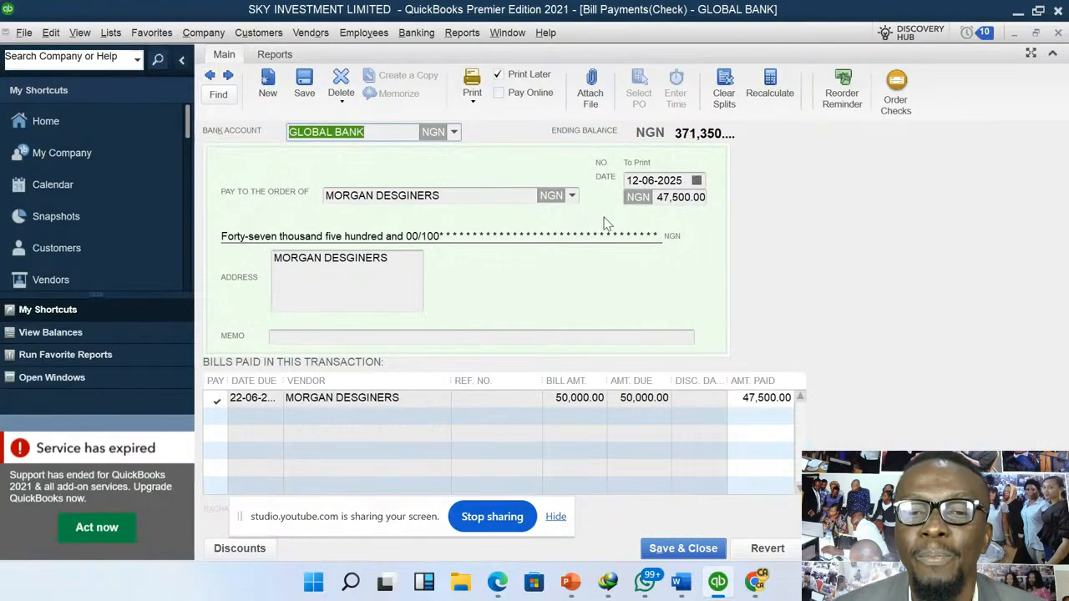
pyautogui.click(210, 75)
pyautogui.click(210, 76)
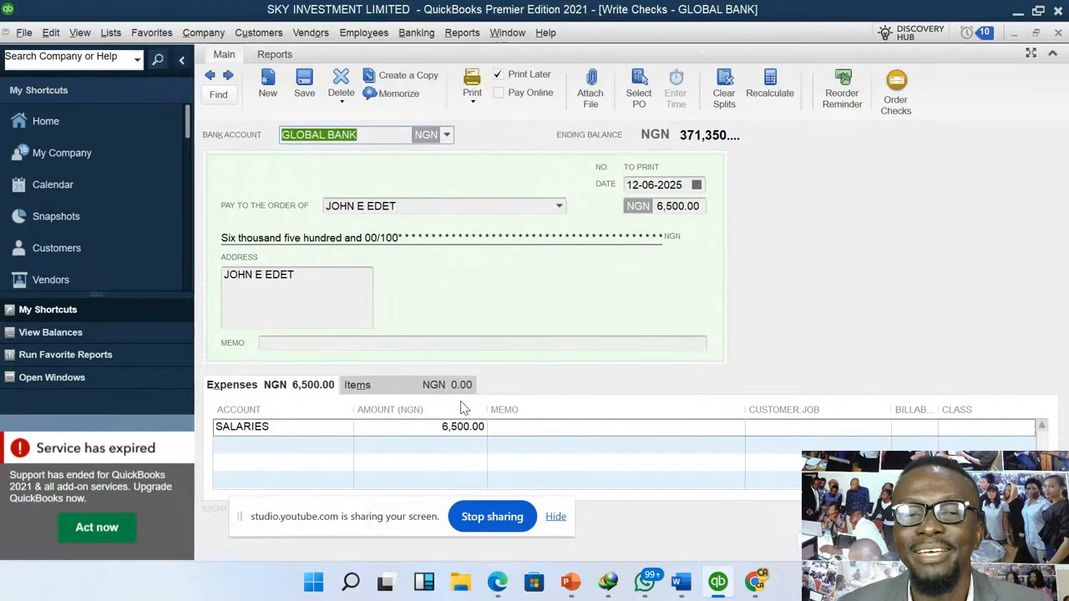
# - Set the SALARIES line's amount to 7,500 and try to record the changed check
pyautogui.moveTo(433, 424); pyautogui.dragTo(519, 427)
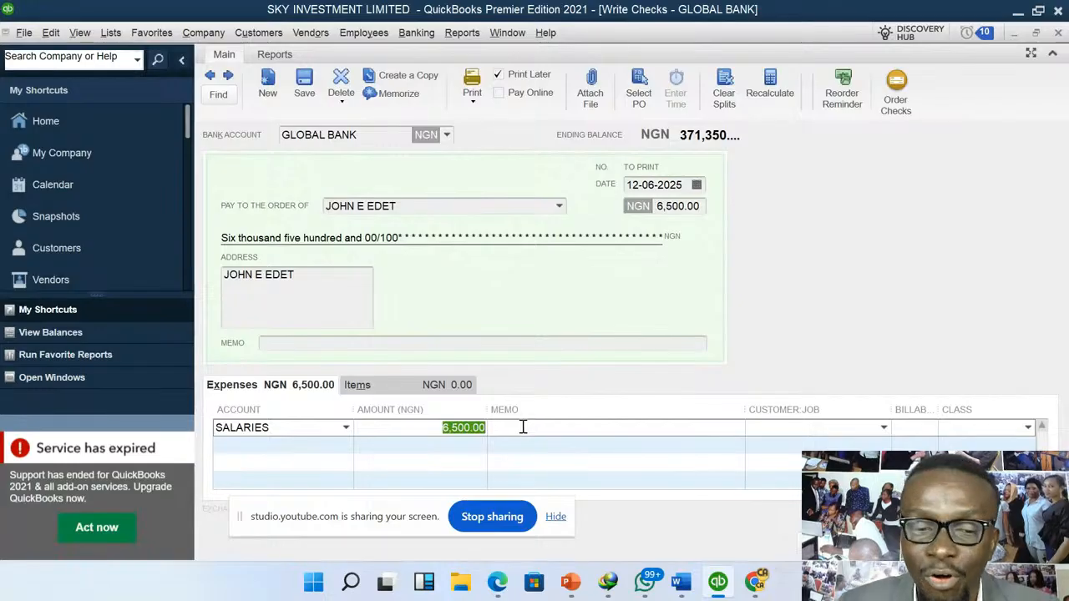
pyautogui.write('7500')
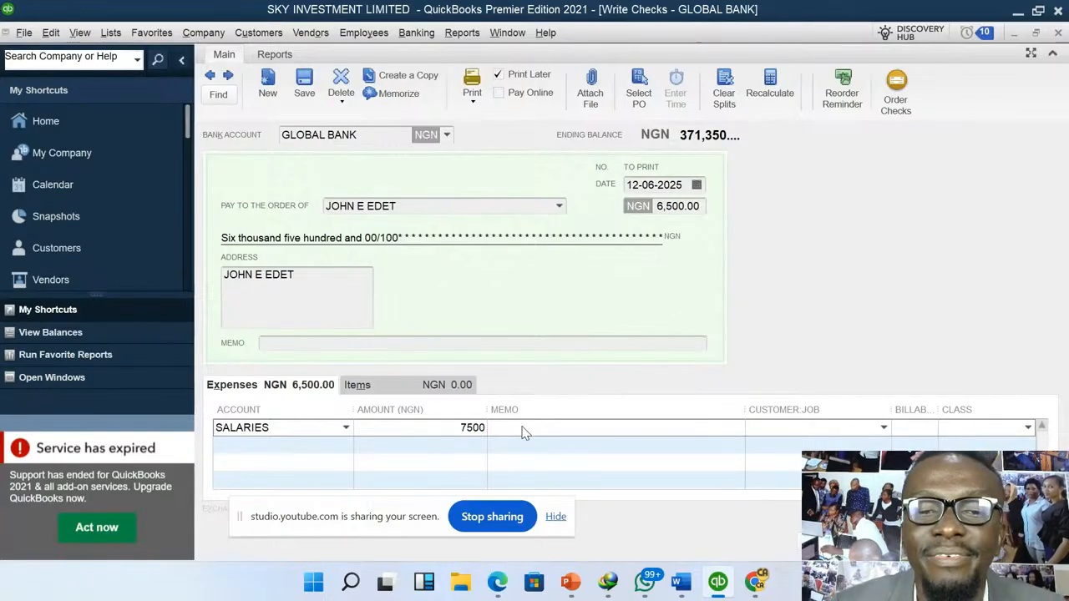
pyautogui.click(522, 428)
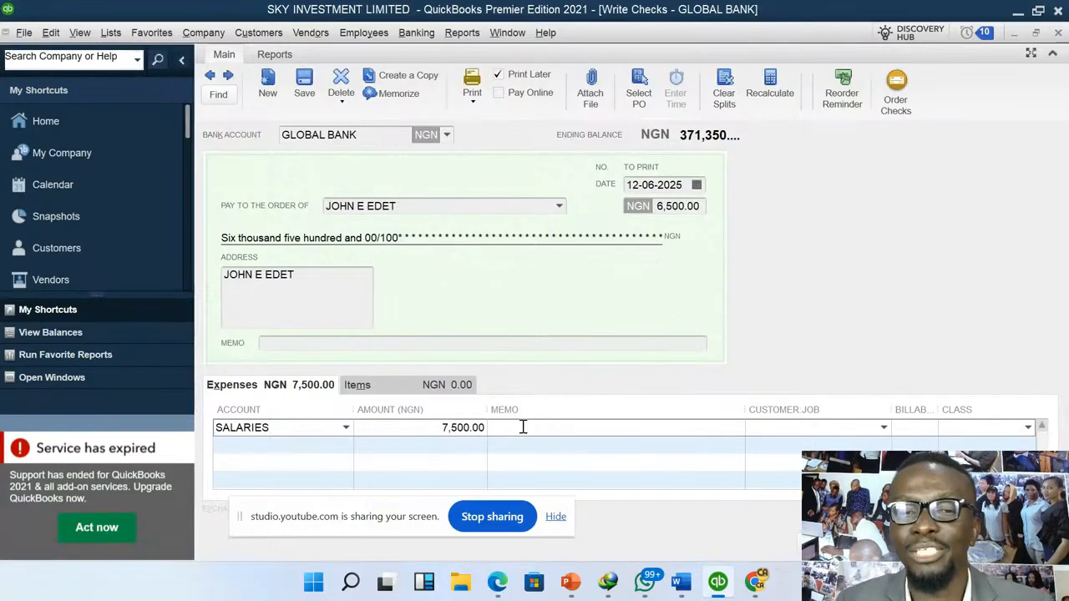
pyautogui.click(828, 543)
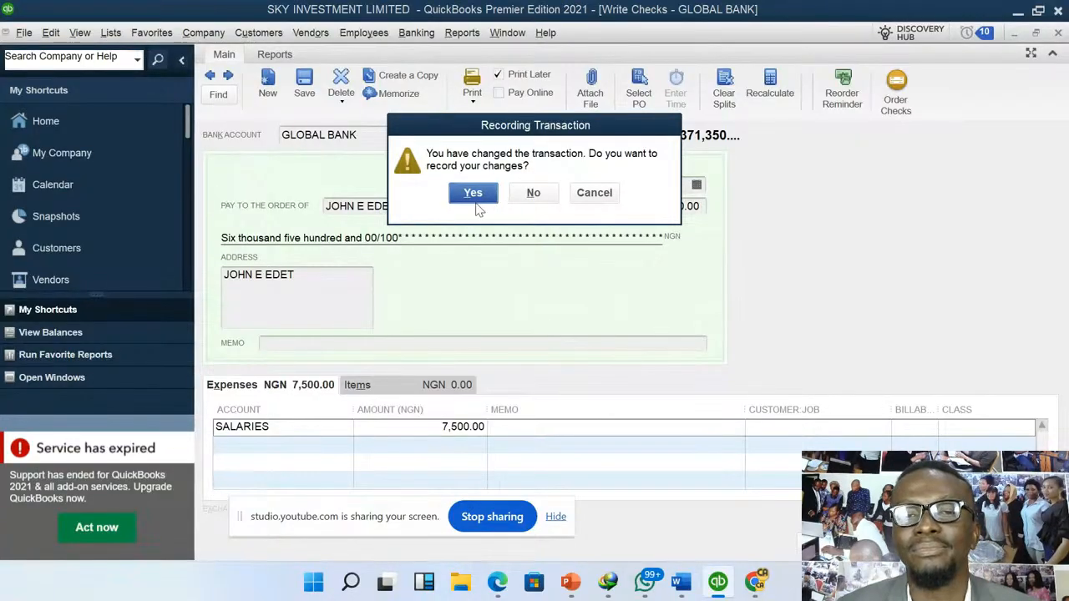
pyautogui.click(475, 202)
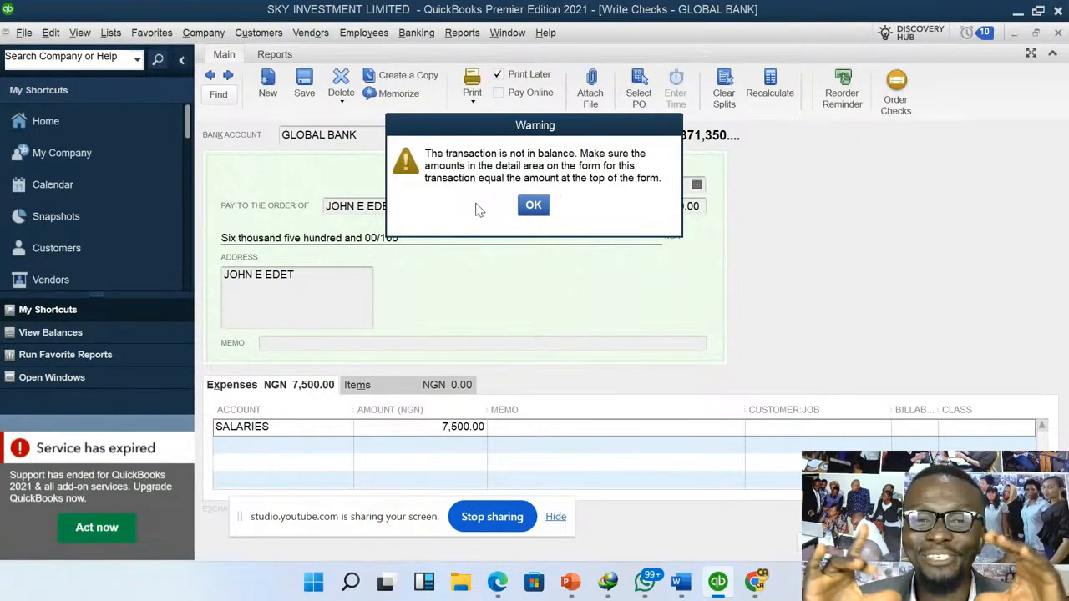